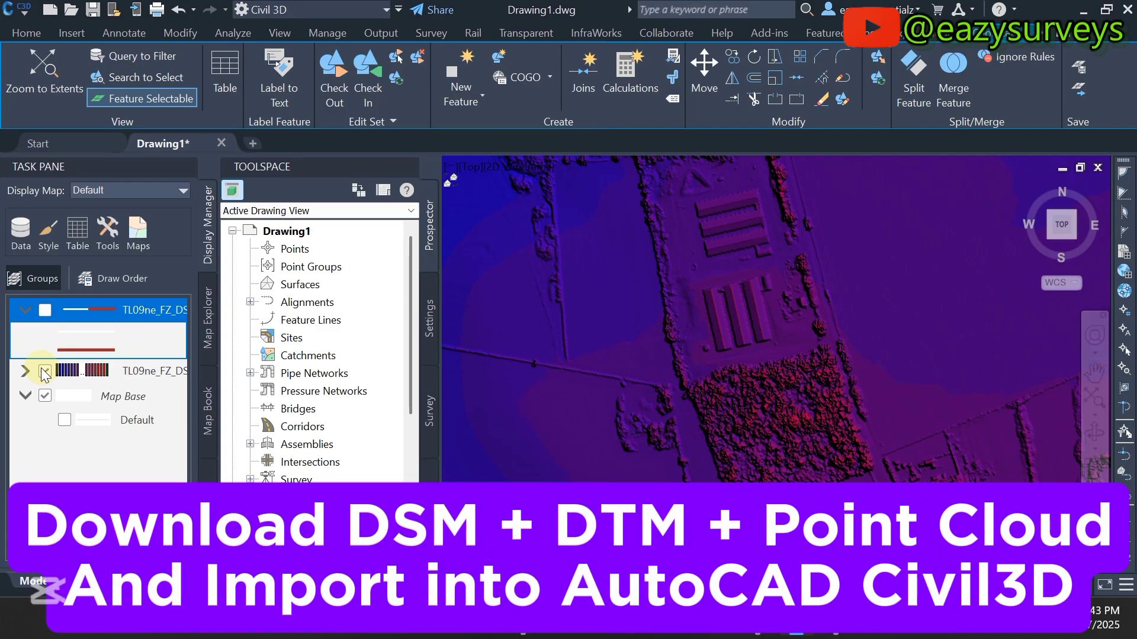
Show the contour layer alone and overlaid on the coloured DSM raster, and inspect the buildings and wider terrain
left_click(44, 372)
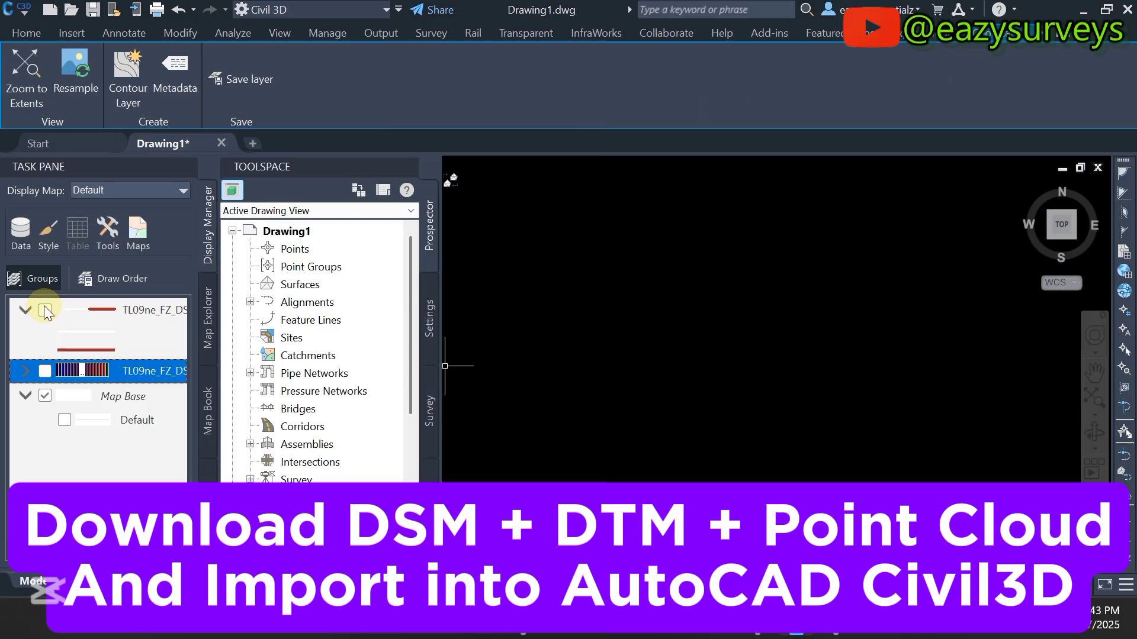
left_click(44, 311)
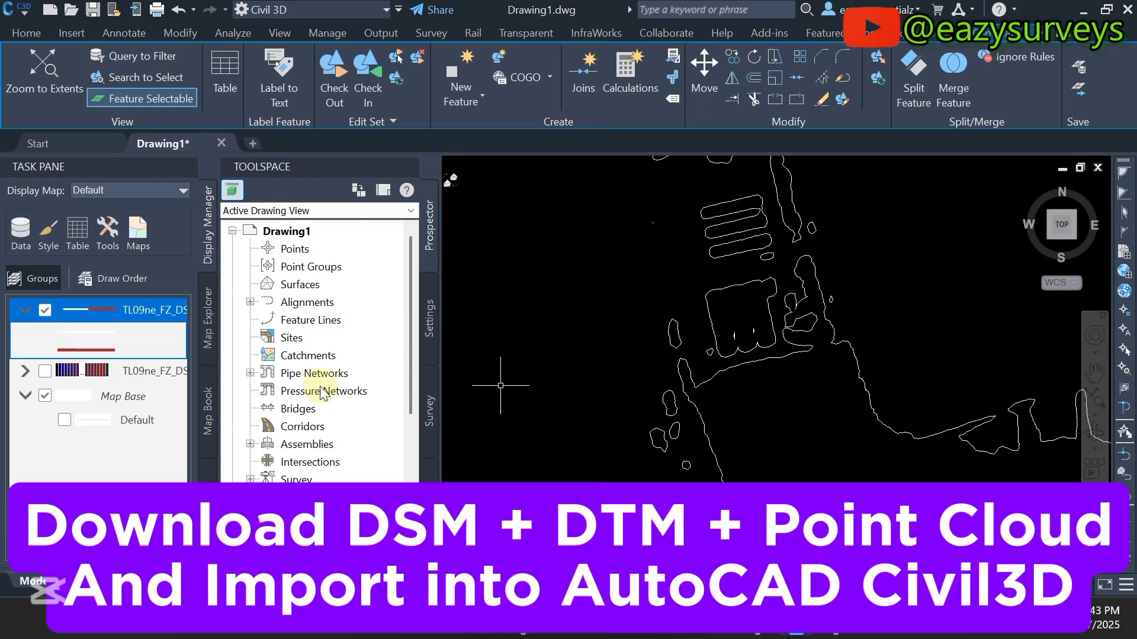
left_click(46, 371)
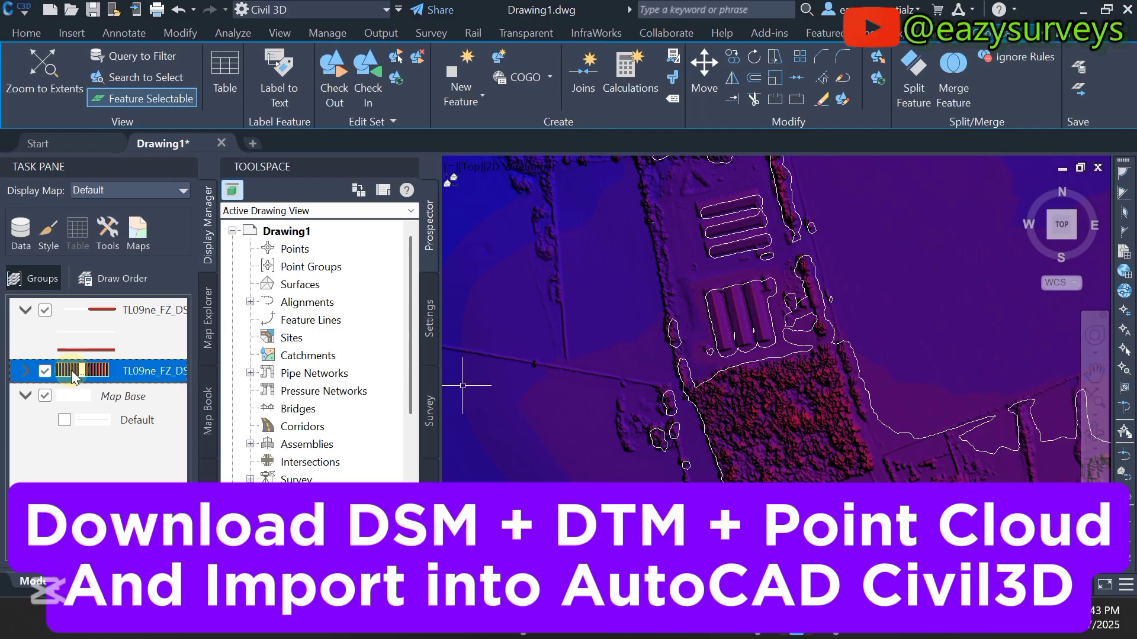
scroll(785, 364, "down", 5)
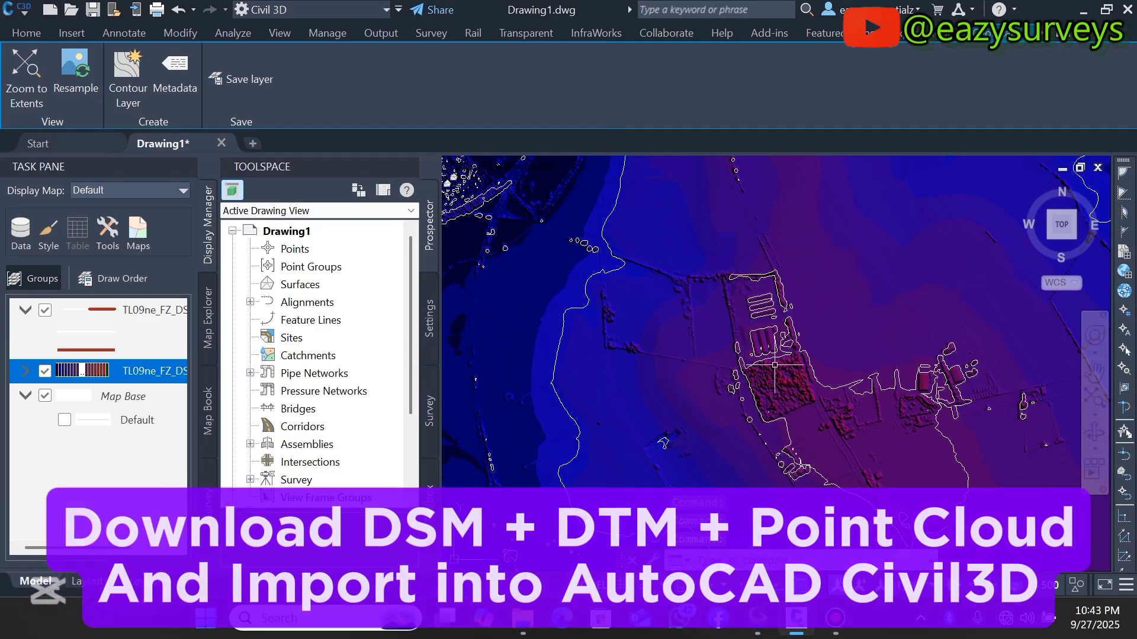
scroll(797, 373, "up", 5)
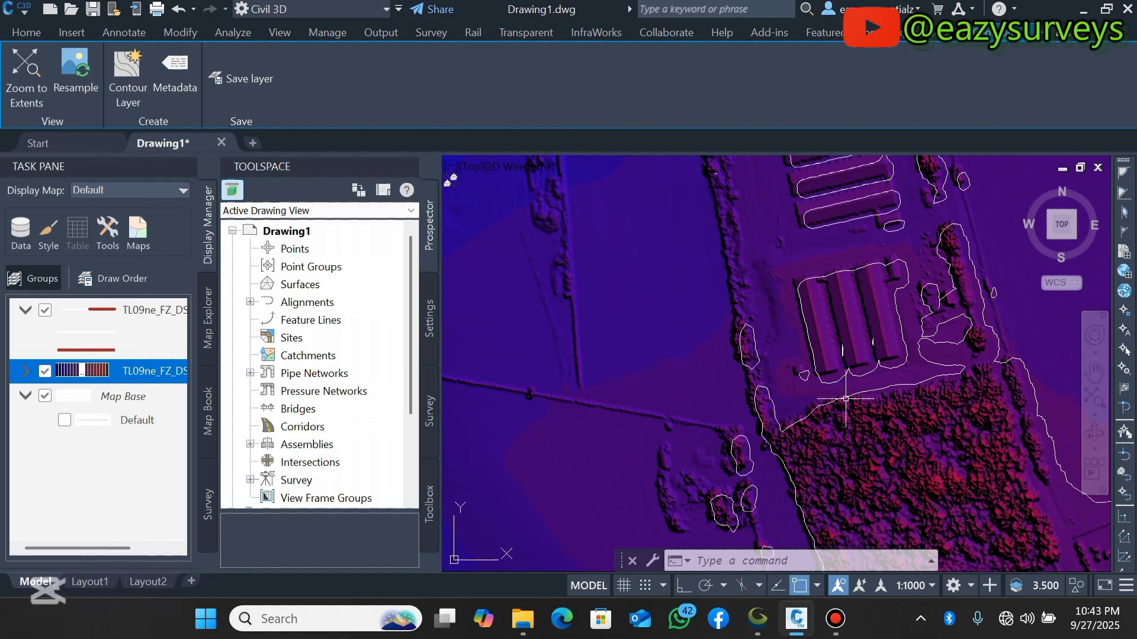
scroll(837, 415, "down", 5)
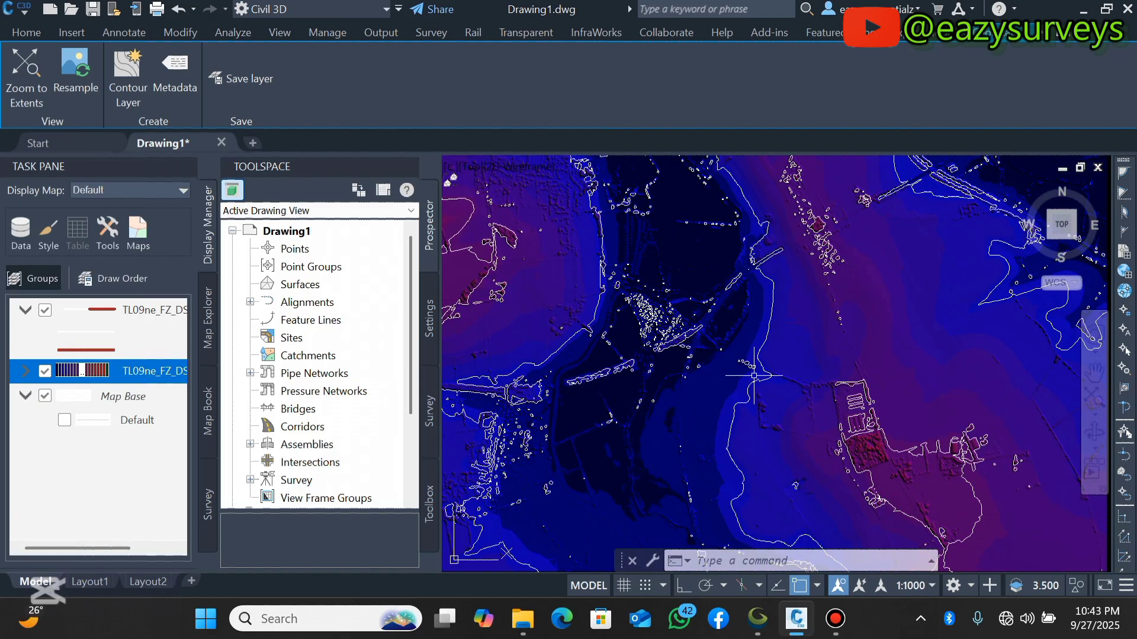
Close Civil 3D without saving Drawing1.dwg and open the Chrome browser from the desktop
left_click(1127, 8)
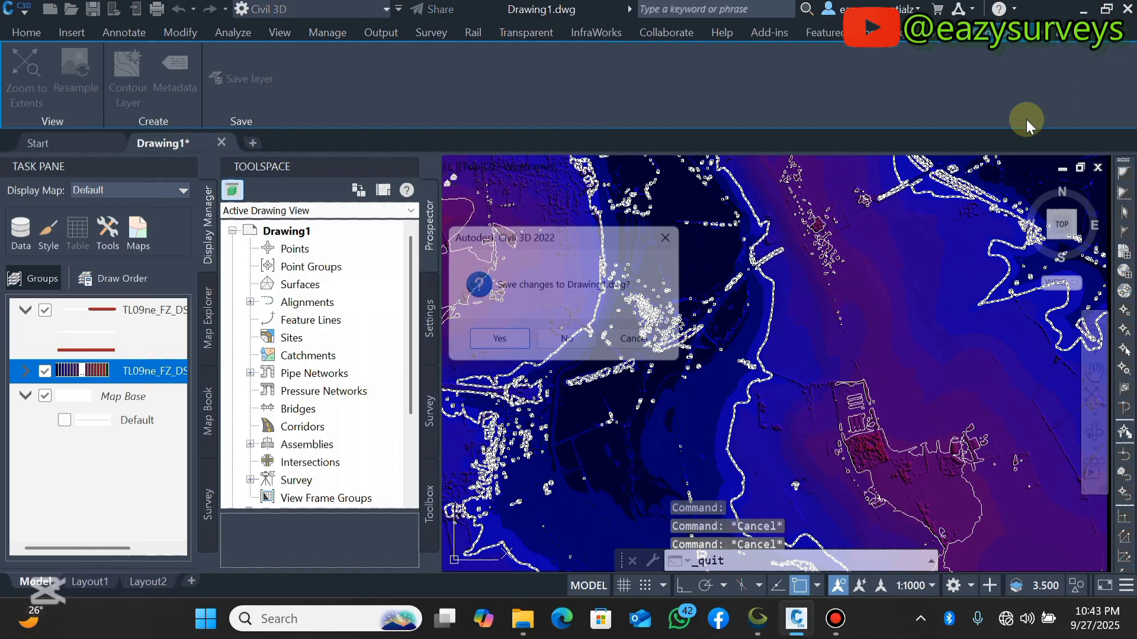
left_click(587, 346)
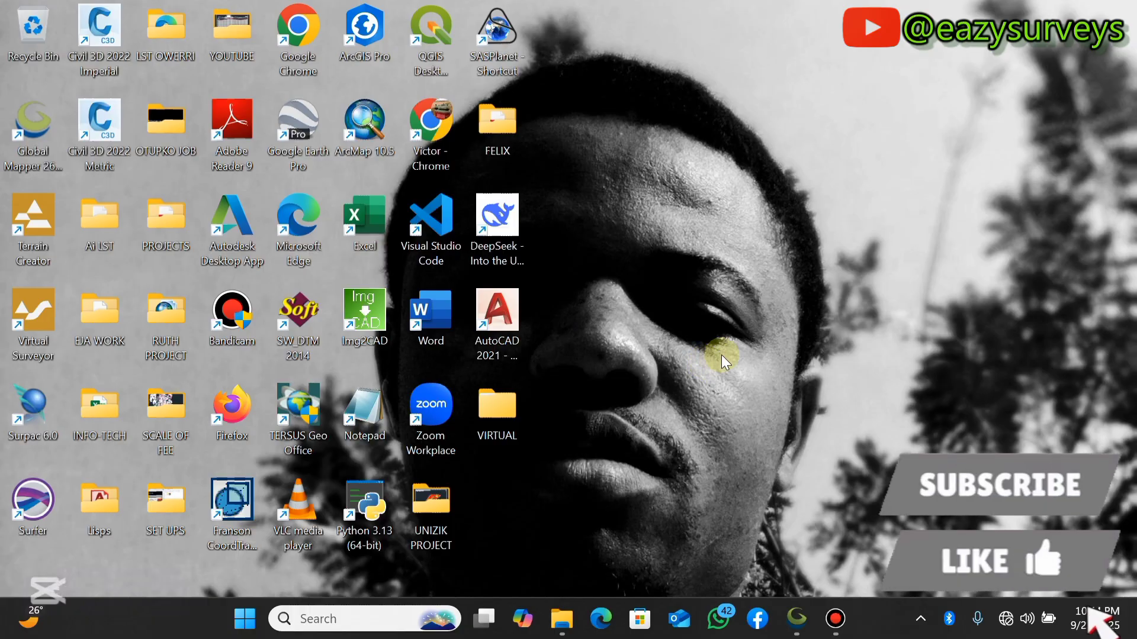
double_click(440, 129)
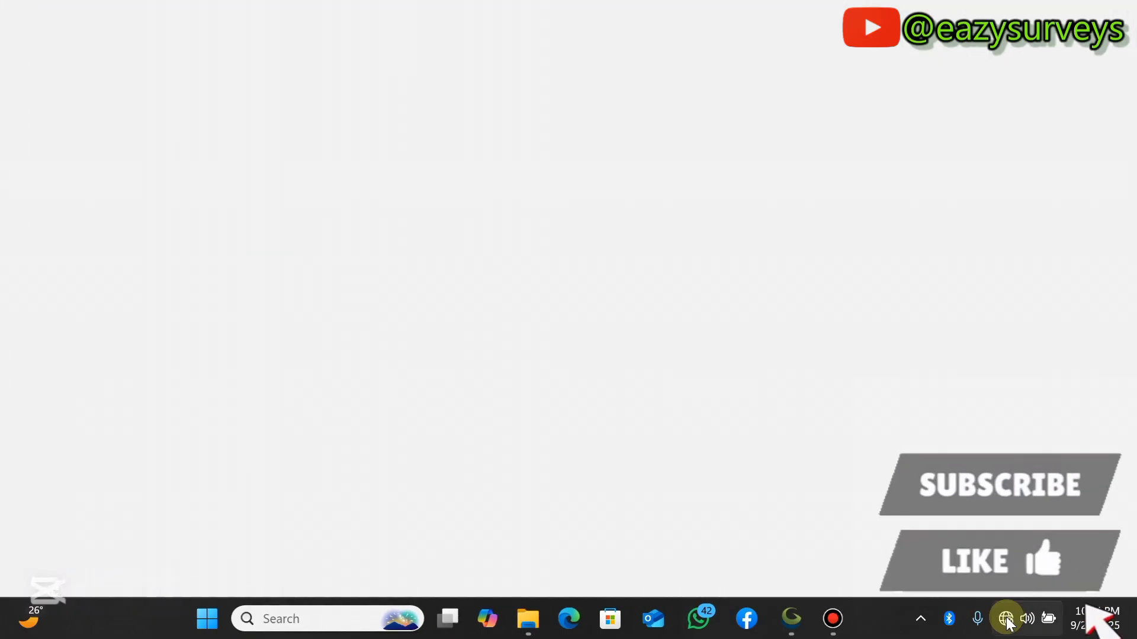
Turn on Wi-Fi and search Google for "lidar Digital Surface Model download"
left_click(1007, 619)
left_click(843, 280)
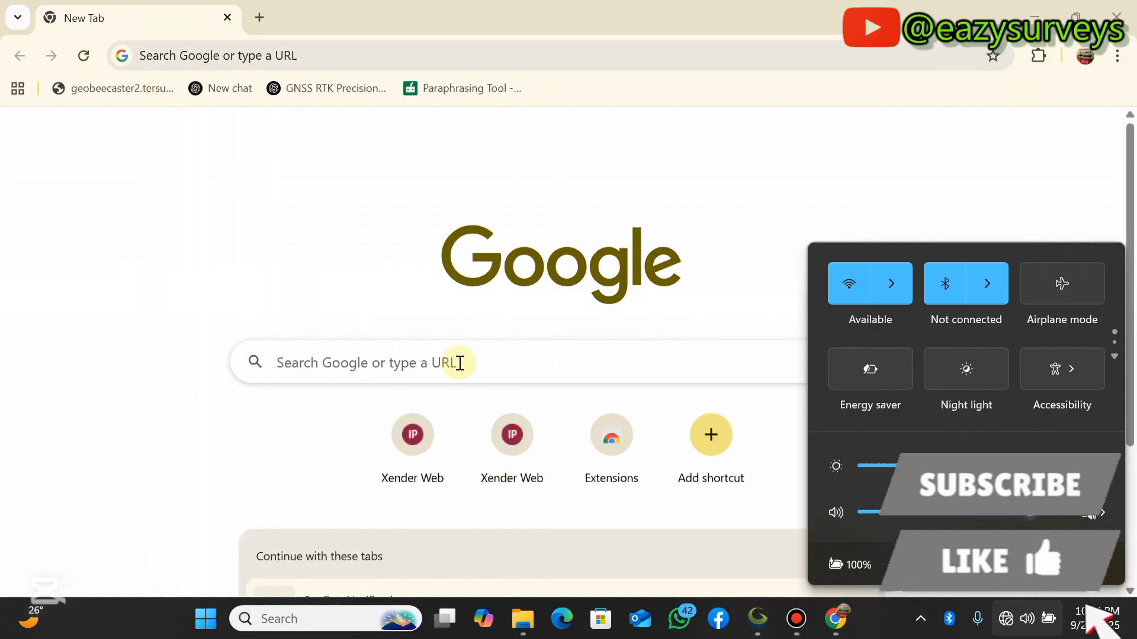
left_click(399, 359)
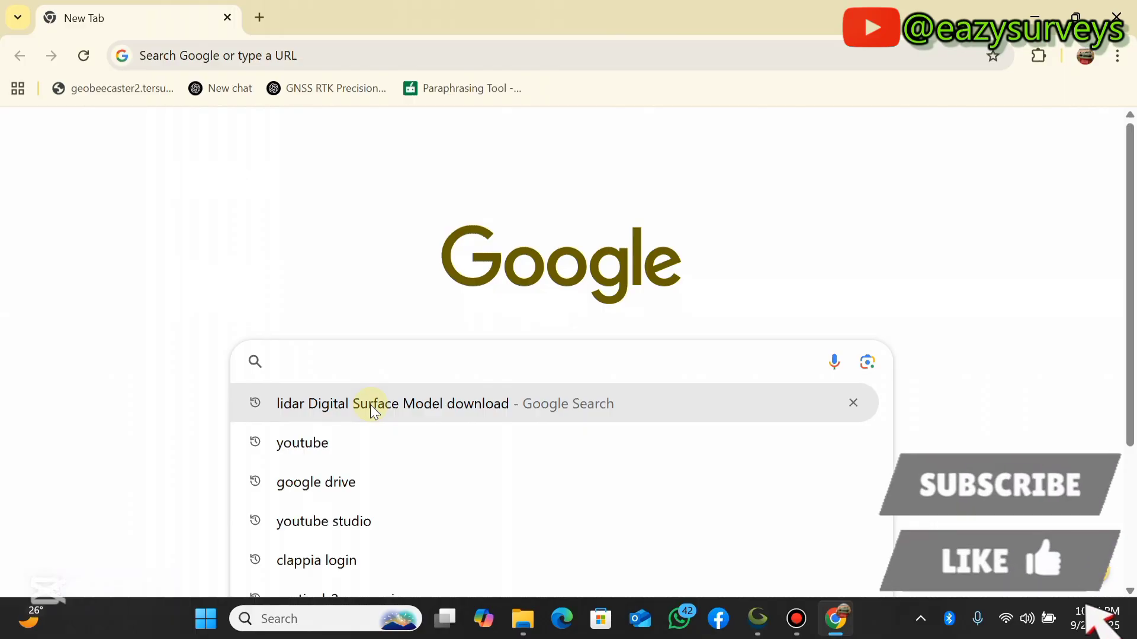
type("Li")
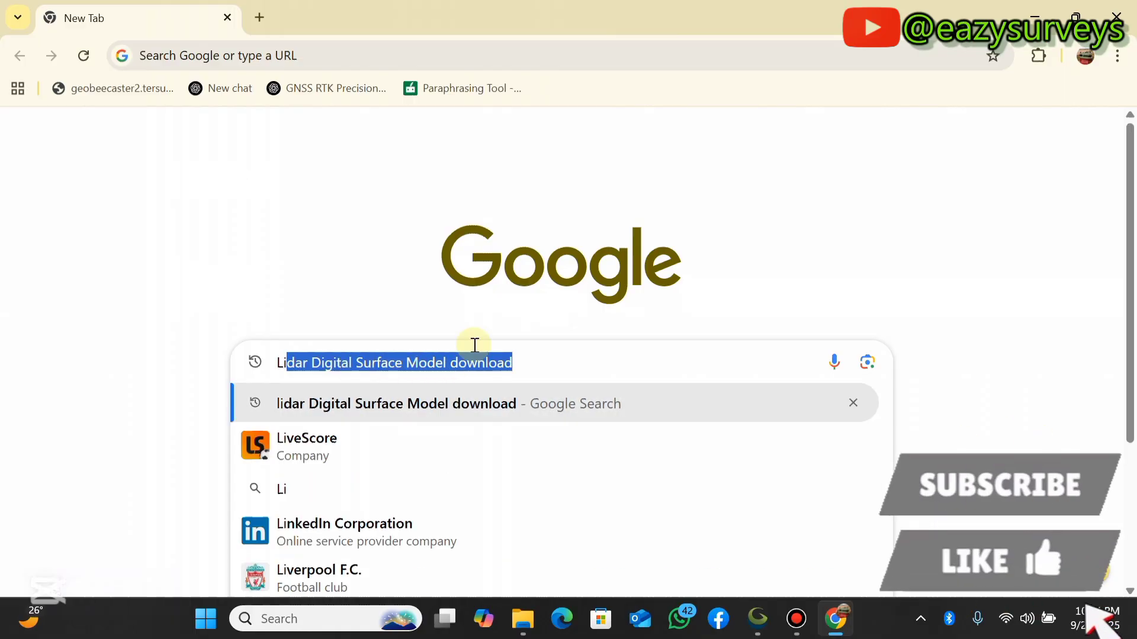
left_click(572, 366)
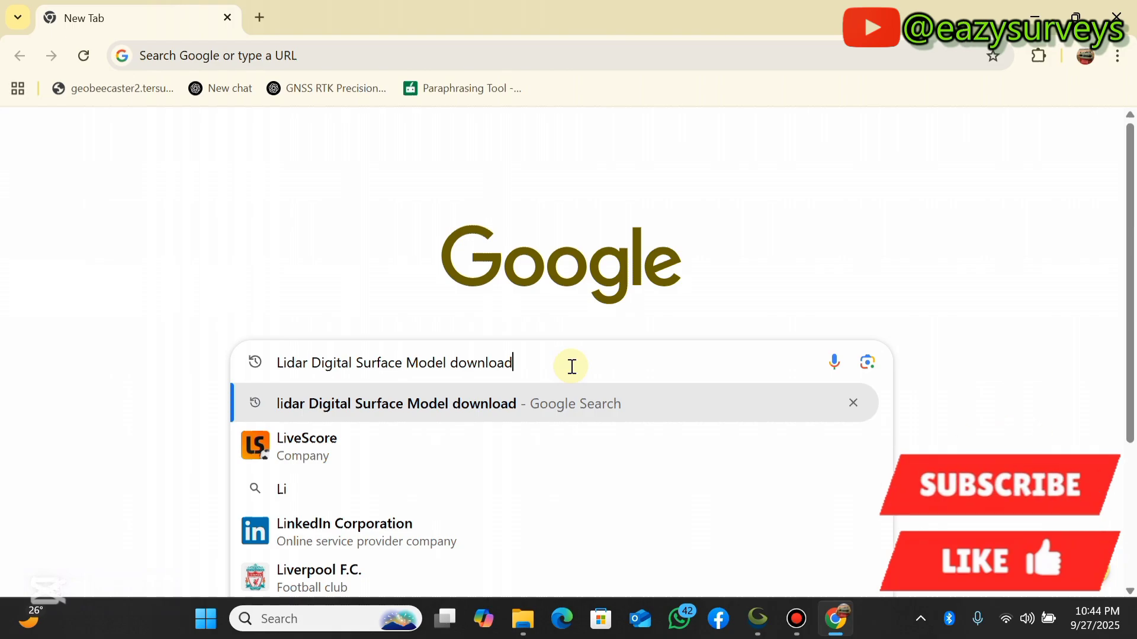
key("Return")
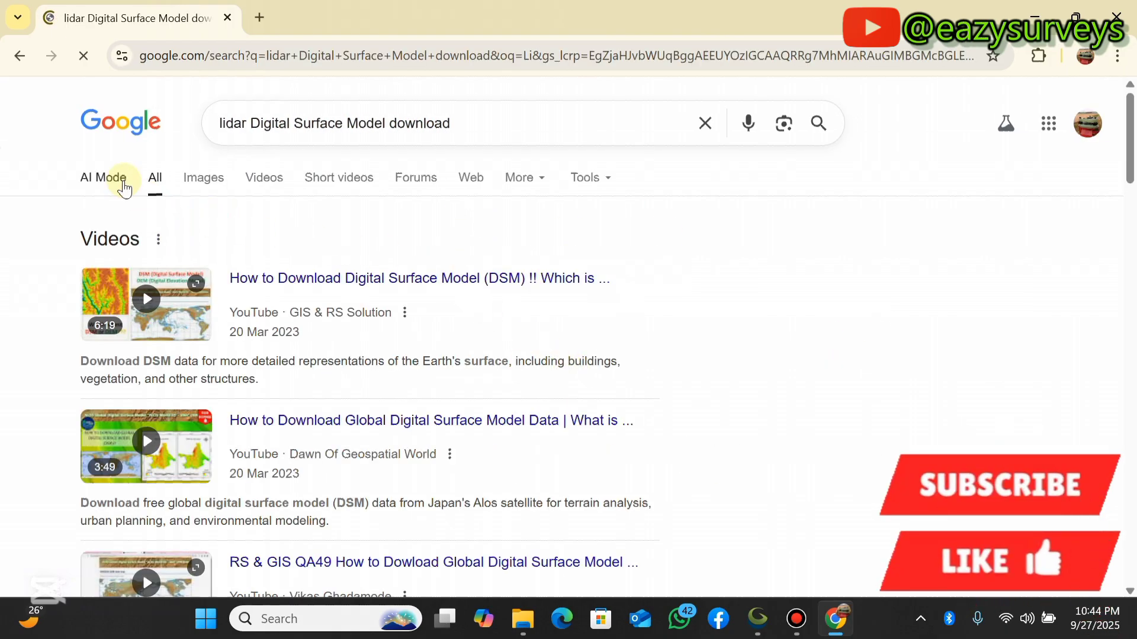
Open the "LIDAR Composite Digital Surface Model (DSM) - 1m" dataset page and go to the site's Surveys data download page
scroll(118, 182, "down", 10)
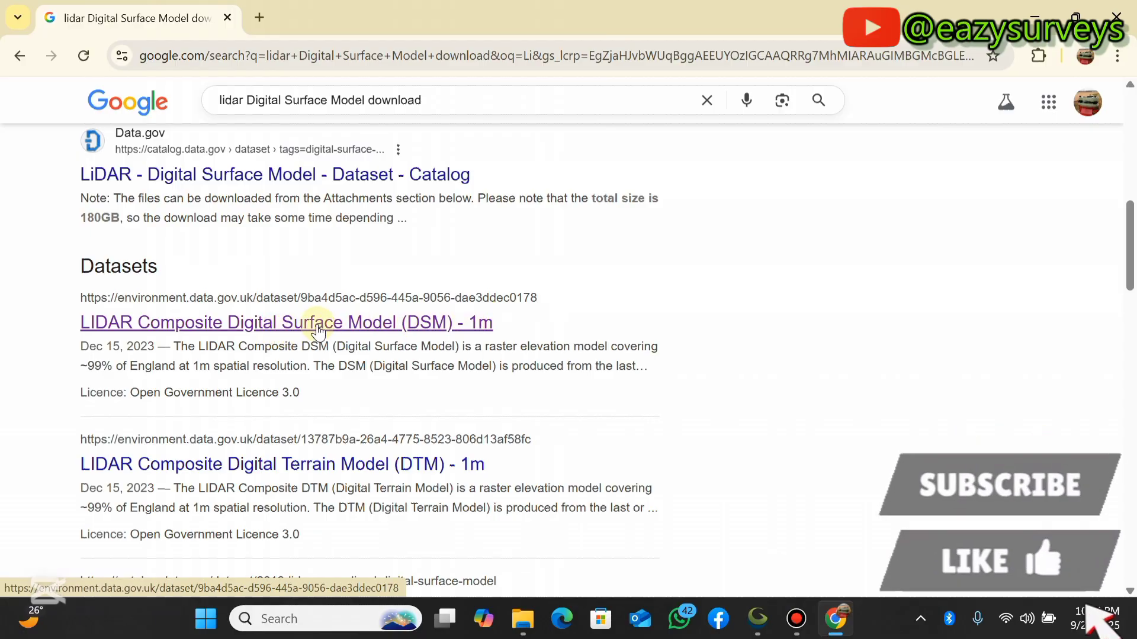
left_click(265, 322)
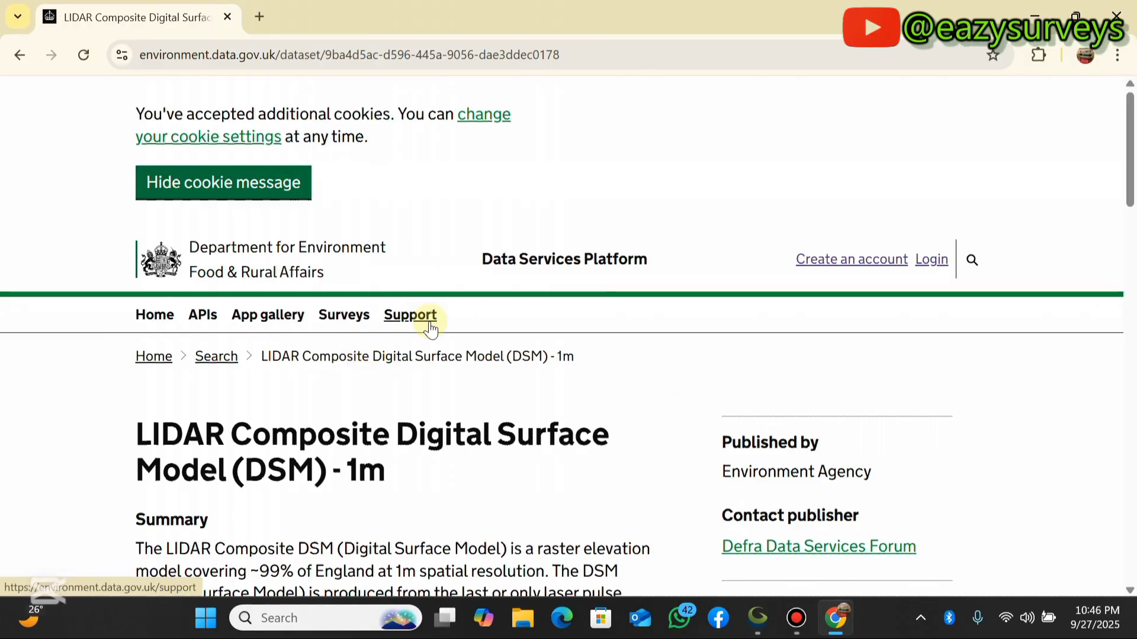
left_click(345, 320)
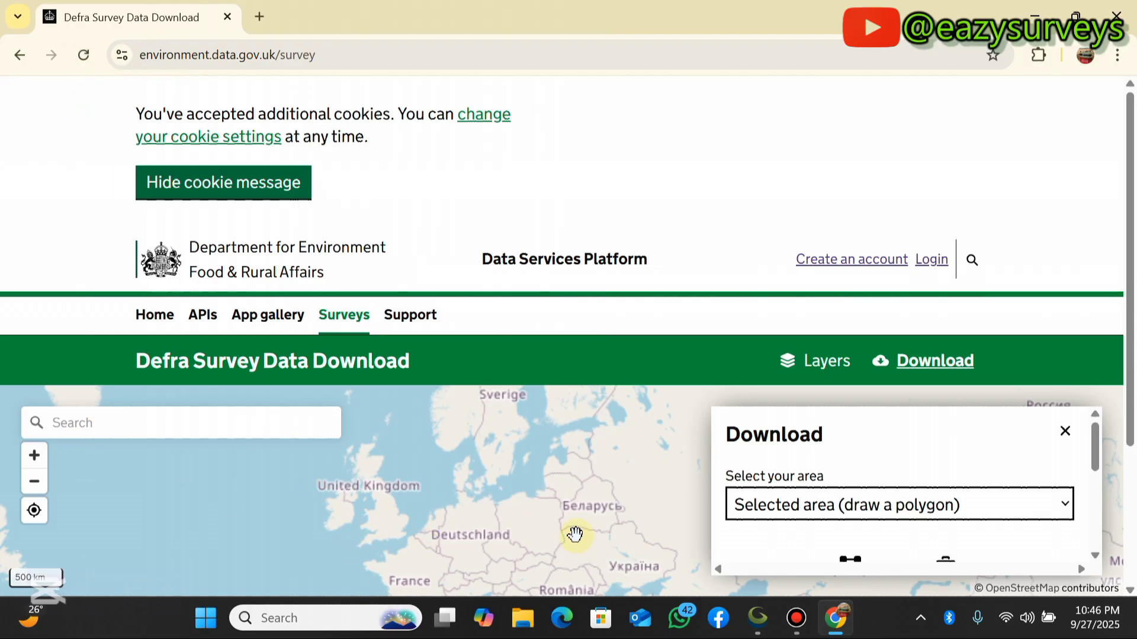
Examine the survey download map across Europe, West Africa, the Americas and the whole world
scroll(575, 535, "down", 1)
scroll(541, 517, "down", 1)
left_click_drag(540, 524, 479, 467)
scroll(523, 474, "down", 1)
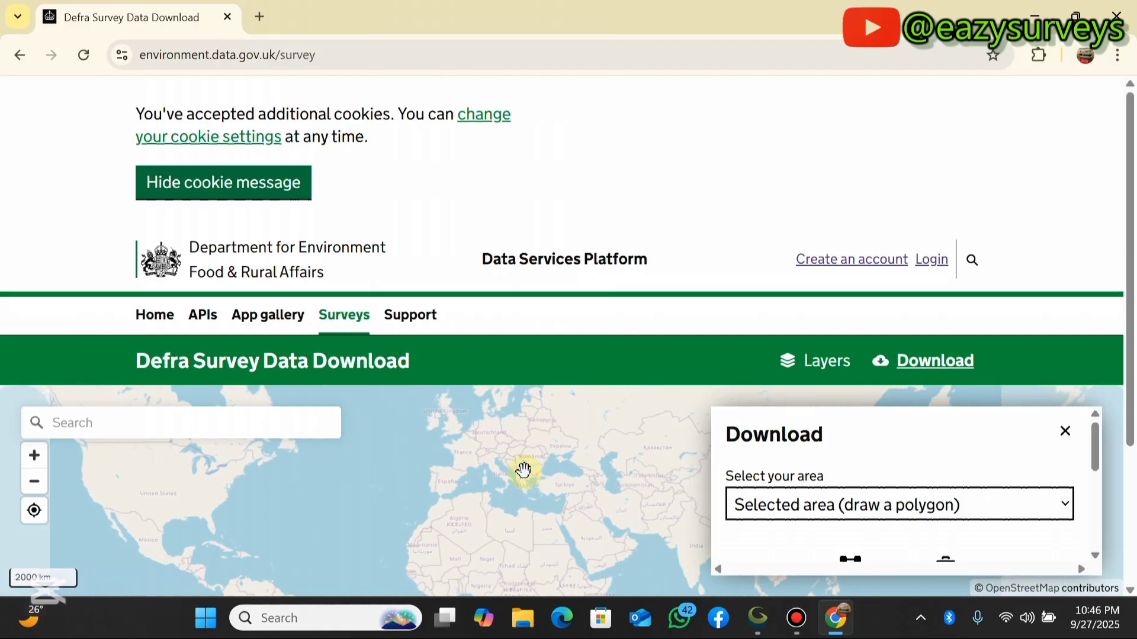
scroll(524, 470, "down", 1)
left_click_drag(563, 520, 548, 449)
scroll(462, 507, "up", 3)
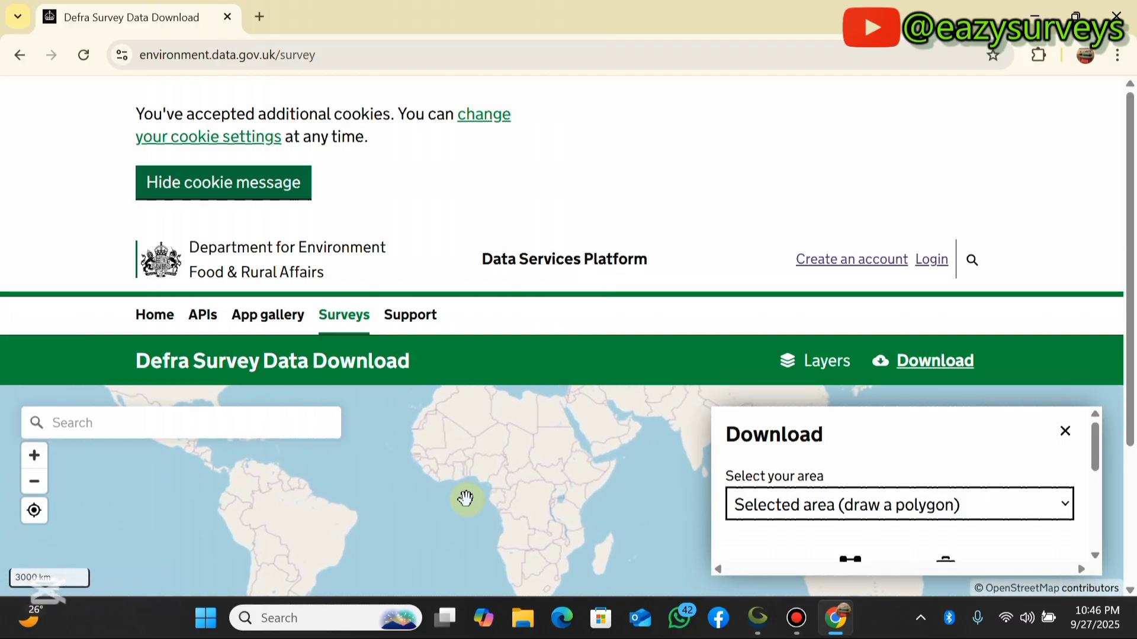
left_click_drag(496, 434, 515, 485)
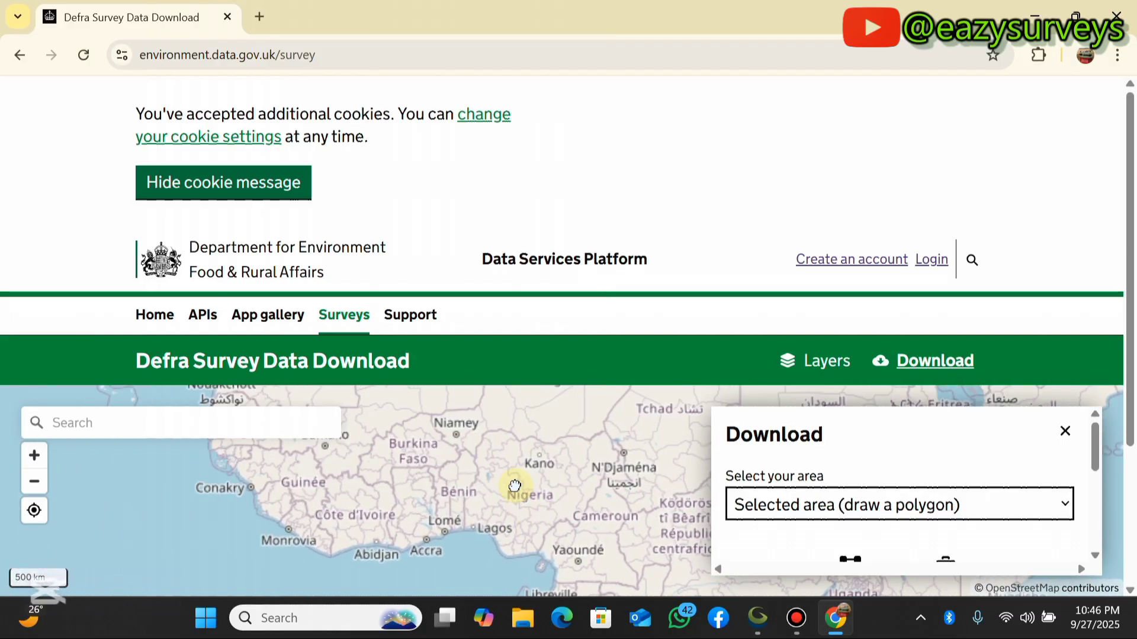
scroll(524, 486, "down", 1)
scroll(523, 491, "down", 1)
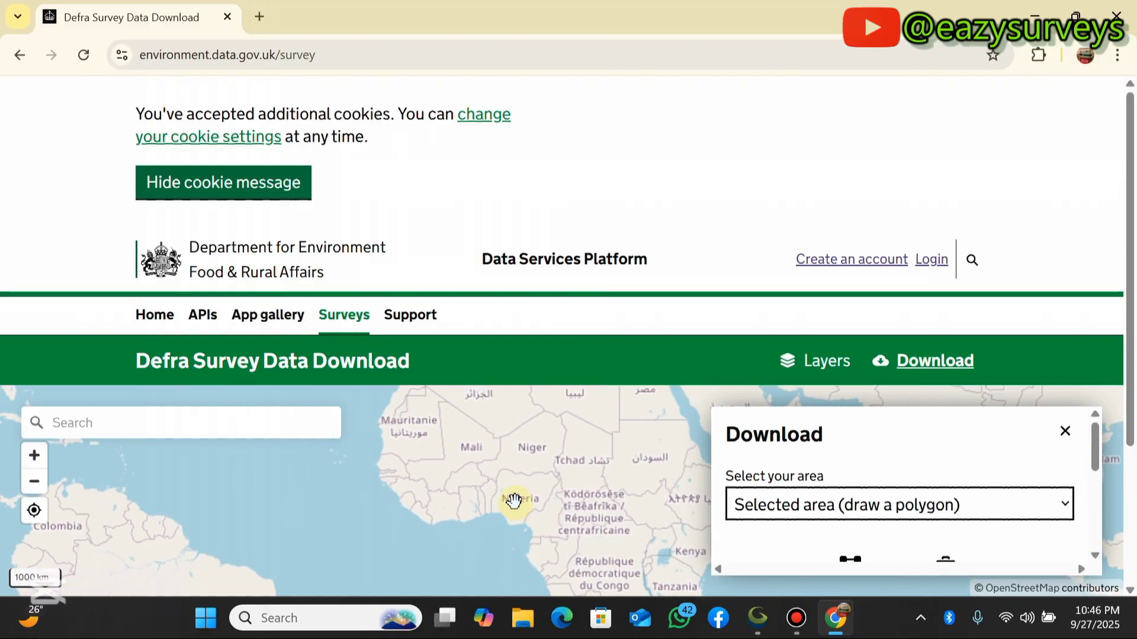
scroll(514, 503, "down", 1)
mouse_move(516, 513)
left_mouse_down()
mouse_move(546, 507)
mouse_move(530, 507)
left_mouse_up()
scroll(545, 508, "down", 1)
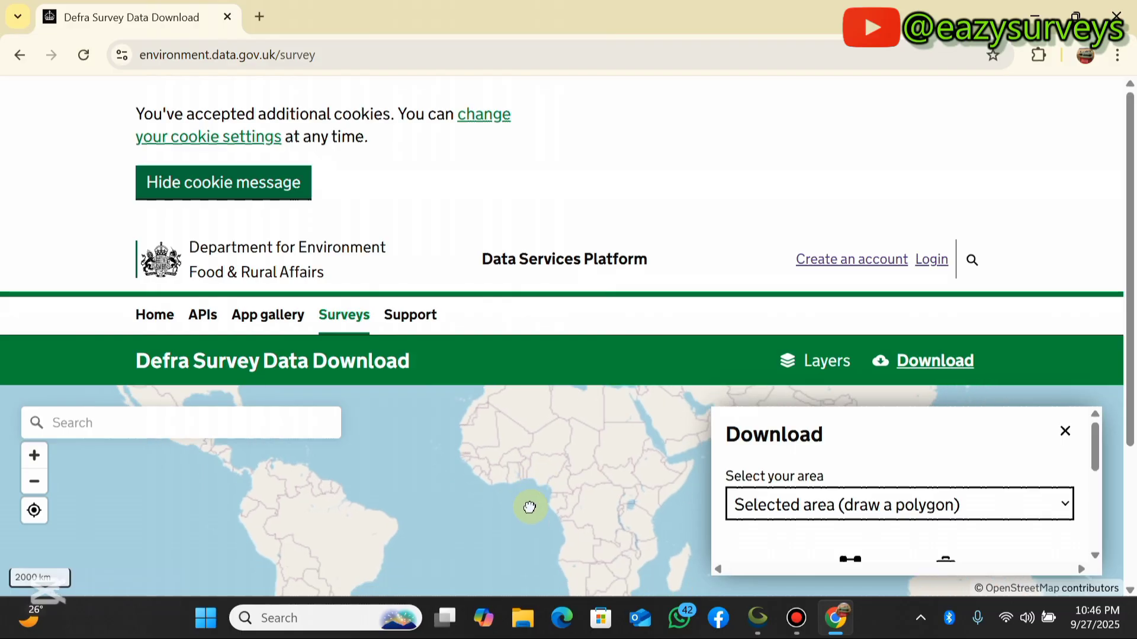
scroll(531, 480, "up", 1)
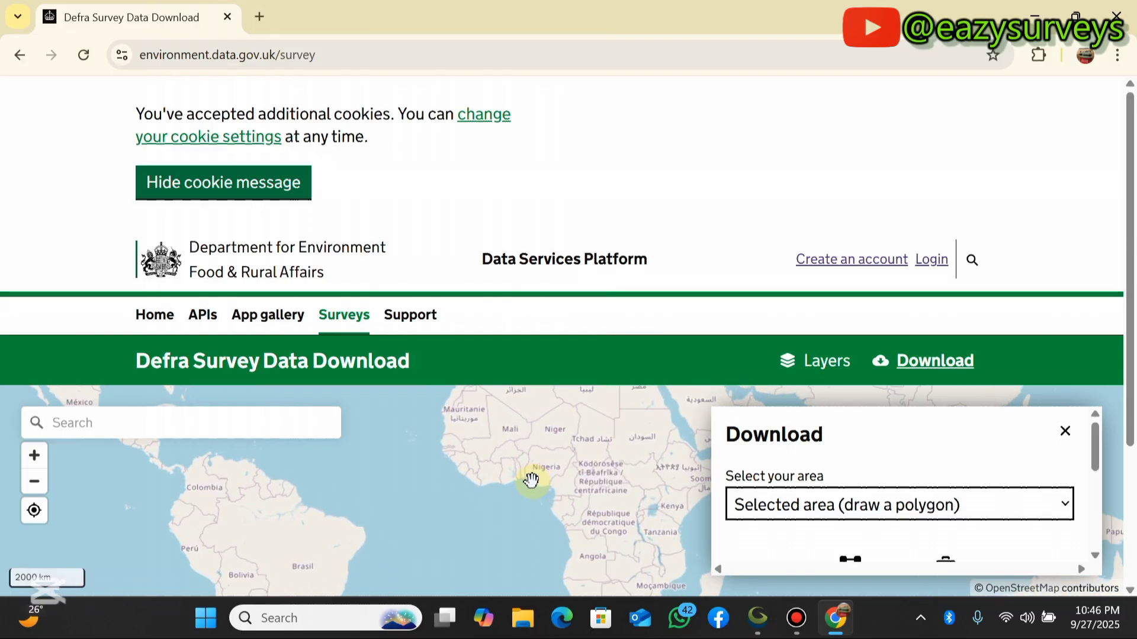
scroll(531, 480, "up", 1)
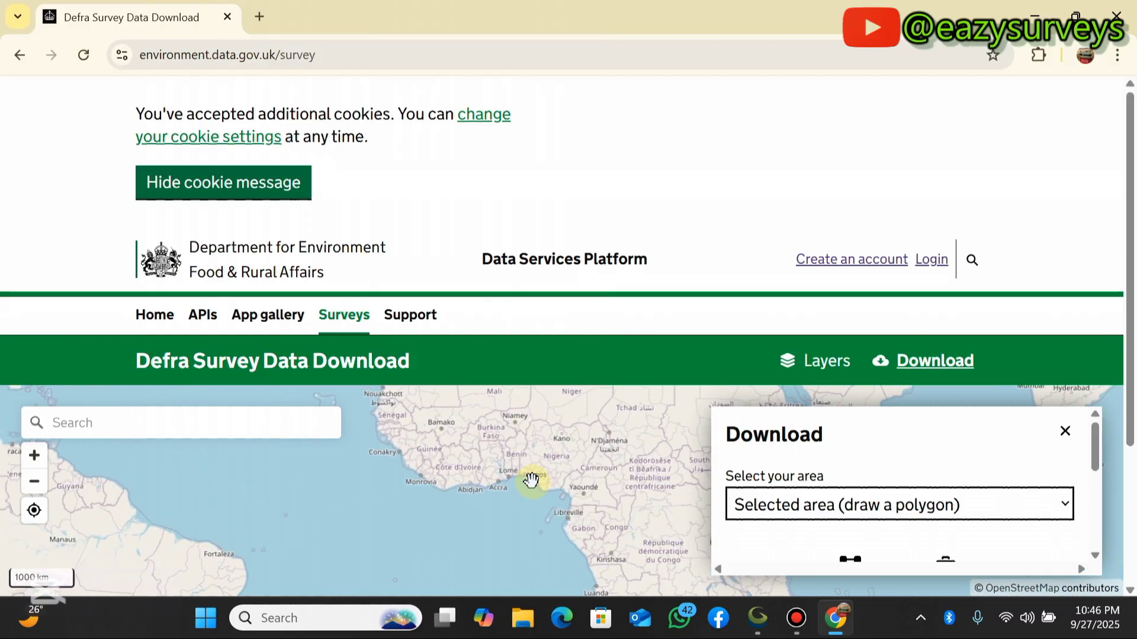
scroll(545, 480, "down", 1)
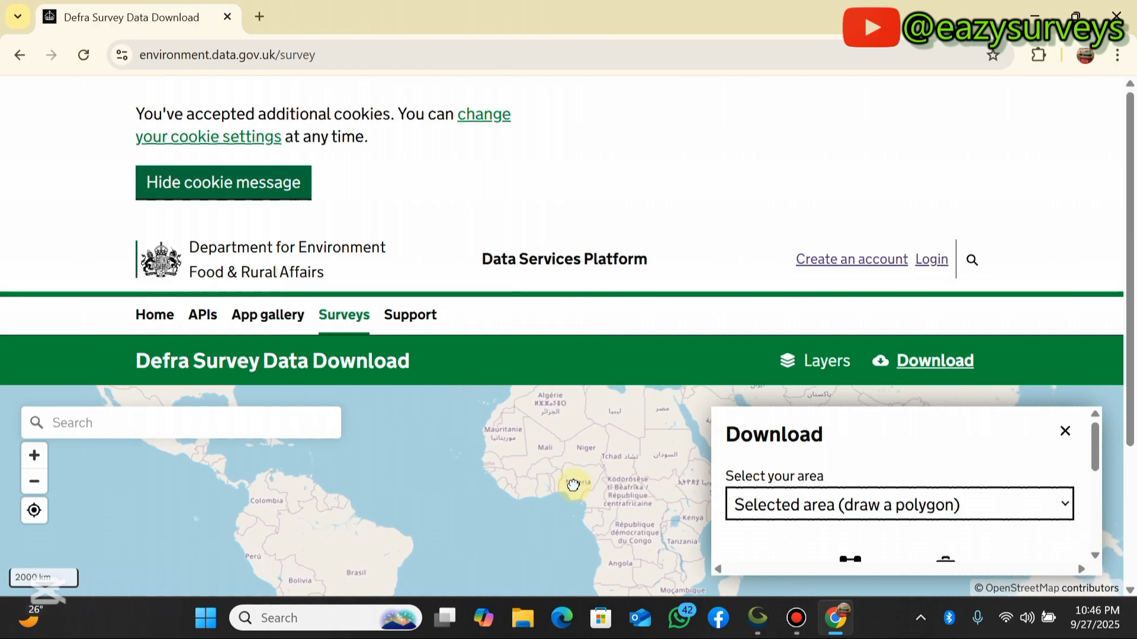
scroll(573, 486, "down", 2)
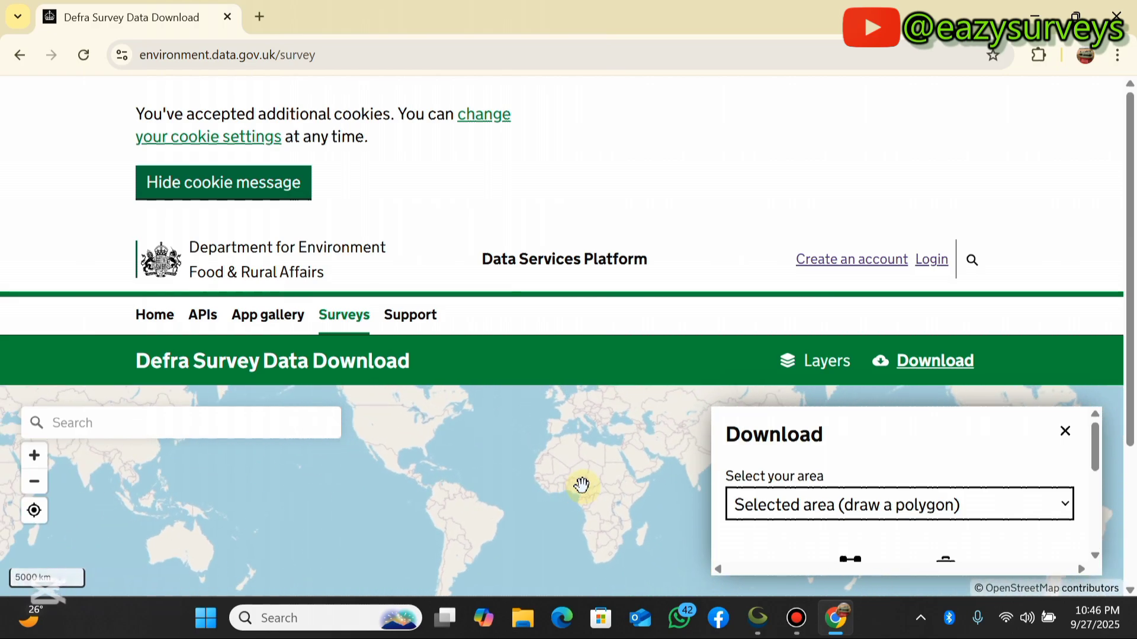
scroll(572, 496, "down", 1)
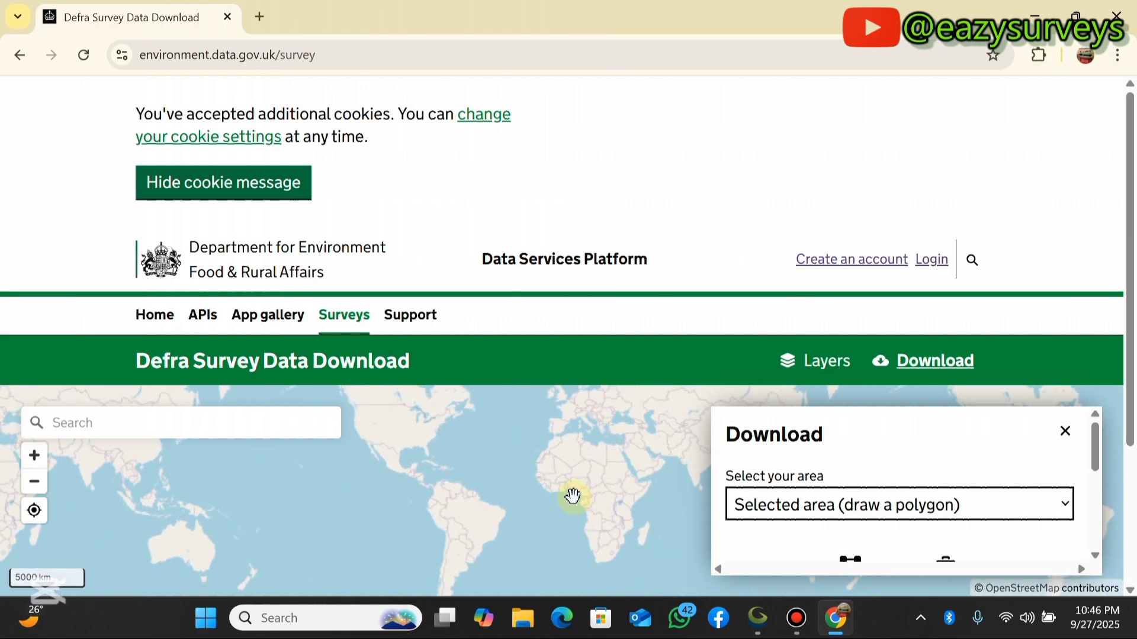
scroll(520, 498, "up", 1)
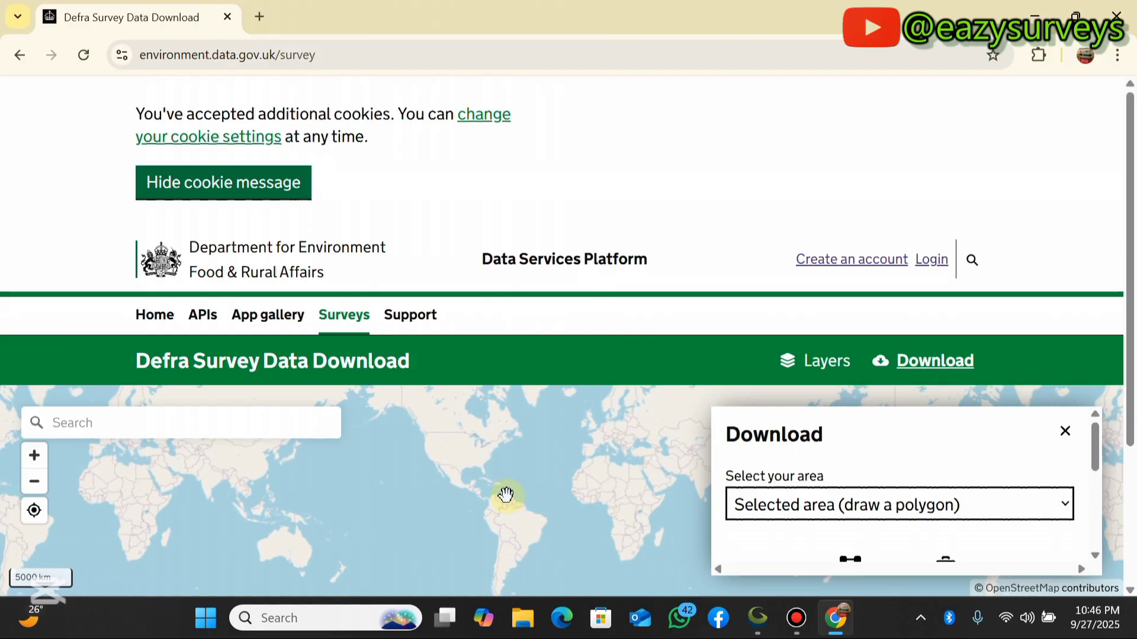
scroll(579, 494, "up", 2)
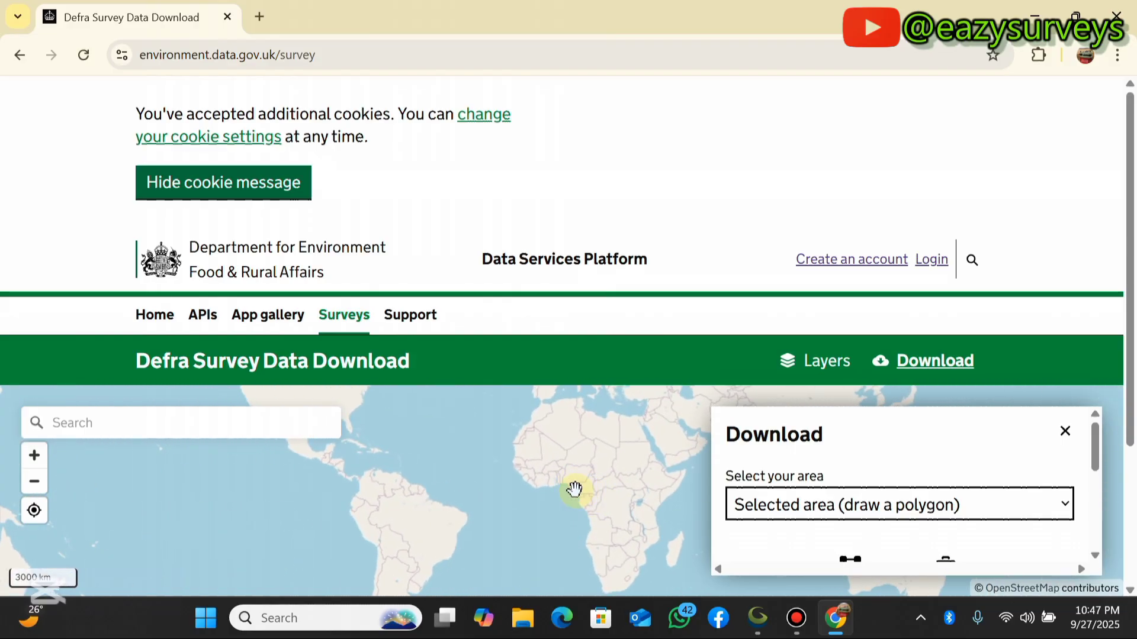
scroll(574, 489, "down", 1)
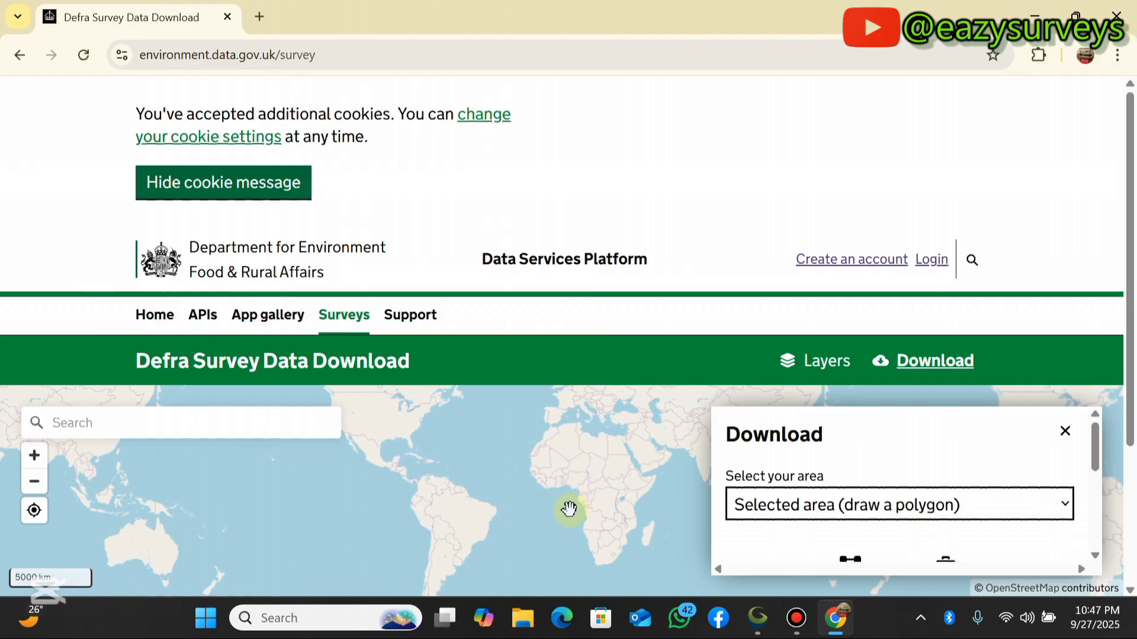
scroll(573, 509, "down", 1)
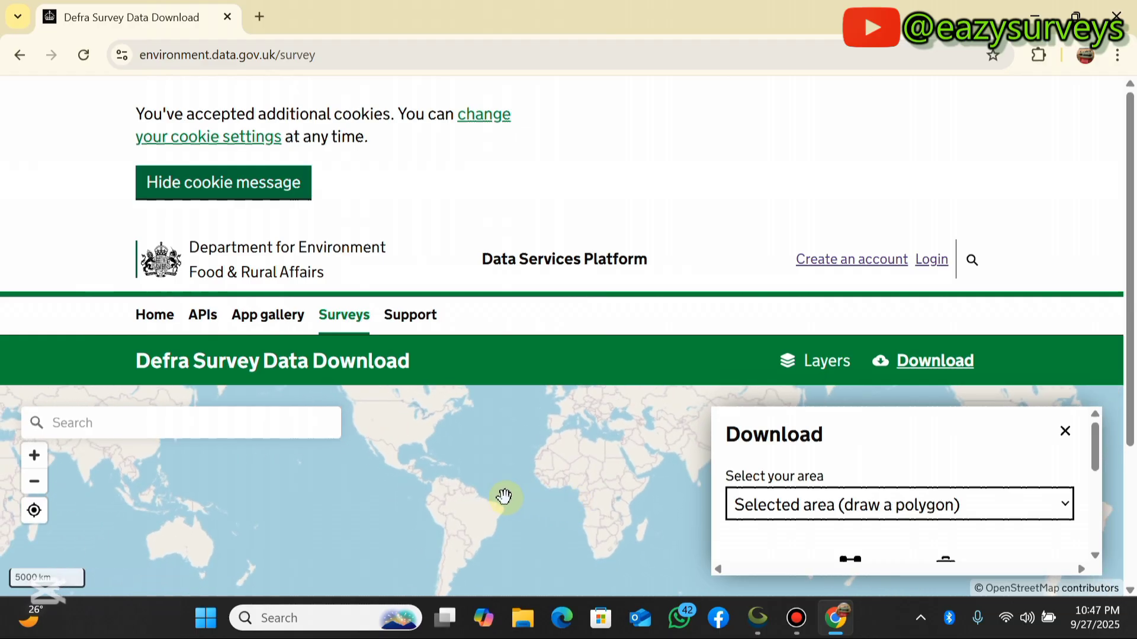
scroll(542, 502, "down", 1)
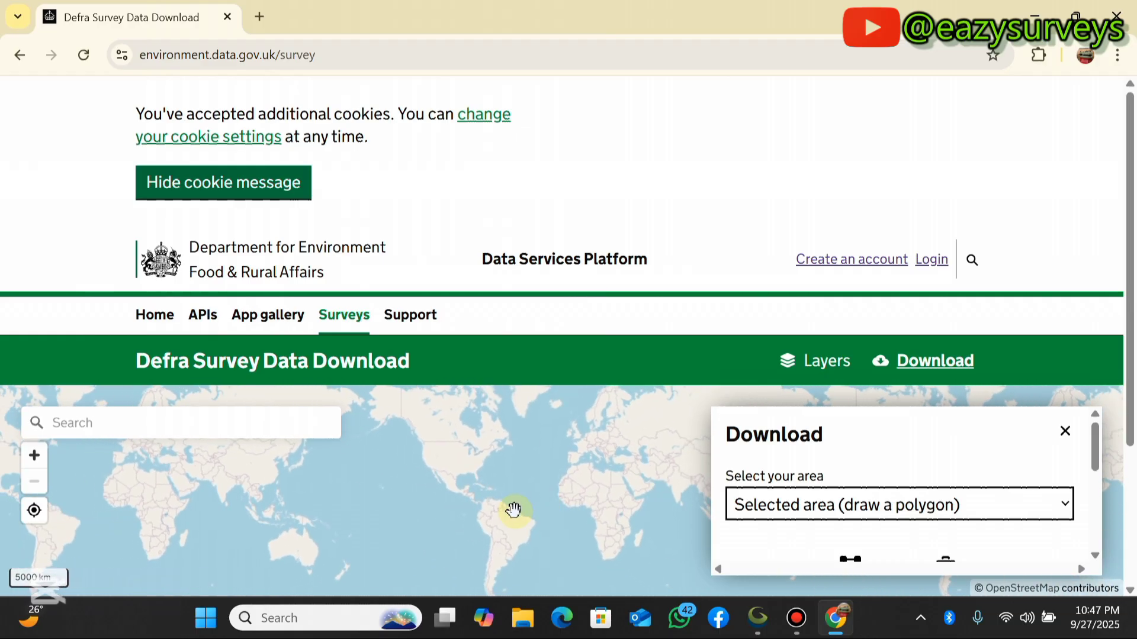
left_click_drag(513, 504, 536, 488)
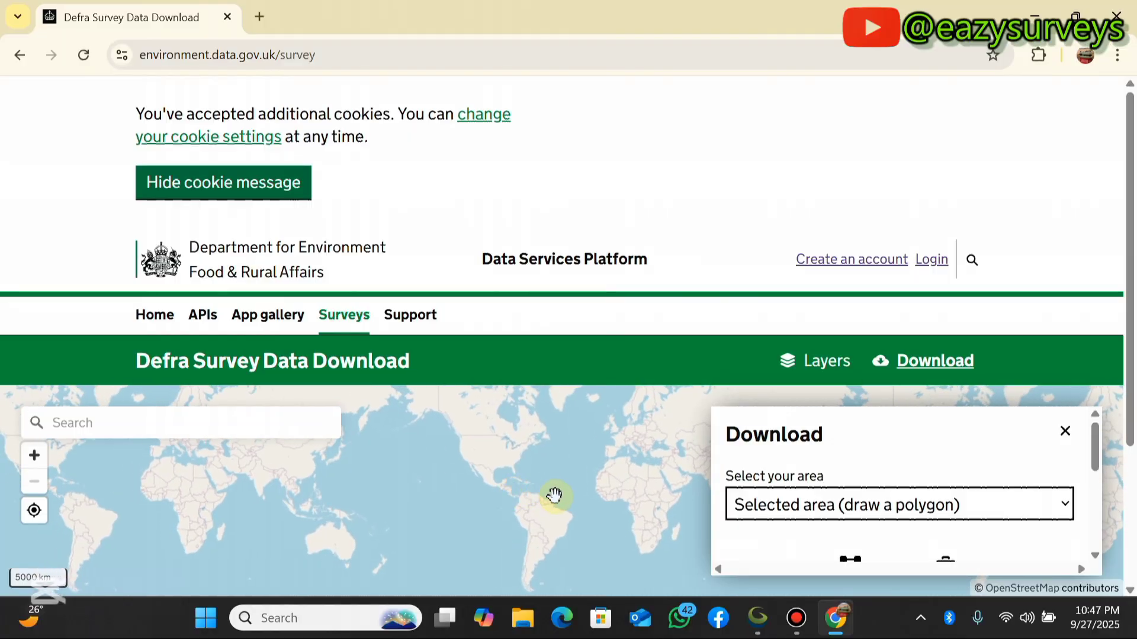
left_click_drag(606, 502, 553, 502)
left_click_drag(509, 471, 574, 482)
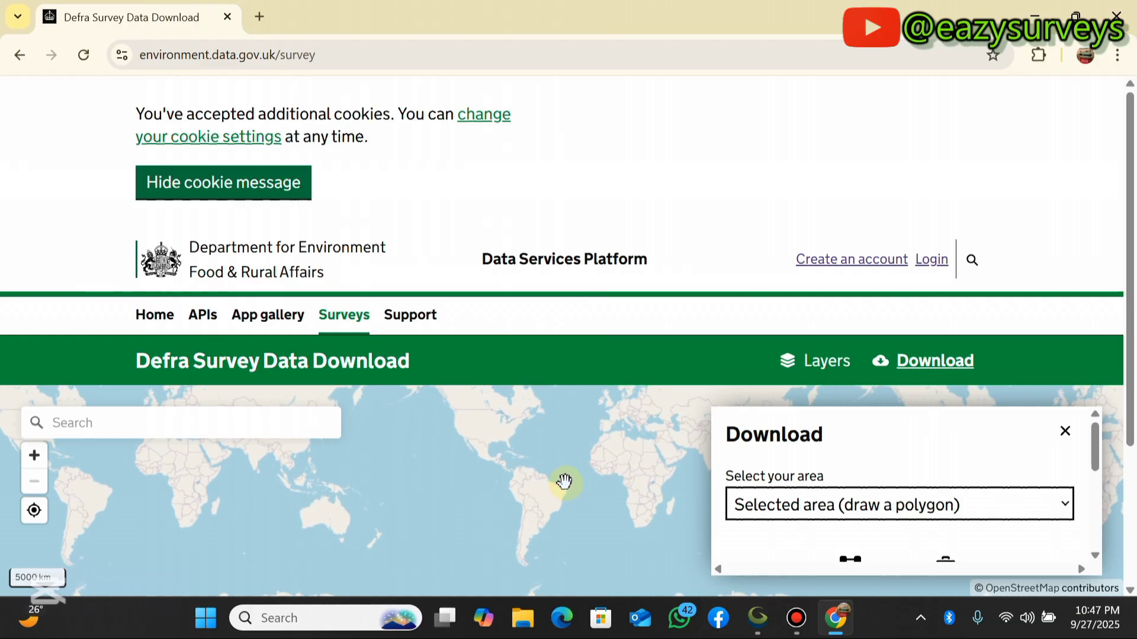
left_click_drag(557, 453, 557, 470)
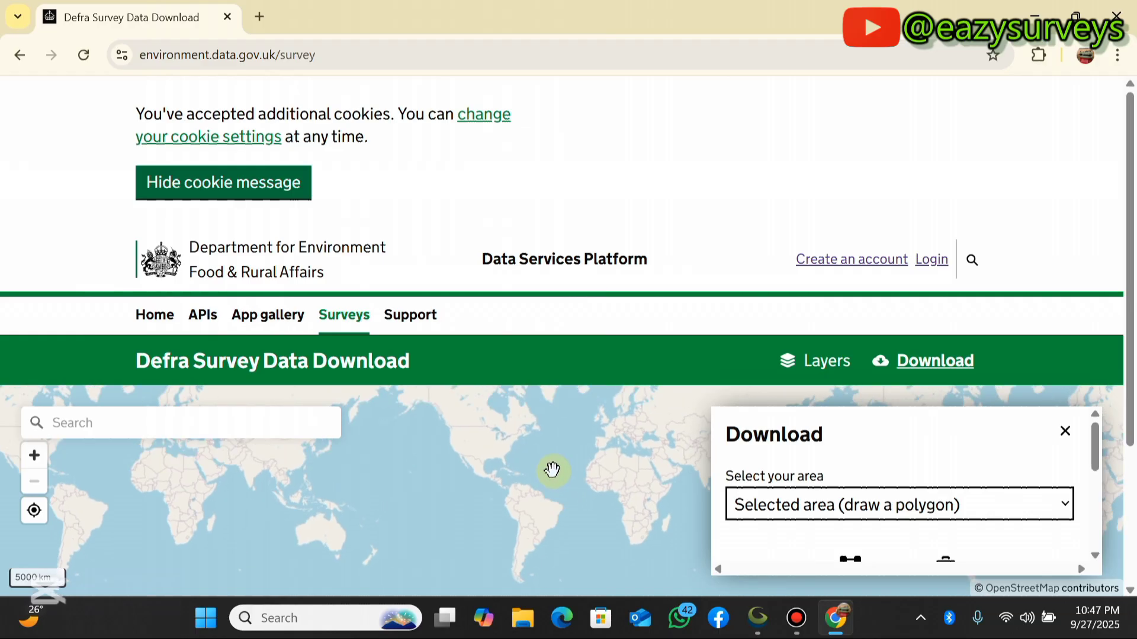
Examine the survey map over the Americas and around Nigeria and the rest of West Africa
scroll(530, 488, "up", 1)
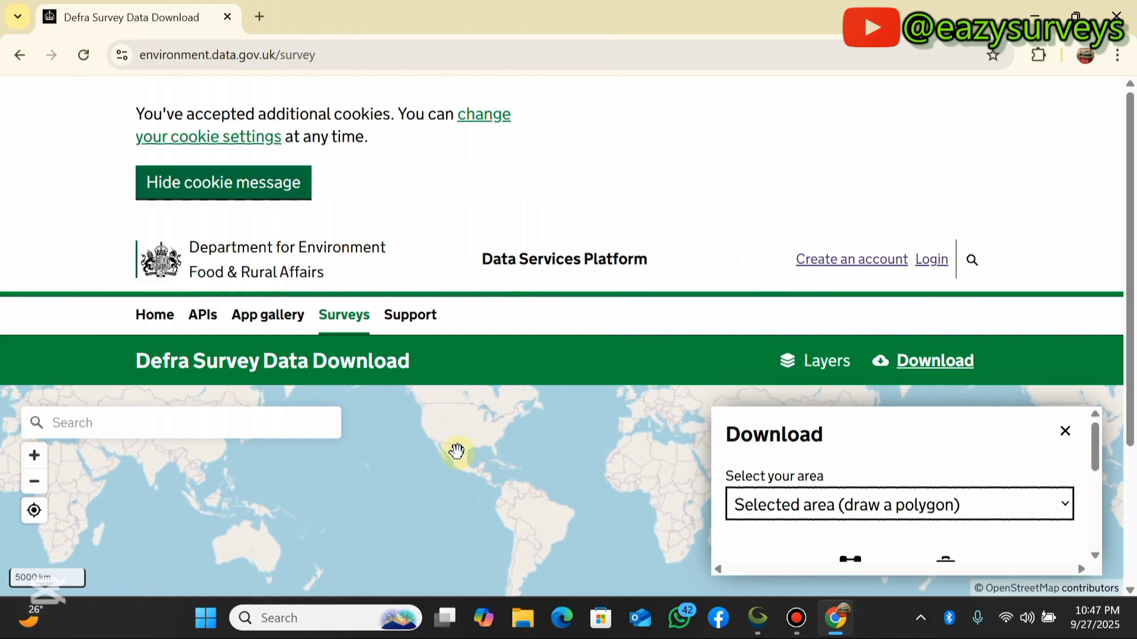
left_click_drag(519, 463, 535, 473)
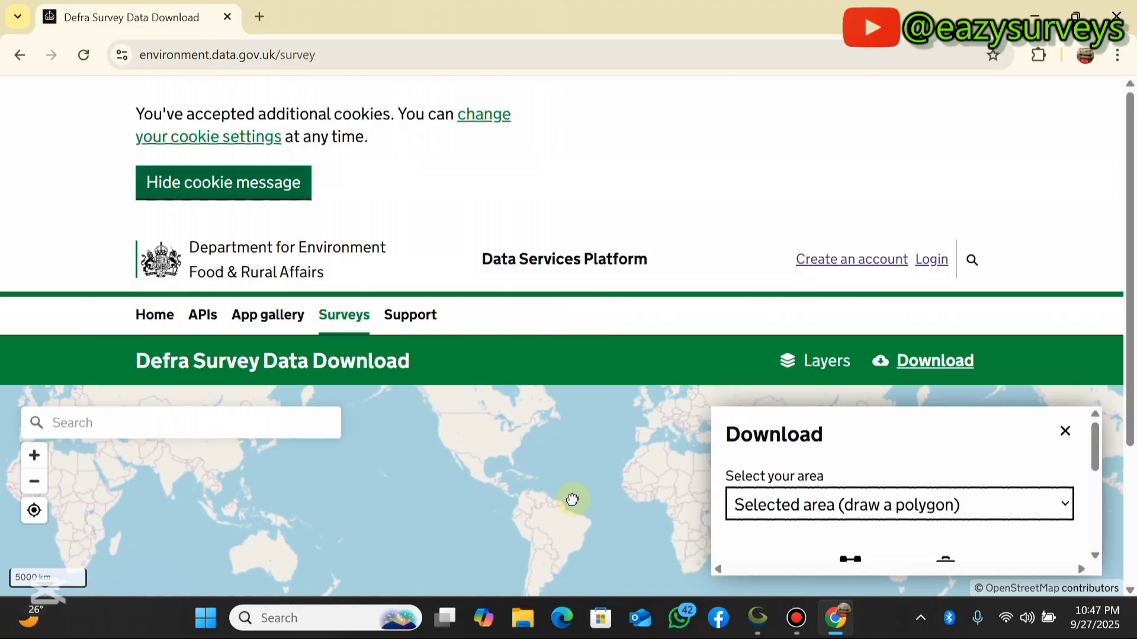
scroll(437, 467, "up", 4)
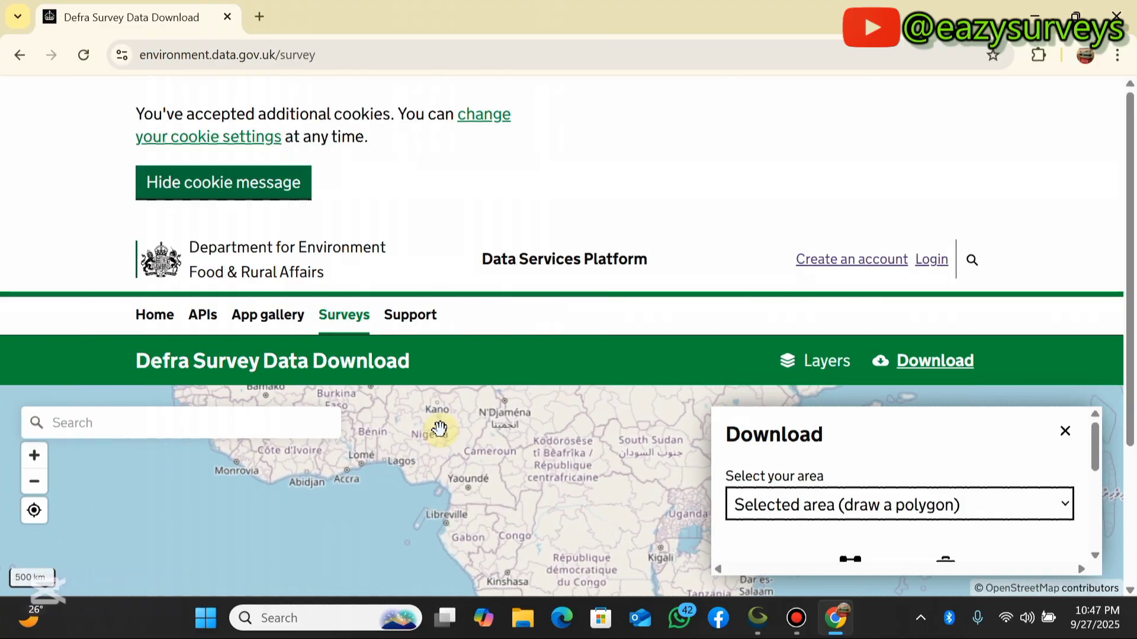
left_click_drag(439, 428, 521, 505)
scroll(476, 510, "up", 1)
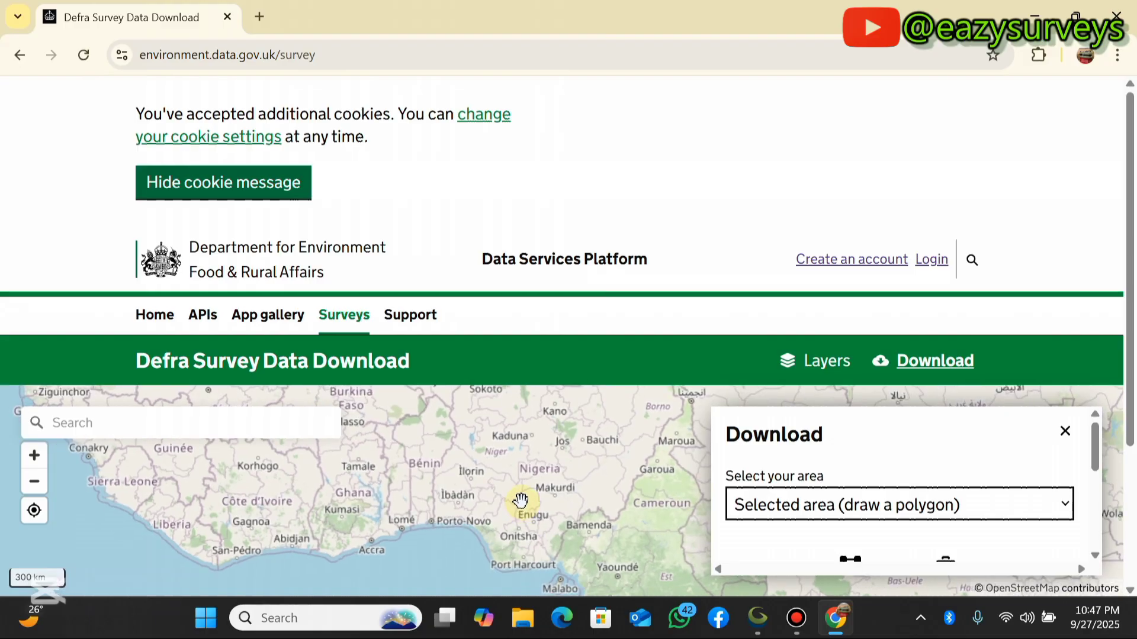
scroll(520, 501, "down", 3)
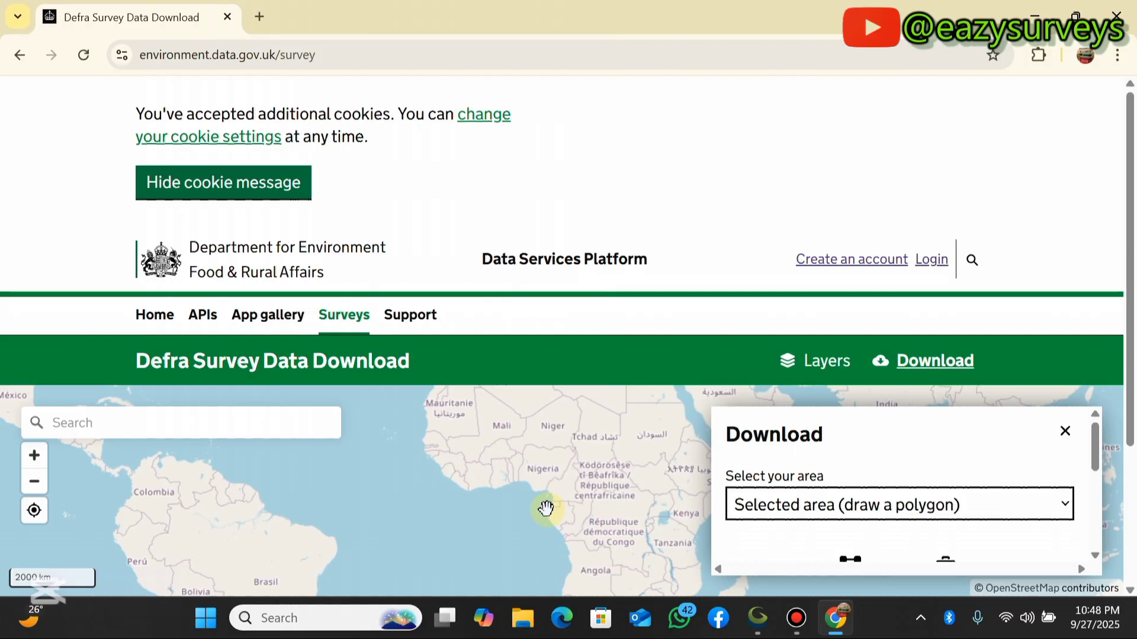
Open the list of operational layers and review all the available survey catalogues
left_click(837, 365)
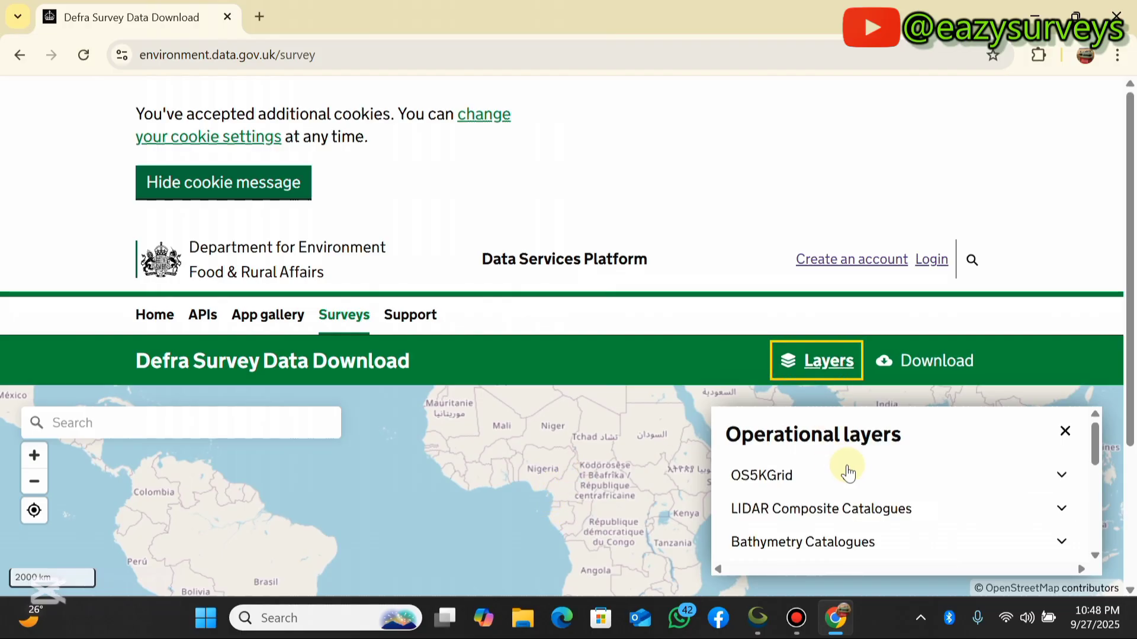
scroll(850, 481, "down", 10)
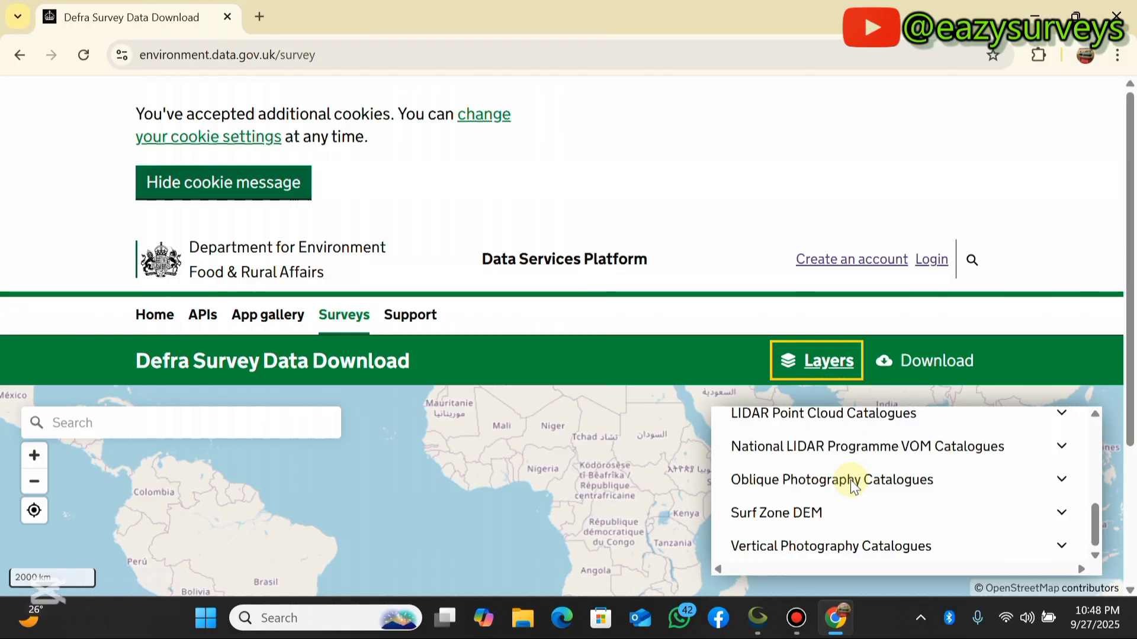
scroll(836, 523, "up", 10)
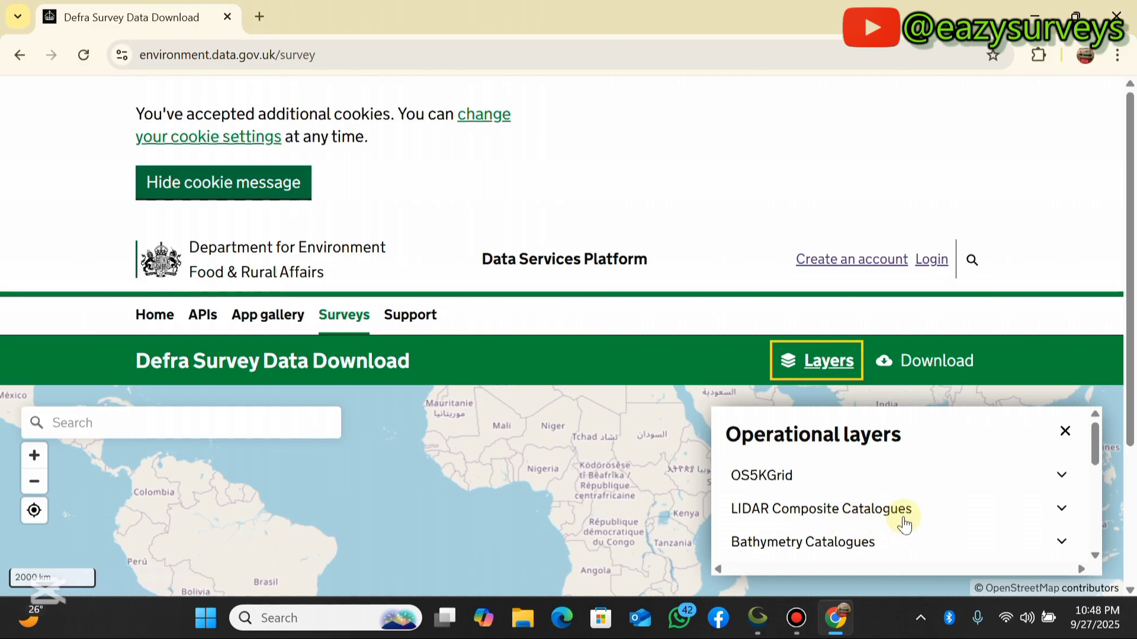
Review the DSM and DTM 2022 index layers in LIDAR Composite Catalogues and collapse the group
left_click(1062, 509)
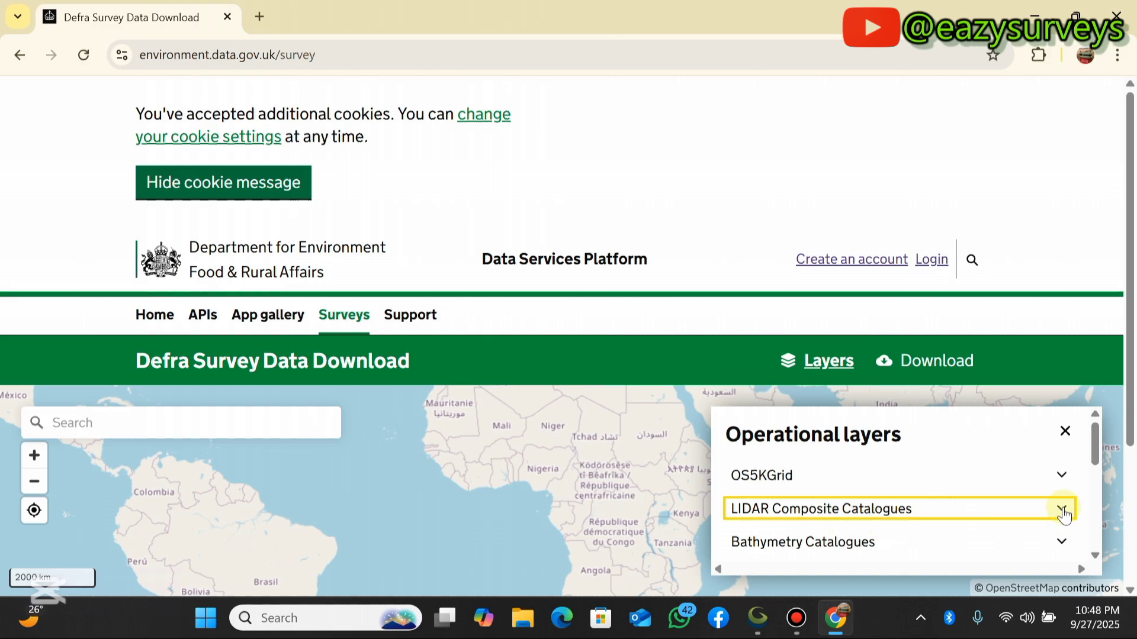
scroll(947, 520, "down", 3)
scroll(888, 481, "up", 1)
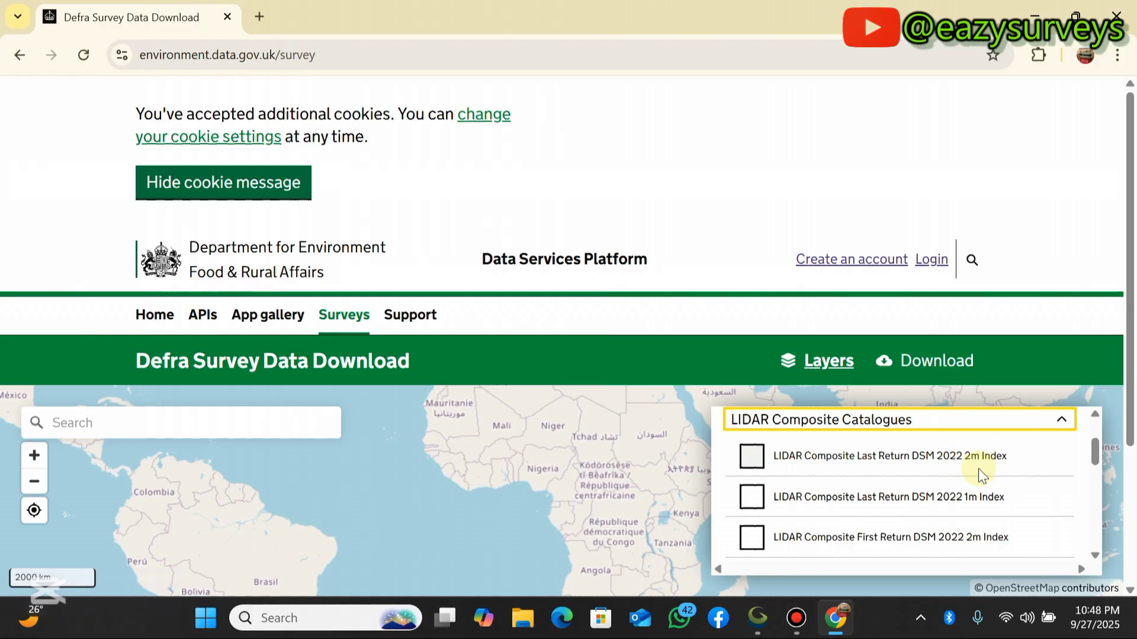
scroll(974, 466, "down", 2)
scroll(967, 463, "up", 2)
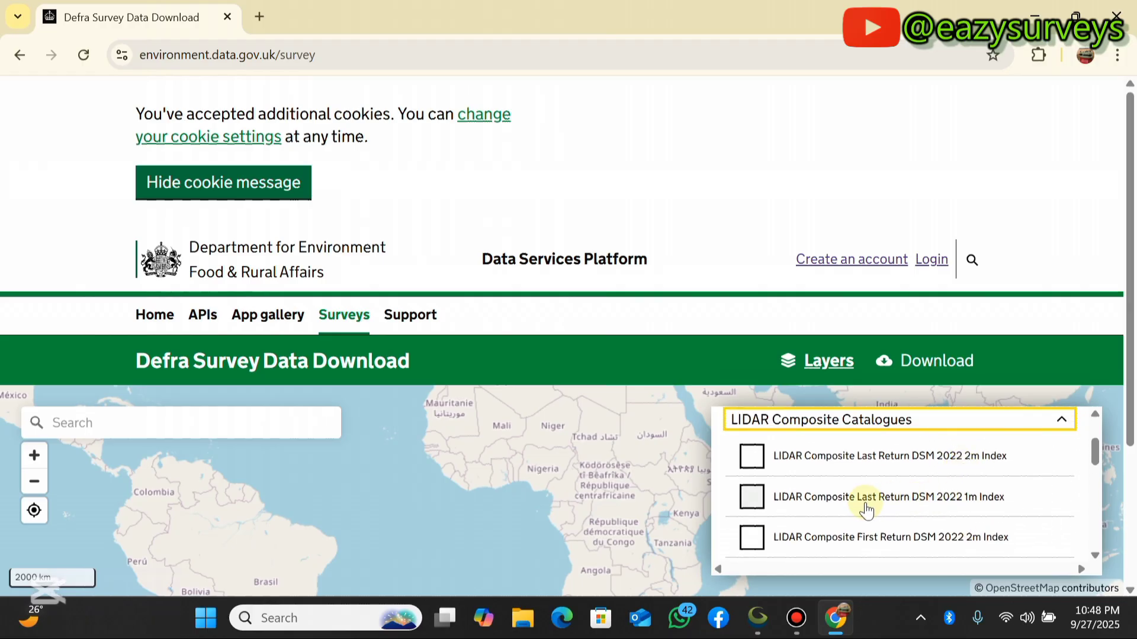
scroll(973, 506, "down", 2)
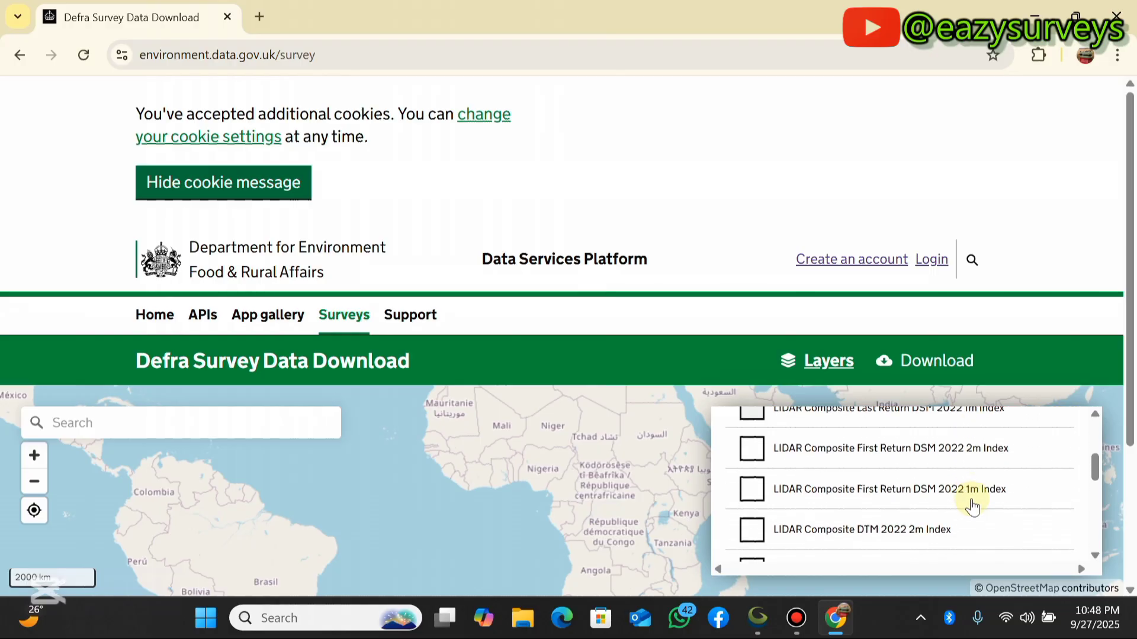
scroll(945, 475, "down", 2)
scroll(919, 477, "up", 2)
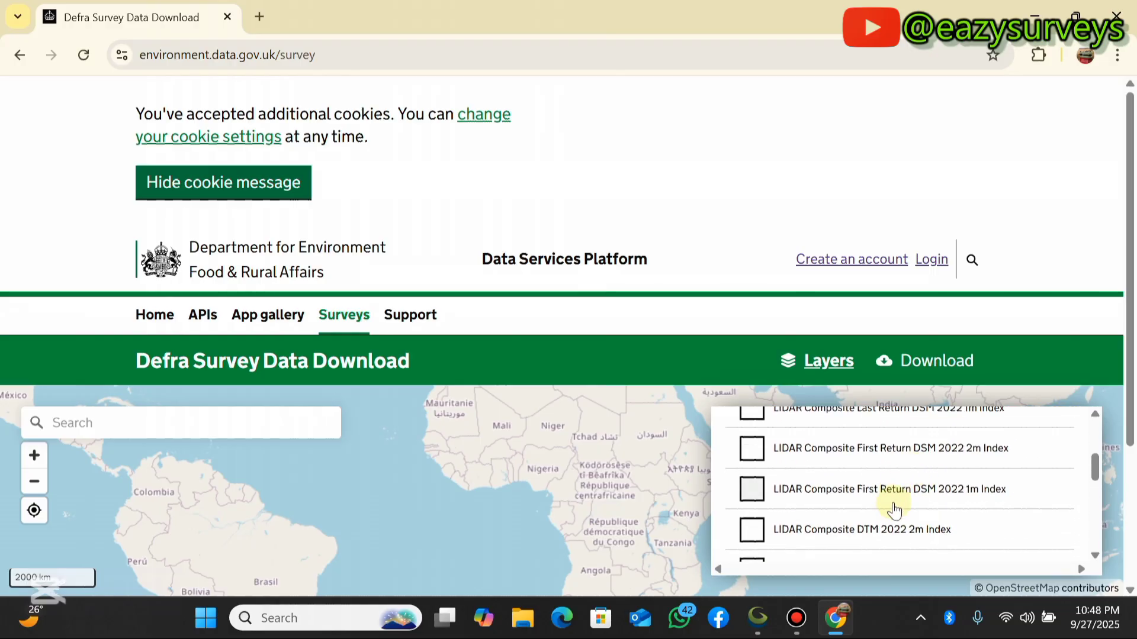
scroll(894, 508, "down", 2)
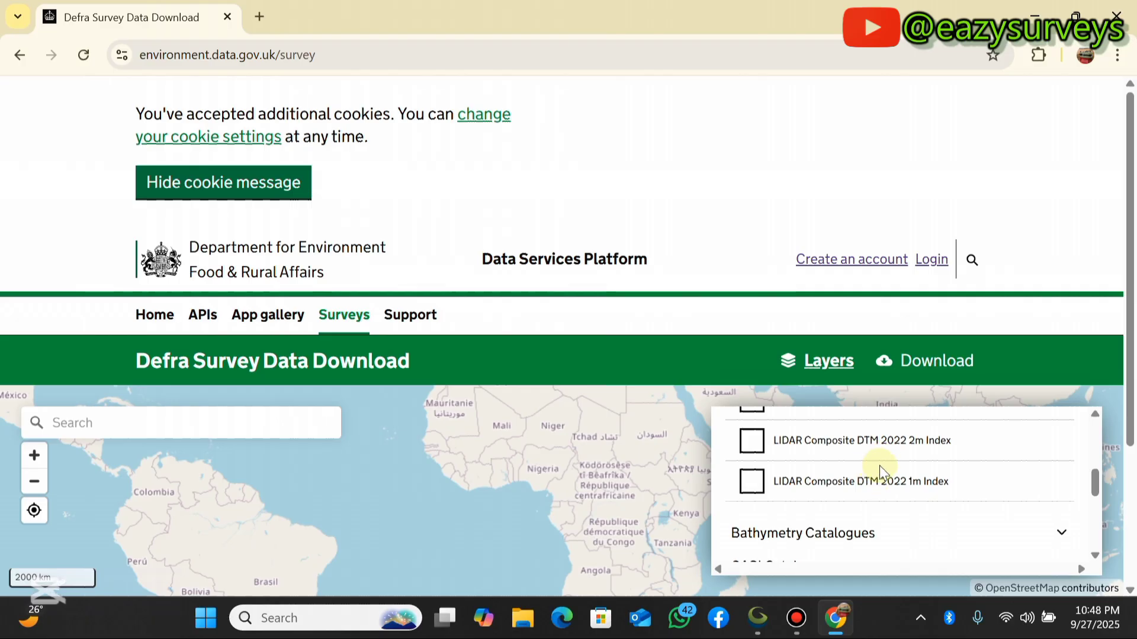
scroll(880, 466, "up", 5)
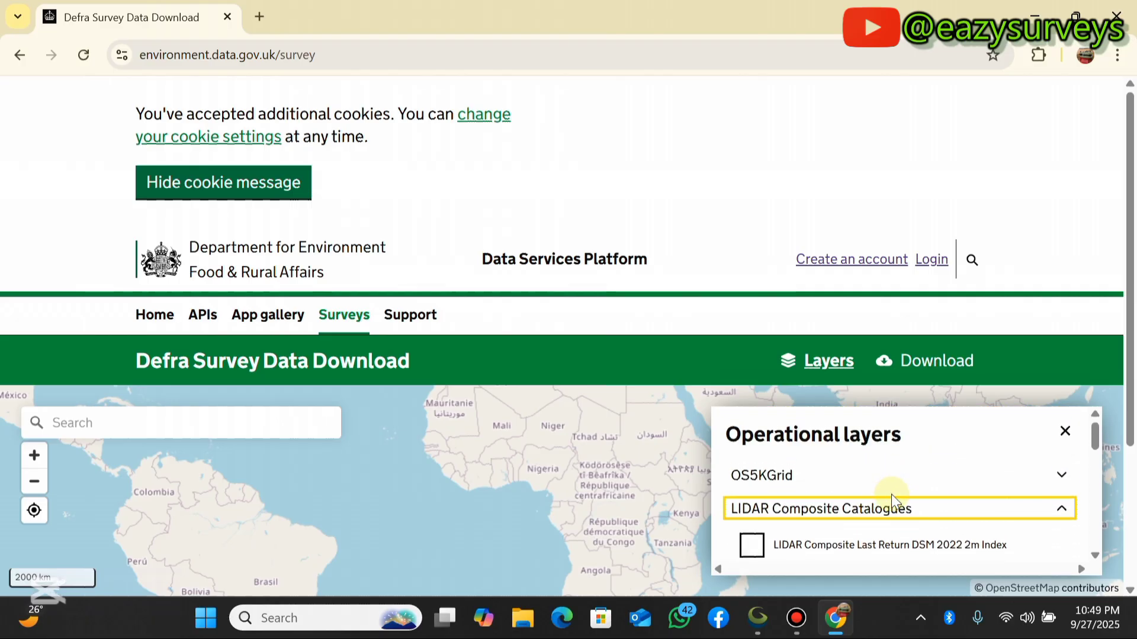
scroll(959, 464, "down", 2)
scroll(1031, 500, "up", 2)
left_click(1064, 511)
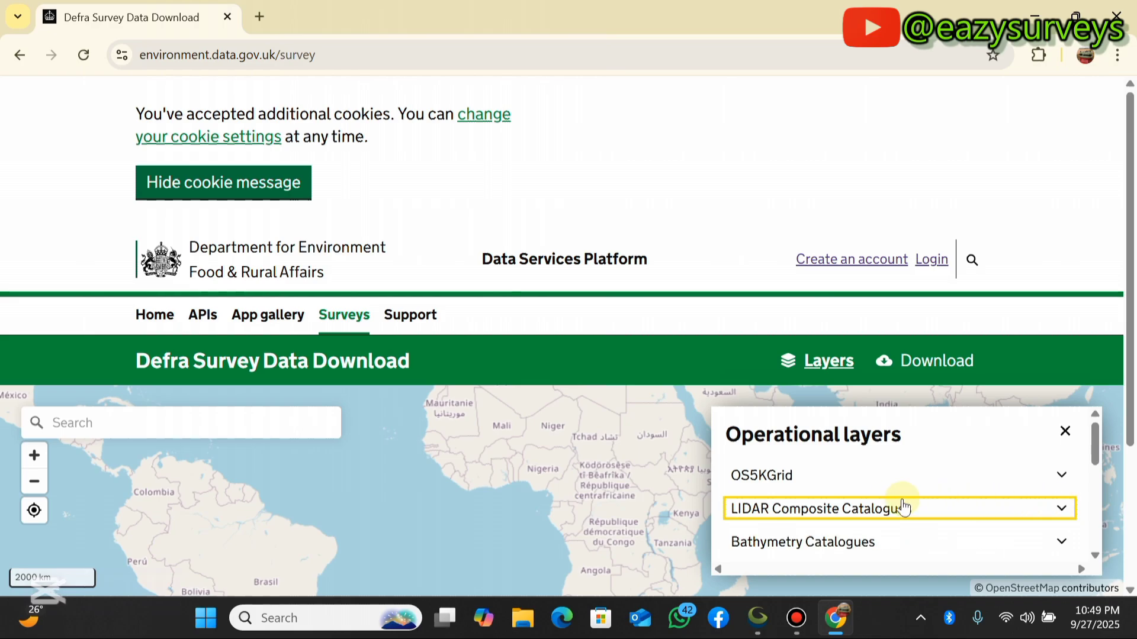
Expand LIDAR Point Cloud Catalogues and turn on the LIDAR Point Cloud 2025 Index layer
scroll(866, 492, "down", 3)
scroll(808, 477, "down", 3)
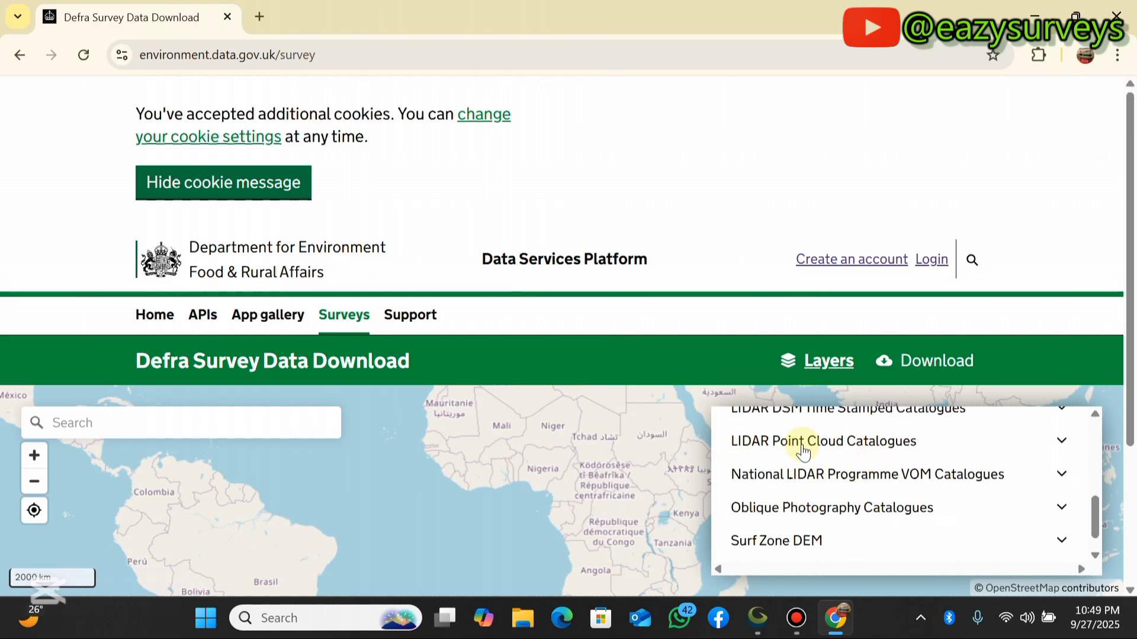
left_click(1063, 445)
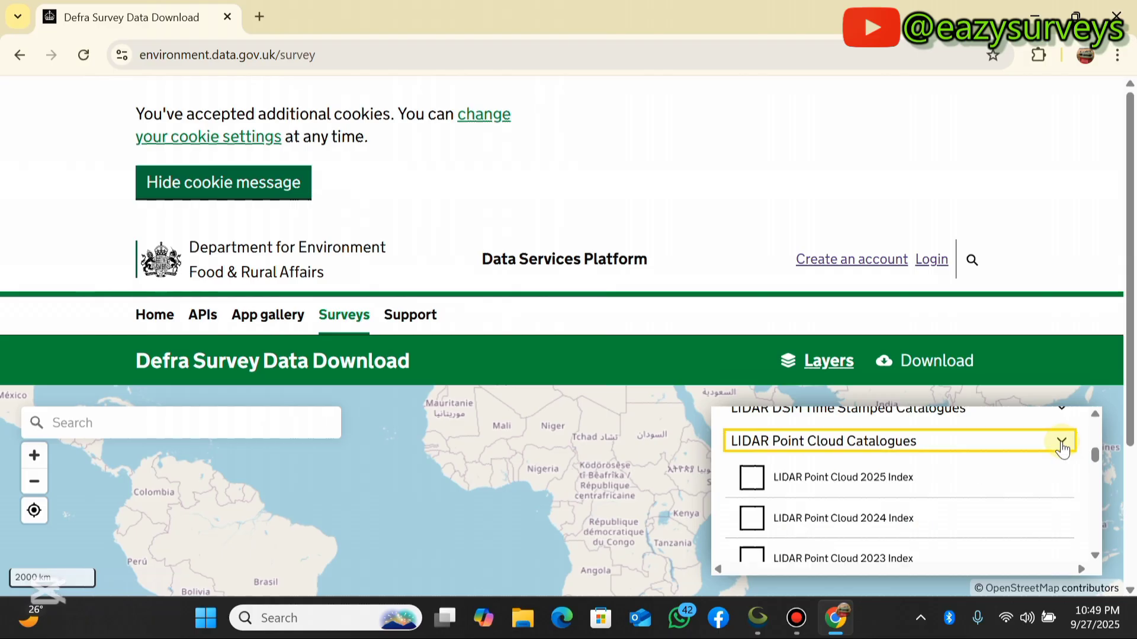
scroll(817, 491, "up", 1)
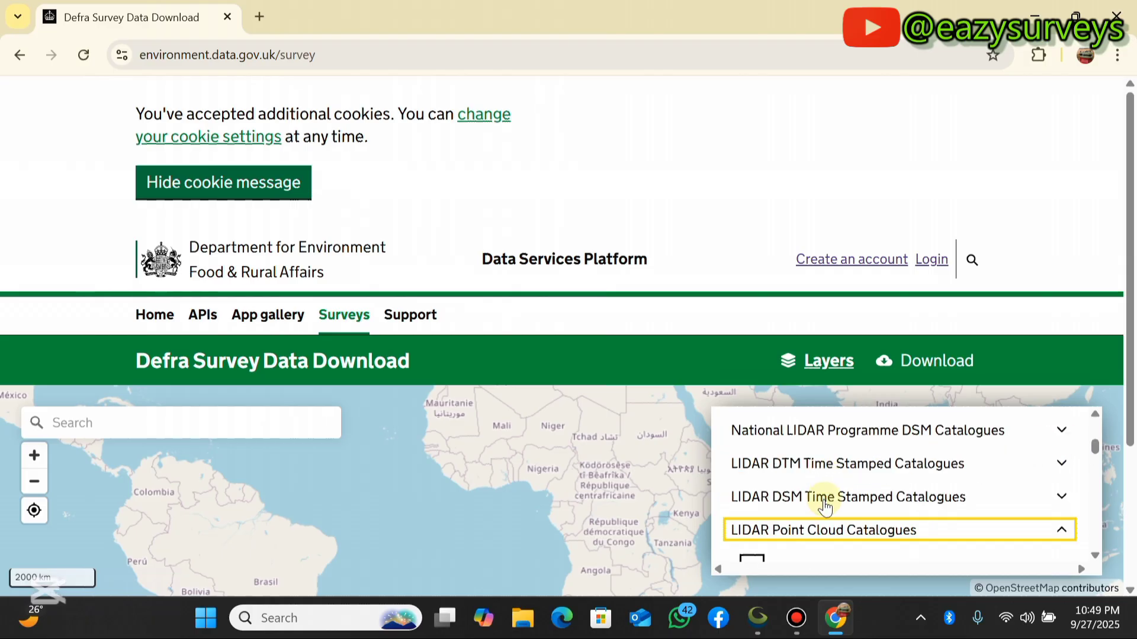
scroll(826, 491, "down", 2)
scroll(827, 491, "up", 1)
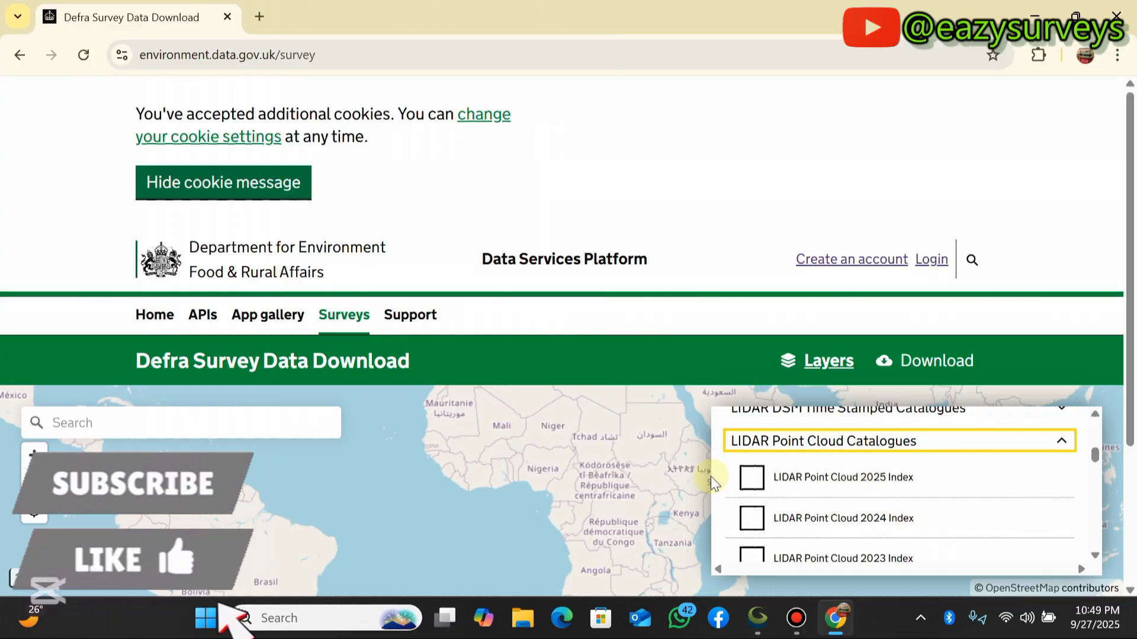
left_click(752, 478)
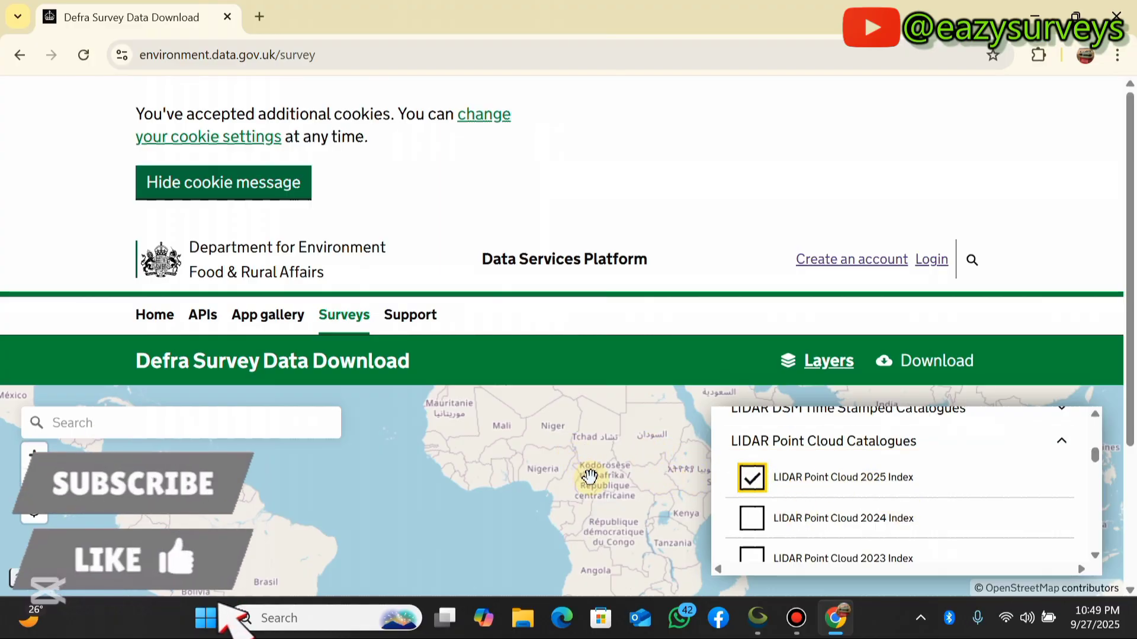
Check the map over Nigeria and its neighbouring countries for LIDAR Point Cloud 2025 coverage
scroll(590, 461, "up", 5)
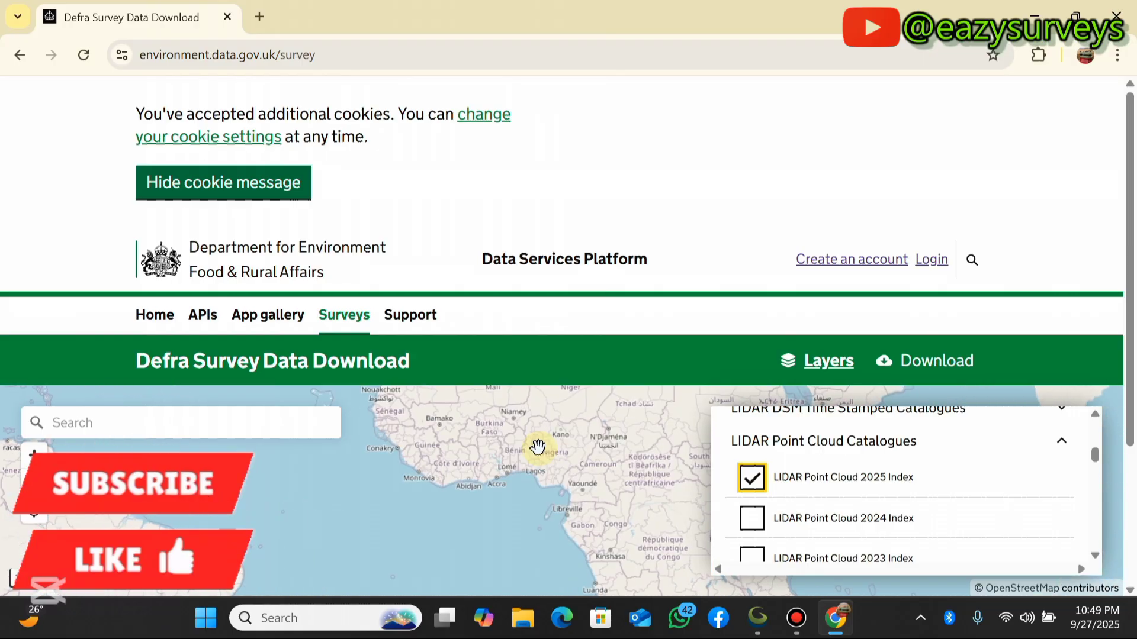
left_click_drag(580, 457, 525, 527)
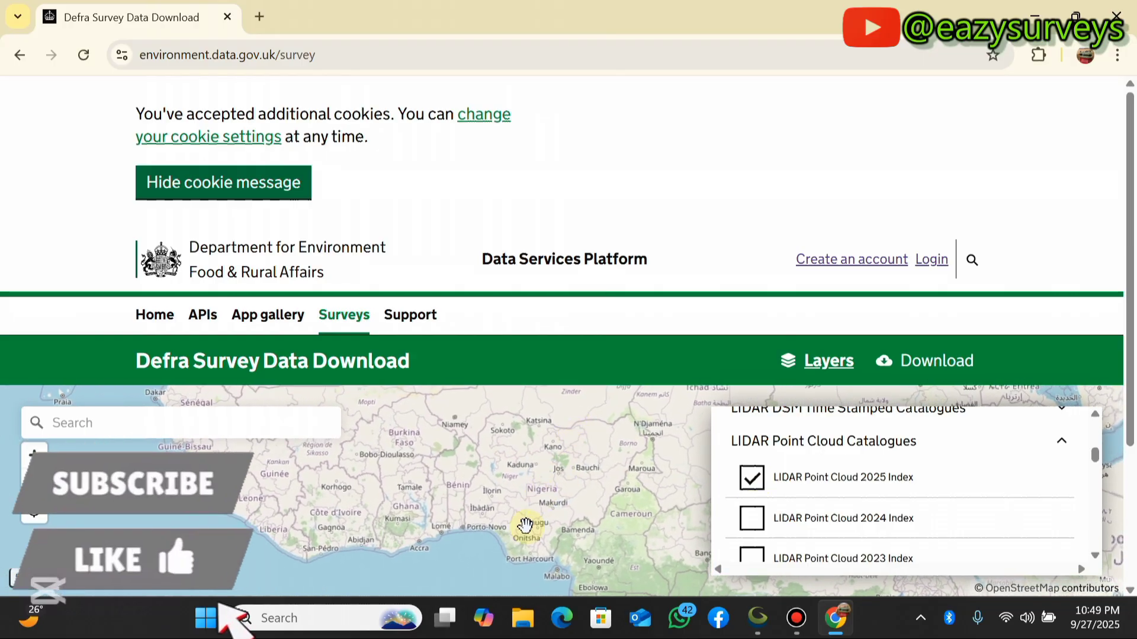
scroll(529, 502, "up", 1)
left_click_drag(550, 465, 535, 540)
scroll(535, 540, "up", 1)
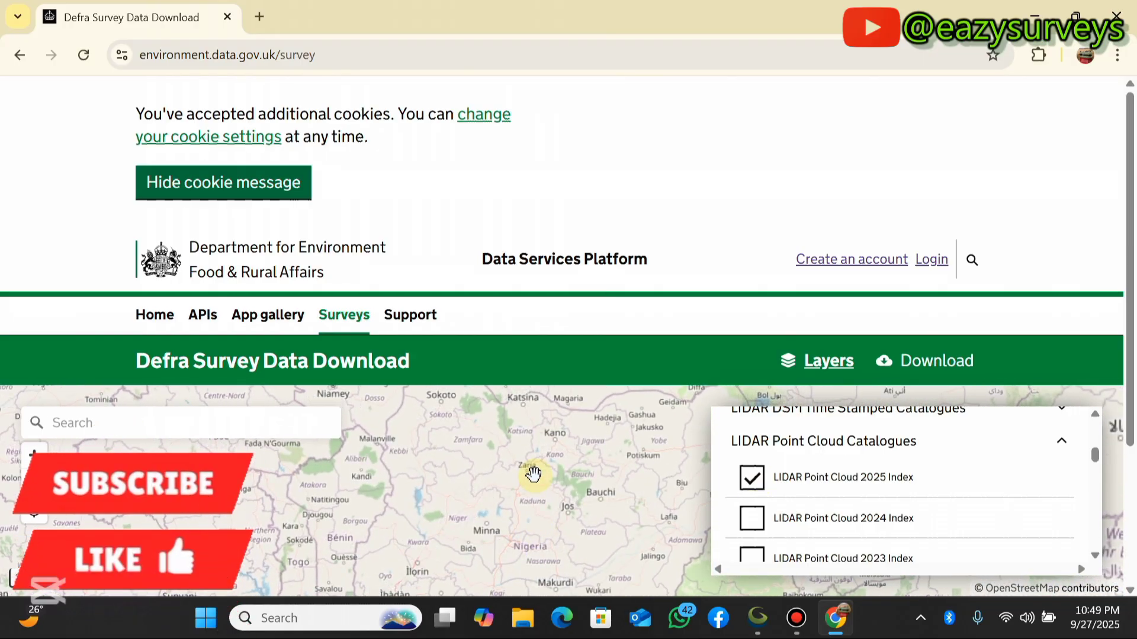
scroll(571, 446, "down", 1)
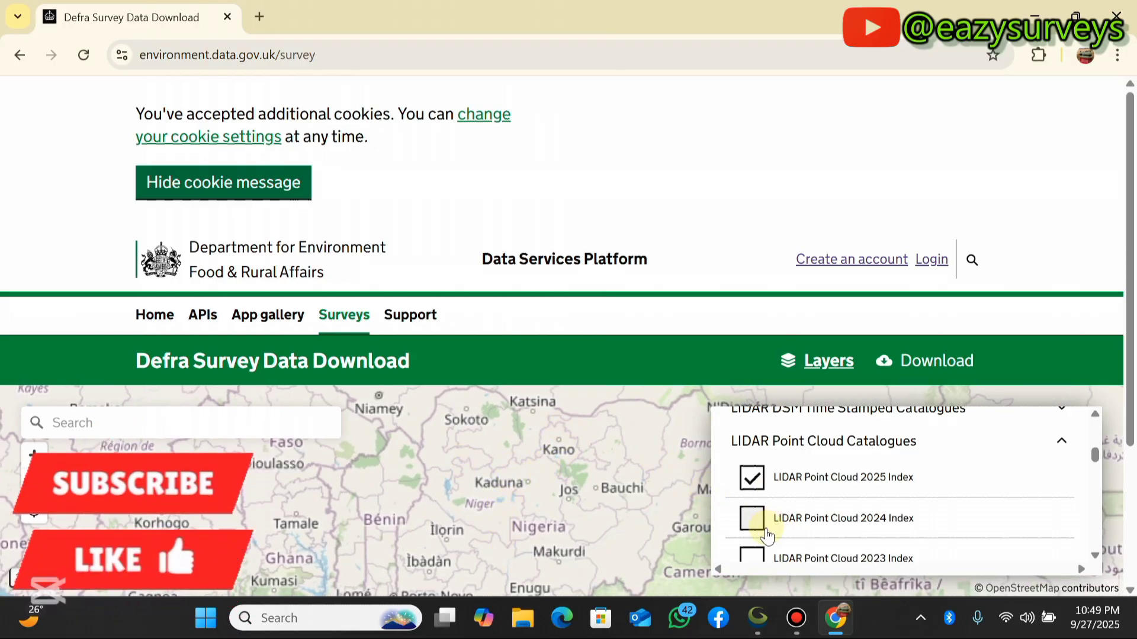
Turn on the LIDAR Point Cloud index layers for 2024 down to 2019 and for earlier years such as 2015
left_click(751, 518)
scroll(773, 492, "down", 3)
scroll(766, 481, "up", 2)
left_click(753, 470)
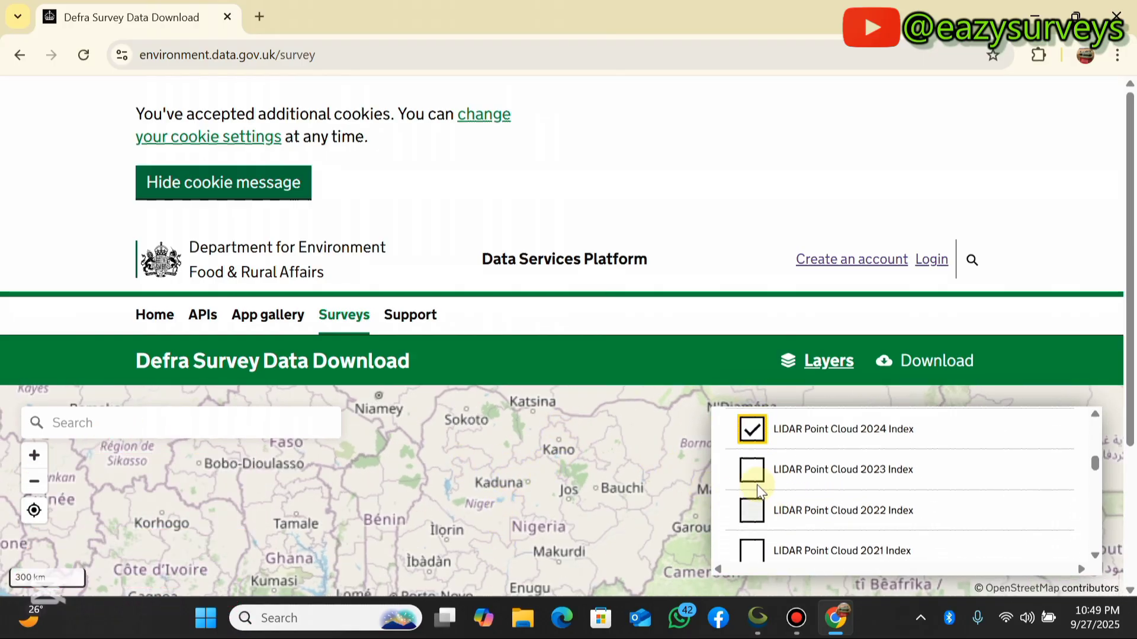
left_click(754, 510)
scroll(754, 485, "down", 5)
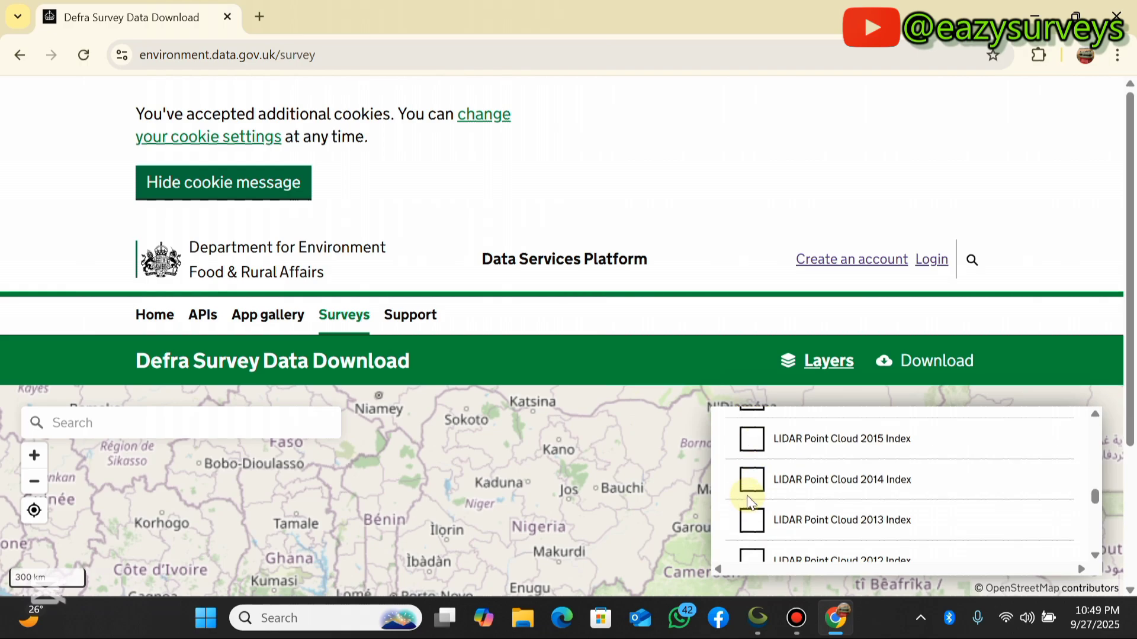
left_click(751, 440)
scroll(750, 450, "up", 5)
scroll(592, 461, "down", 1)
Check the map across Africa and the wider world for coverage of the enabled point cloud layers
scroll(595, 461, "down", 1)
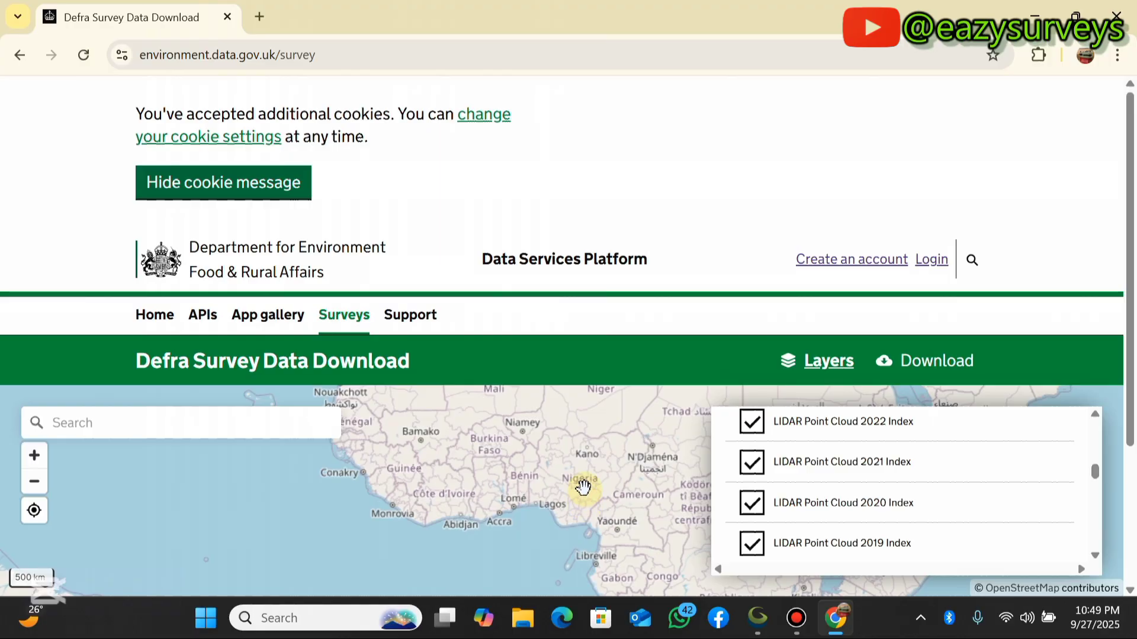
scroll(593, 469, "down", 3)
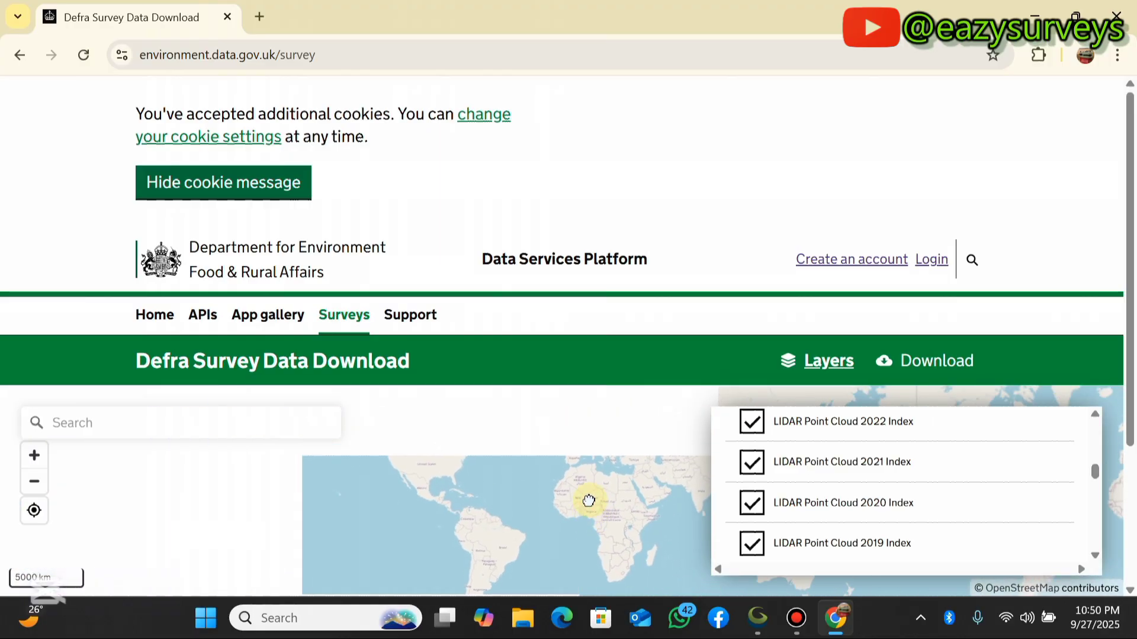
scroll(601, 452, "up", 1)
scroll(598, 462, "up", 1)
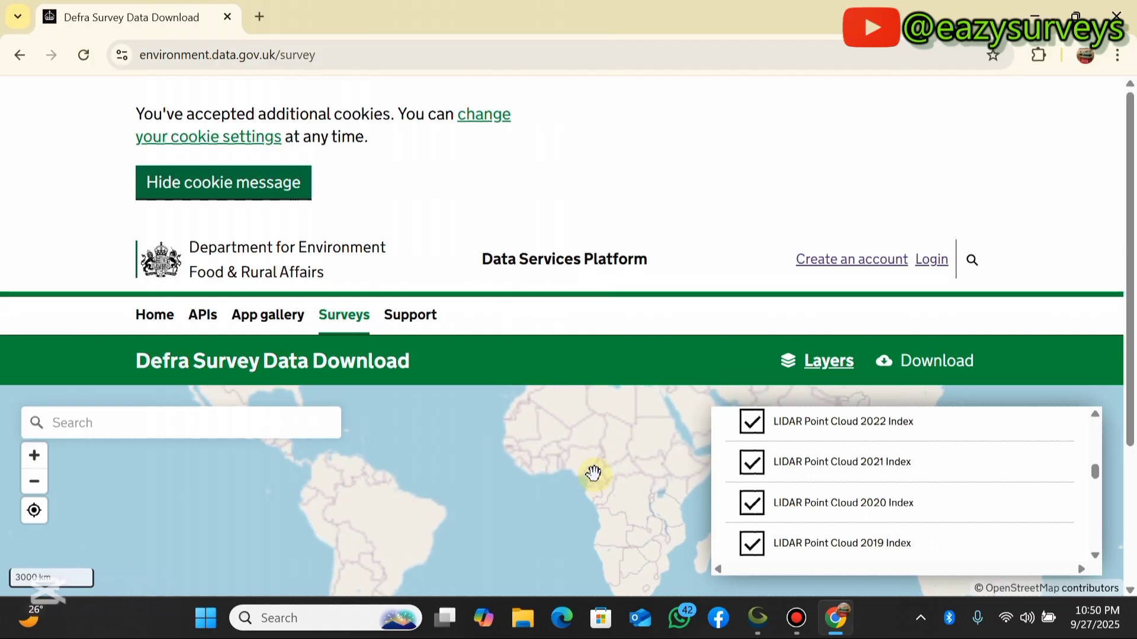
left_click_drag(616, 463, 618, 514)
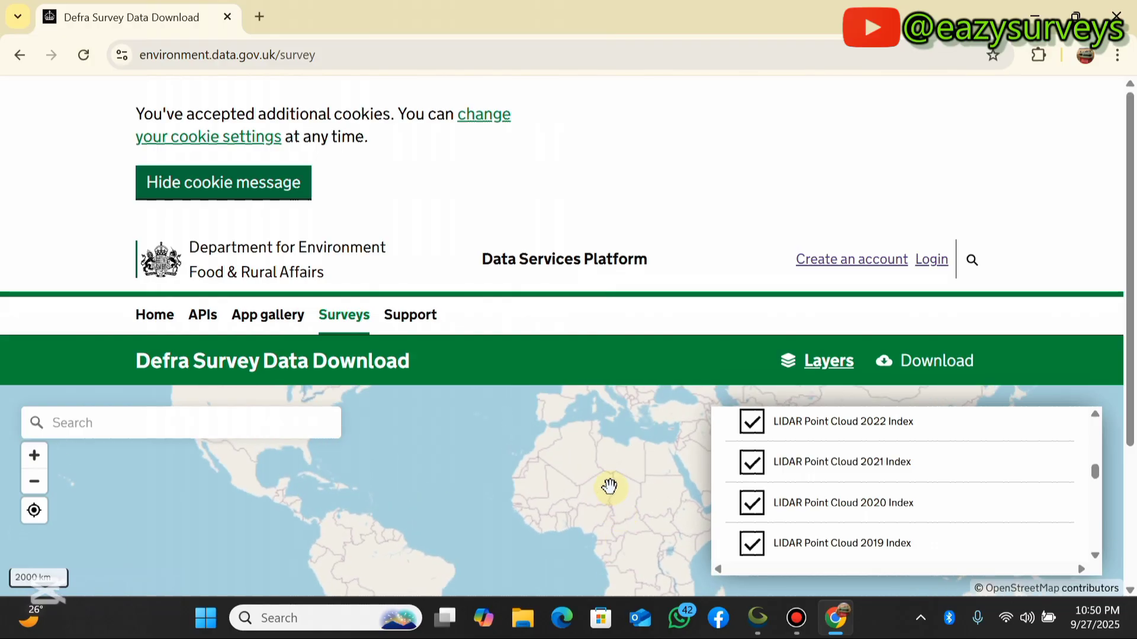
scroll(606, 516, "up", 1)
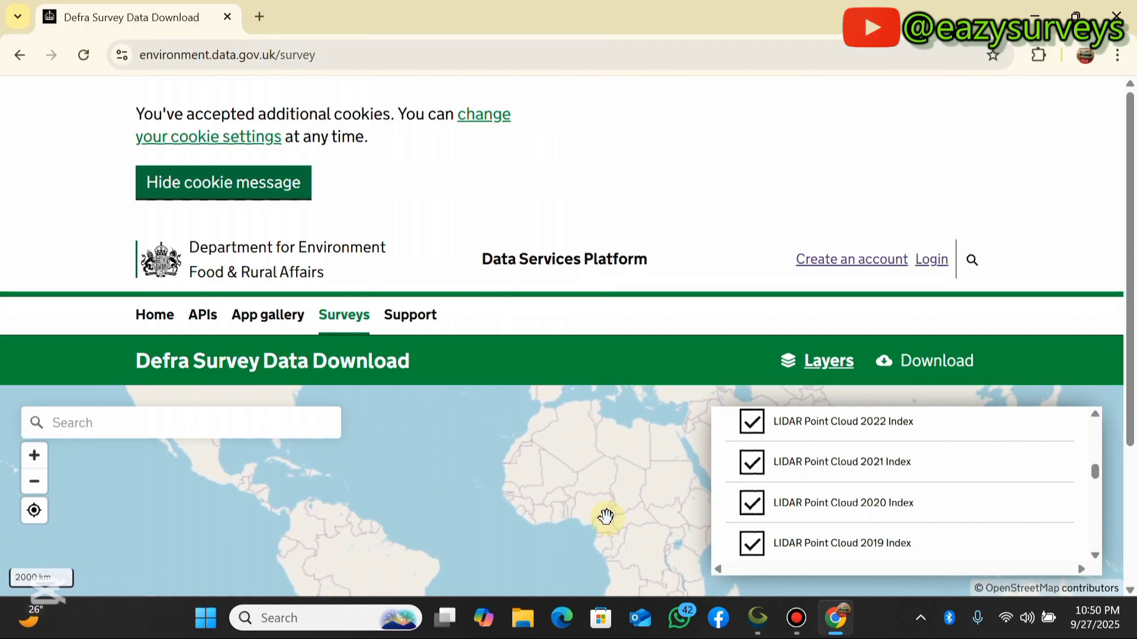
Search the map for "uk", go to United Kingdom and bring the whole point cloud coverage into view
left_click(81, 427)
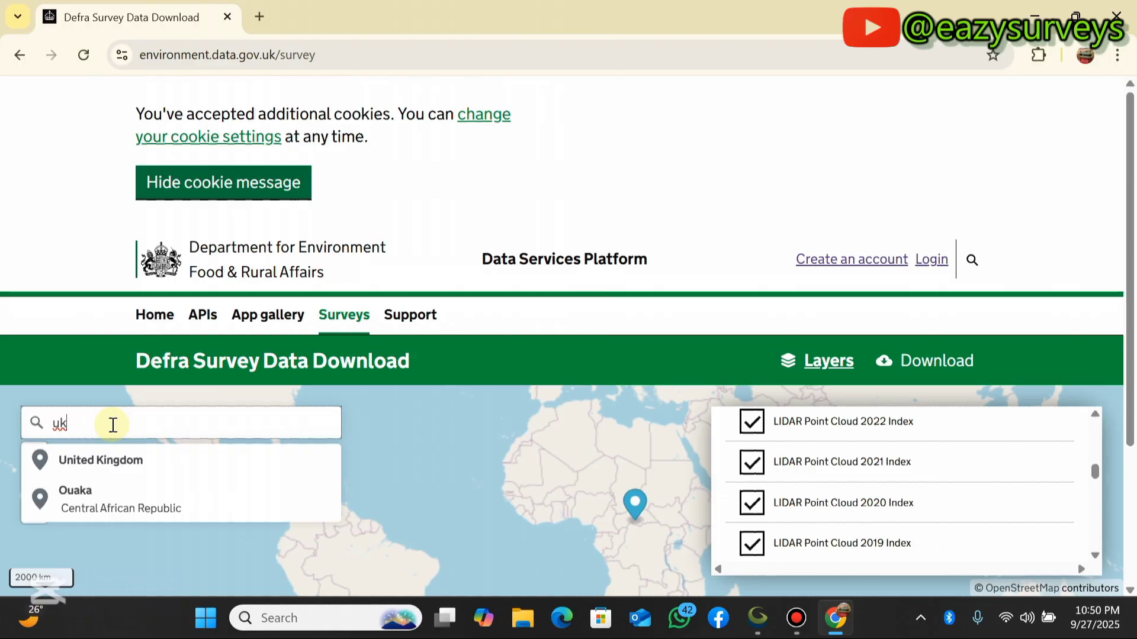
left_click(115, 461)
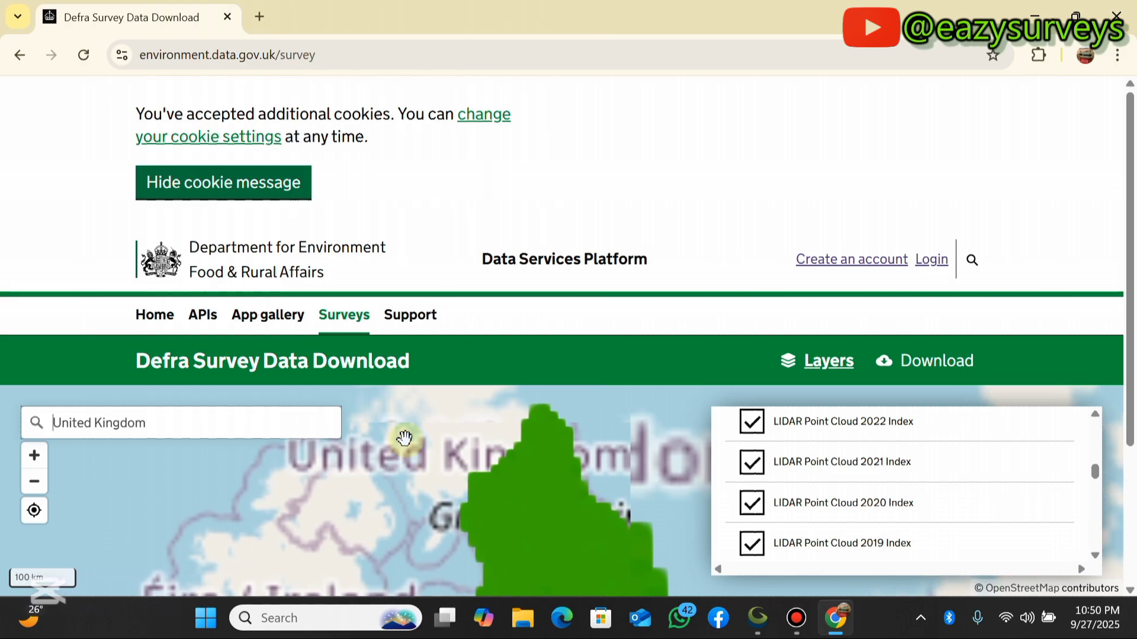
scroll(419, 445, "down", 3)
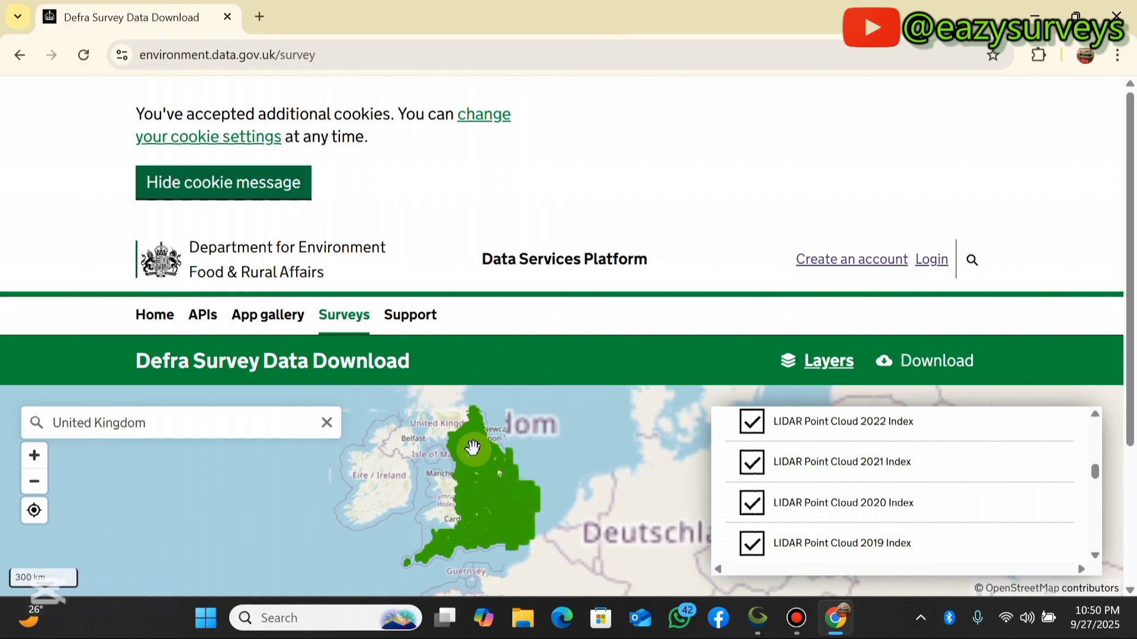
Examine the point cloud coverage over England down to the individual index tiles around TF01 and TF11
scroll(508, 500, "up", 3)
scroll(508, 489, "up", 2)
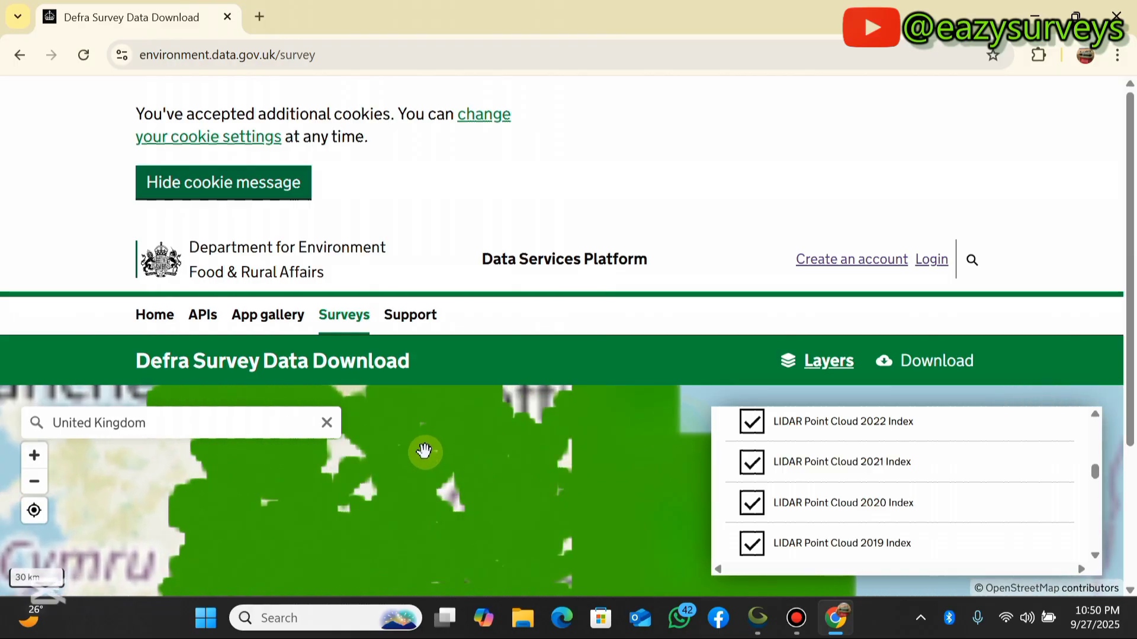
scroll(472, 444, "down", 1)
scroll(513, 493, "up", 1)
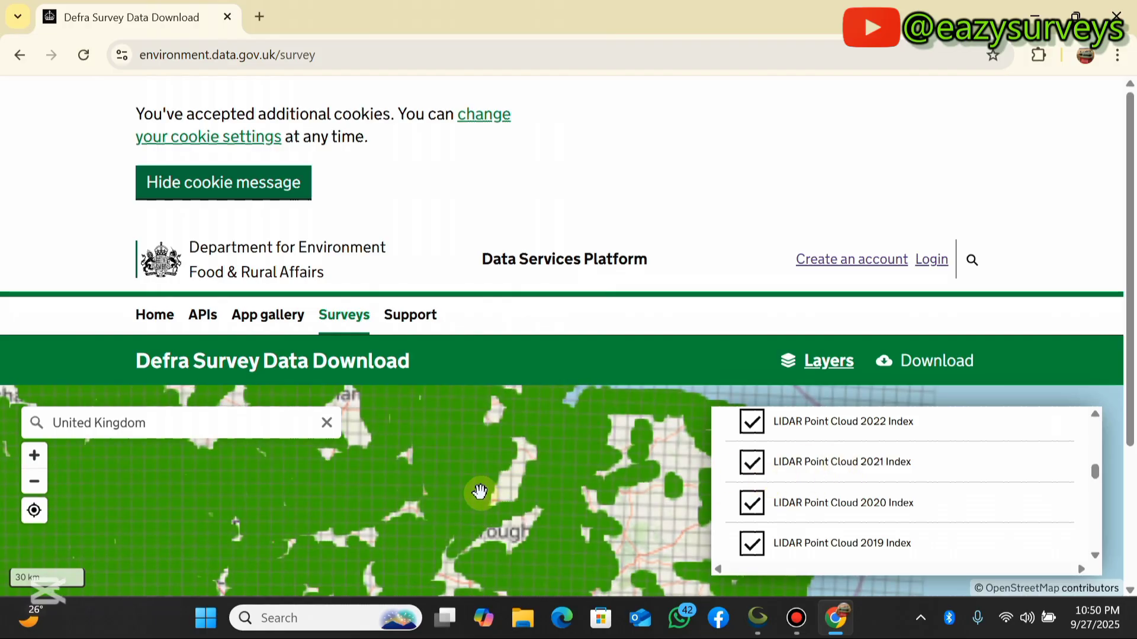
scroll(438, 470, "up", 3)
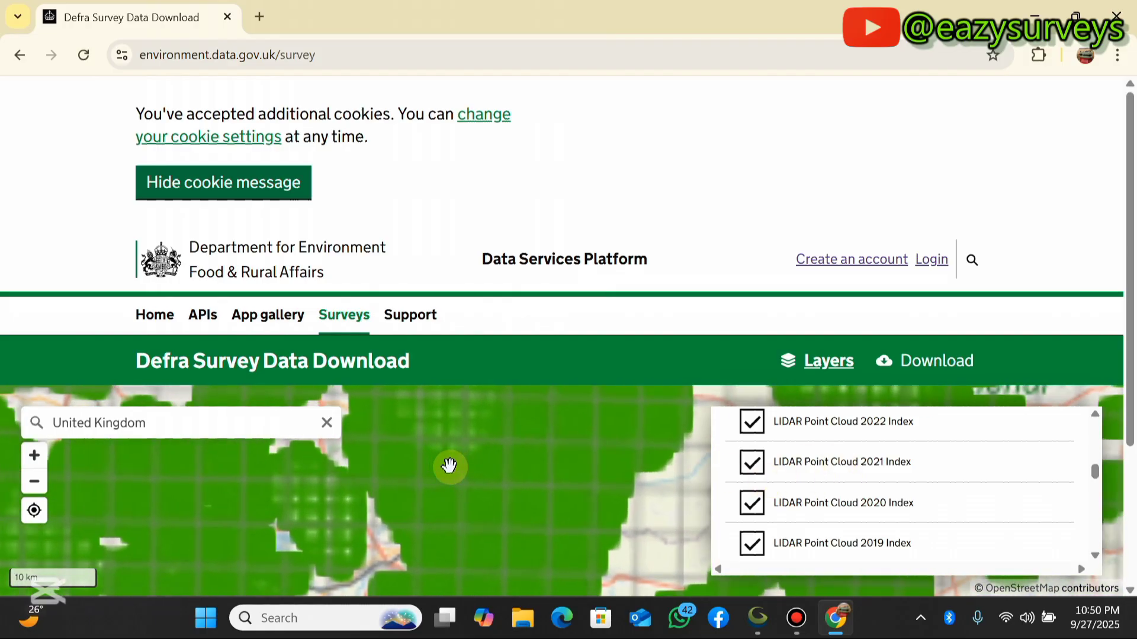
scroll(448, 452, "up", 1)
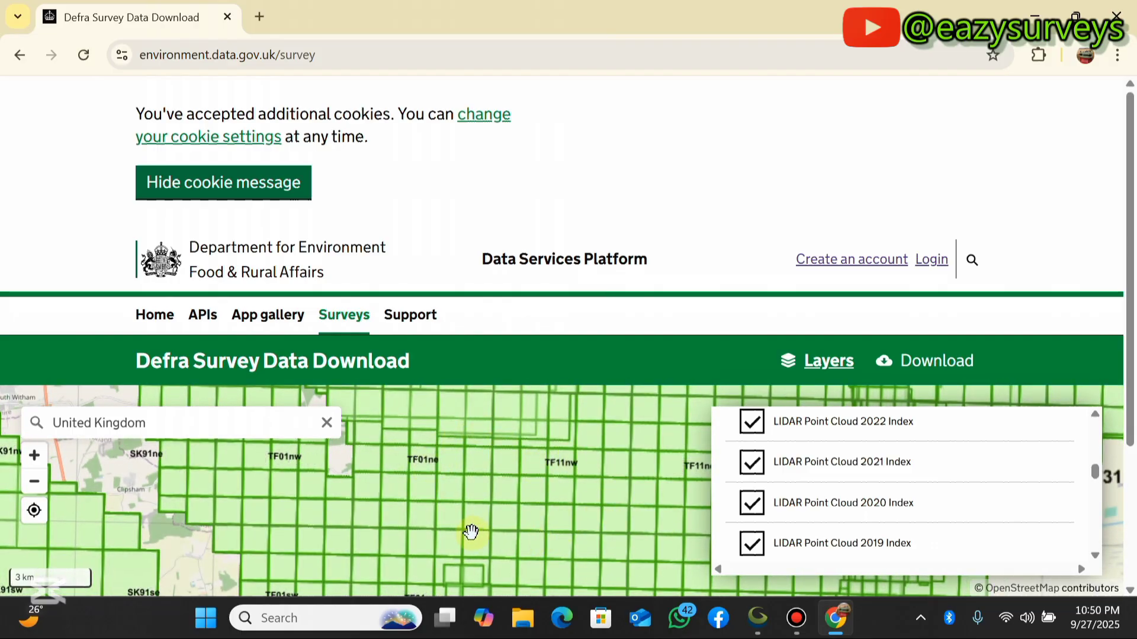
Turn off the LIDAR Point Cloud index layers for 2025, 2015, 2014, 2013 and 2011
scroll(769, 480, "up", 5)
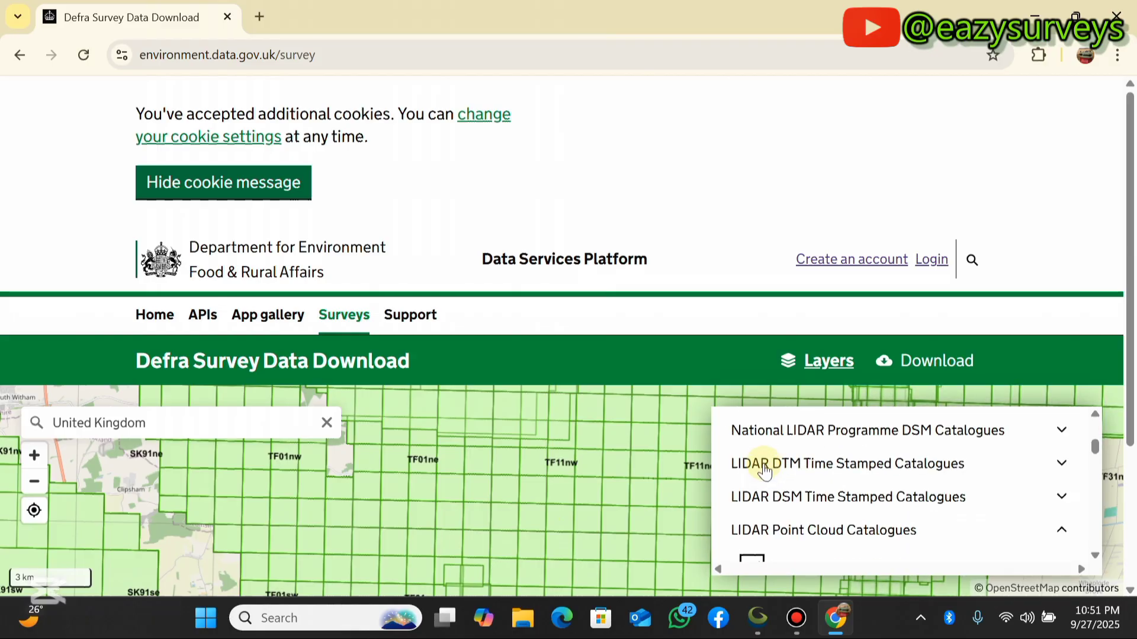
scroll(768, 480, "up", 2)
scroll(768, 492, "down", 5)
left_click(752, 480)
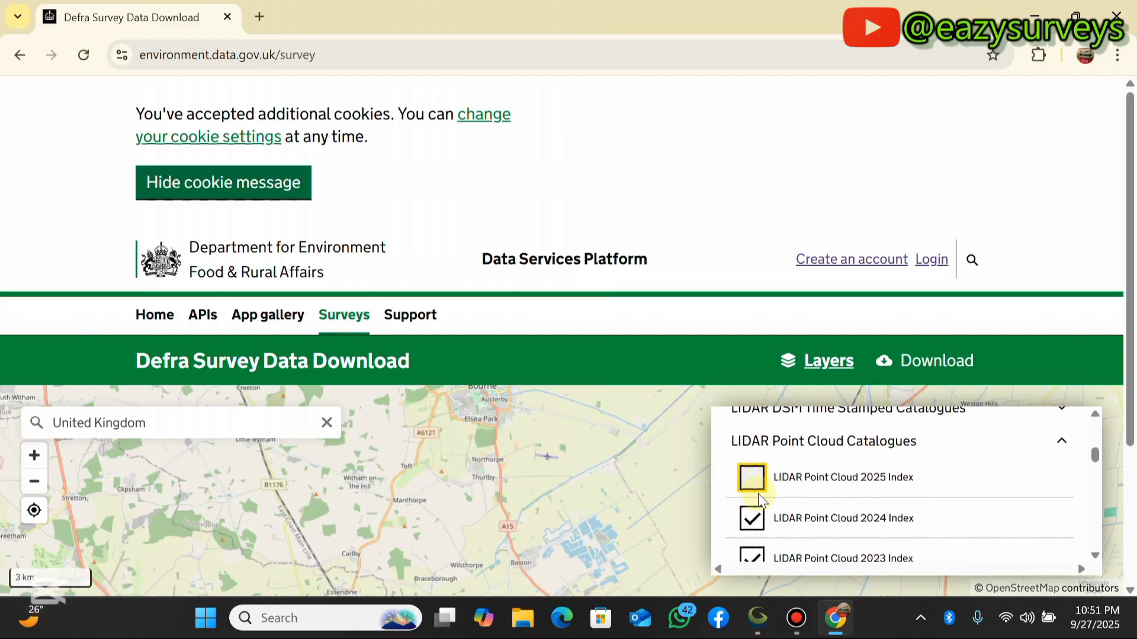
scroll(758, 509, "down", 5)
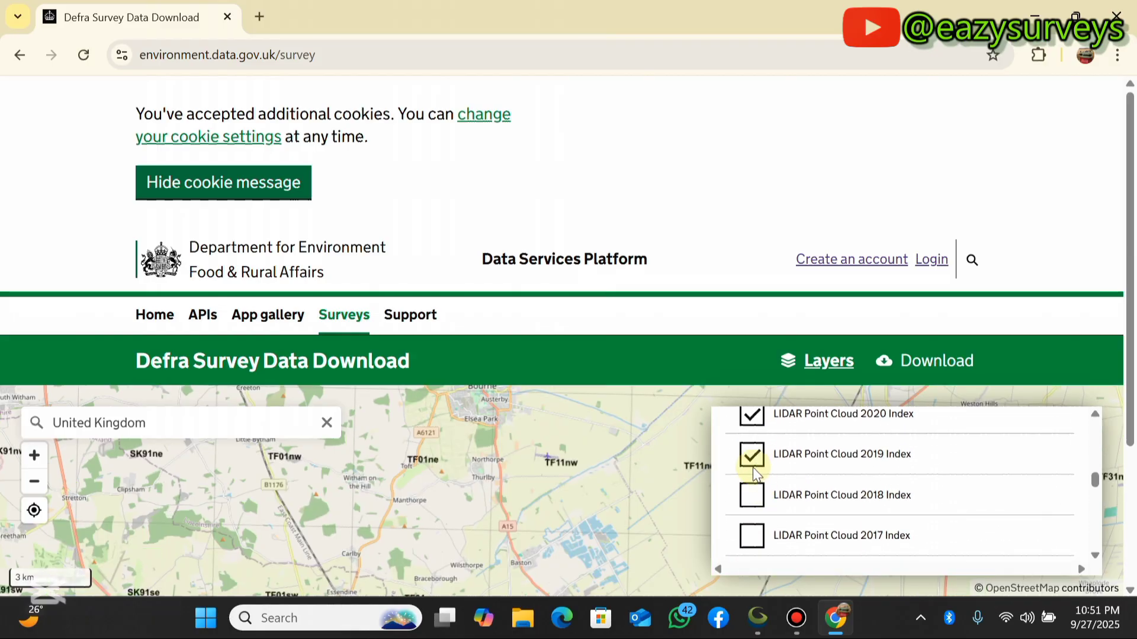
scroll(752, 443, "down", 4)
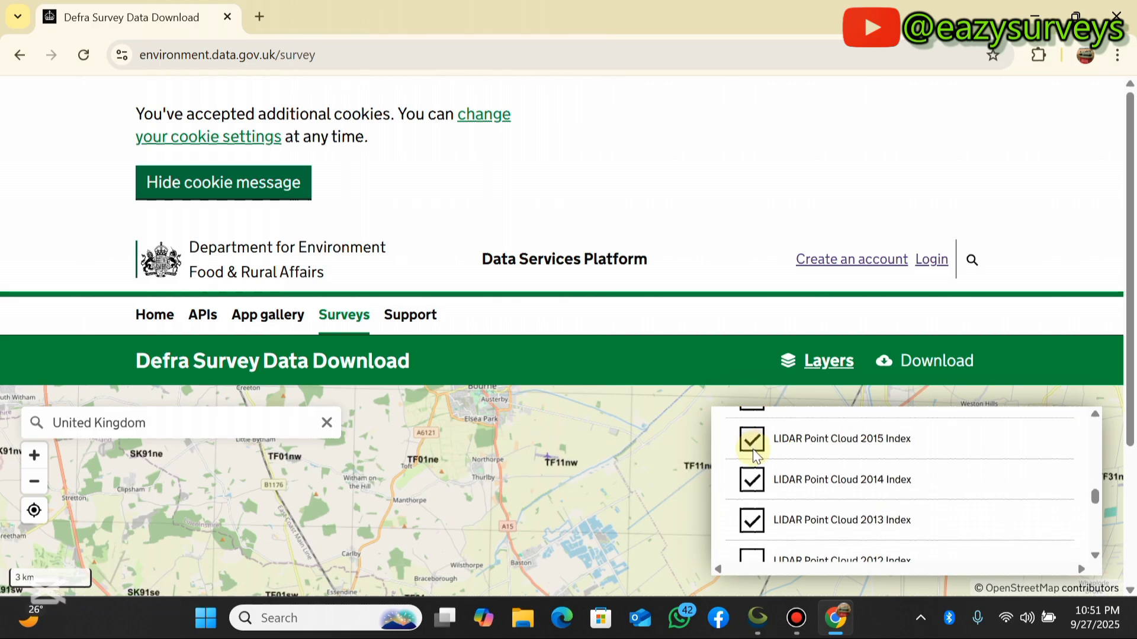
left_click(752, 449)
left_click(757, 483)
left_click(753, 519)
scroll(754, 514, "down", 1)
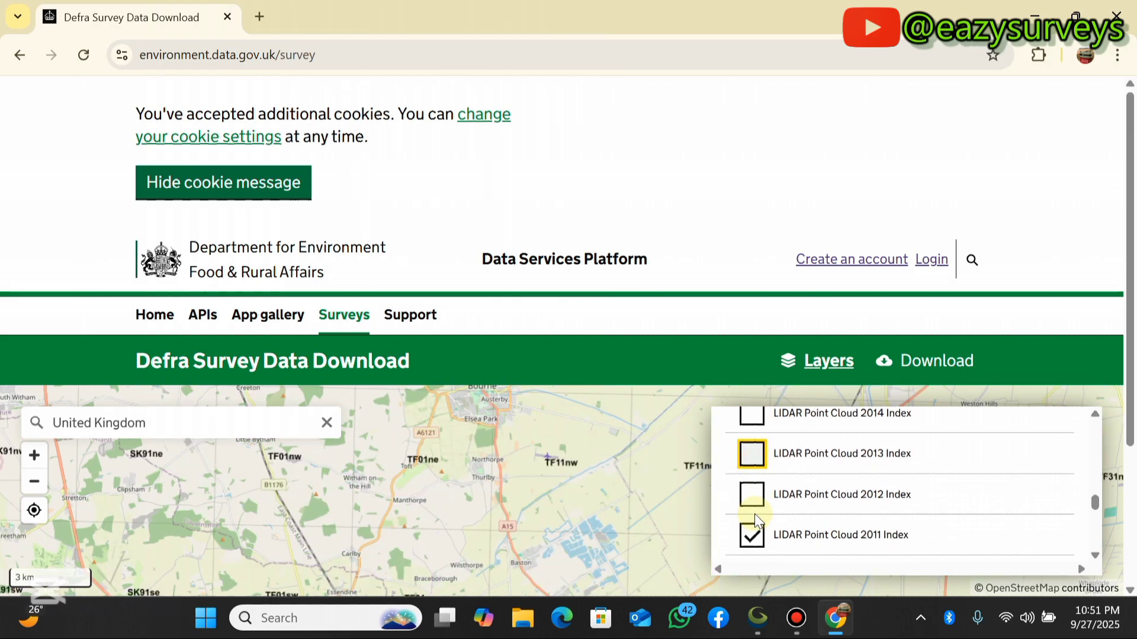
scroll(755, 514, "down", 1)
left_click(753, 509)
Turn off the LIDAR Point Cloud index layers for 2010, 2009, 2008, 2006 and the oldest listed year
scroll(752, 480, "down", 3)
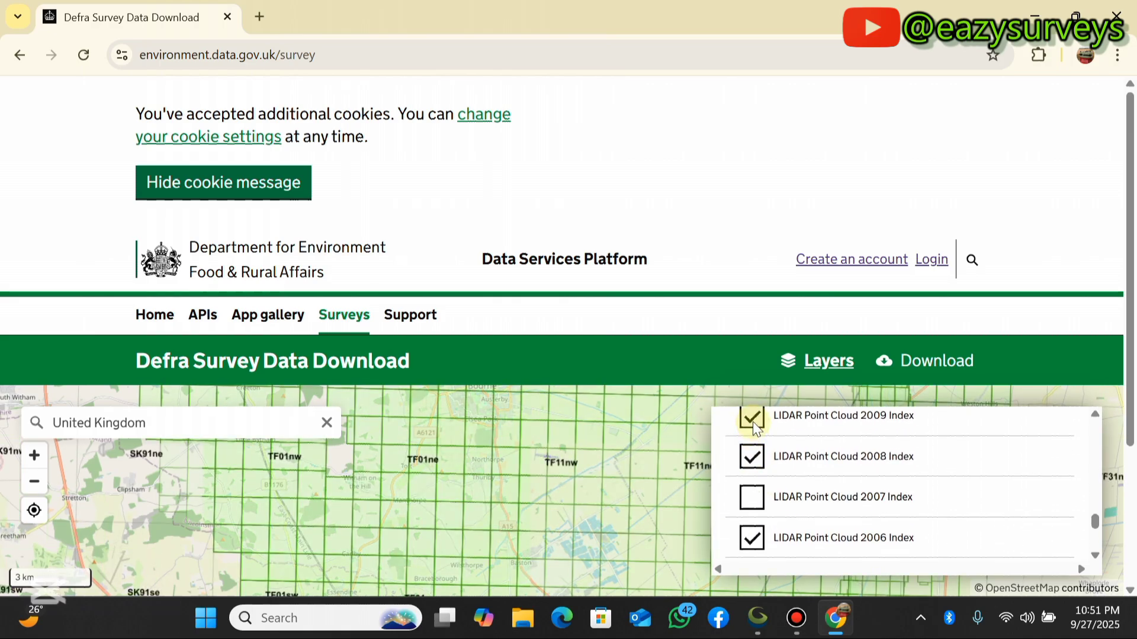
left_click(752, 422)
left_click(752, 457)
left_click(752, 537)
scroll(754, 533, "down", 3)
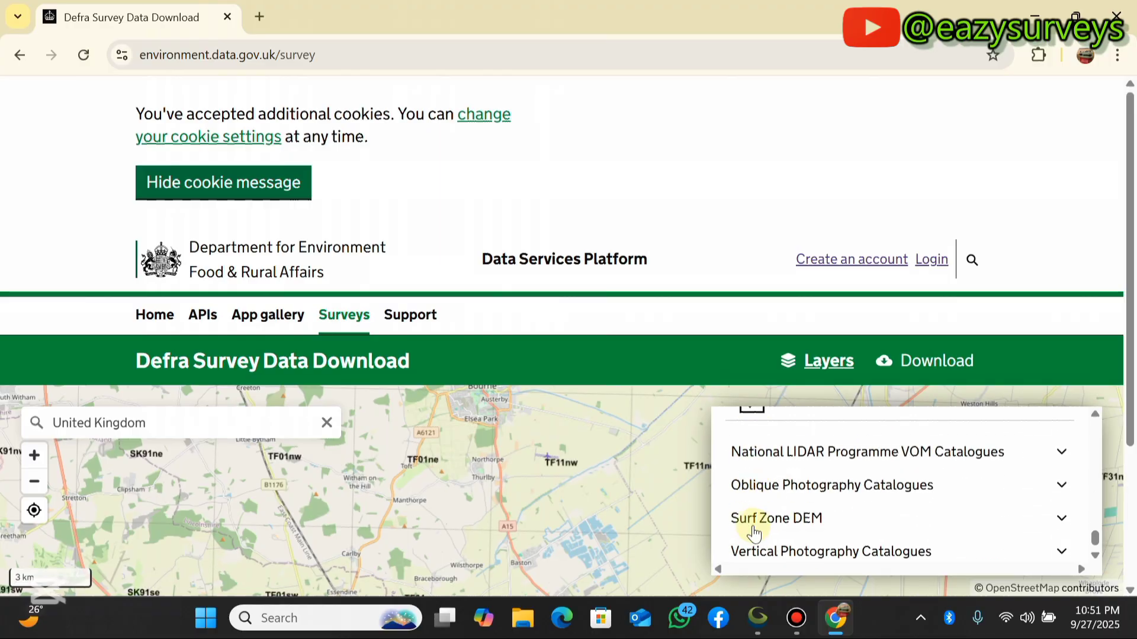
scroll(754, 464, "up", 1)
left_click(754, 492)
scroll(768, 513, "up", 1)
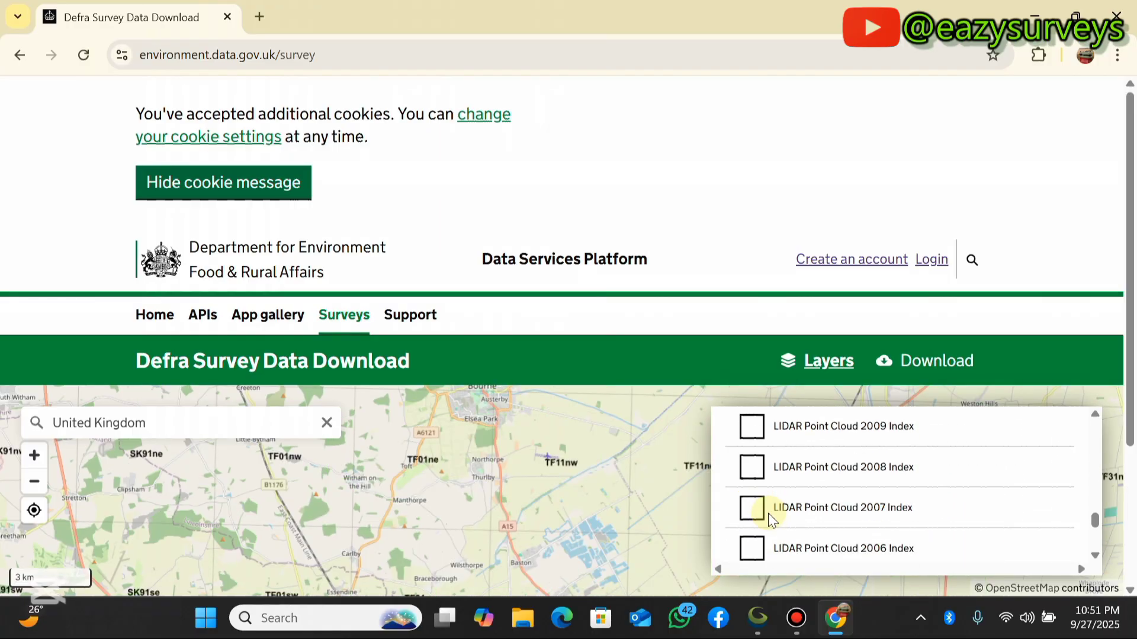
scroll(768, 512, "up", 3)
scroll(768, 503, "down", 2)
left_click(758, 472)
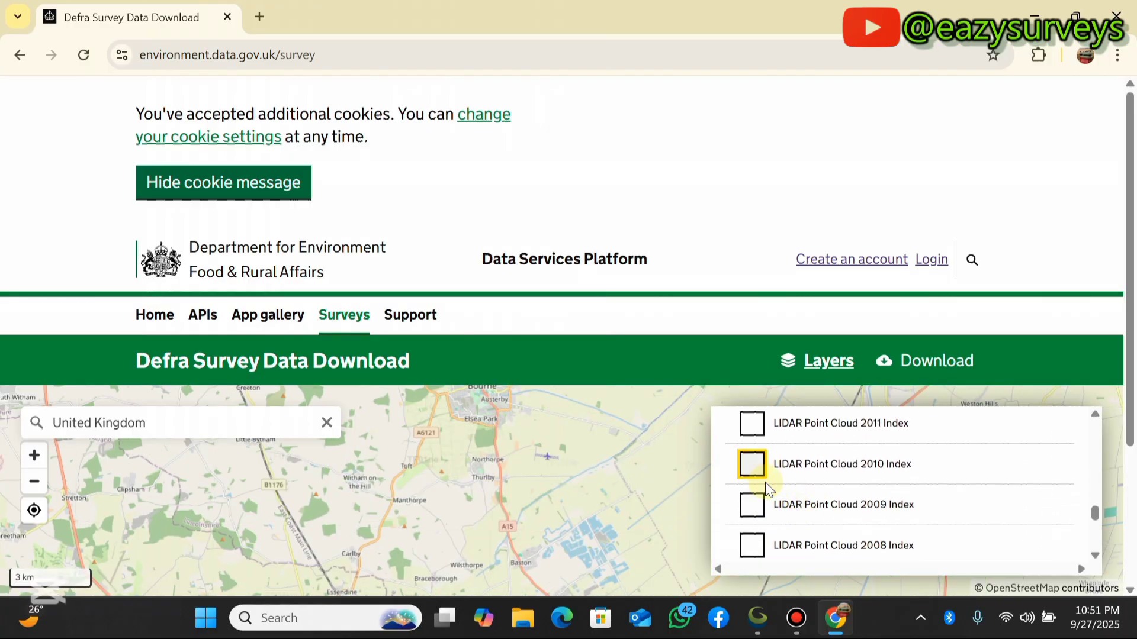
Turn off the remaining LIDAR Point Cloud index layers from 2024 to 2019 and collapse the LIDAR Point Cloud Catalogues group
scroll(817, 497, "up", 9)
left_click(764, 510)
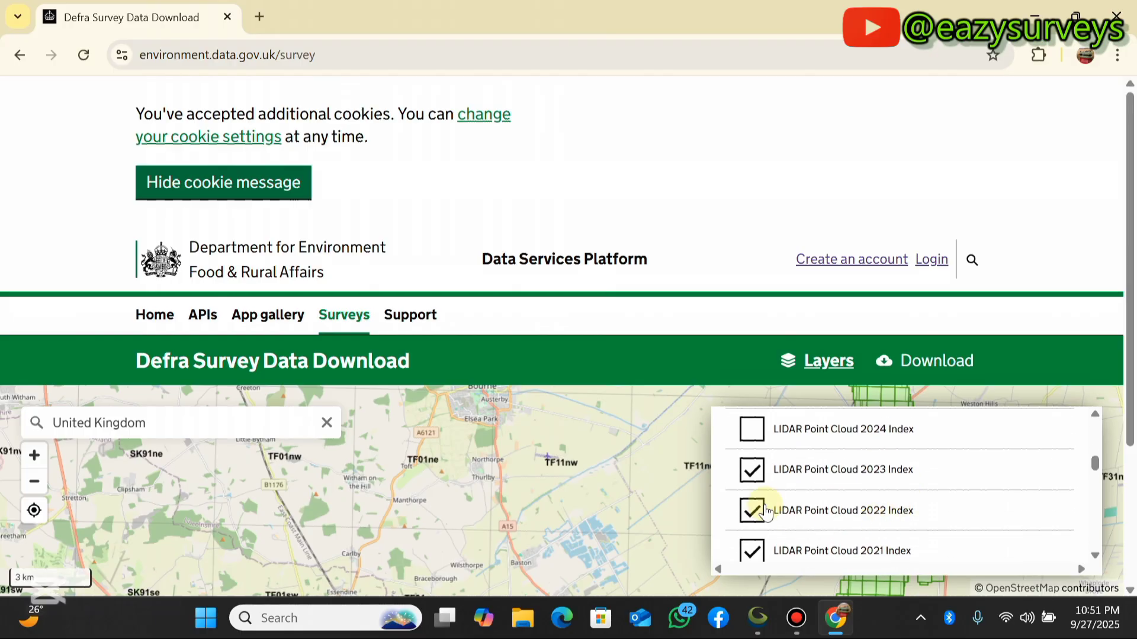
left_click(752, 469)
scroll(858, 510, "up", 2)
scroll(859, 516, "down", 3)
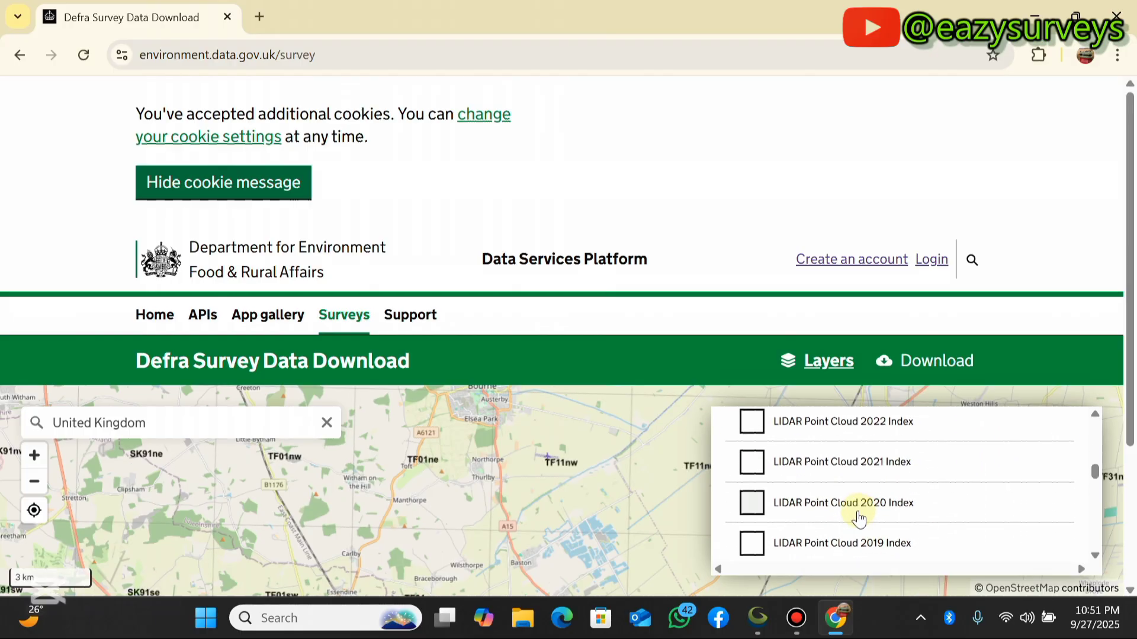
scroll(858, 515, "up", 3)
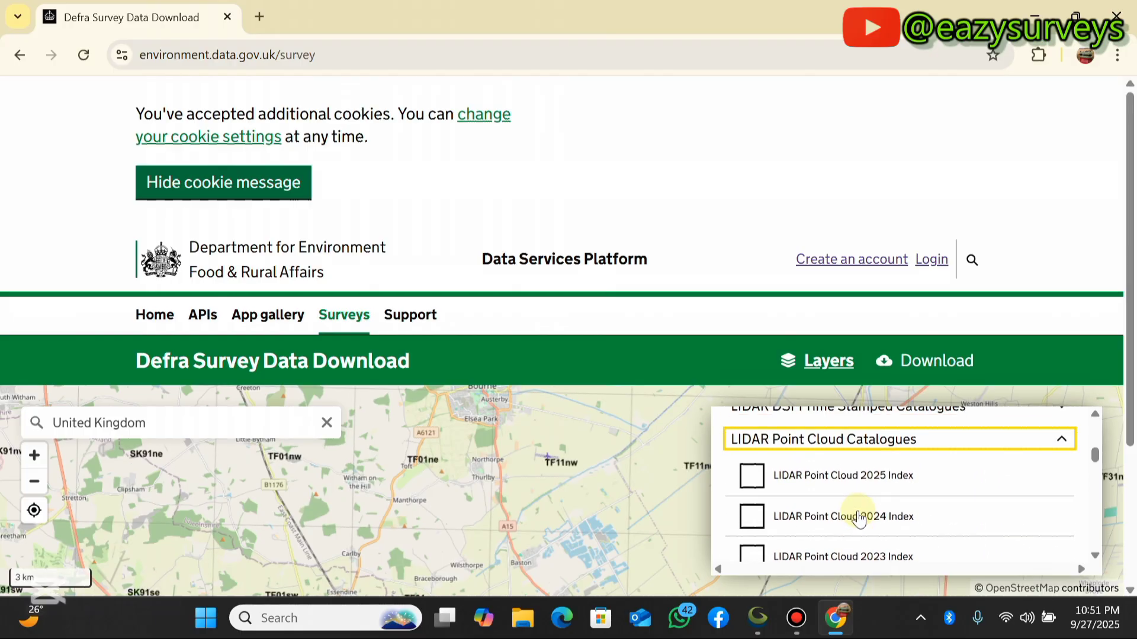
left_click(1062, 444)
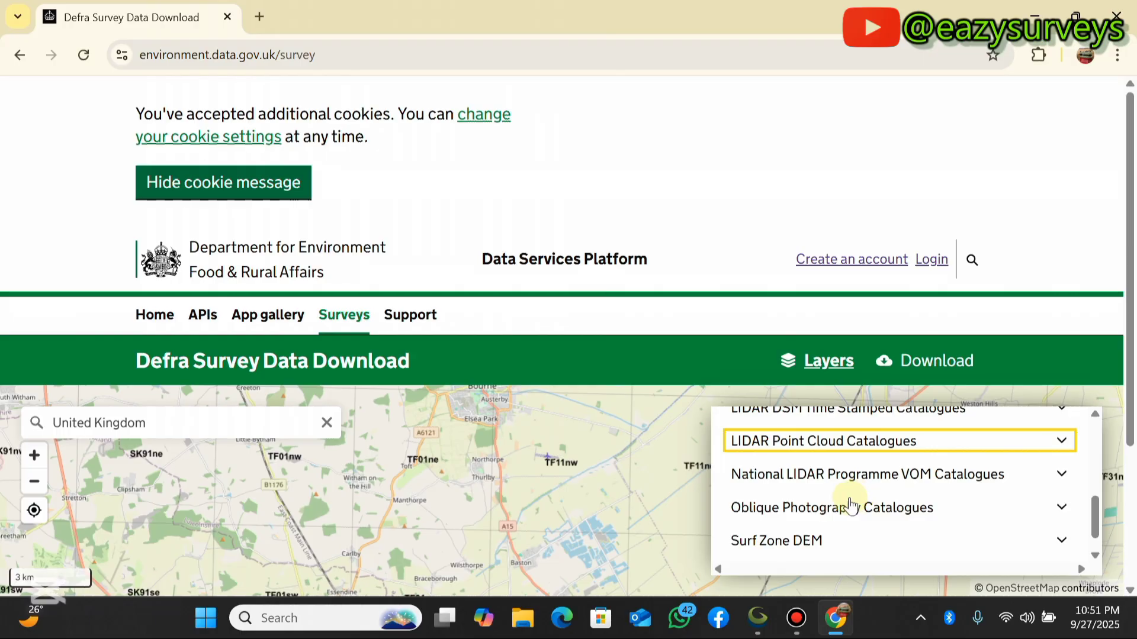
scroll(851, 508, "up", 3)
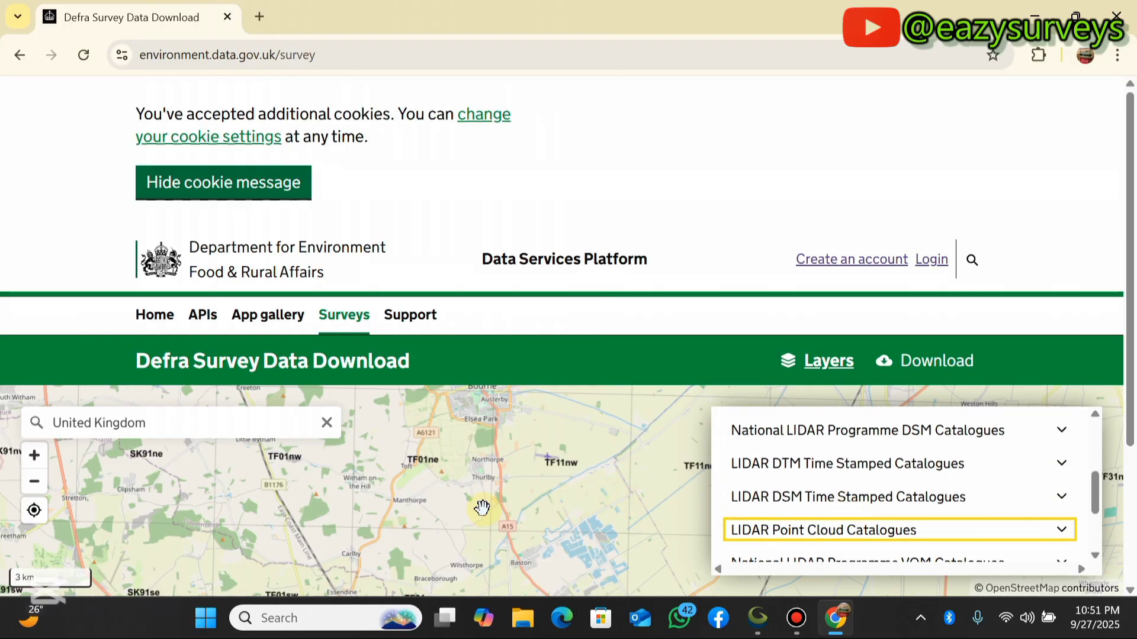
Locate Stamford on the map and bring the area around its railway station and the river into close view
scroll(510, 472, "down", 5)
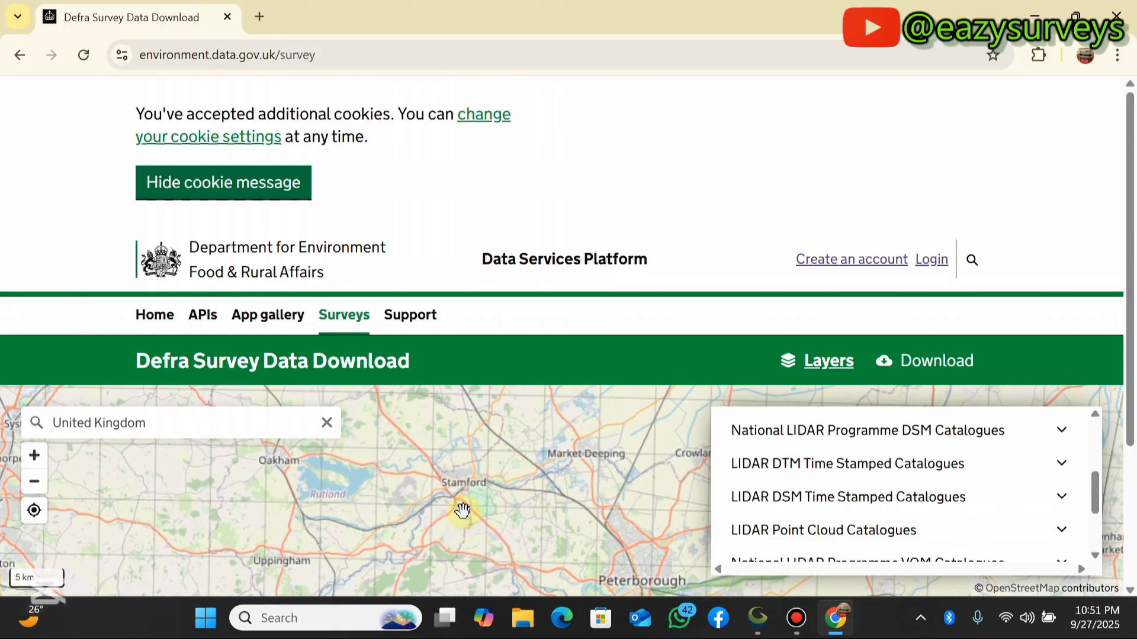
scroll(461, 508, "up", 2)
scroll(461, 470, "up", 3)
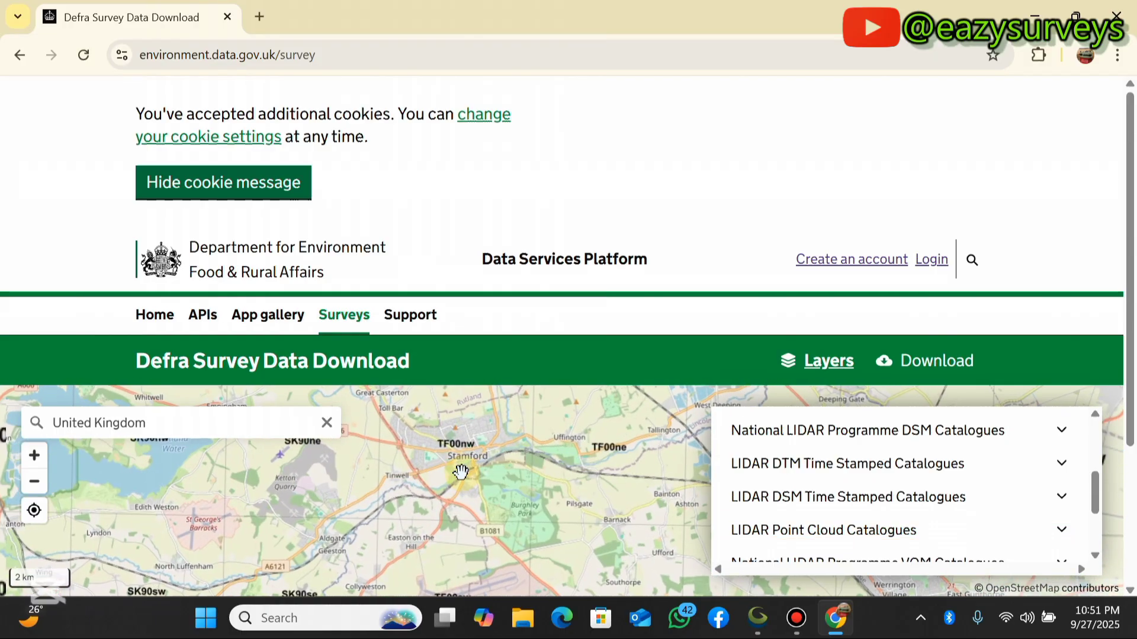
scroll(471, 514, "up", 2)
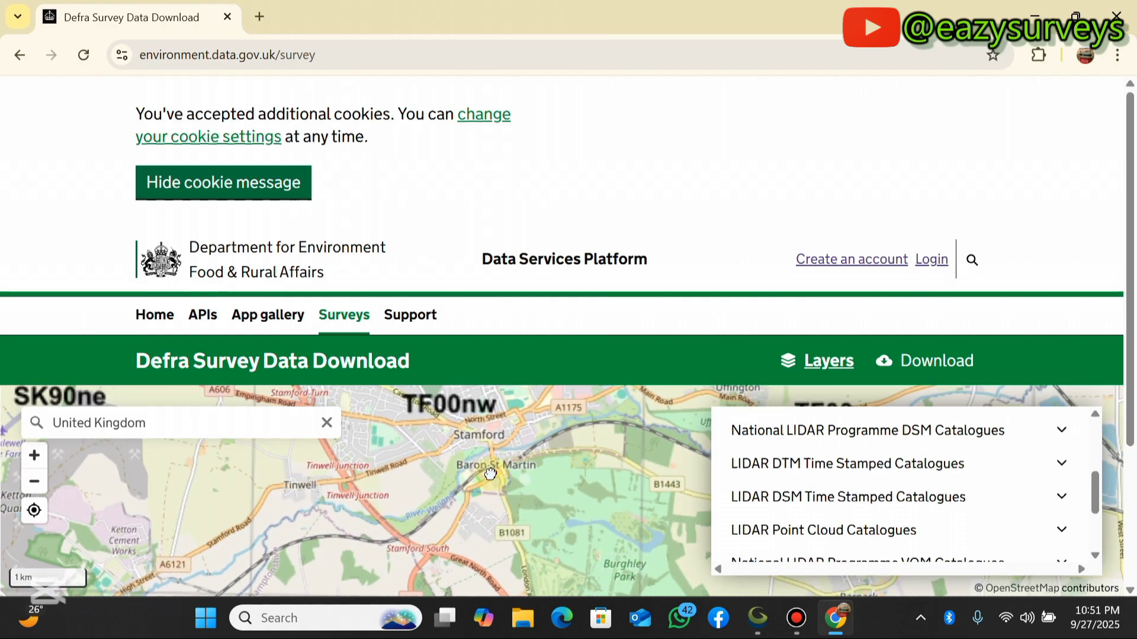
left_click_drag(493, 443, 532, 469)
scroll(533, 469, "up", 2)
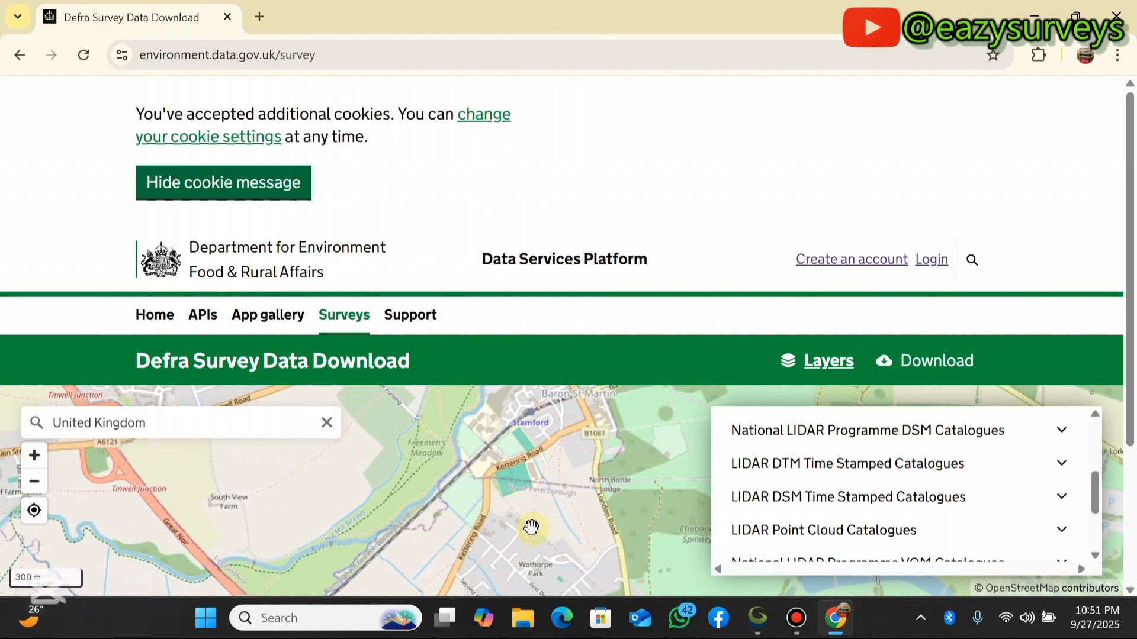
left_click_drag(531, 533, 564, 552)
left_click_drag(543, 459, 459, 505)
scroll(518, 495, "up", 2)
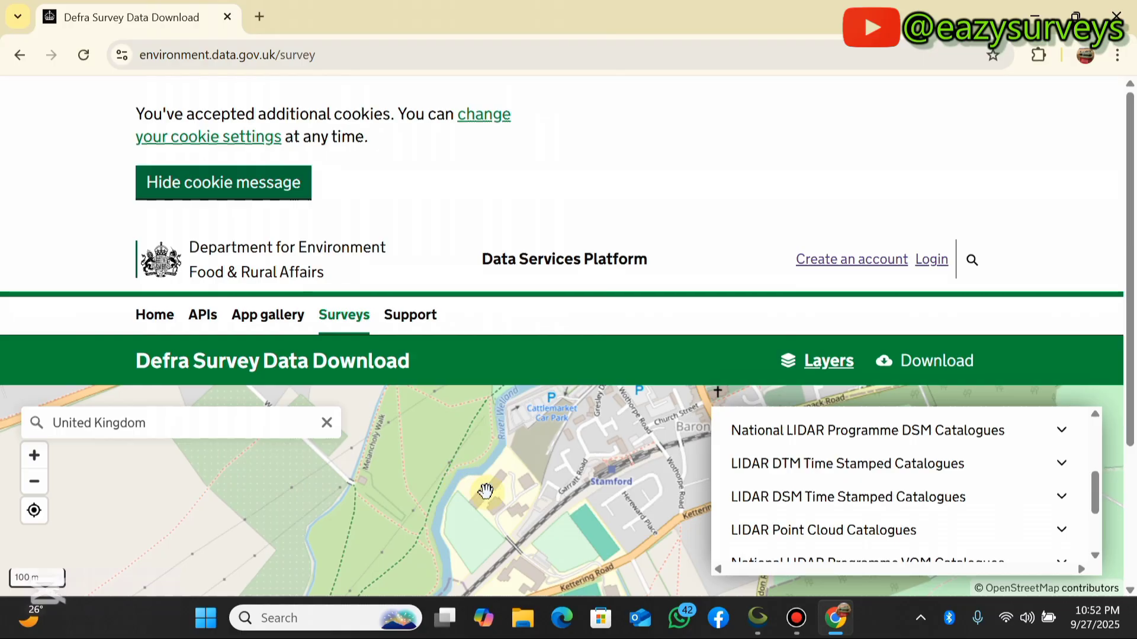
Open the download options and draw an eight-point polygon around Stamford station and Baron St Martin as the selected area
left_click(933, 360)
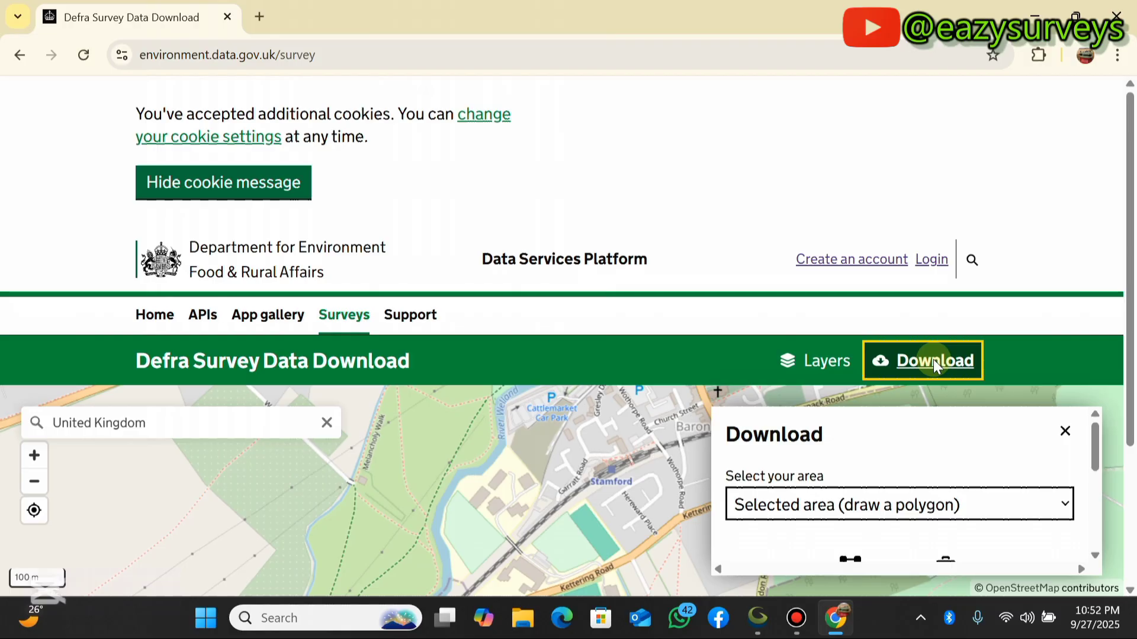
scroll(793, 448, "down", 2)
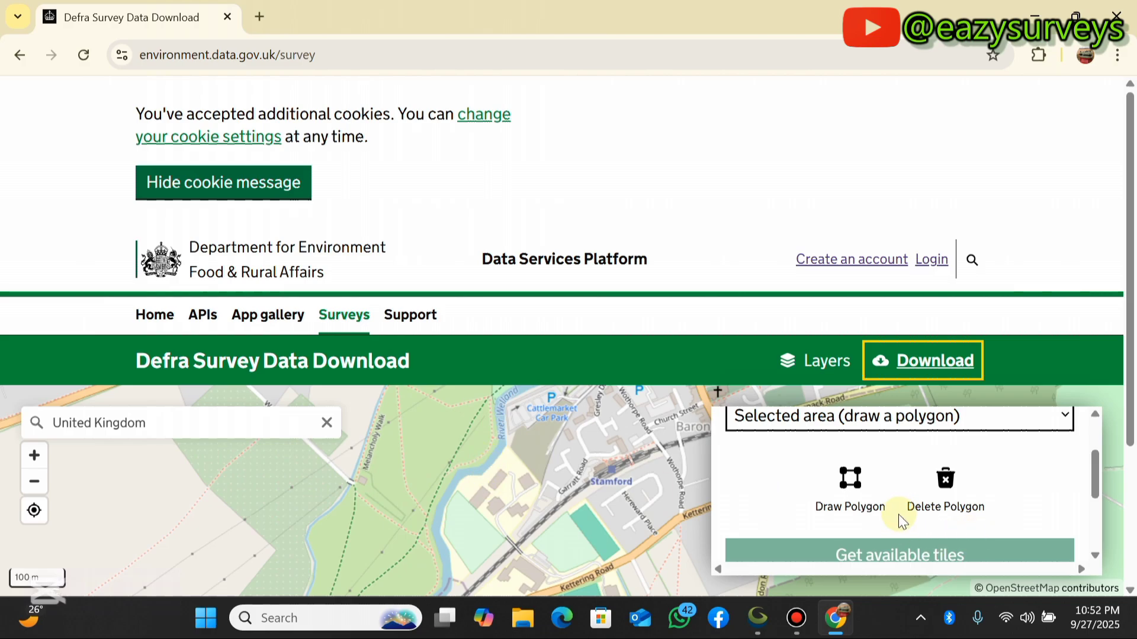
left_click(851, 480)
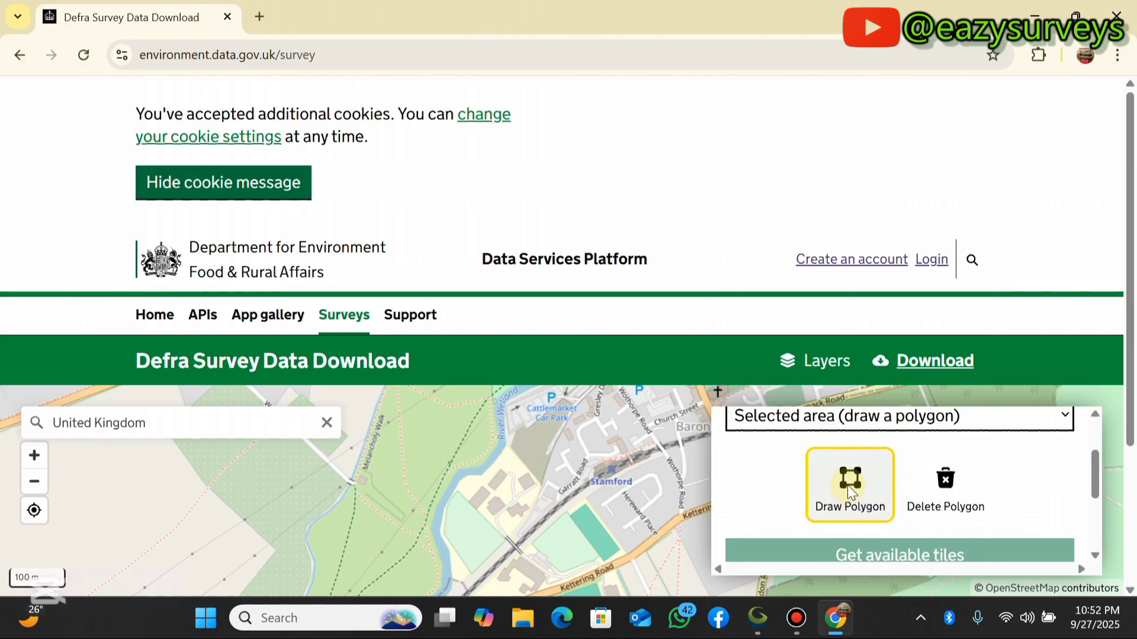
scroll(520, 485, "down", 1)
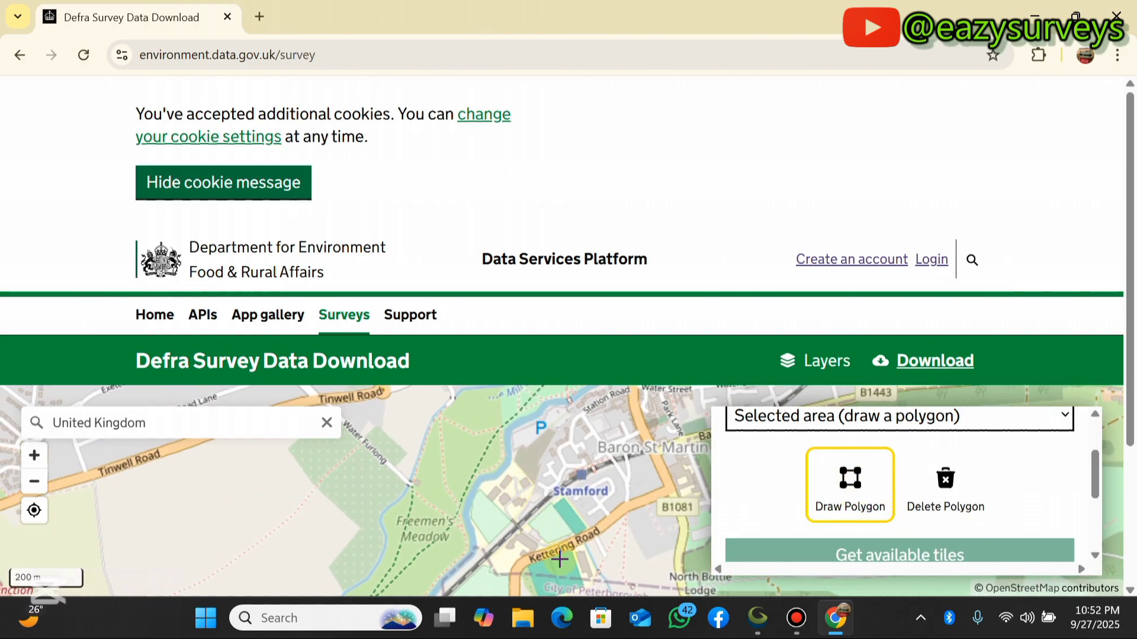
left_click(560, 562)
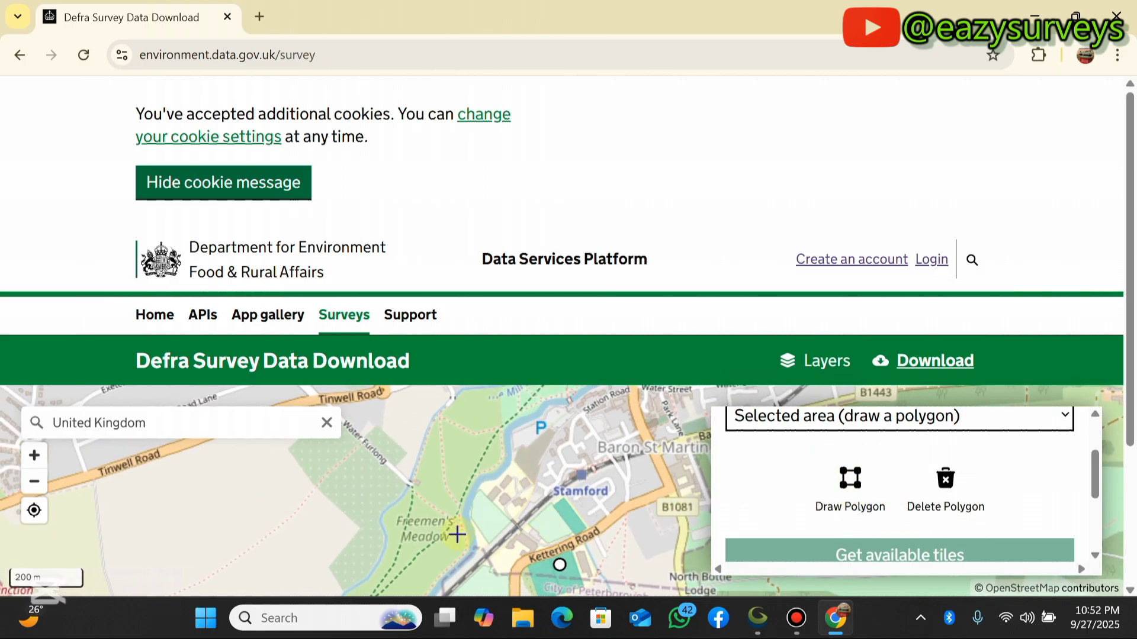
left_click(420, 423)
left_click(562, 397)
scroll(592, 403, "down", 1)
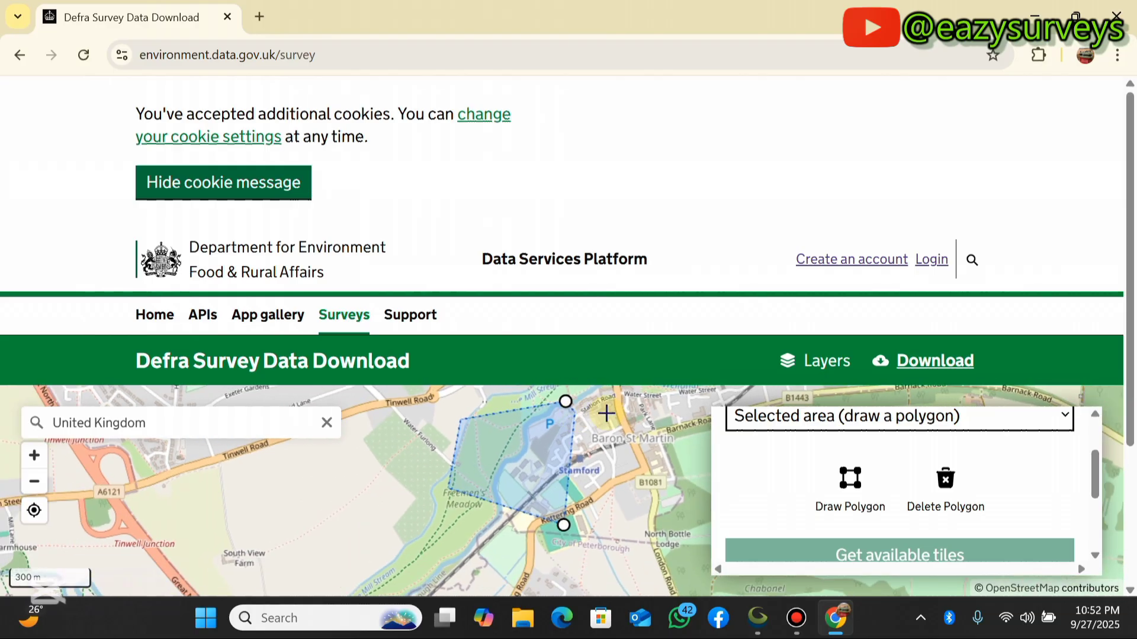
left_click(656, 402)
scroll(616, 444, "down", 1)
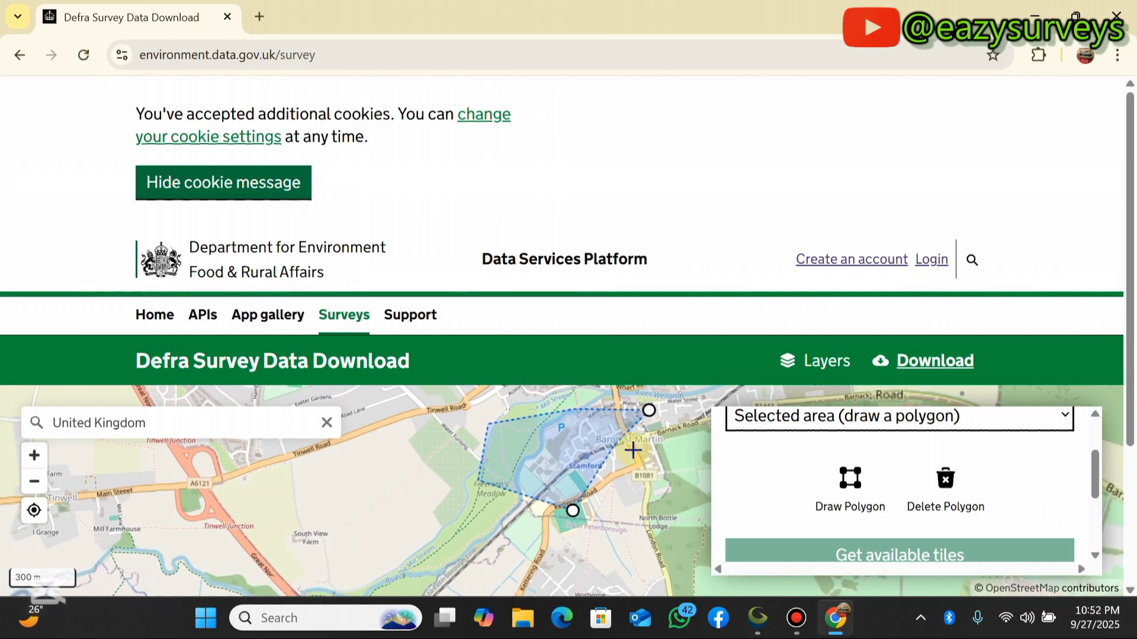
left_click(696, 432)
left_click(659, 506)
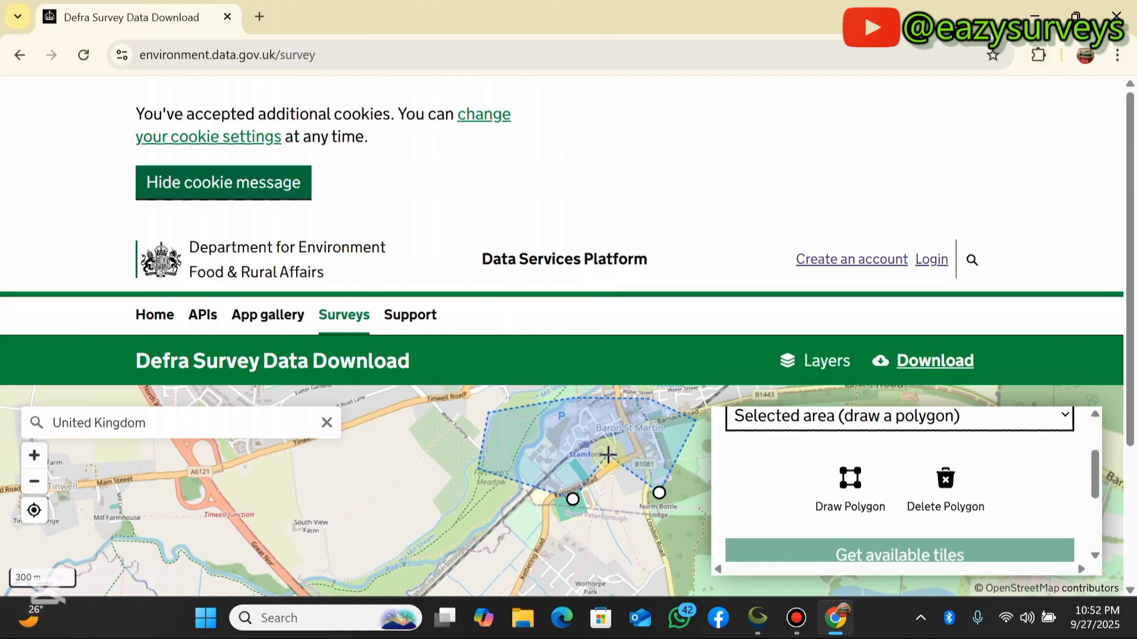
scroll(608, 455, "up", 1)
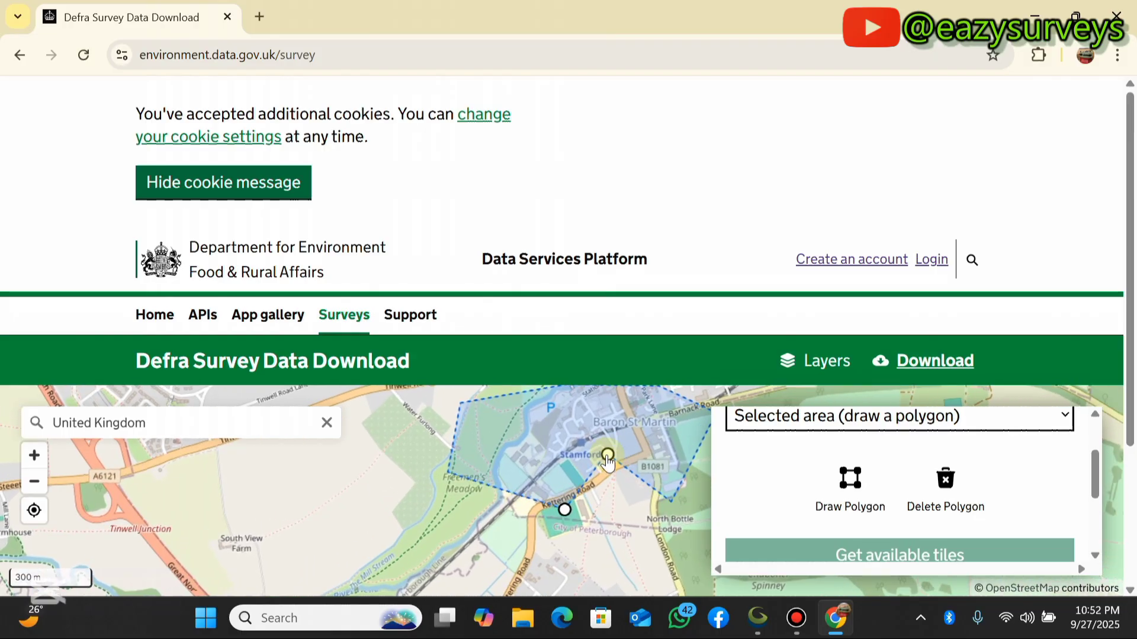
double_click(608, 456)
scroll(495, 485, "down", 4)
left_click_drag(561, 447, 550, 482)
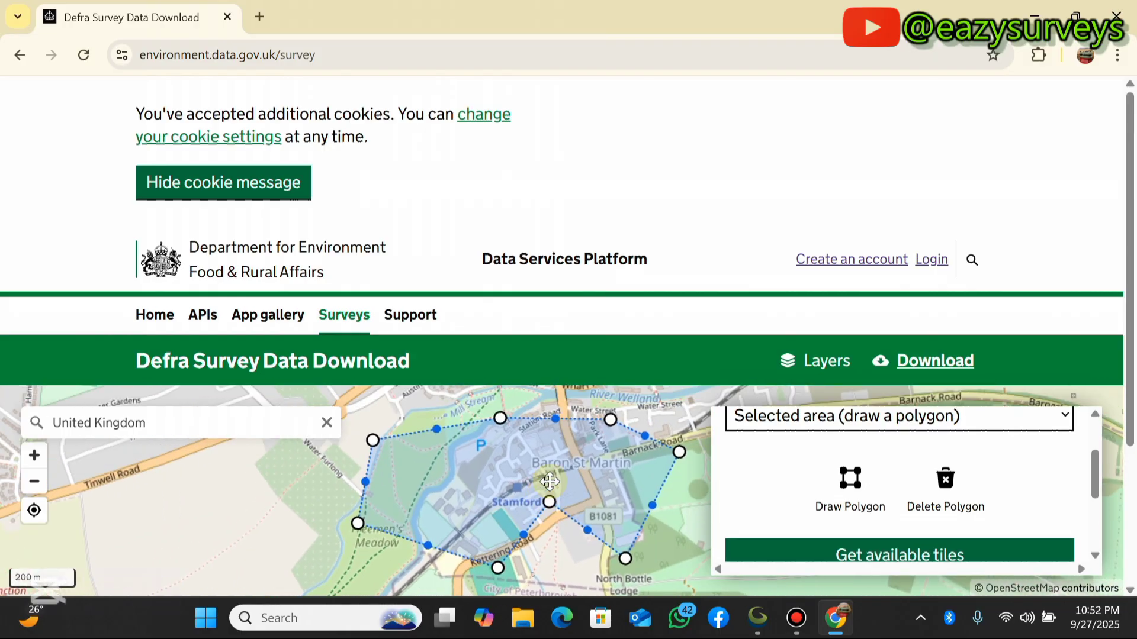
scroll(549, 482, "up", 1)
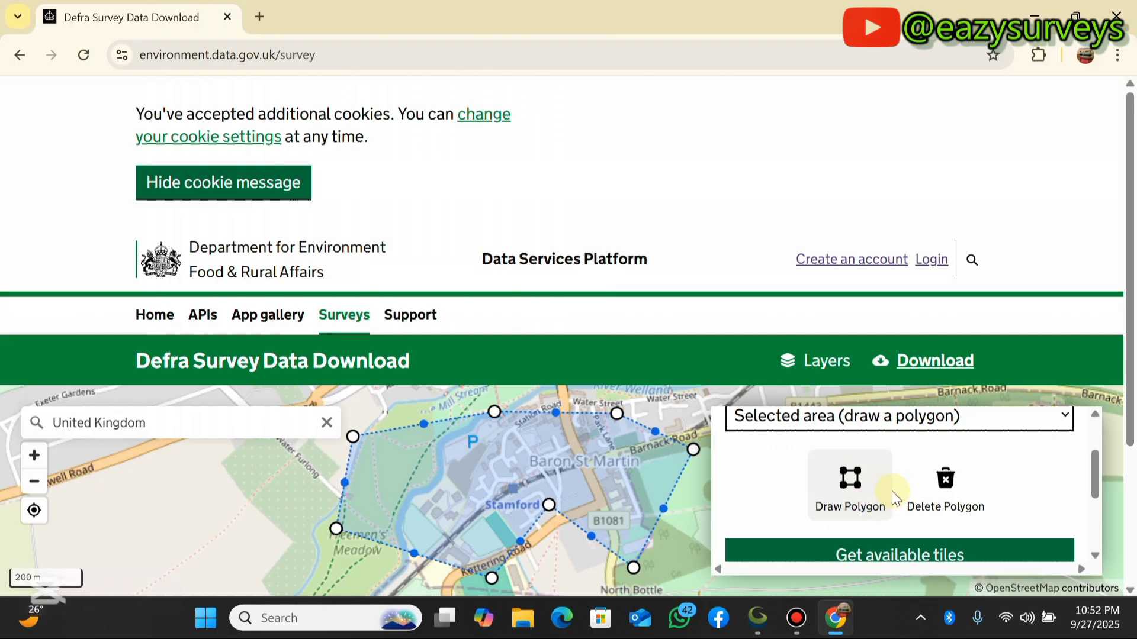
scroll(894, 513, "down", 2)
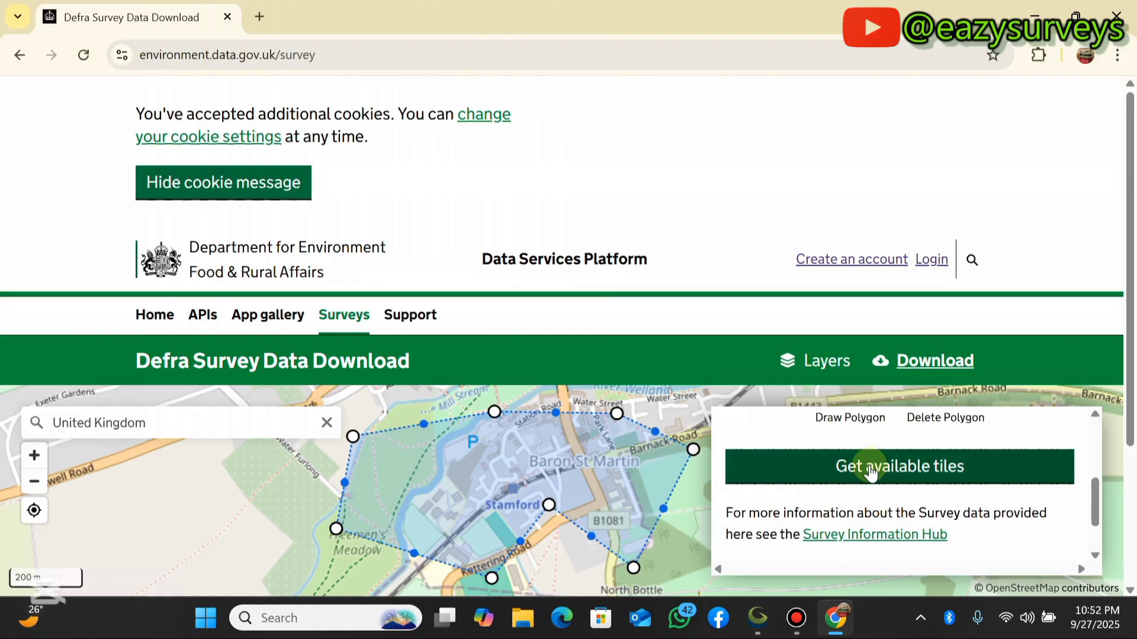
Get the available tiles for the drawn polygon and choose LIDAR Composite DTM as the product with year 2022
left_click(871, 472)
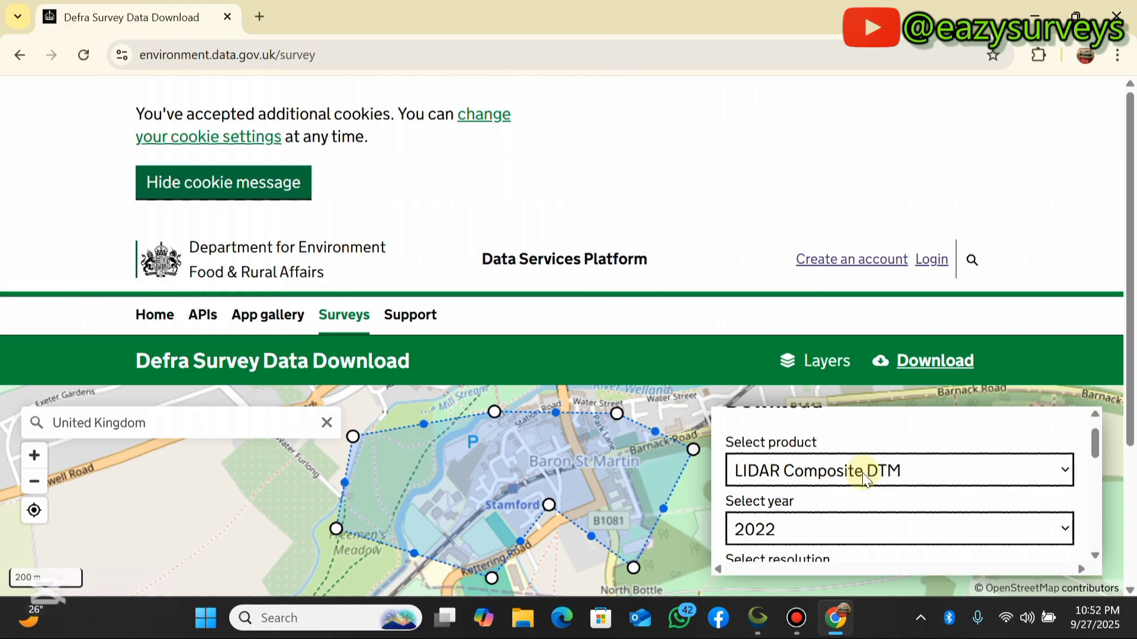
scroll(815, 445, "up", 1)
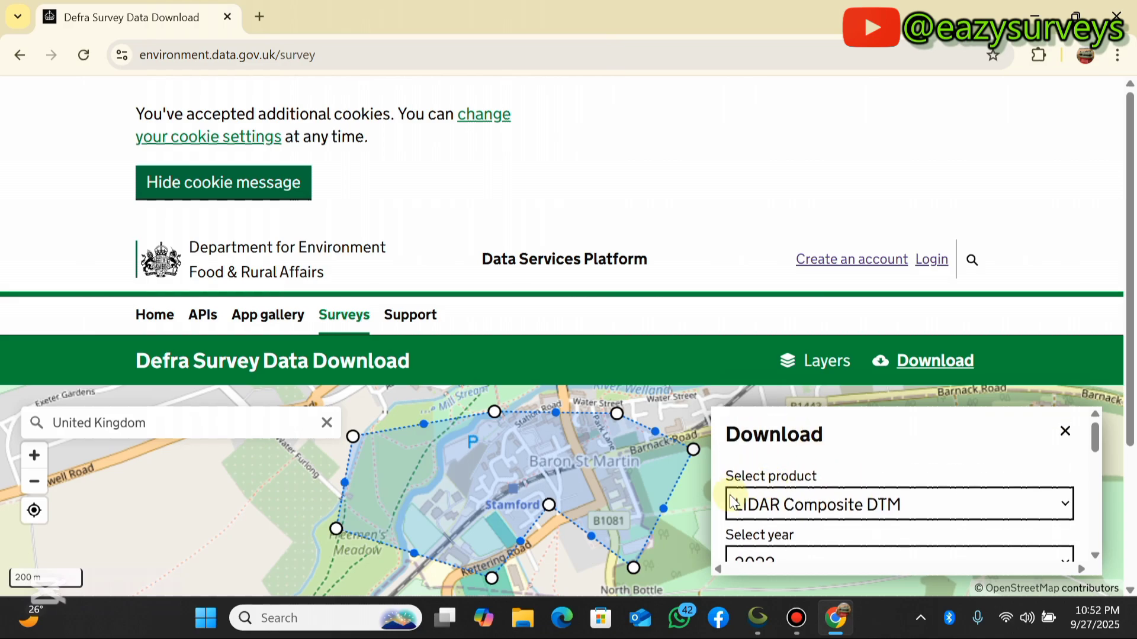
left_click(1064, 502)
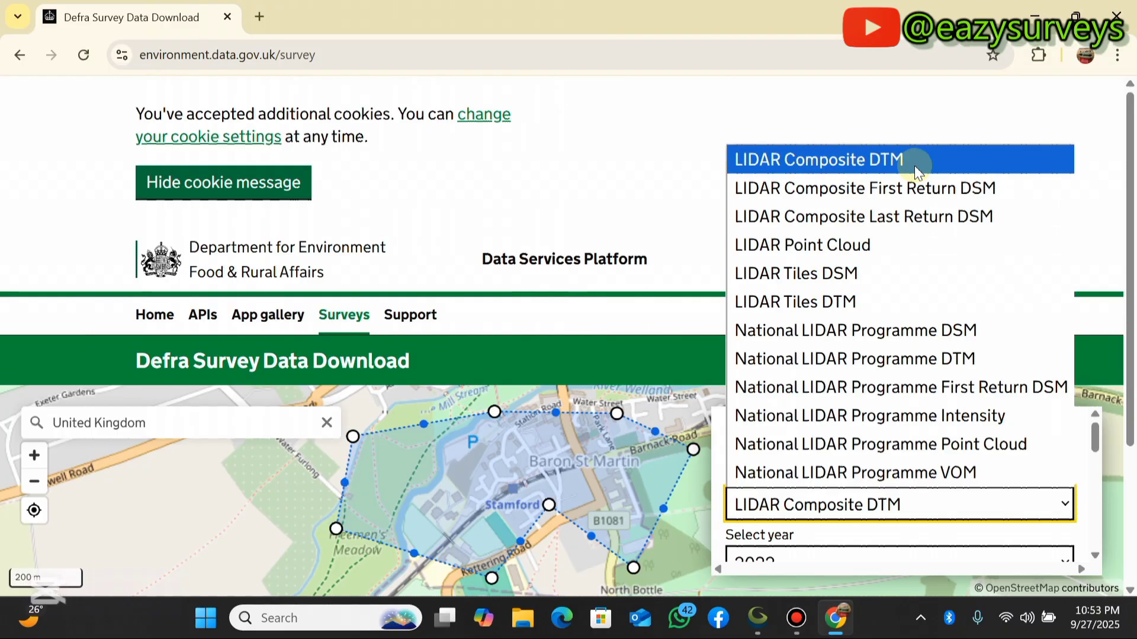
left_click(887, 165)
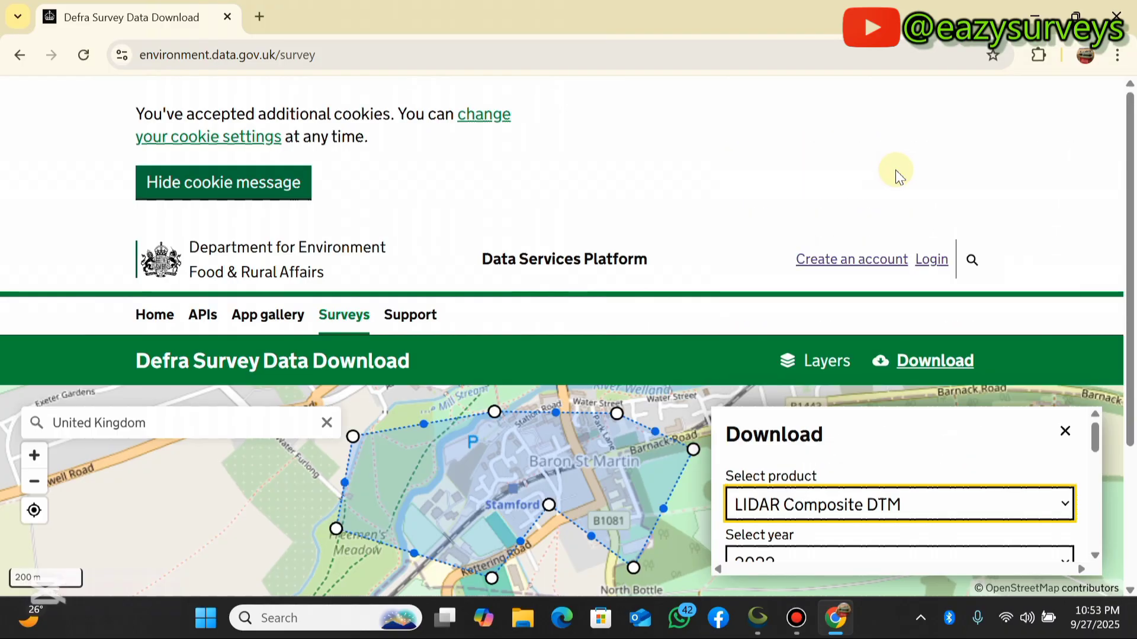
scroll(878, 471, "down", 1)
left_click(875, 469)
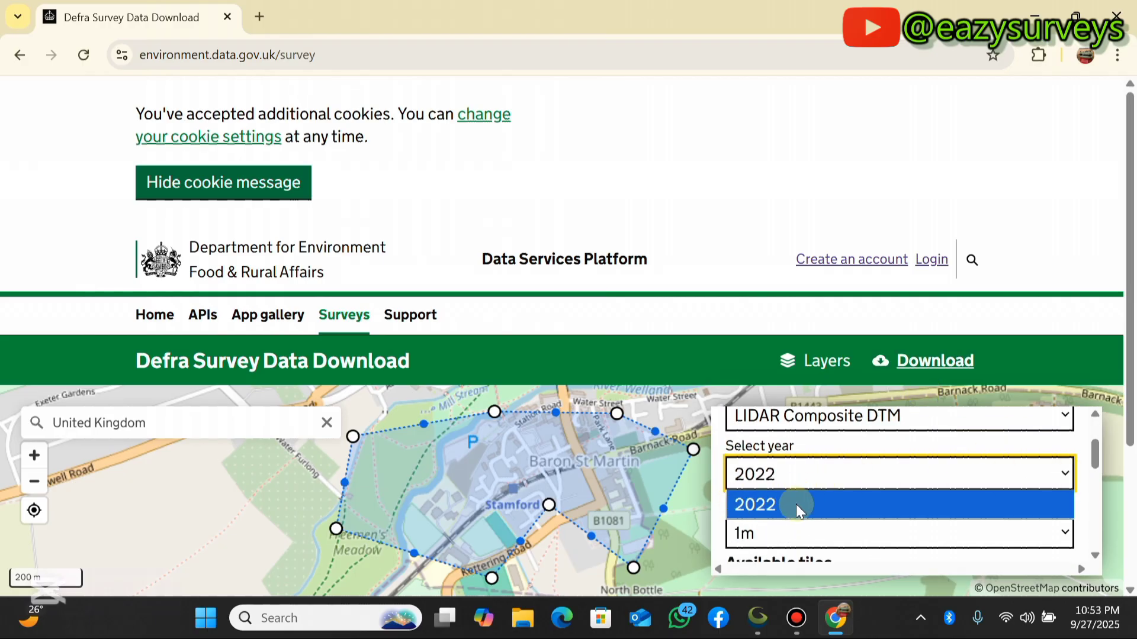
left_click(776, 506)
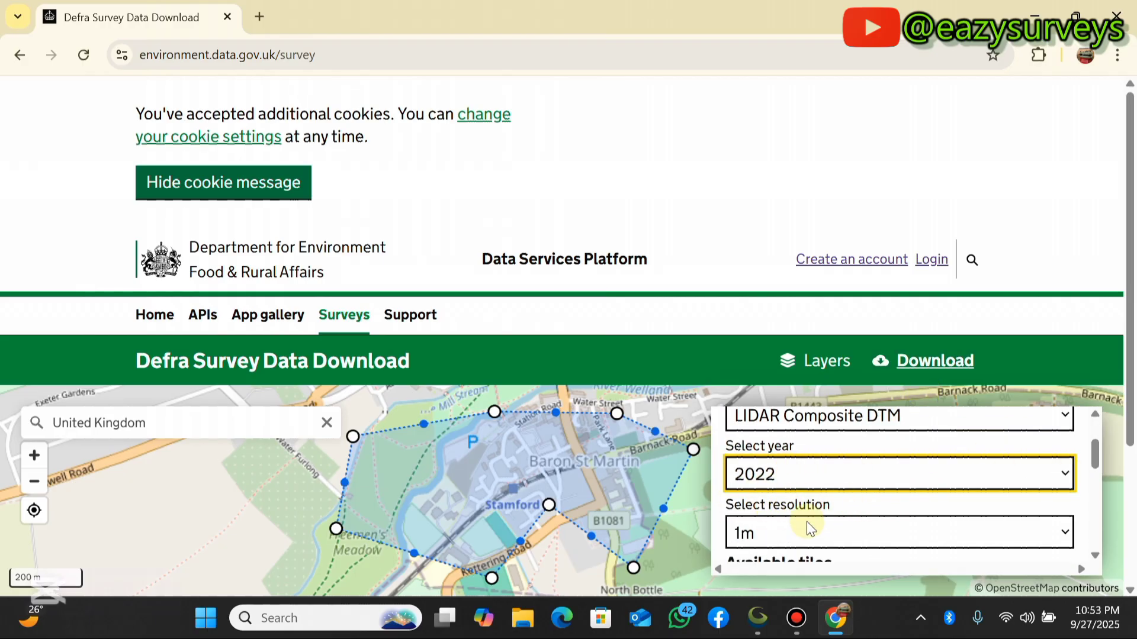
Set the resolution to 1m and download the tile lidar_composite_dtm-2022-1-TF00nw
left_click(1064, 534)
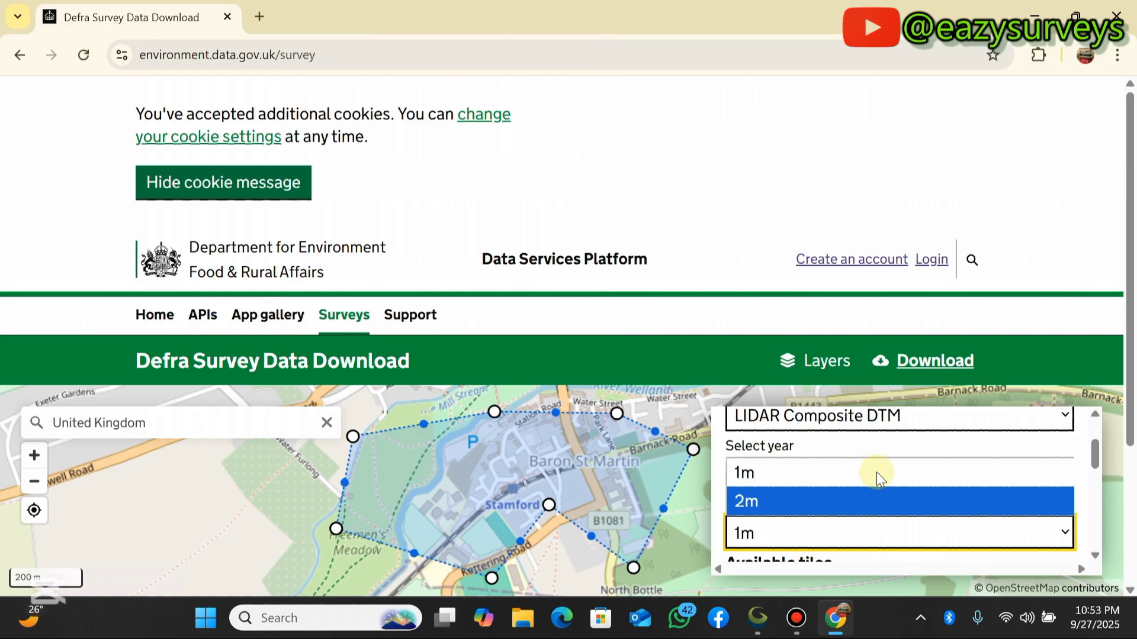
left_click(752, 474)
scroll(826, 486, "down", 3)
scroll(834, 490, "up", 2)
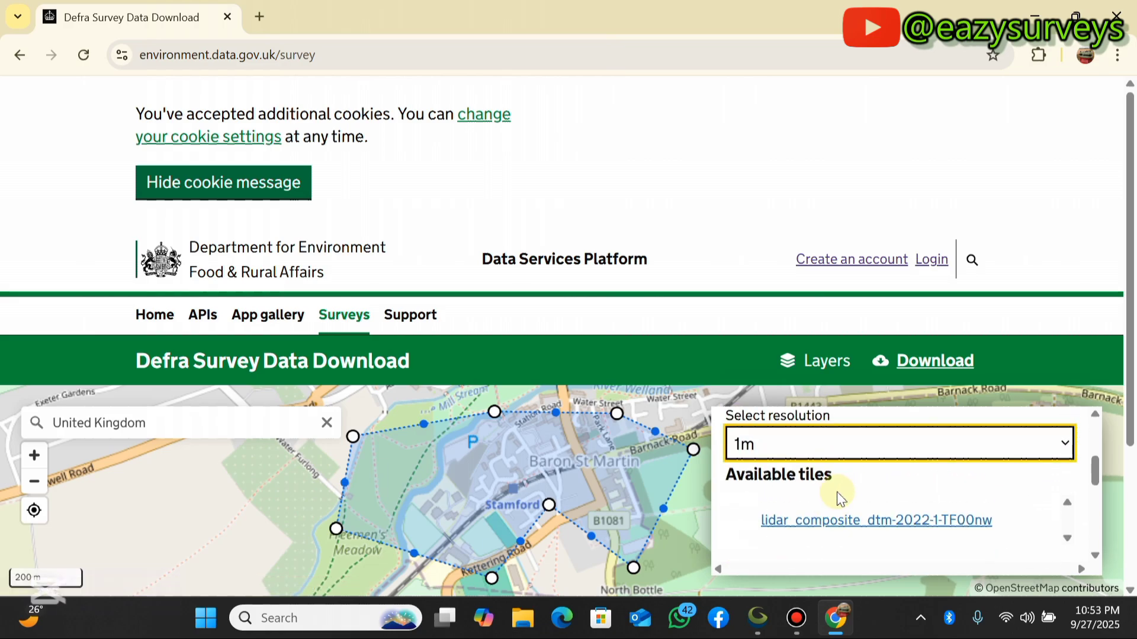
left_click(887, 526)
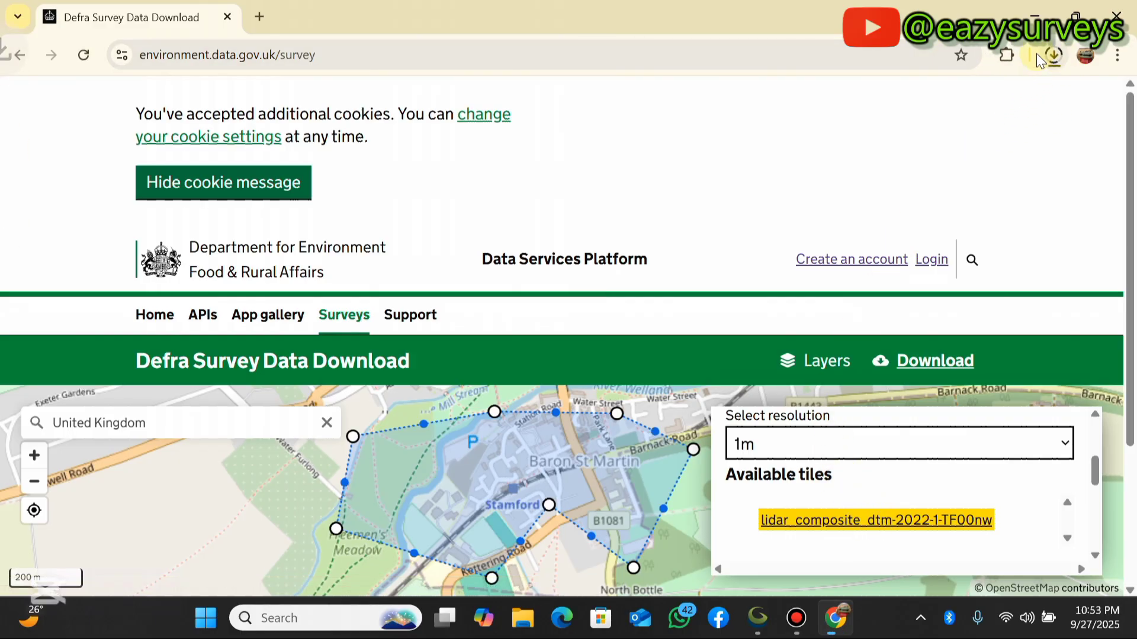
left_click(1054, 57)
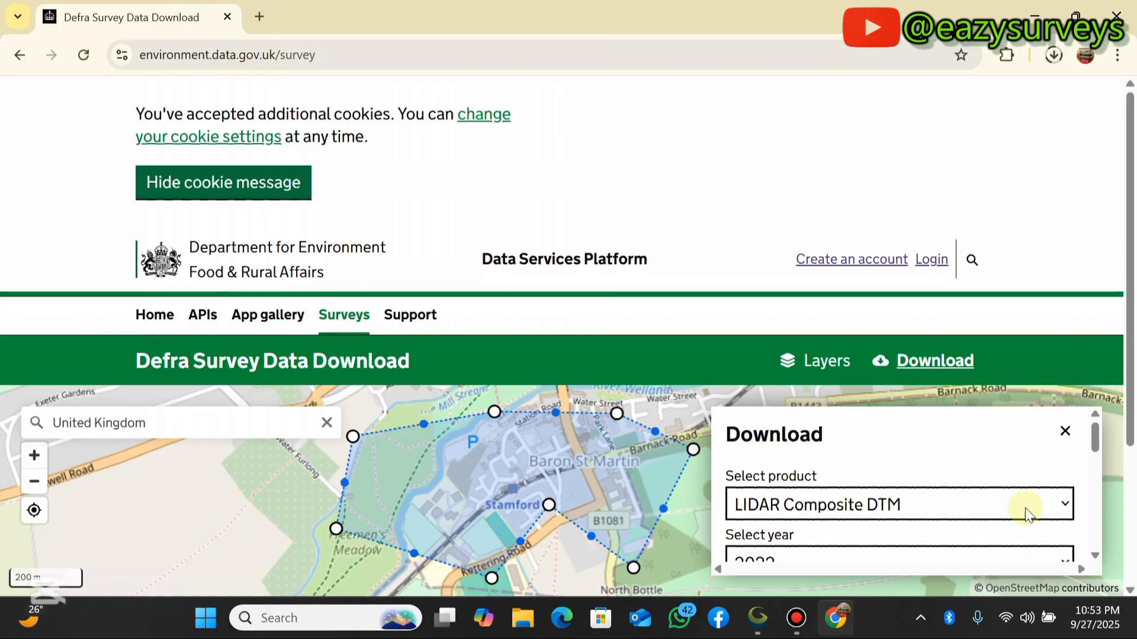
Choose LIDAR Composite First Return DSM for 2022 at 1m and download the tile lidar_composite_first_return_dsm-2022-1-TF00nw
left_click(1064, 503)
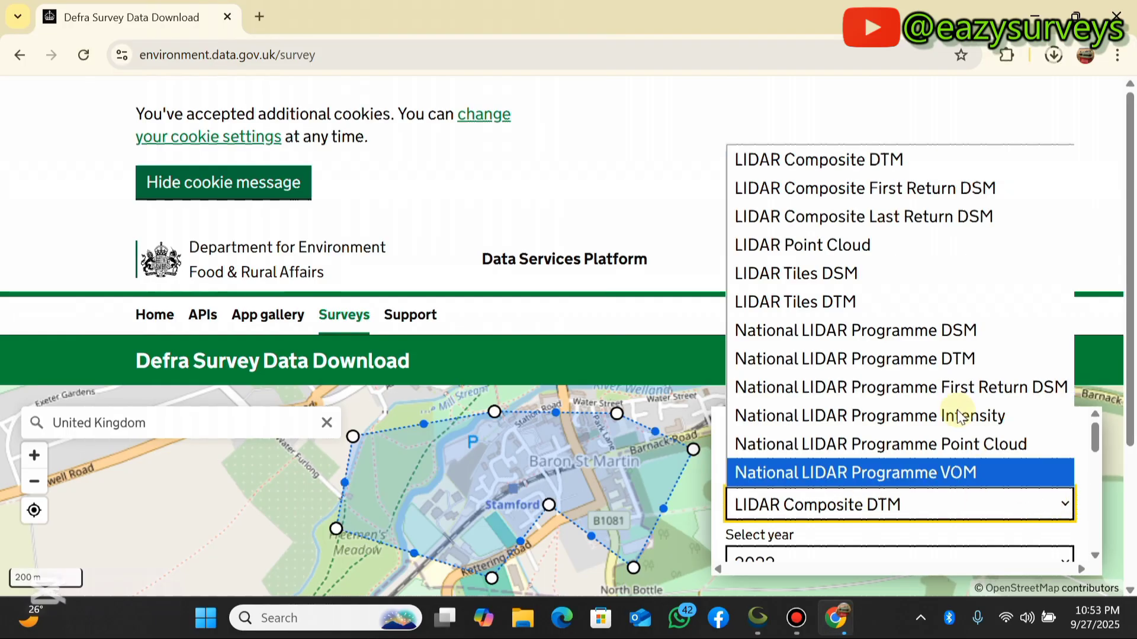
left_click(908, 190)
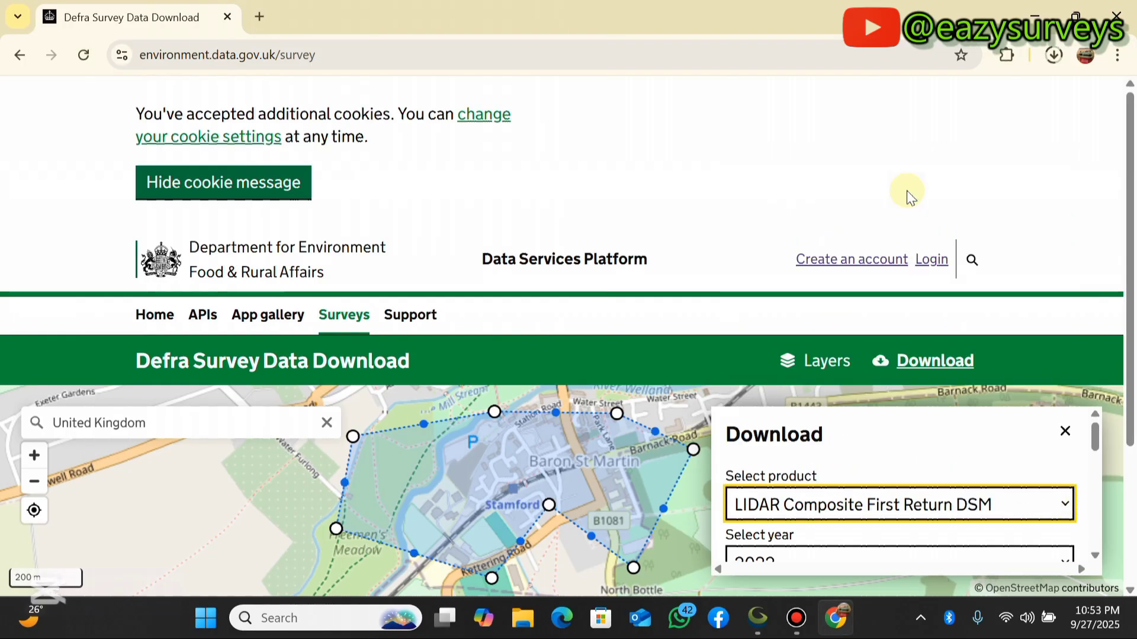
scroll(905, 531, "down", 1)
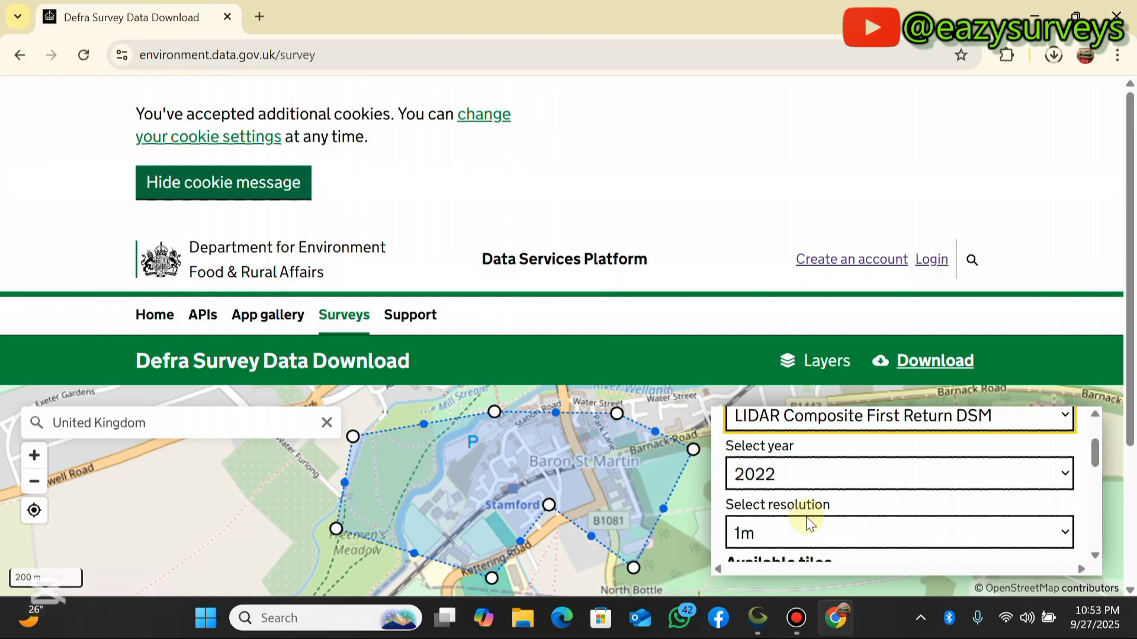
left_click(1066, 475)
left_click(1066, 475)
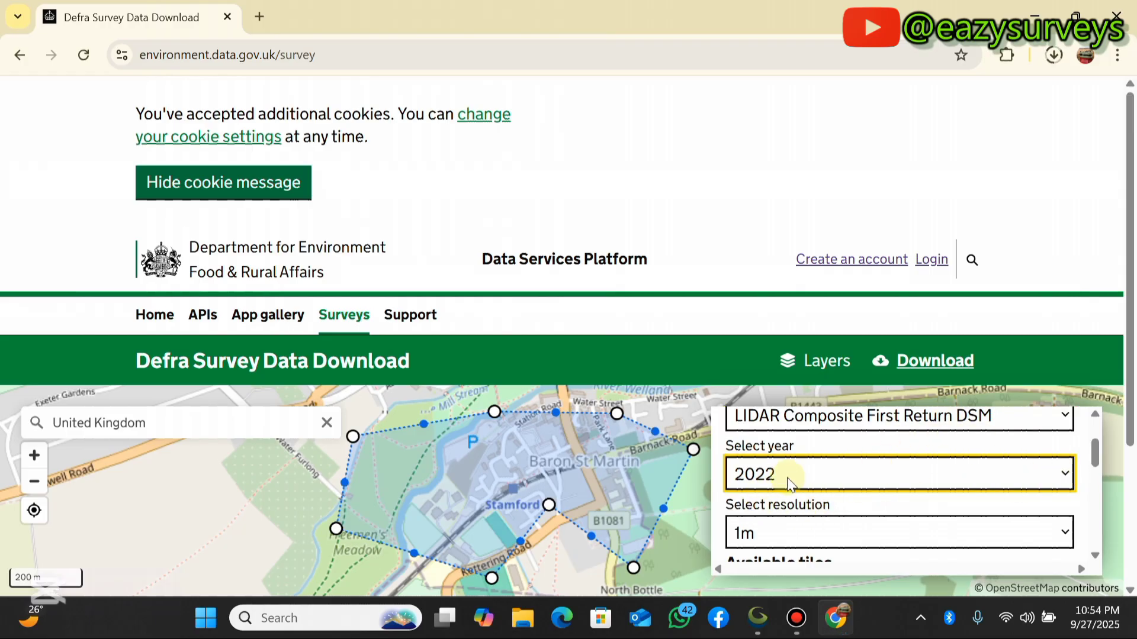
scroll(851, 498, "down", 1)
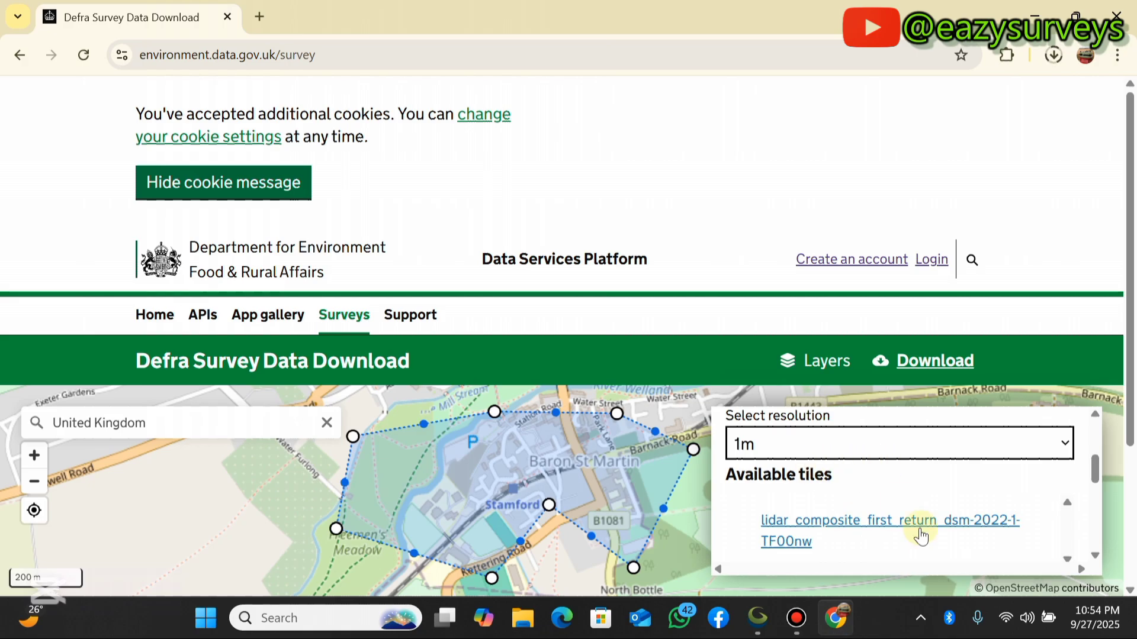
left_click(861, 530)
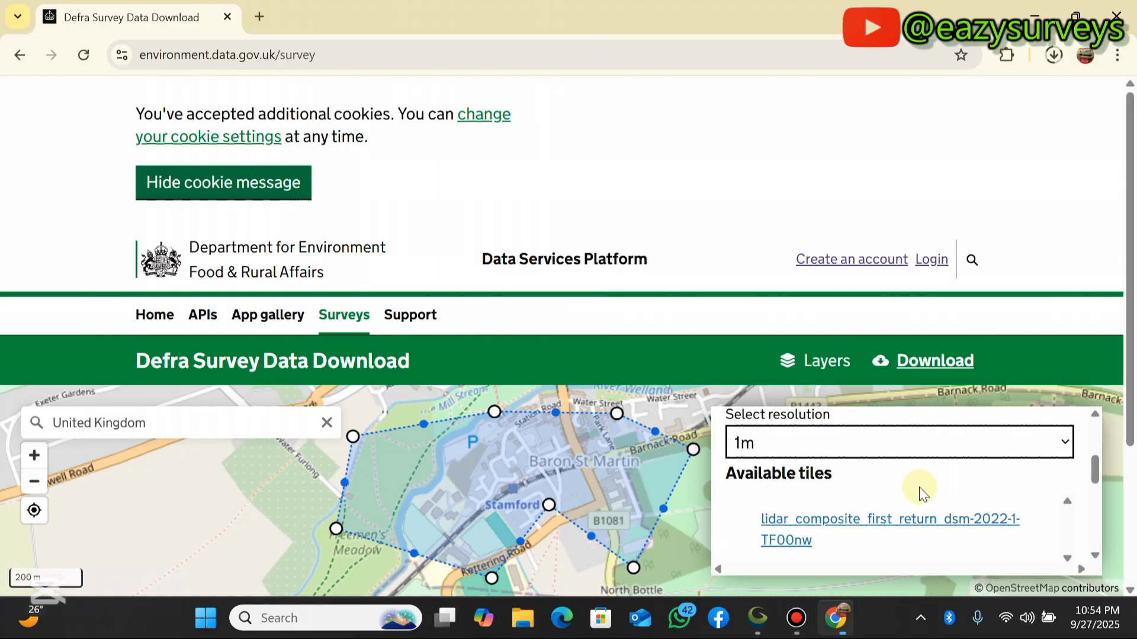
Change the product to LIDAR Point Cloud and check the year options, keeping 2012
scroll(921, 490, "down", 2)
scroll(921, 492, "up", 5)
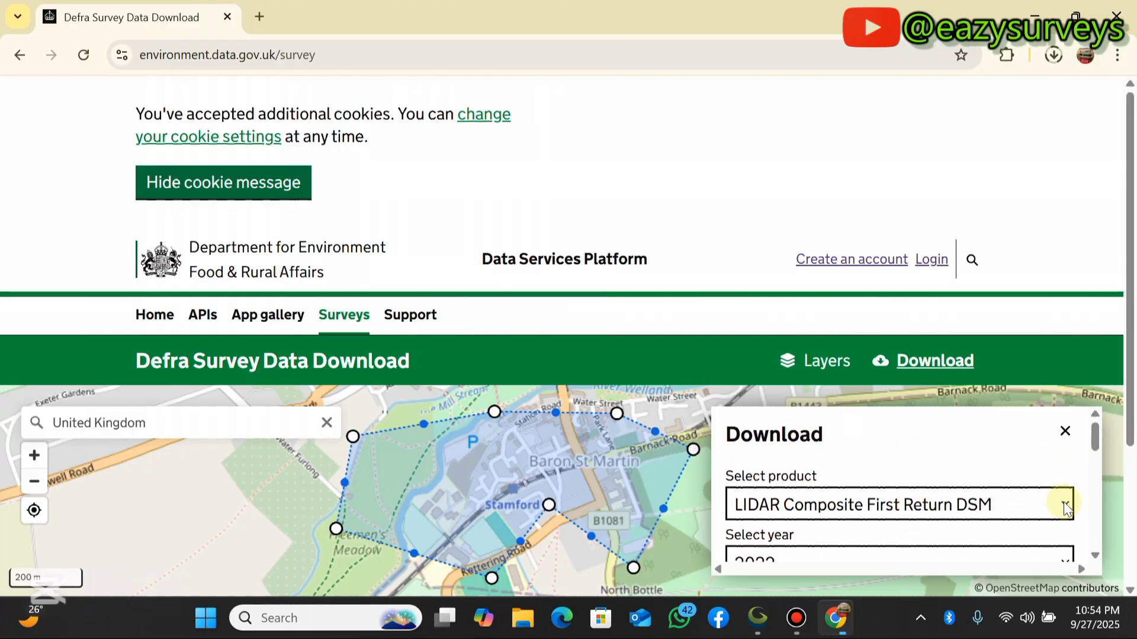
left_click(1064, 503)
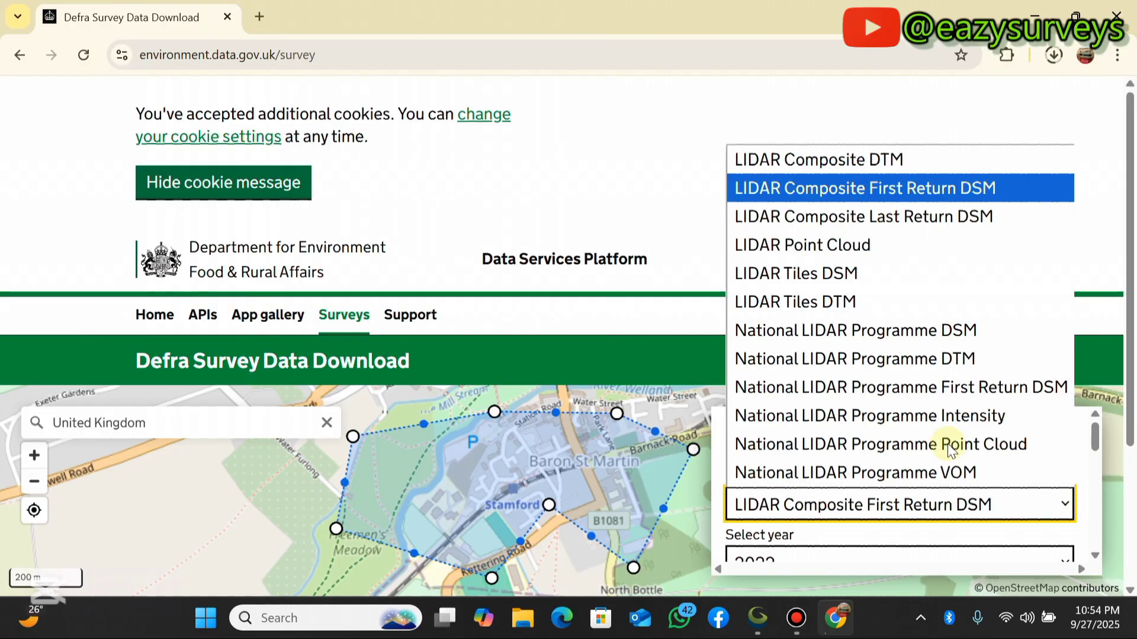
left_click(825, 244)
scroll(848, 488, "down", 3)
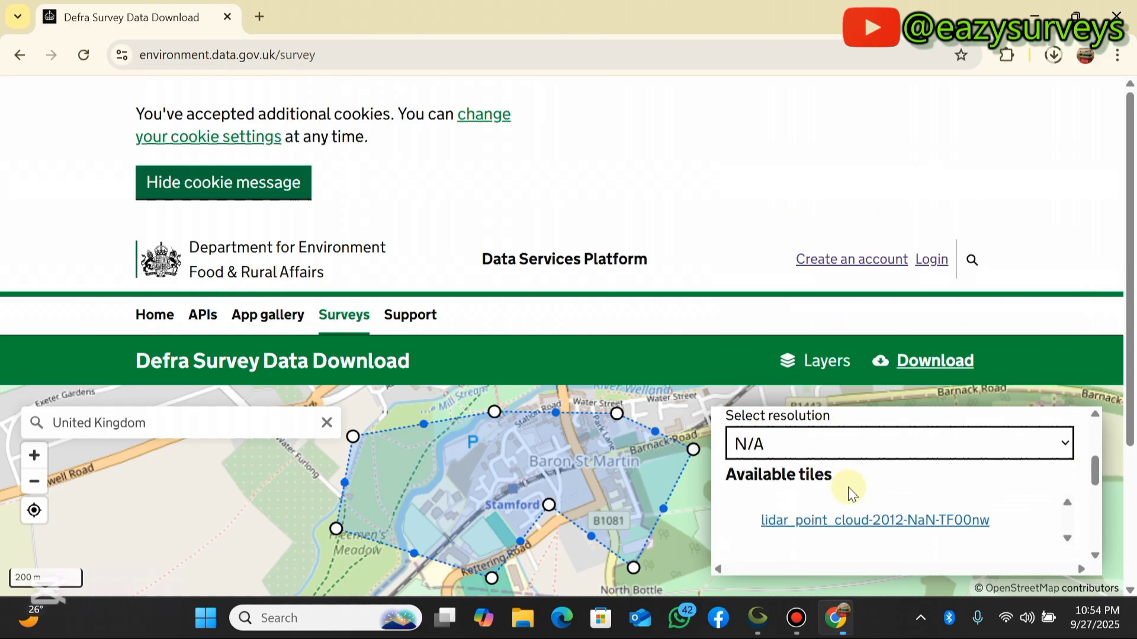
scroll(950, 465, "up", 2)
left_click(1066, 477)
left_click(1064, 471)
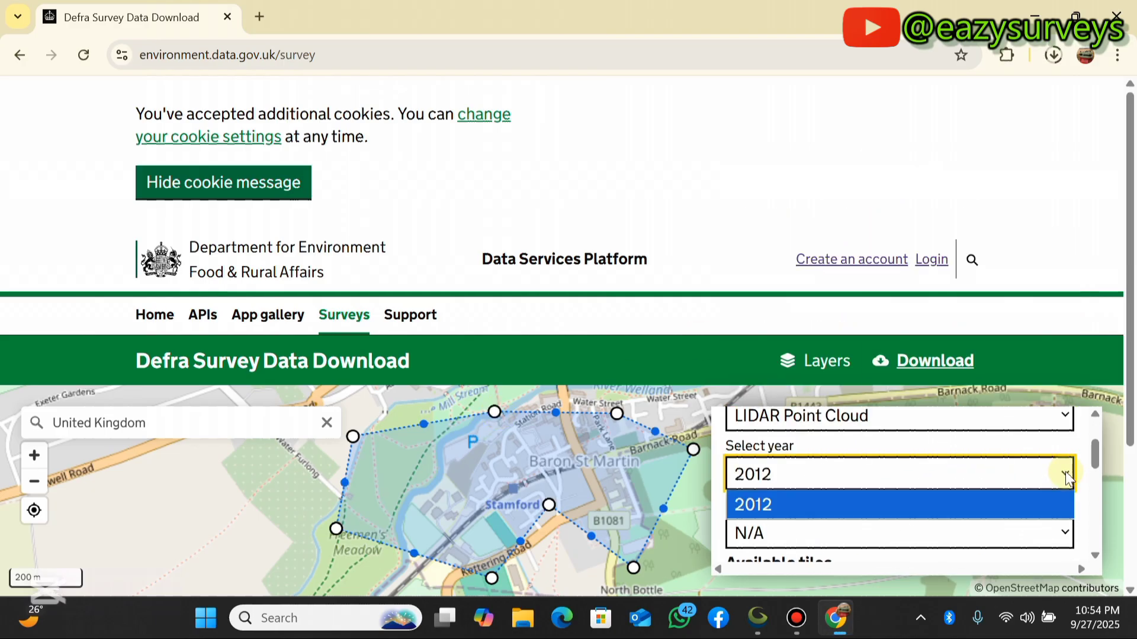
left_click(1064, 471)
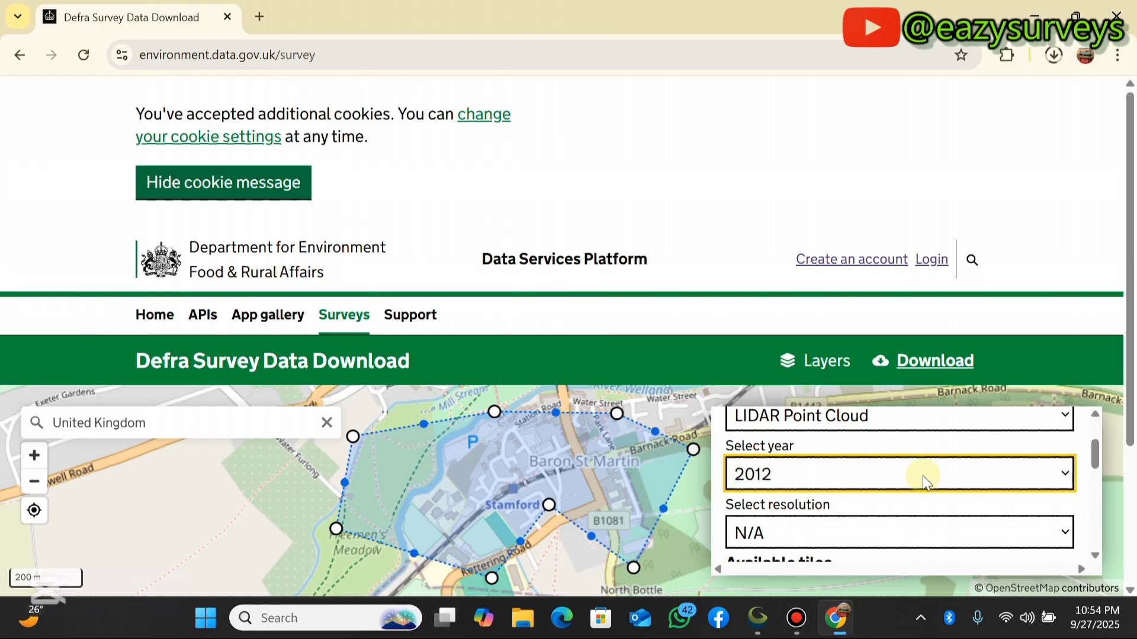
Check the resolution options, keep N/A, and download the tile lidar_point_cloud-2012-NaN-TF00nw
scroll(894, 493, "down", 5)
scroll(886, 492, "up", 4)
left_click(1064, 536)
left_click(1064, 535)
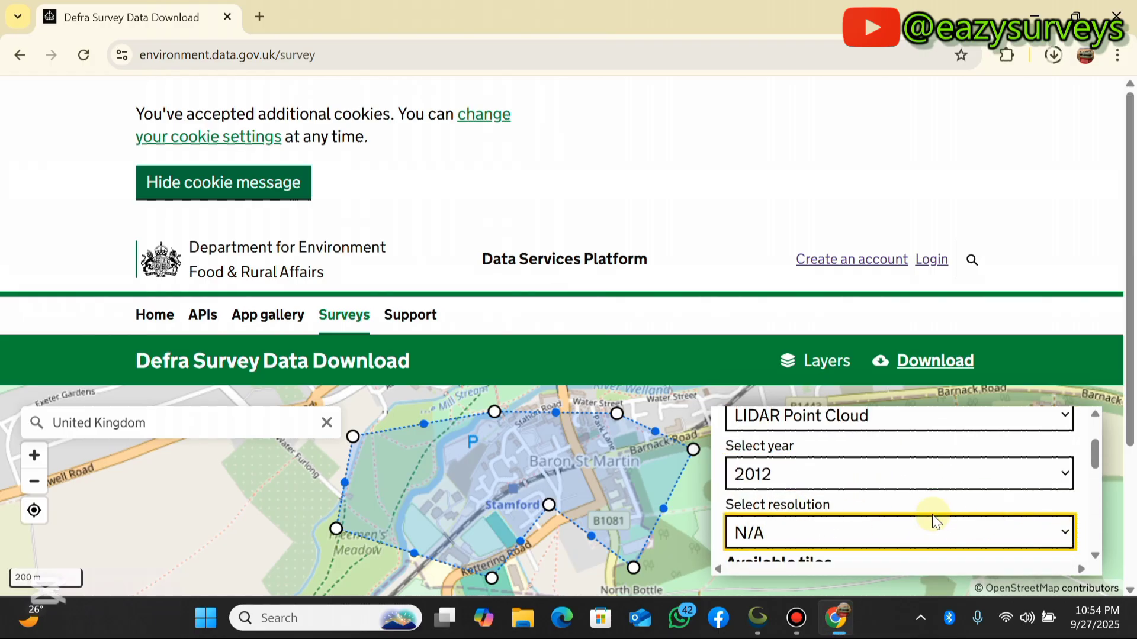
scroll(902, 467, "down", 2)
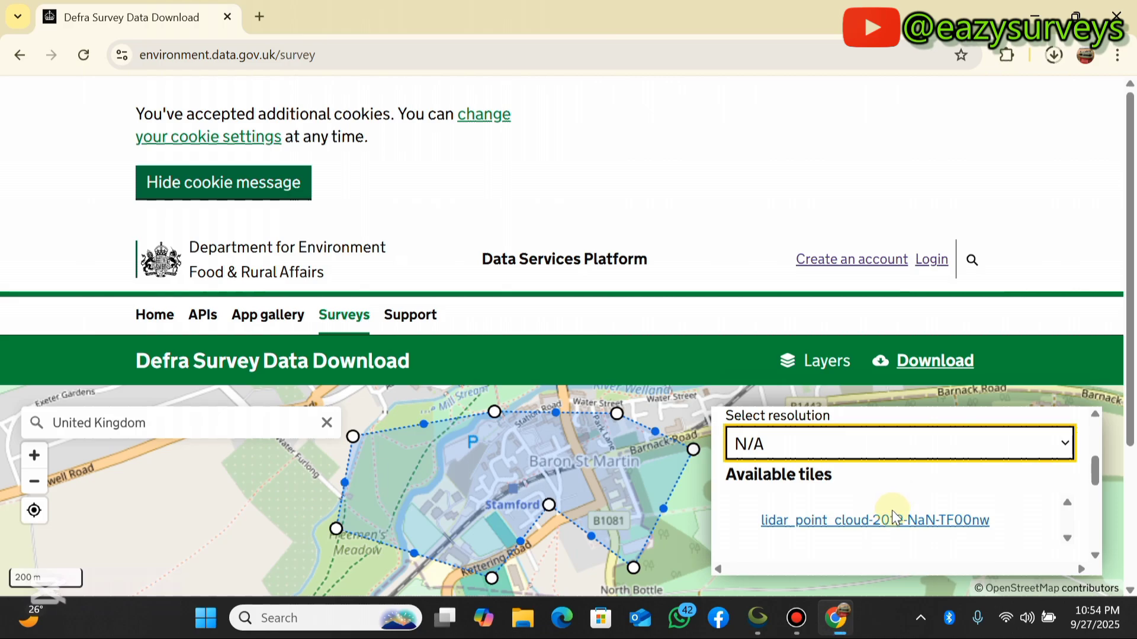
scroll(887, 503, "down", 2)
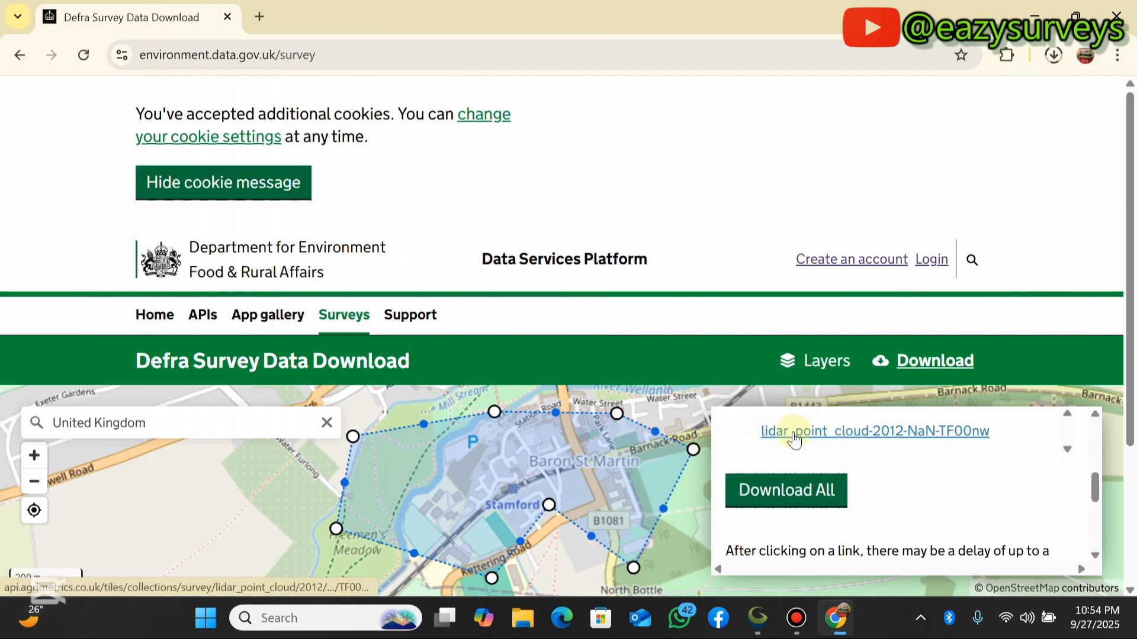
left_click(876, 432)
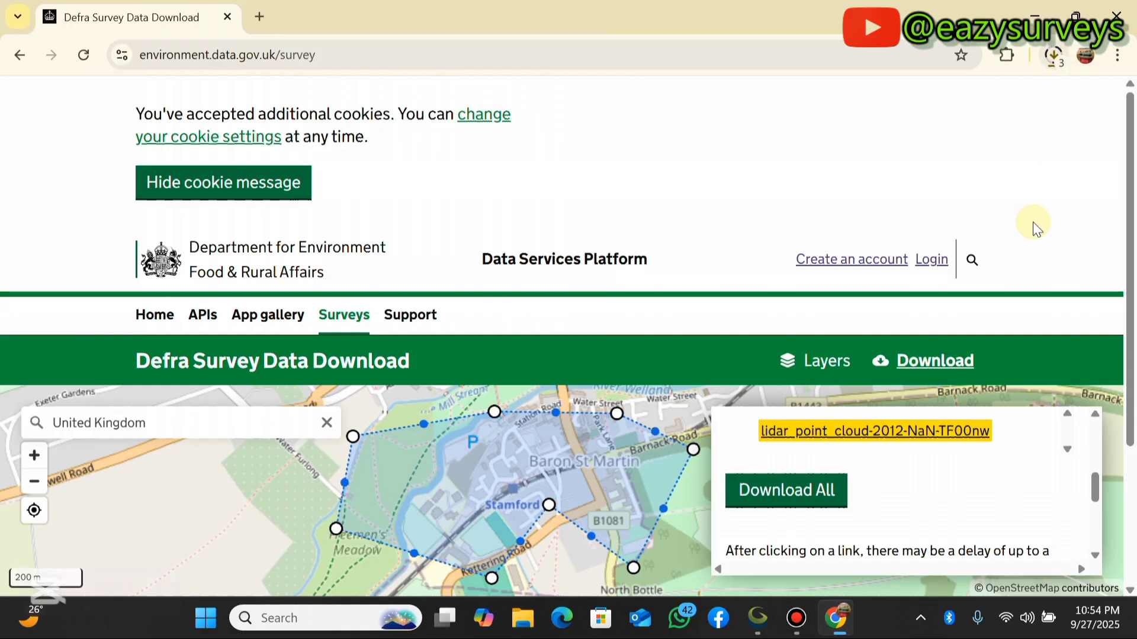
Open the browser's download history to check the LIDAR tile downloads, and return to the survey map
left_click(1118, 55)
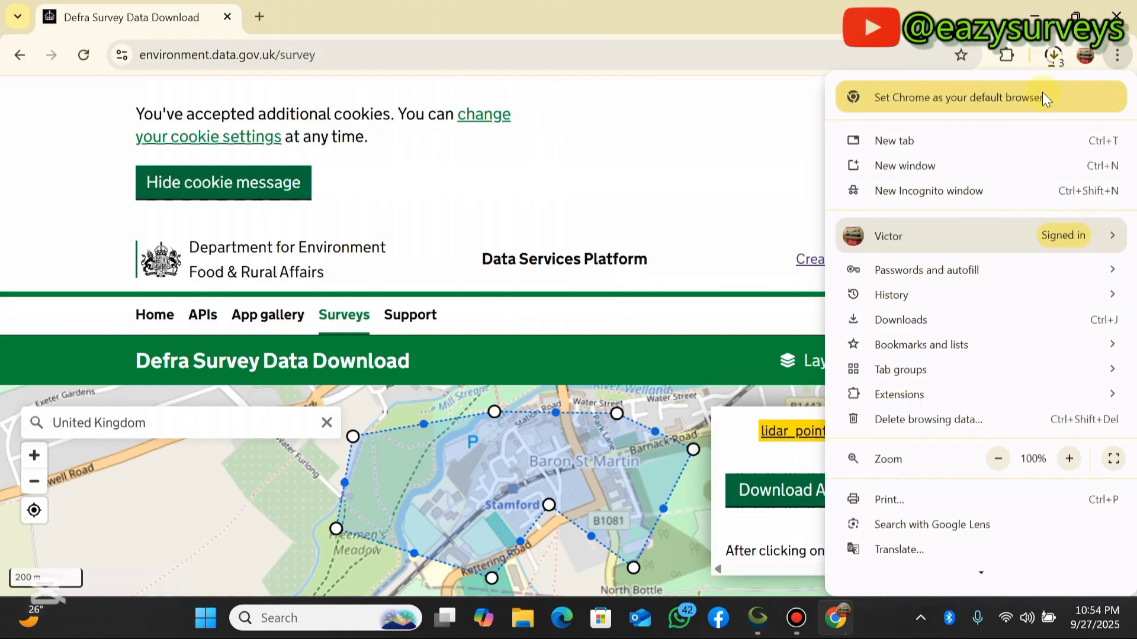
left_click(915, 329)
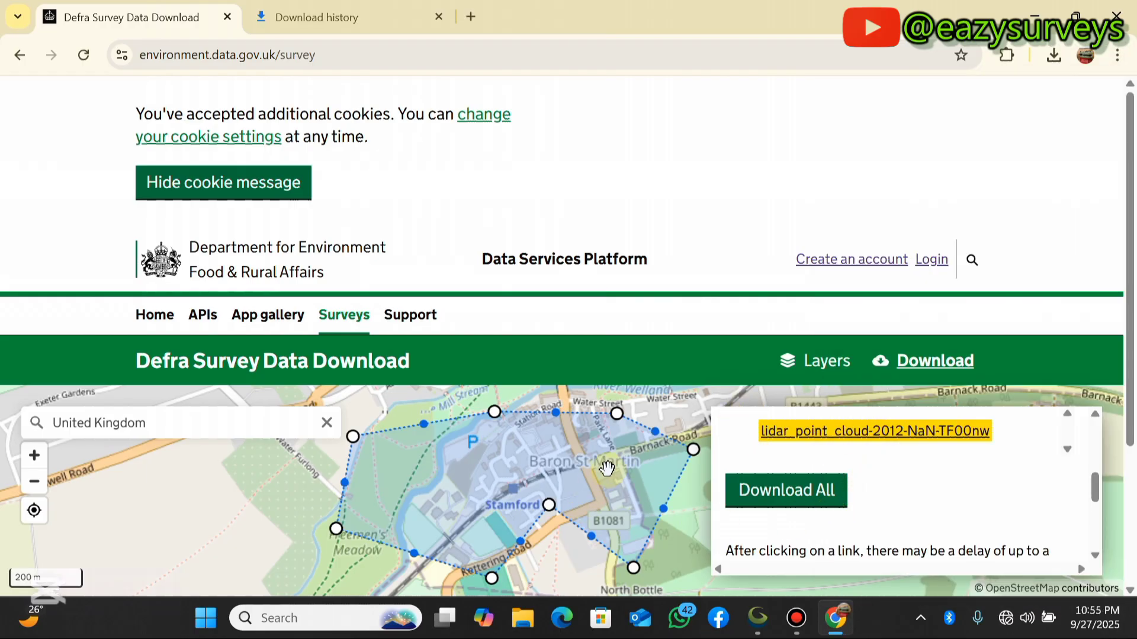
scroll(607, 468, "down", 2)
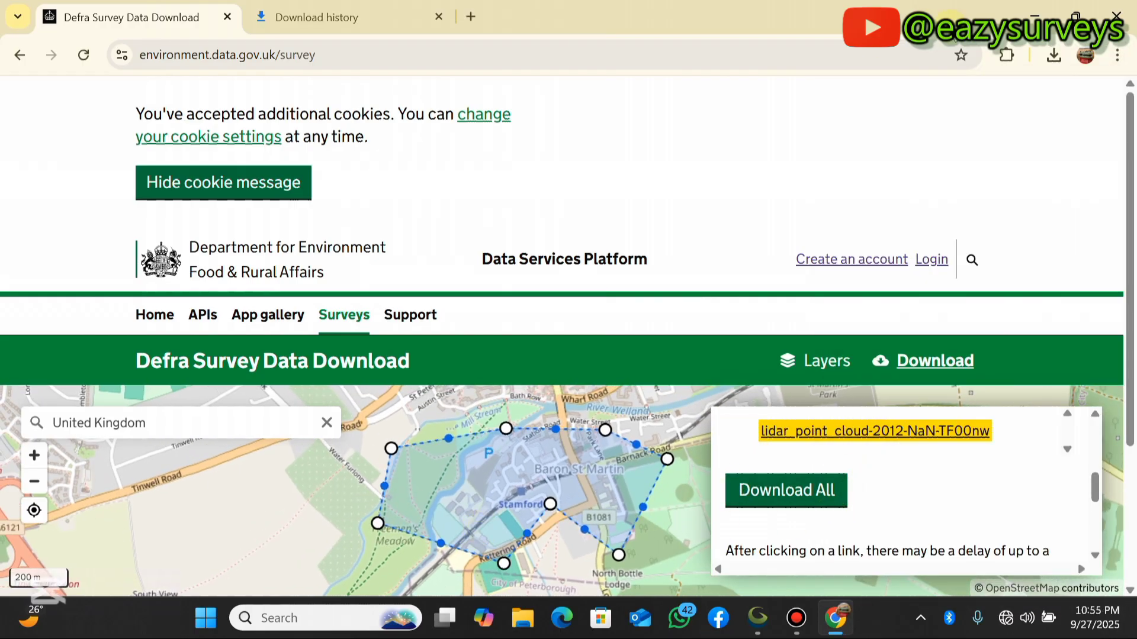
Minimize the browser, switch to File Explorer and locate the zipped LIDAR files in the Downloads folder
left_click(1035, 15)
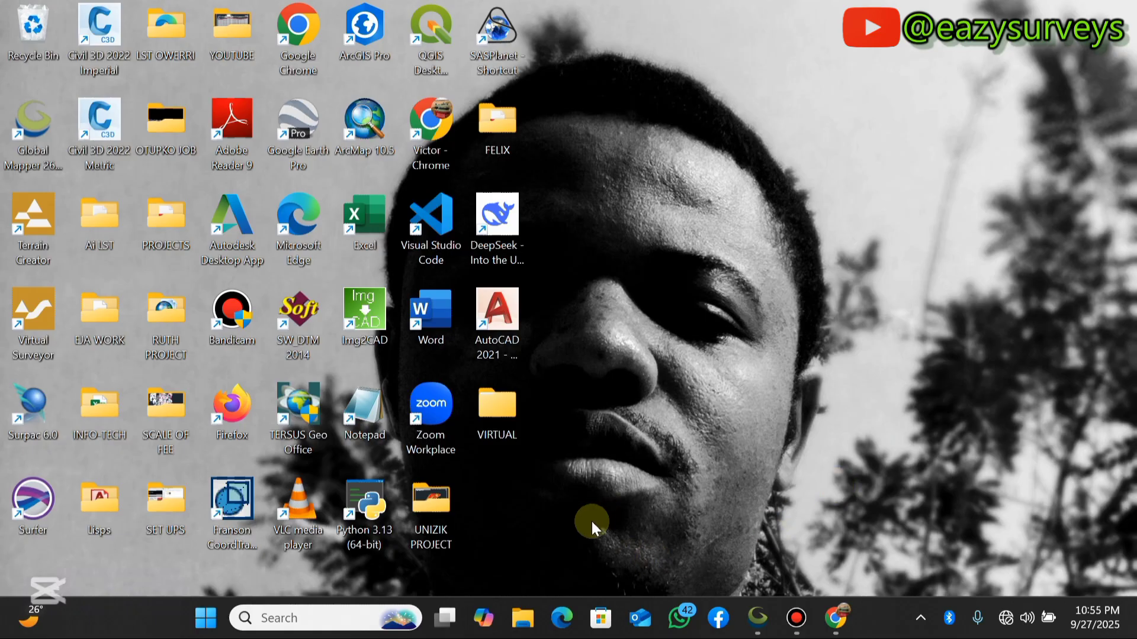
left_click(522, 618)
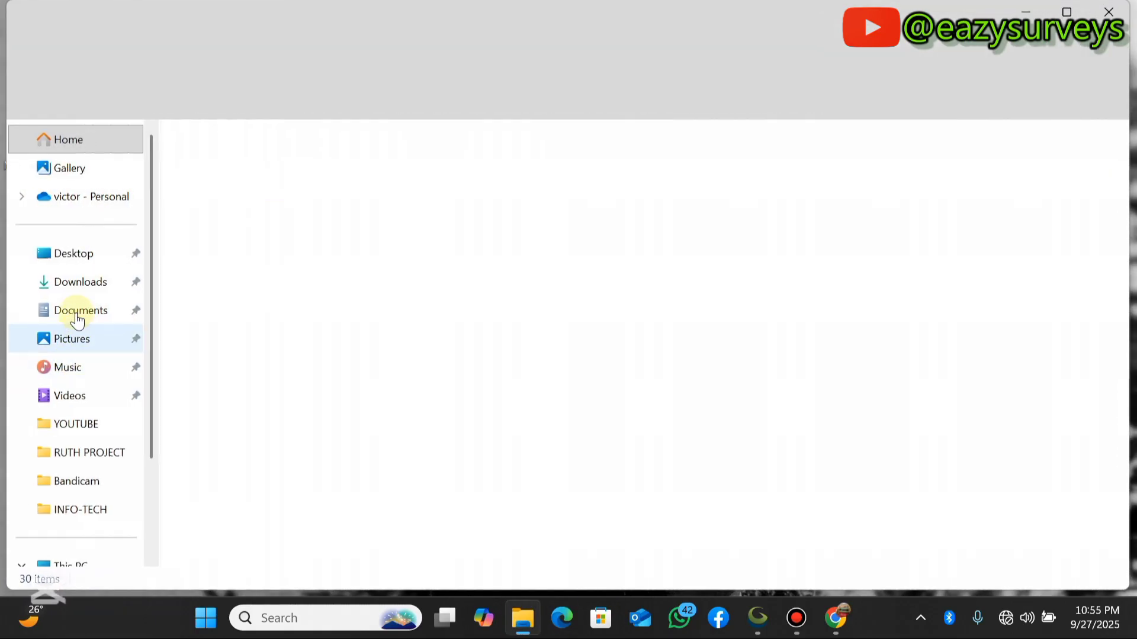
left_click(82, 283)
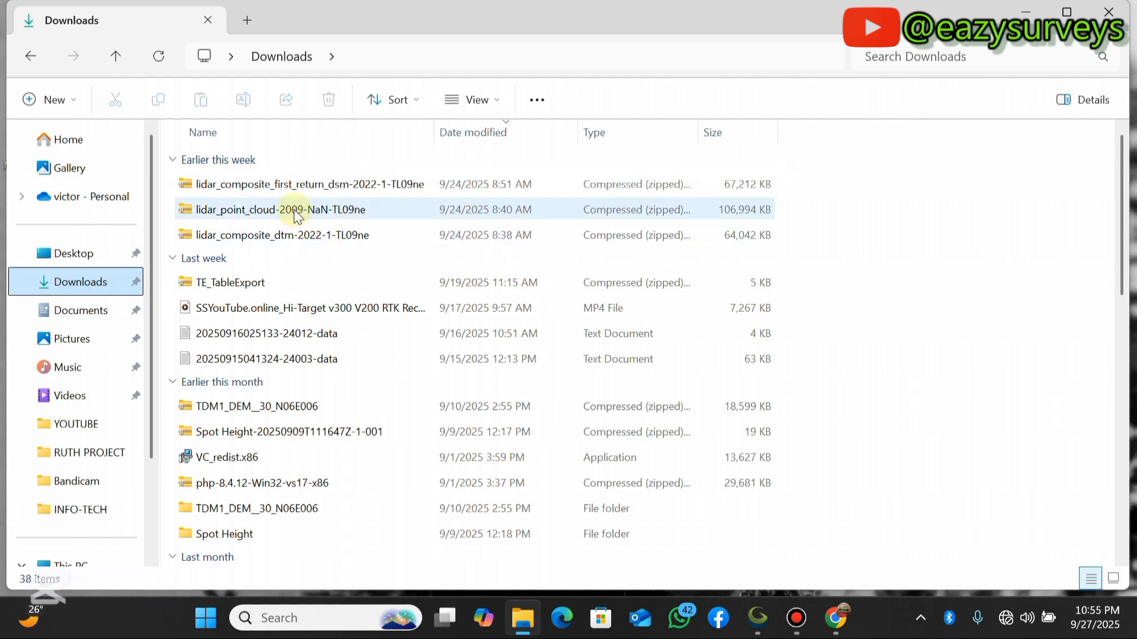
scroll(304, 232, "down", 1)
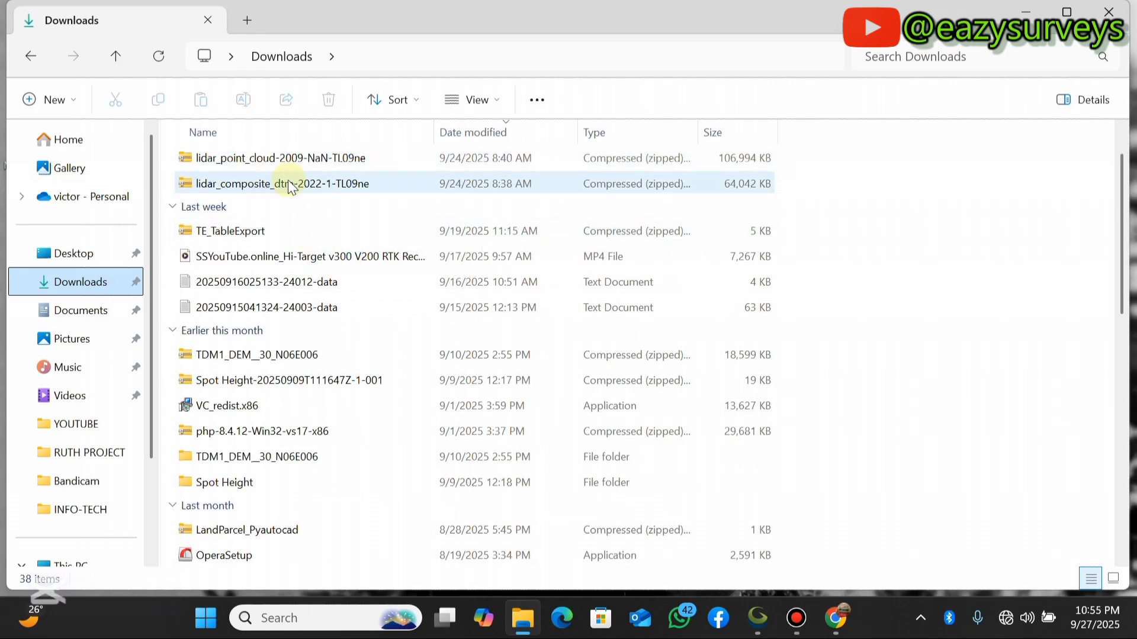
scroll(296, 190, "down", 1)
scroll(289, 185, "up", 2)
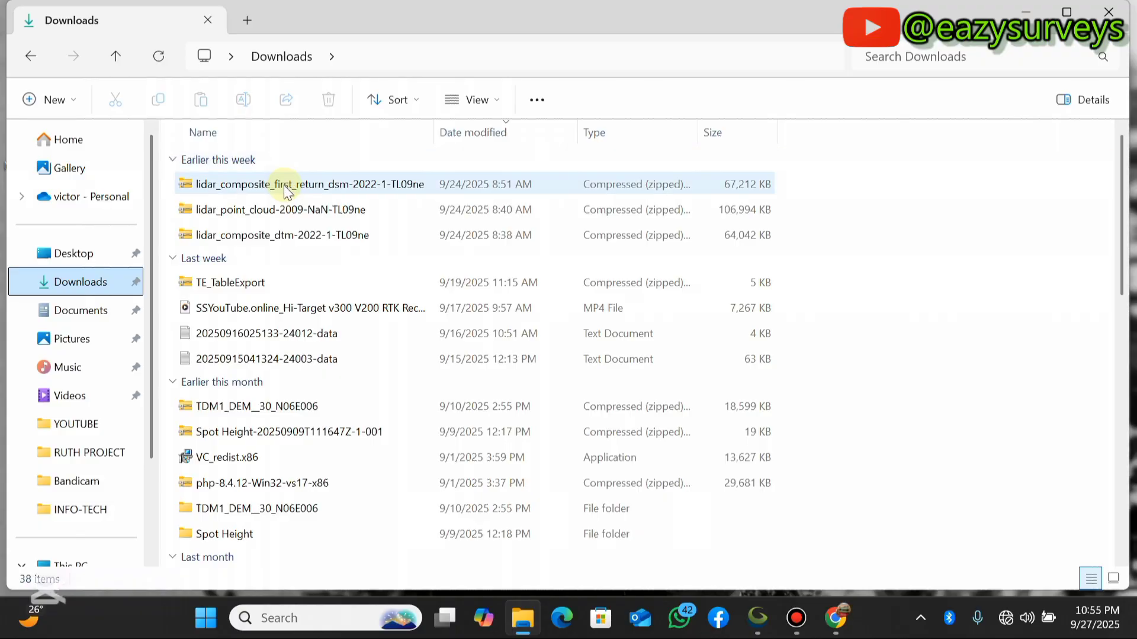
Extract the zipped file lidar_composite_first_return_dsm-2022-1-TL09ne with WinRAR into a folder of the same name in Downloads
left_click(283, 189)
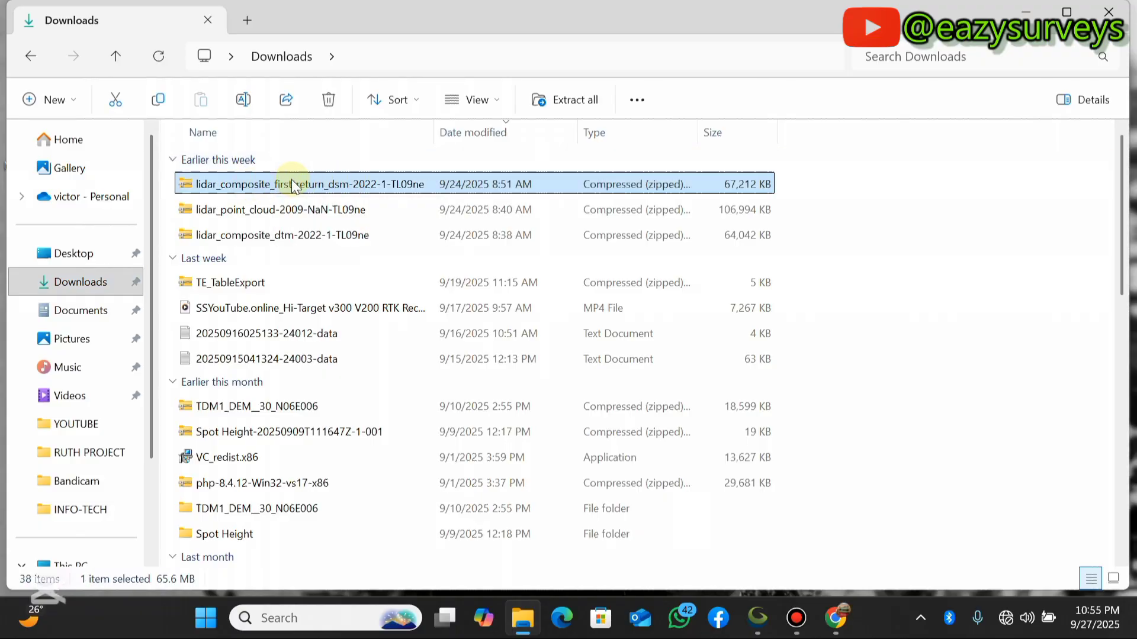
right_click(294, 187)
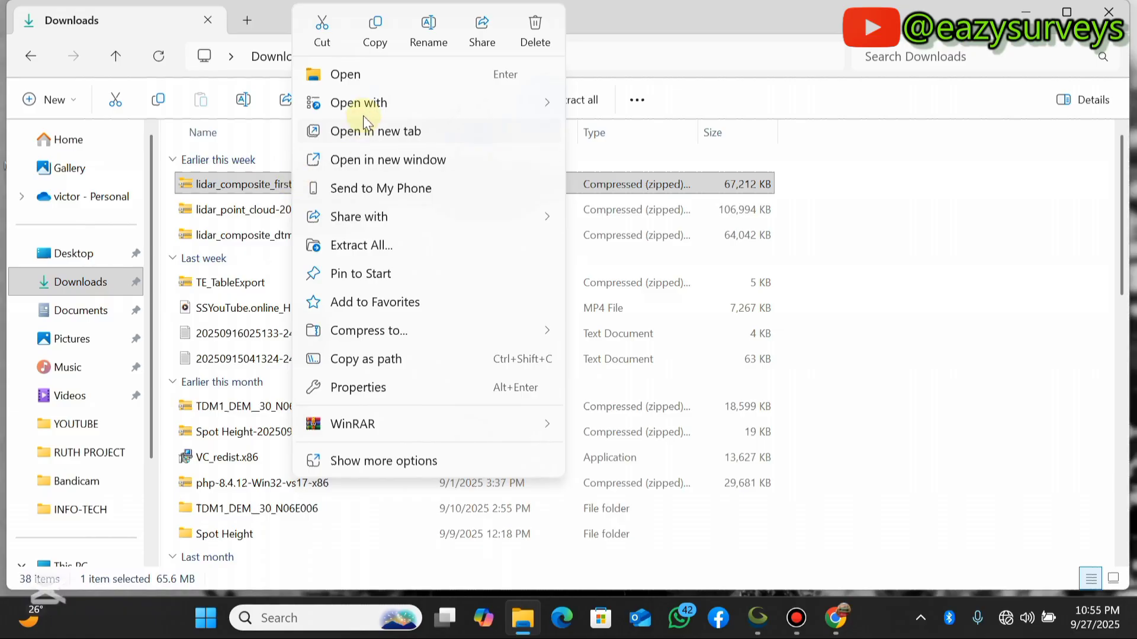
mouse_move(384, 430)
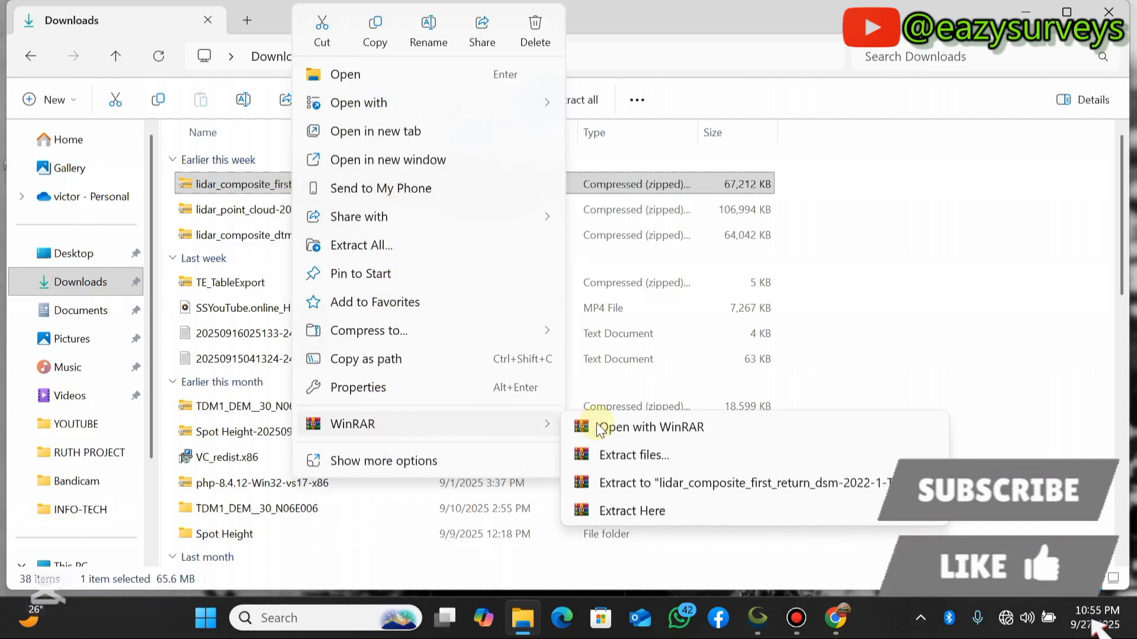
left_click(625, 456)
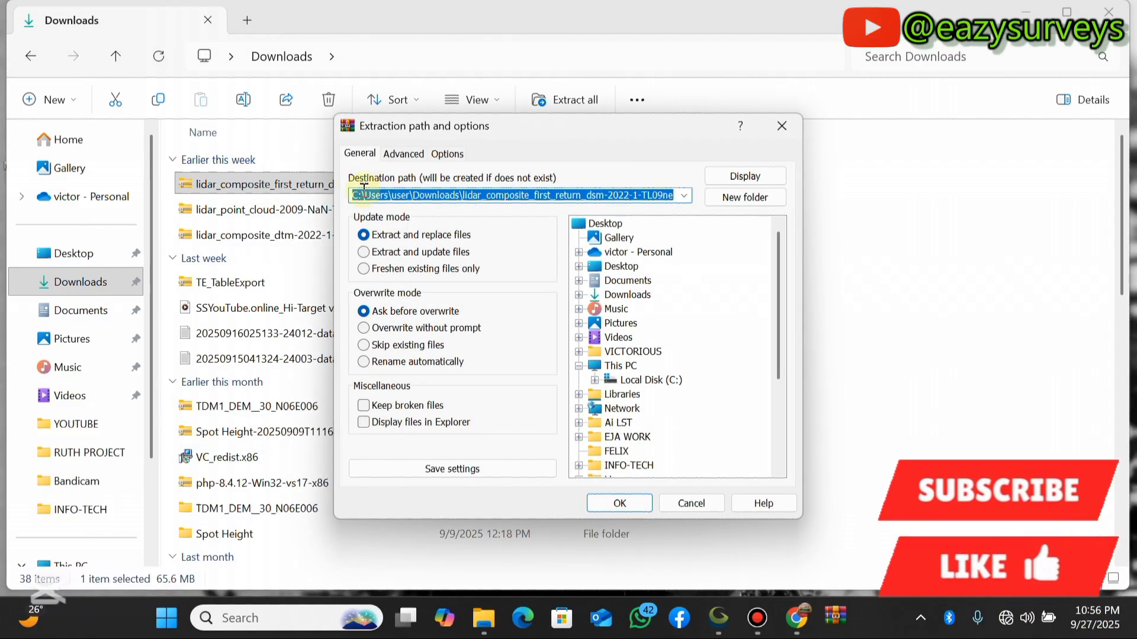
left_click(619, 503)
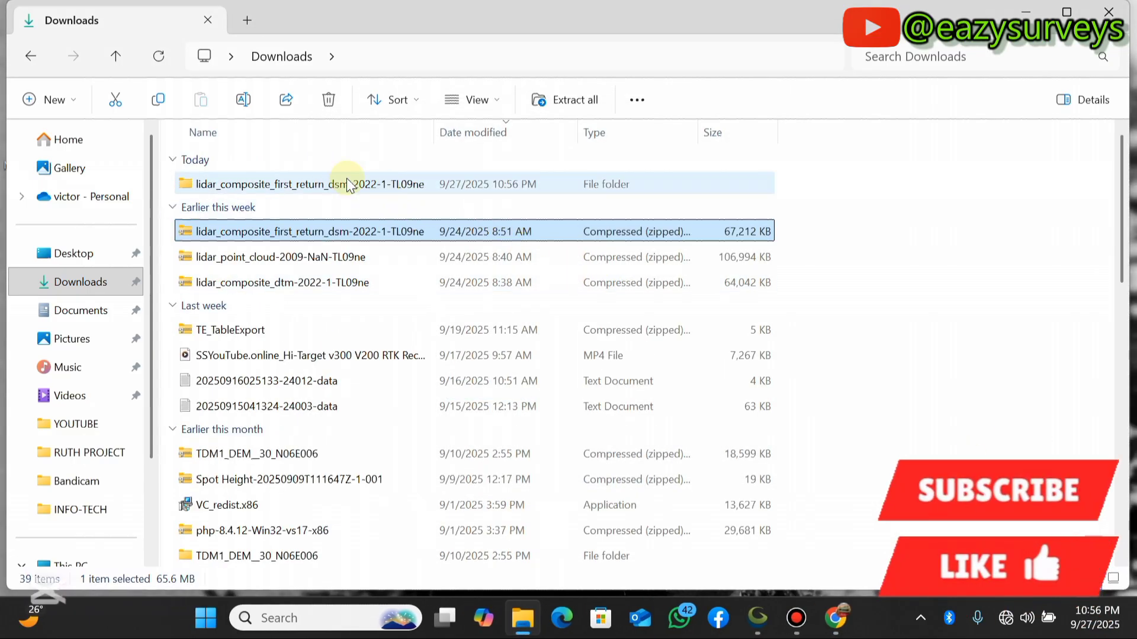
Extract the zipped file lidar_point_cloud-2009-NaN-TL09ne with WinRAR into its own folder in Downloads
left_click(331, 257)
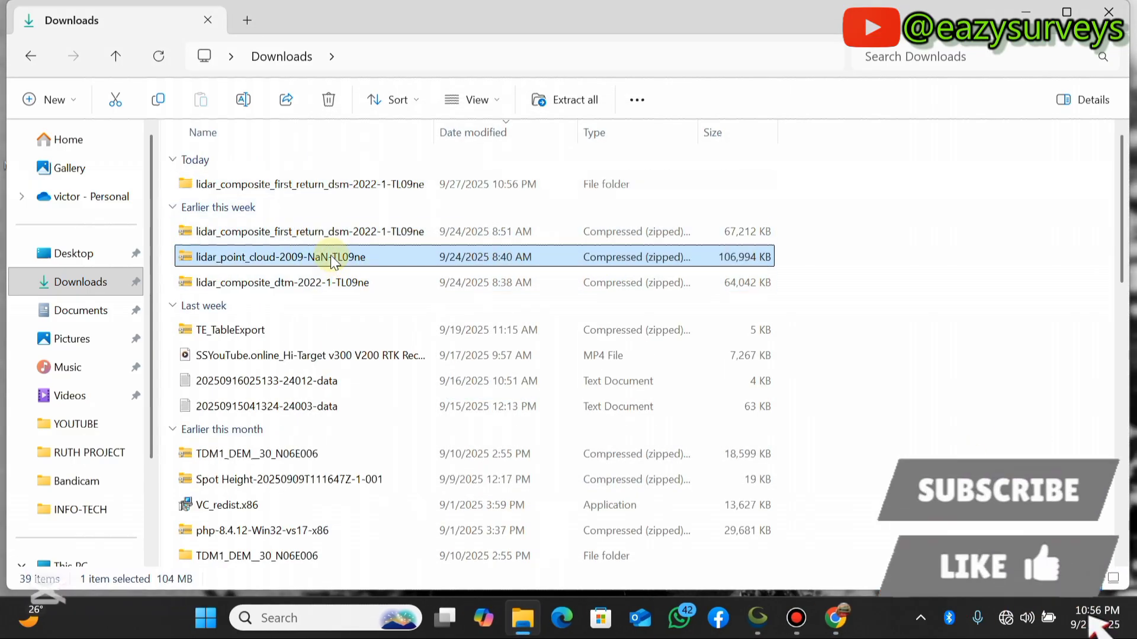
right_click(333, 255)
mouse_move(421, 426)
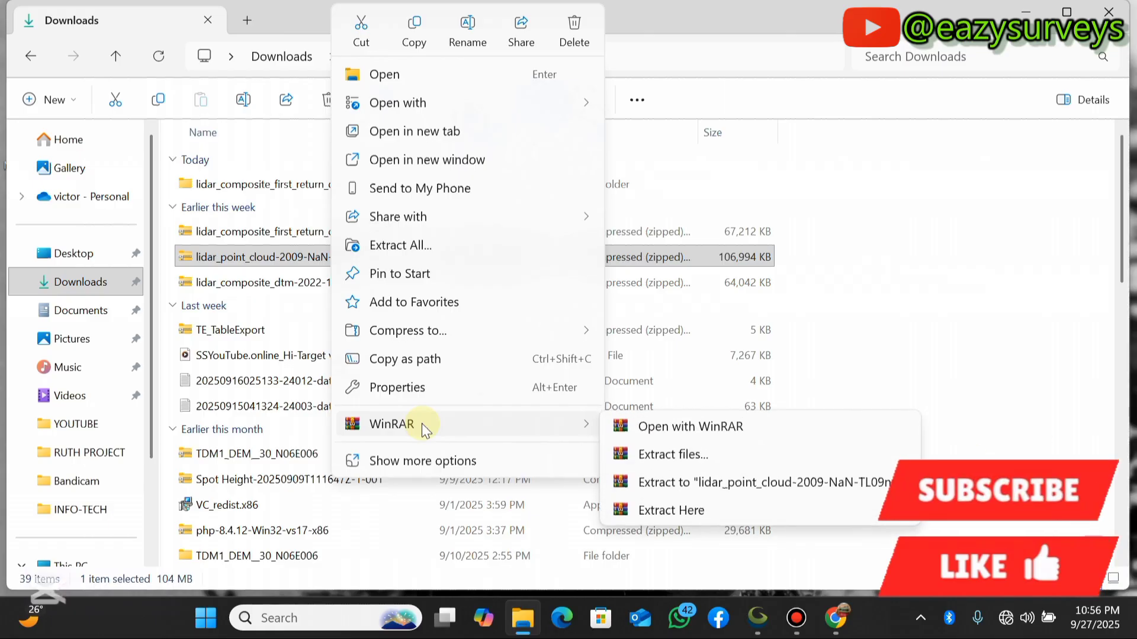
left_click(668, 456)
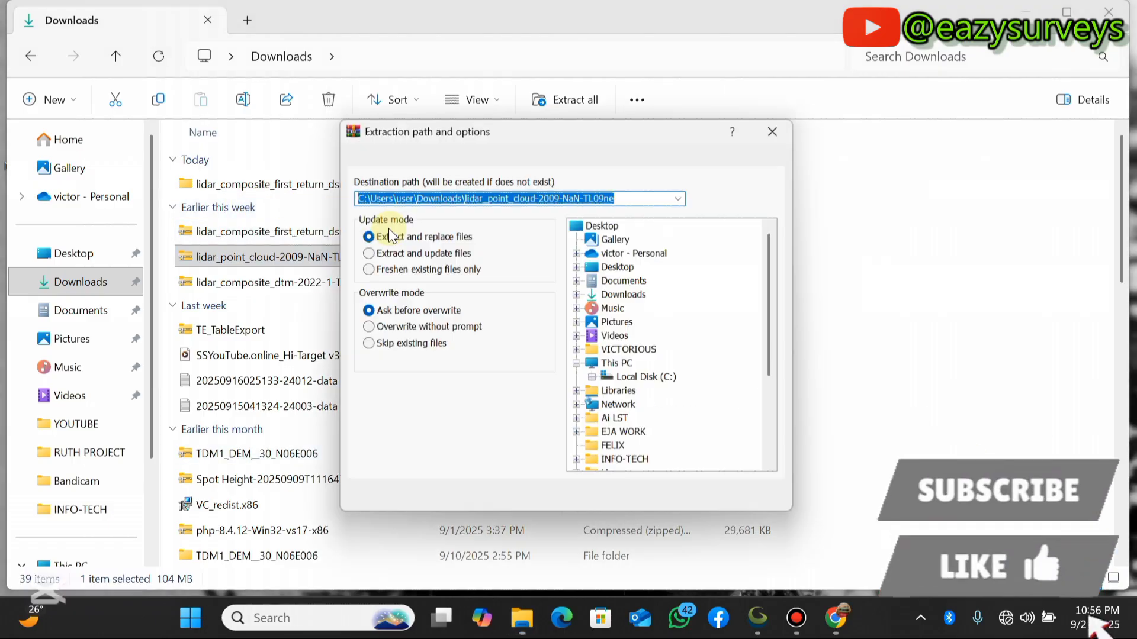
left_click(615, 503)
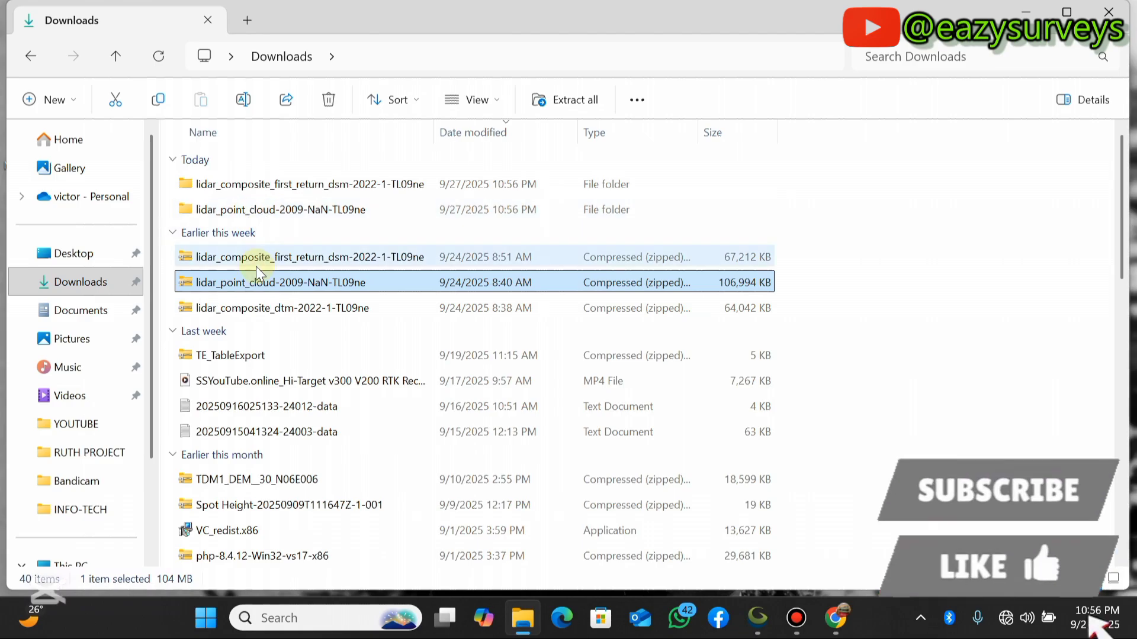
Extract the zipped file lidar_composite_dtm-2022-1-TL09ne with WinRAR, keeping the default destination folder in Downloads
left_click(257, 308)
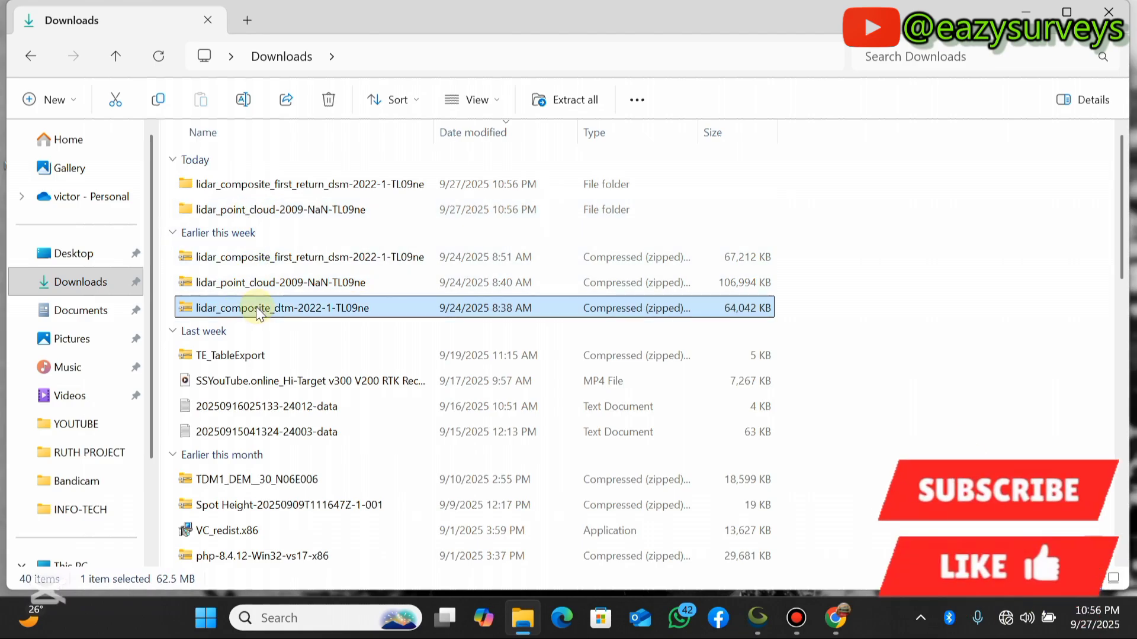
right_click(257, 308)
mouse_move(350, 430)
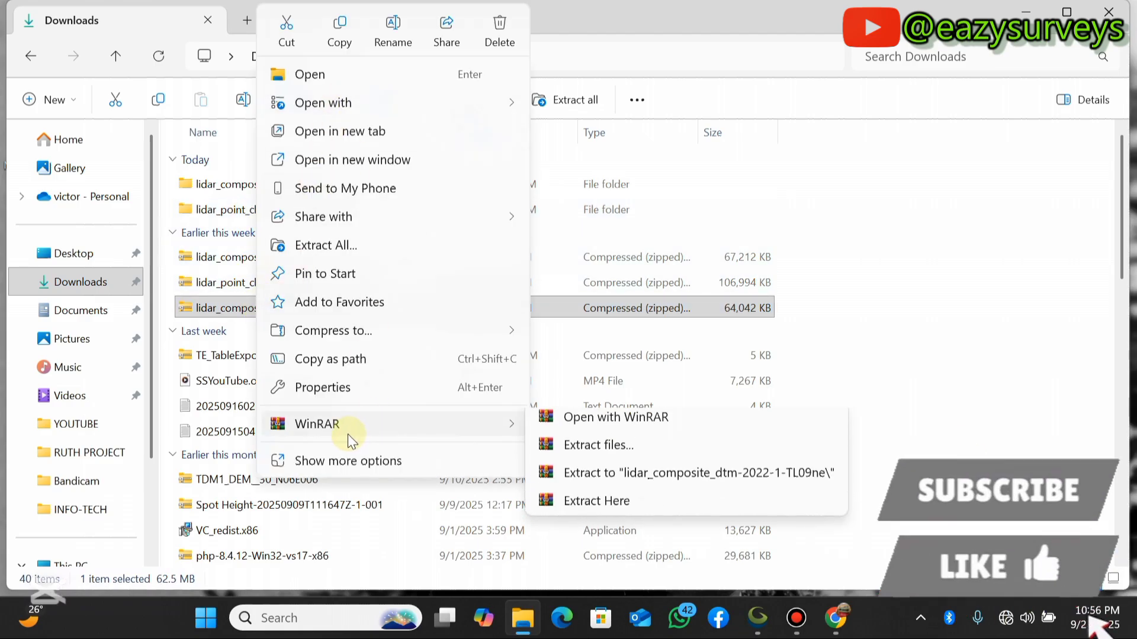
left_click(562, 458)
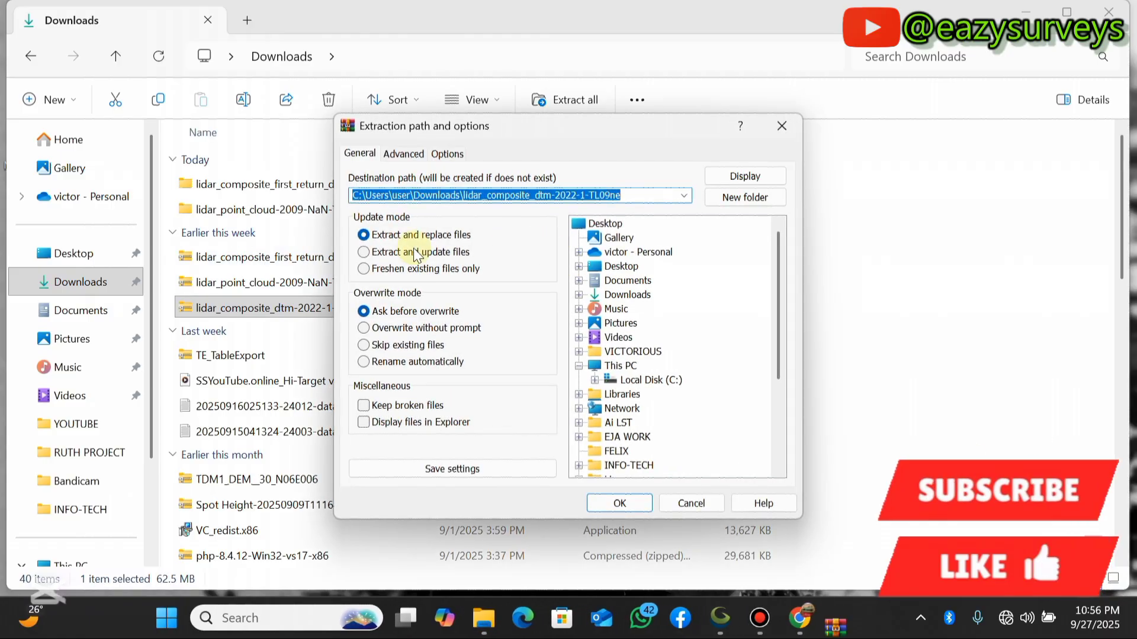
left_click(616, 504)
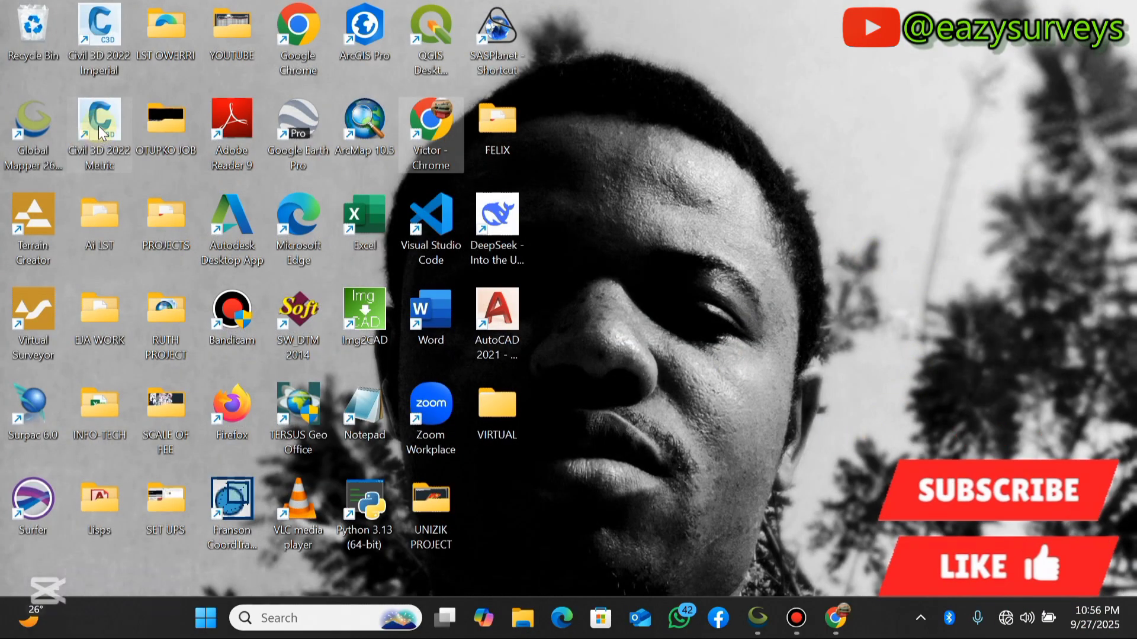
Launch Civil 3D 2022 Metric and turn the Task Pane on with the MAPWSPACE command
double_click(98, 127)
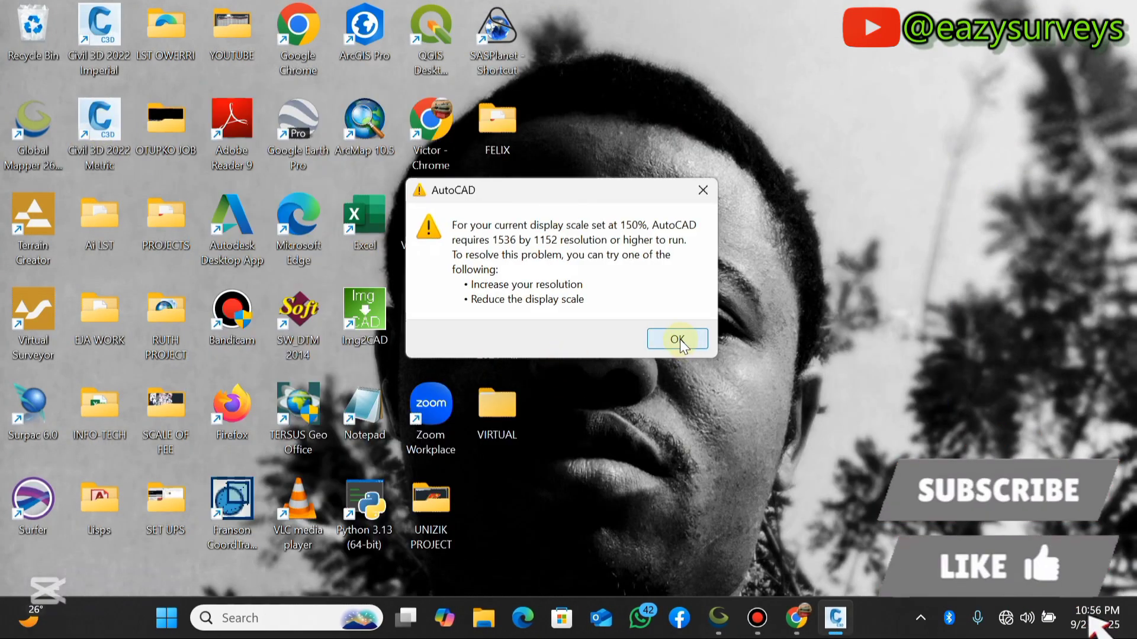
left_click(679, 340)
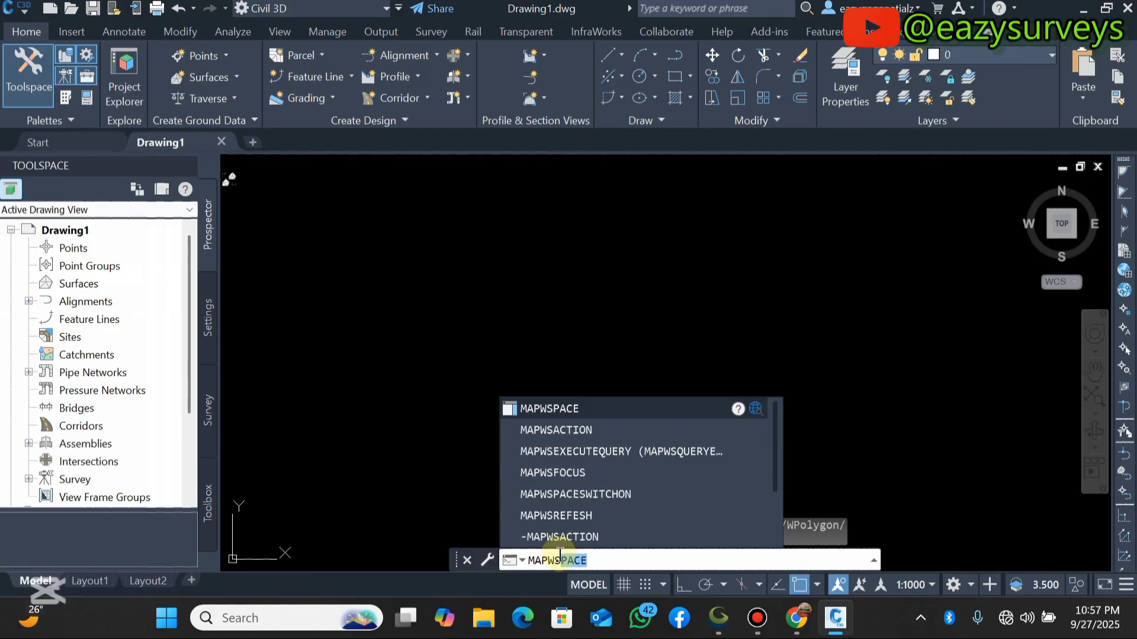
left_click(590, 408)
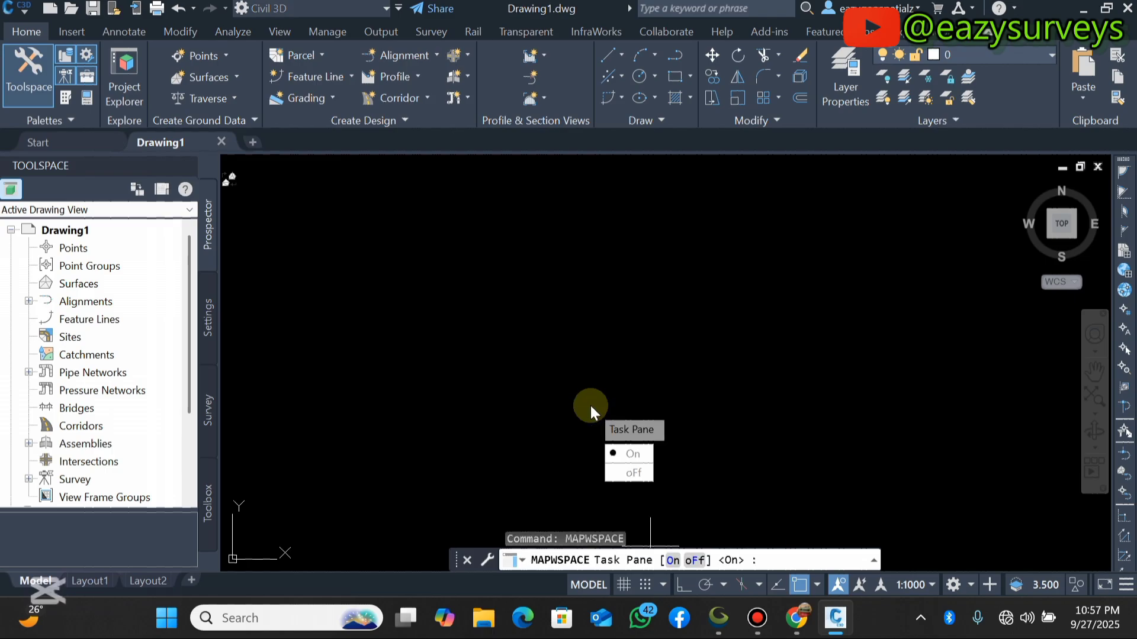
left_click(633, 455)
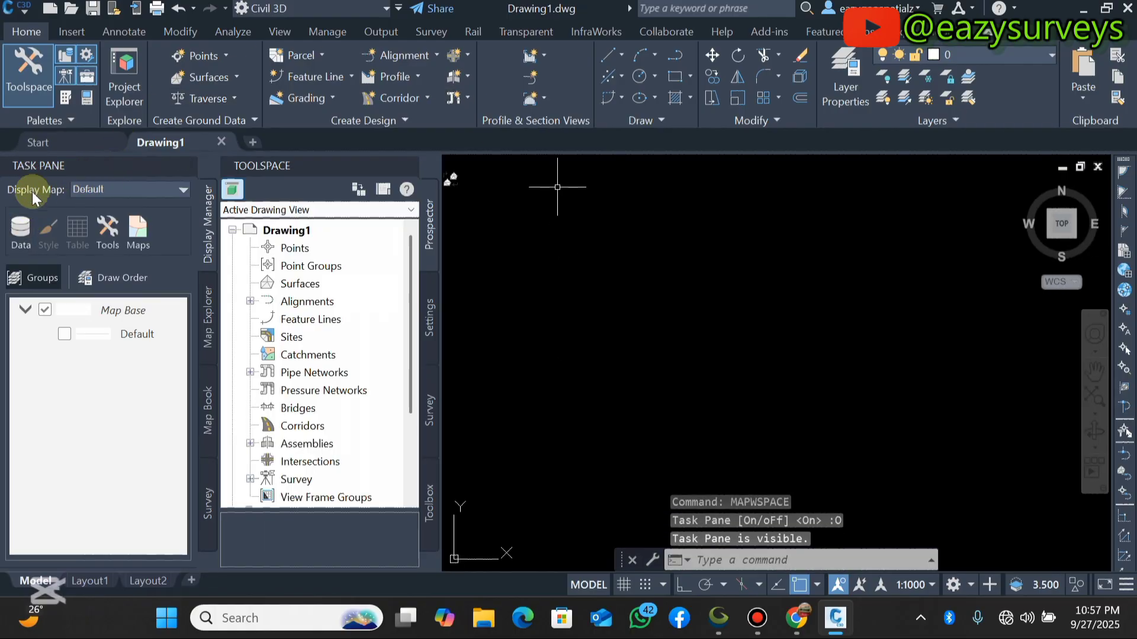
Create a raster data connection to TL09ne_FZ_DSM_1m from the extracted first-return DSM folder and add it to the map
left_click(21, 230)
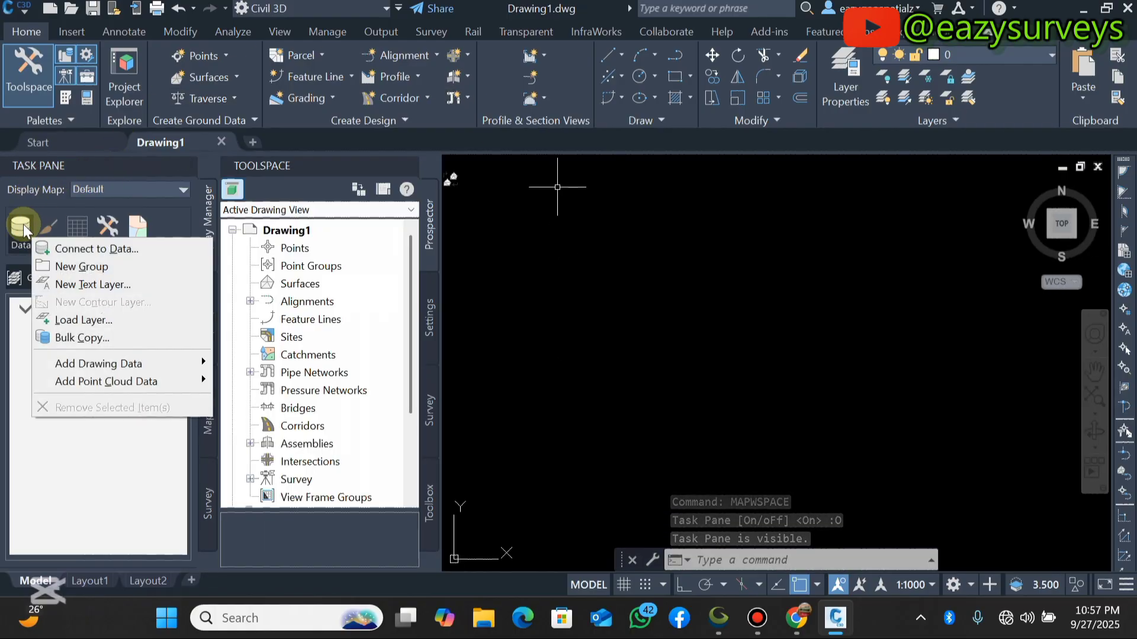
left_click(95, 249)
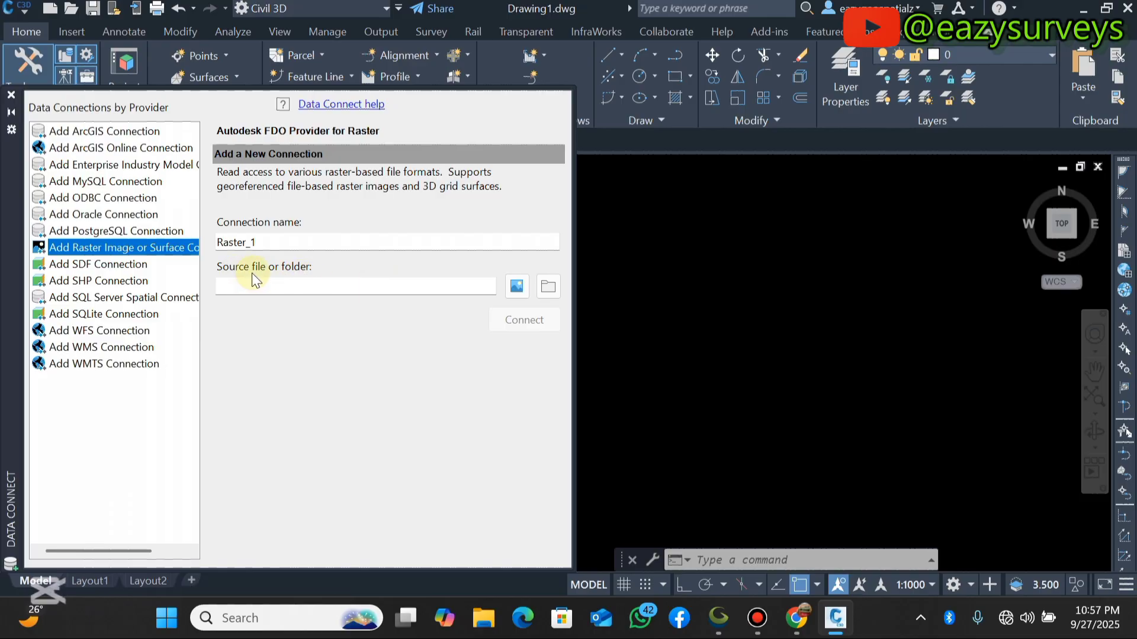
left_click(516, 286)
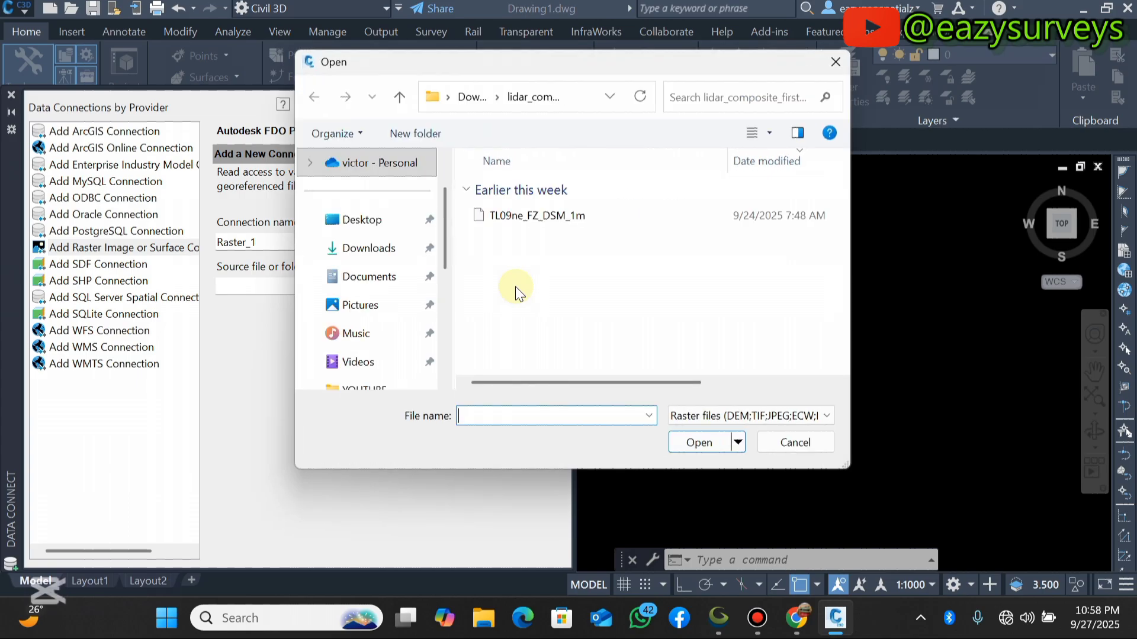
left_click(383, 258)
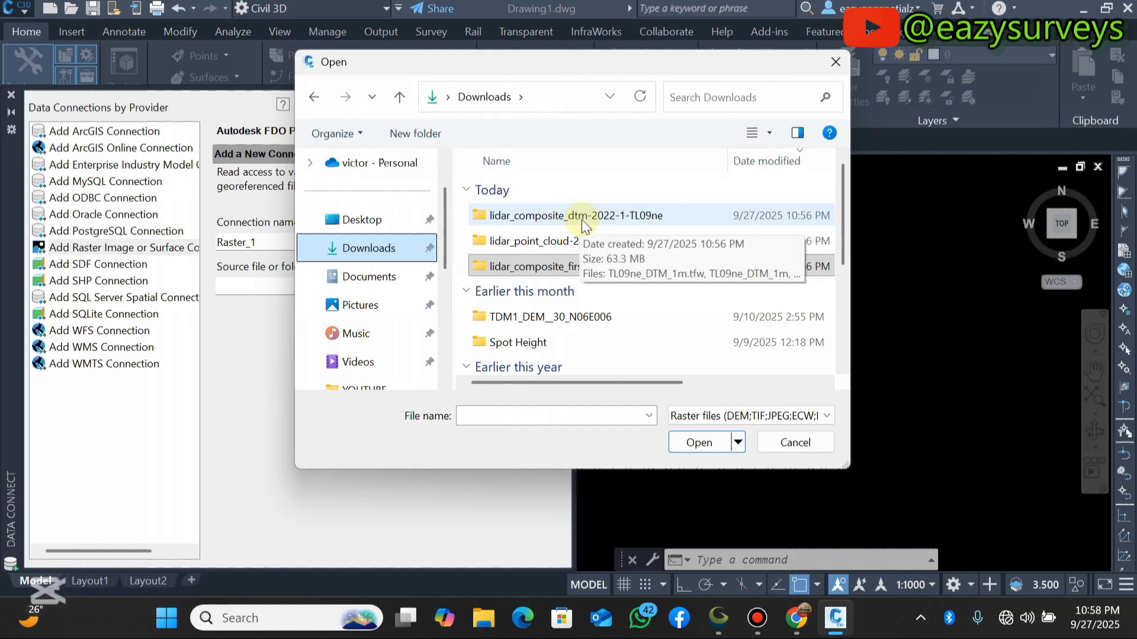
left_click(576, 267)
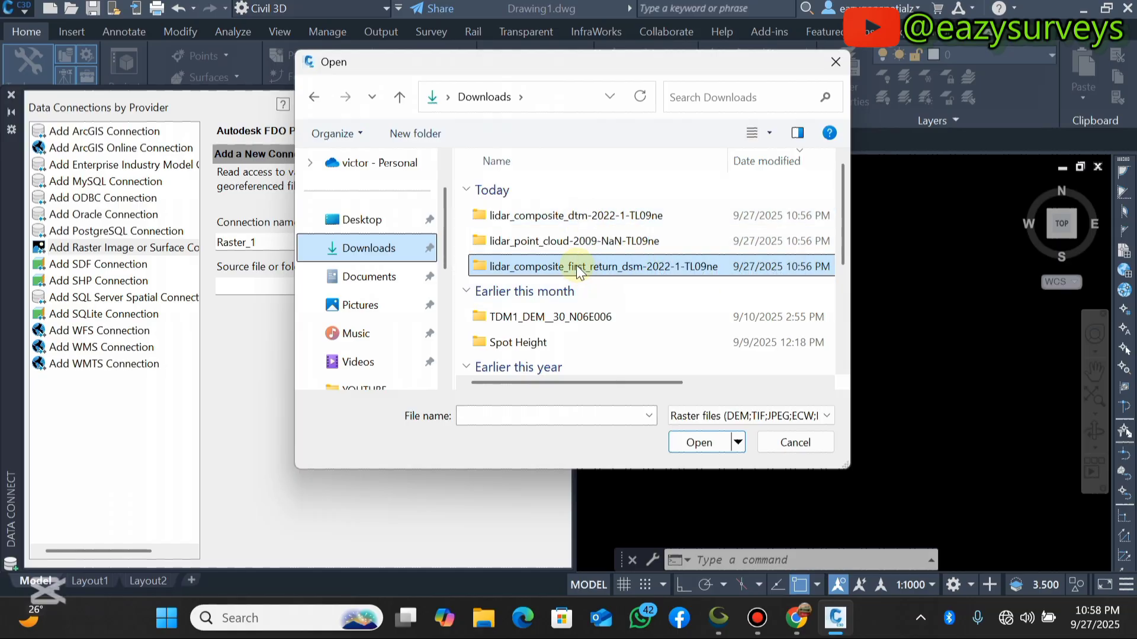
double_click(579, 264)
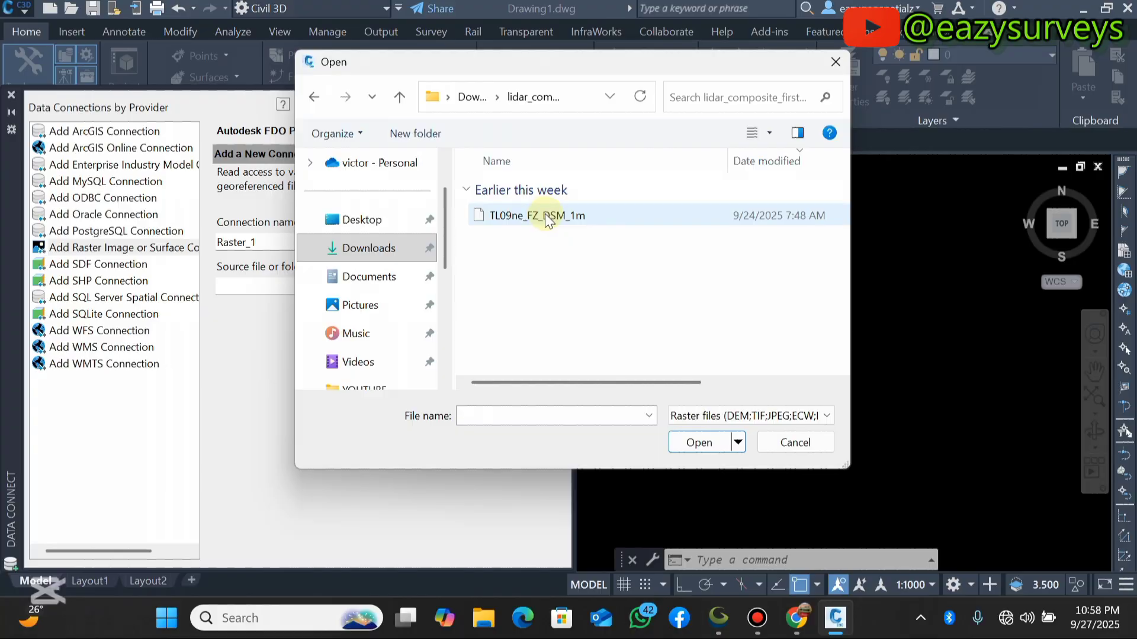
left_click(549, 216)
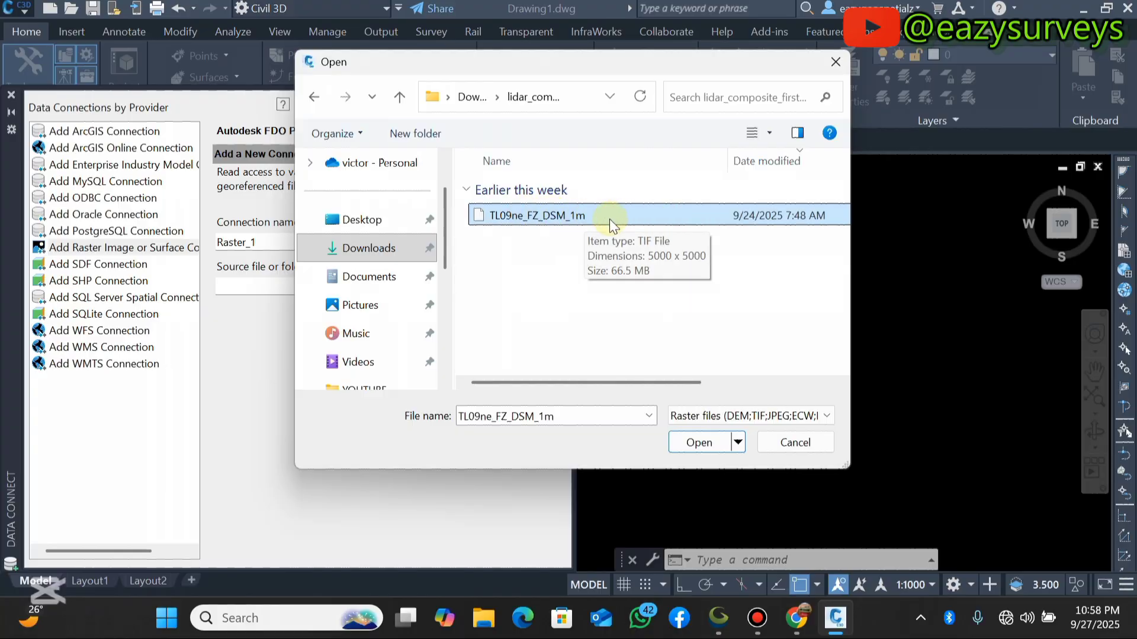
left_click(700, 443)
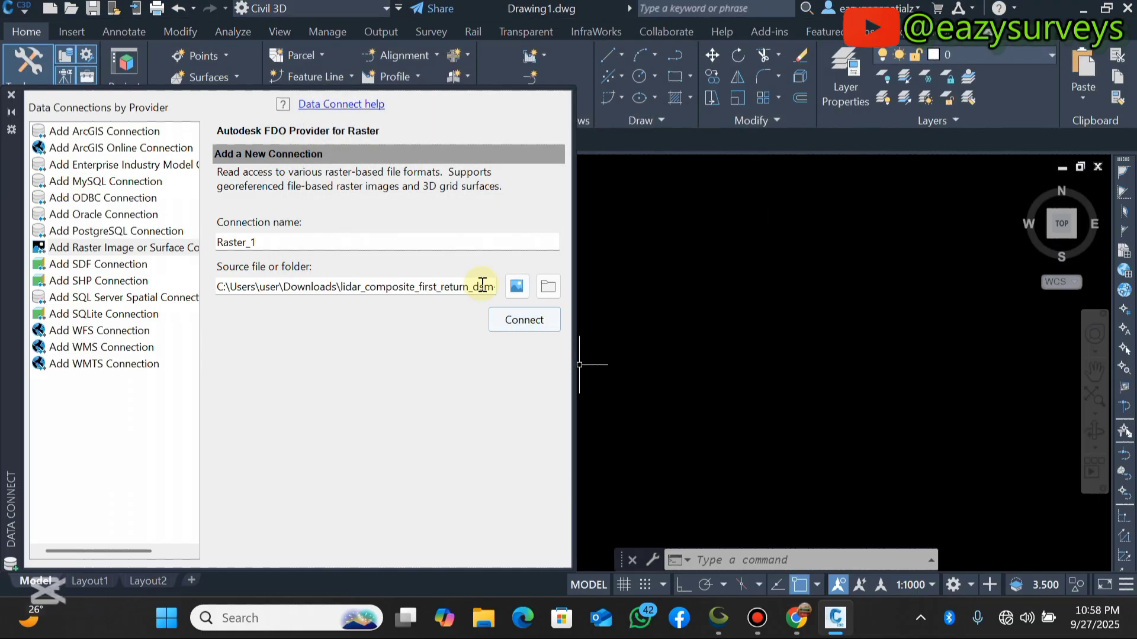
left_click(525, 321)
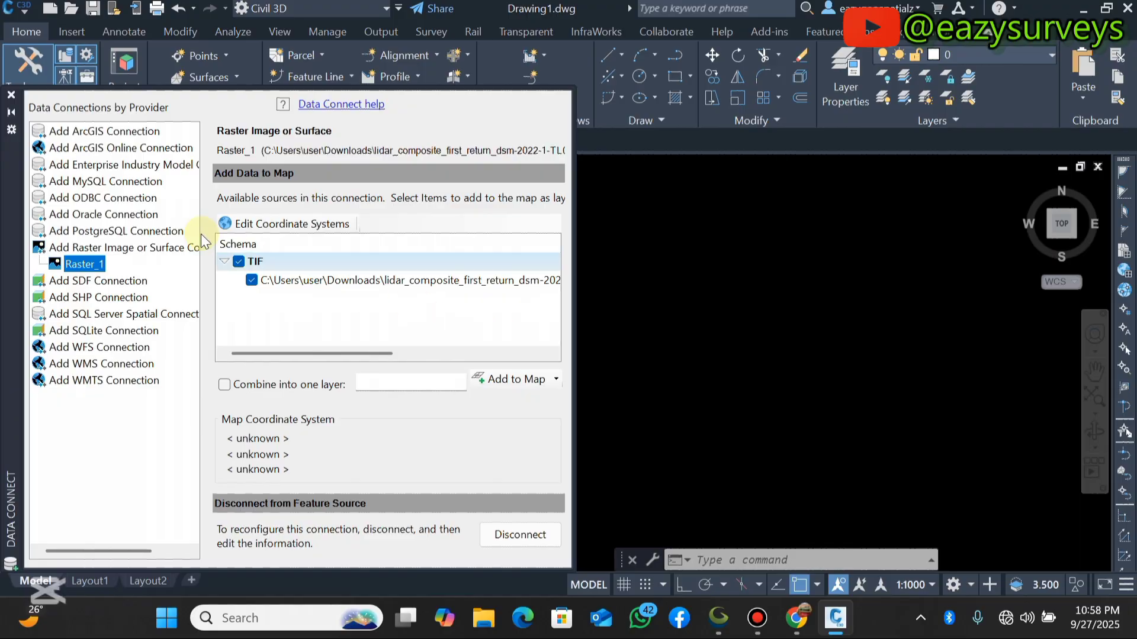
left_click(505, 380)
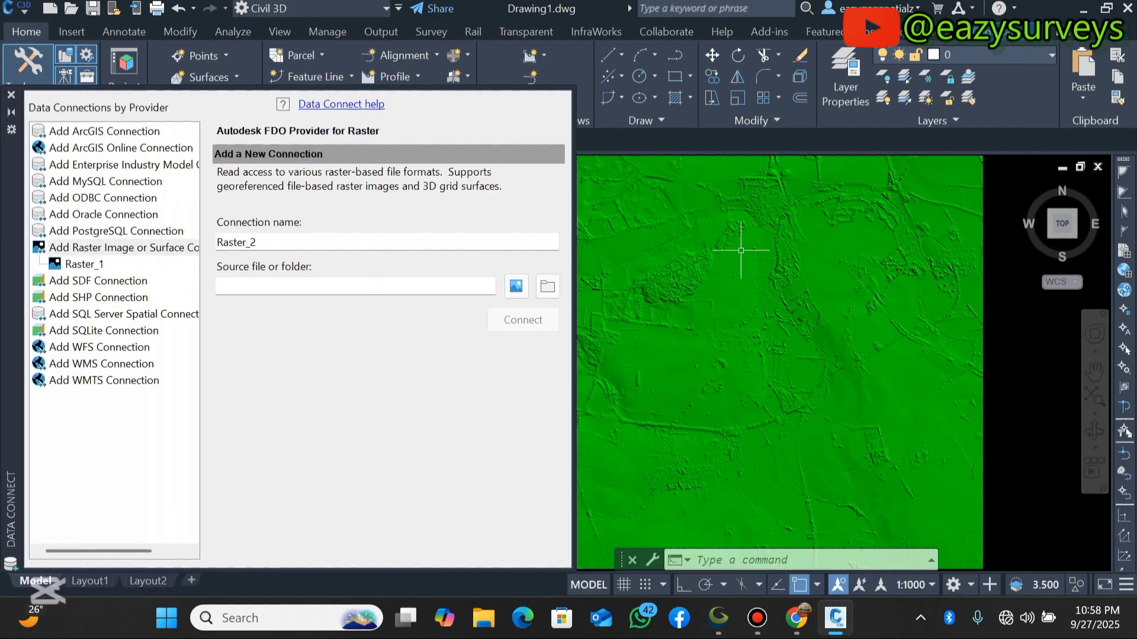
Examine the buildings, vegetation and overall extent of the imported DSM raster in the drawing
scroll(929, 280, "up", 5)
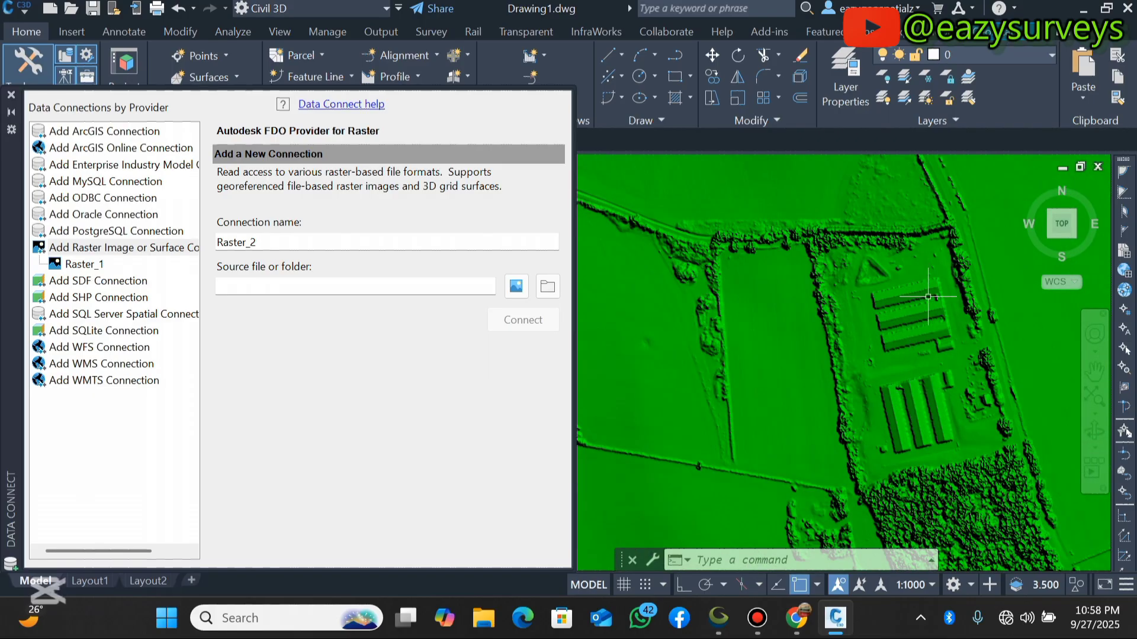
scroll(907, 292, "up", 1)
scroll(909, 285, "down", 4)
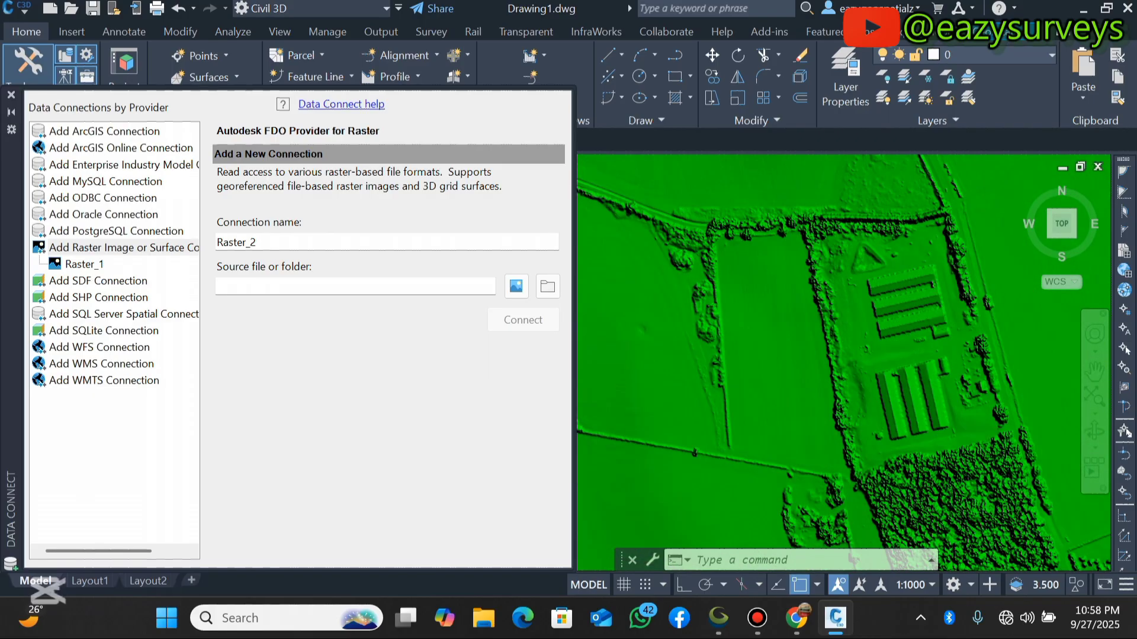
scroll(964, 439, "up", 8)
scroll(844, 363, "down", 8)
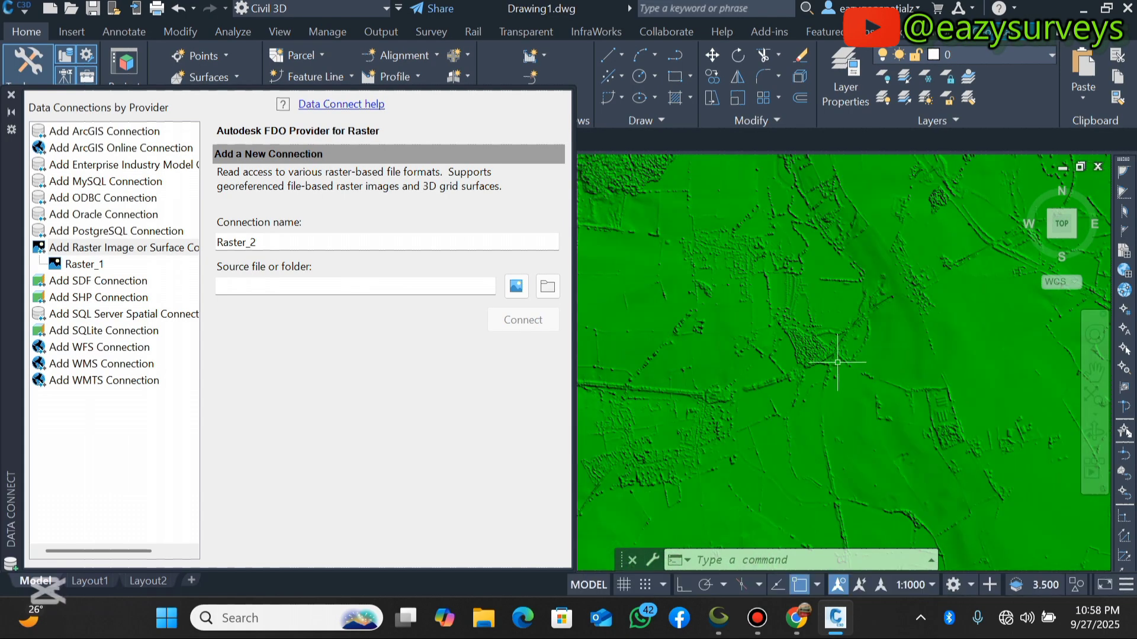
scroll(806, 385, "down", 5)
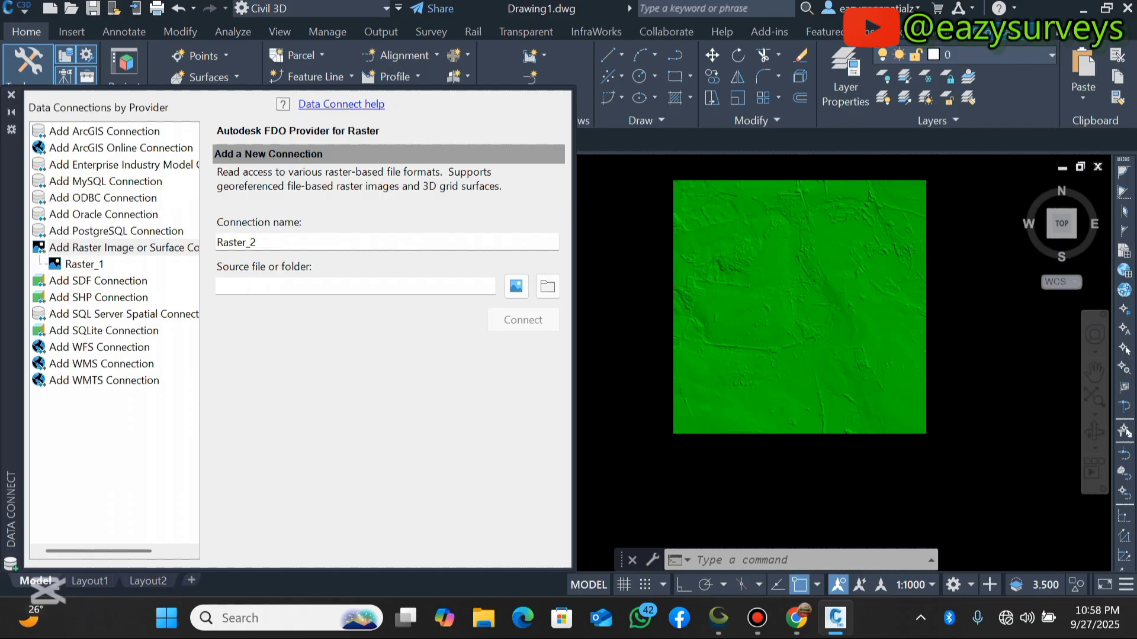
scroll(781, 260, "up", 4)
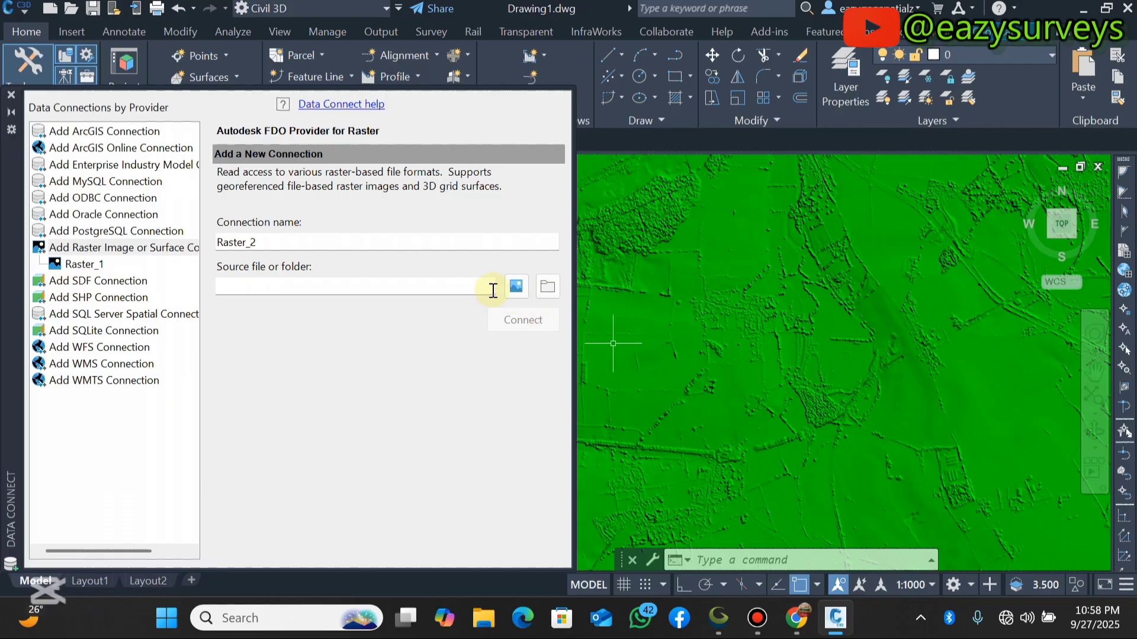
Create a second raster connection to TL09ne_DTM_1m from the lidar_composite_dtm-2022-1-TL09ne folder and add it to the map
left_click(517, 286)
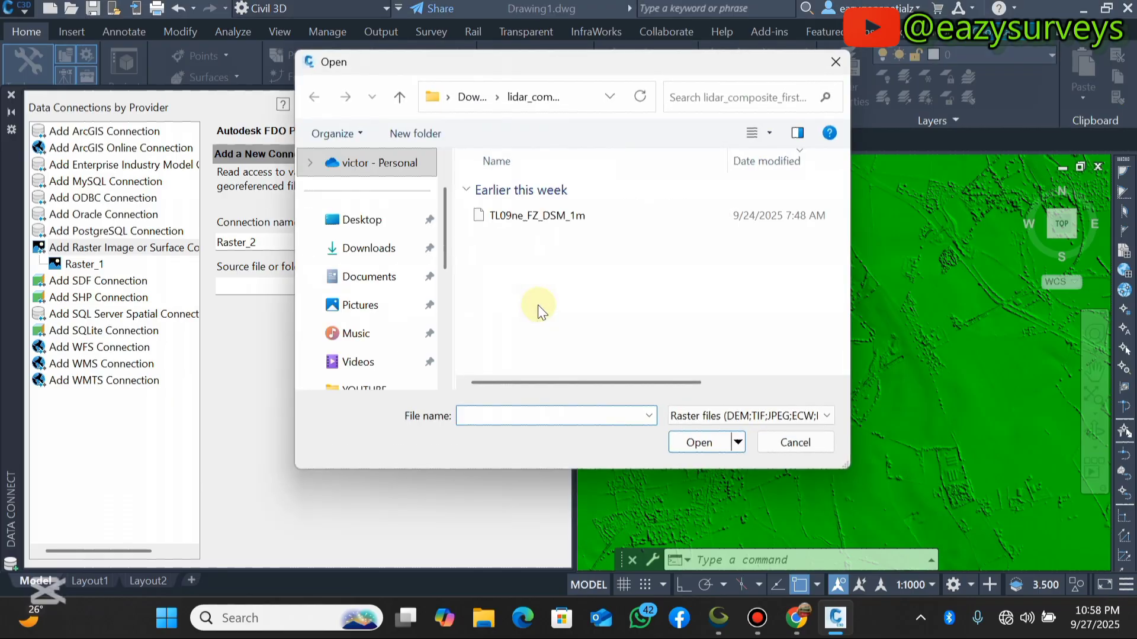
left_click(399, 99)
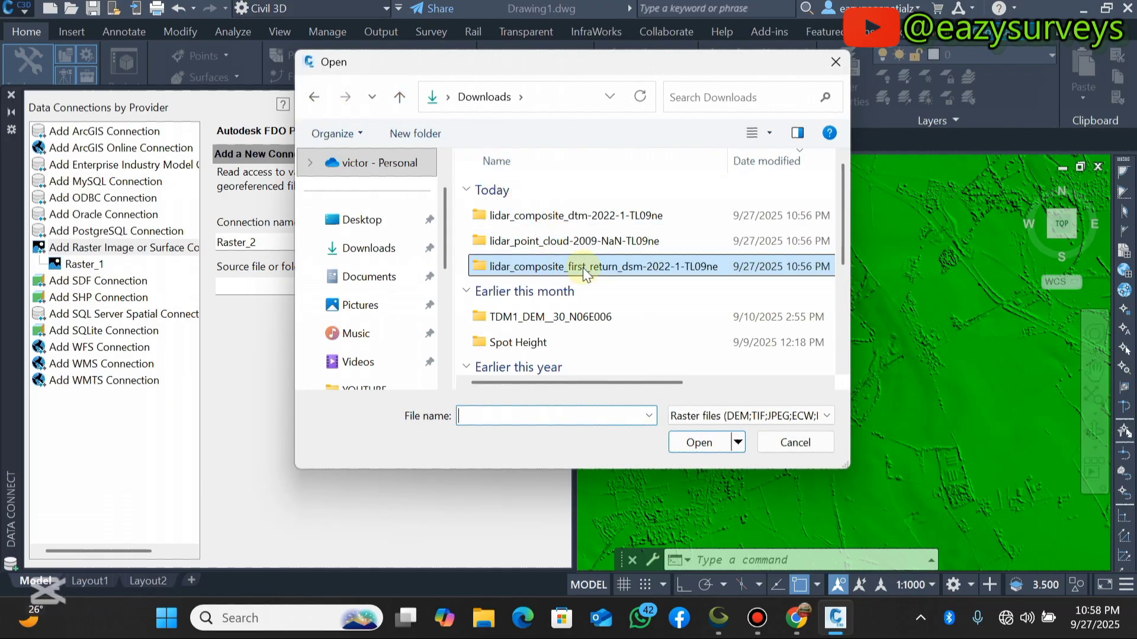
double_click(589, 215)
left_click(589, 216)
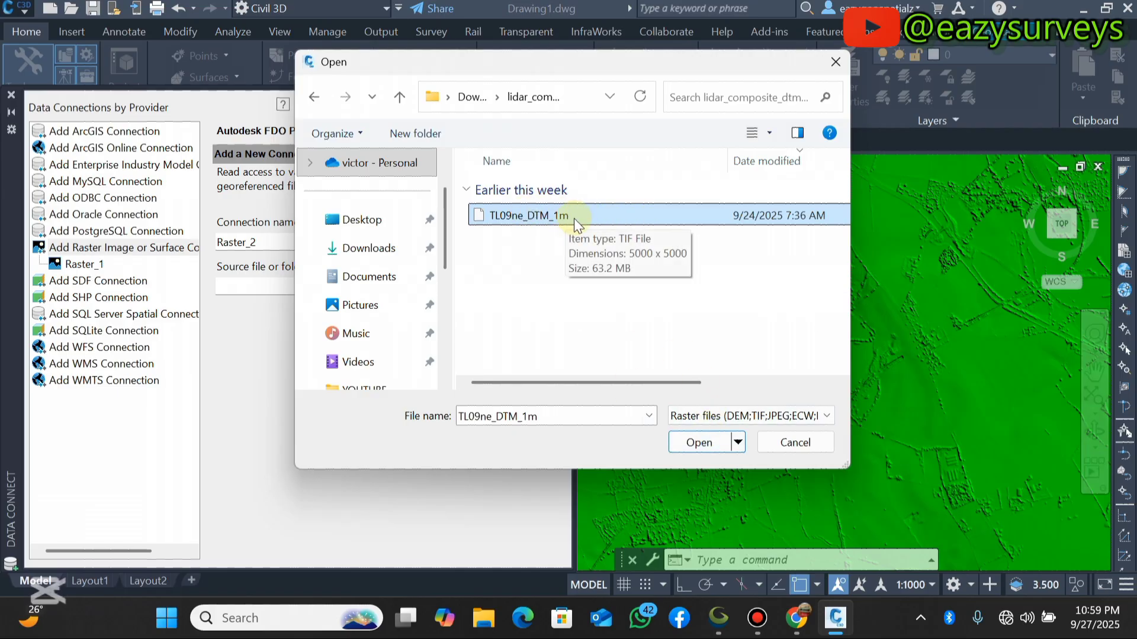
left_click(705, 443)
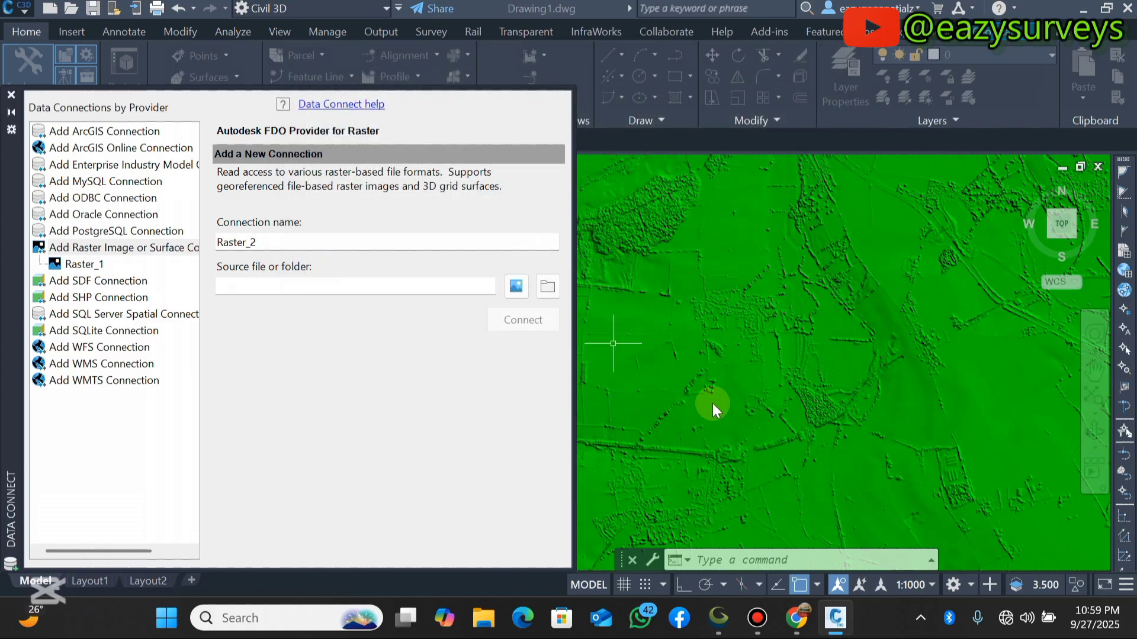
left_click(507, 318)
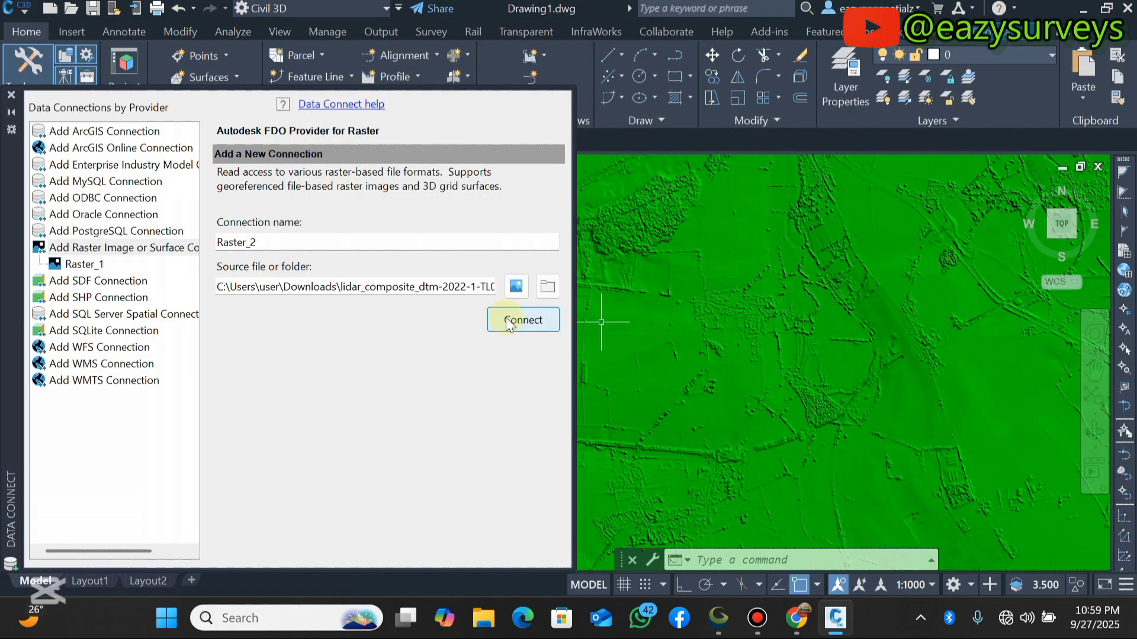
left_click(506, 378)
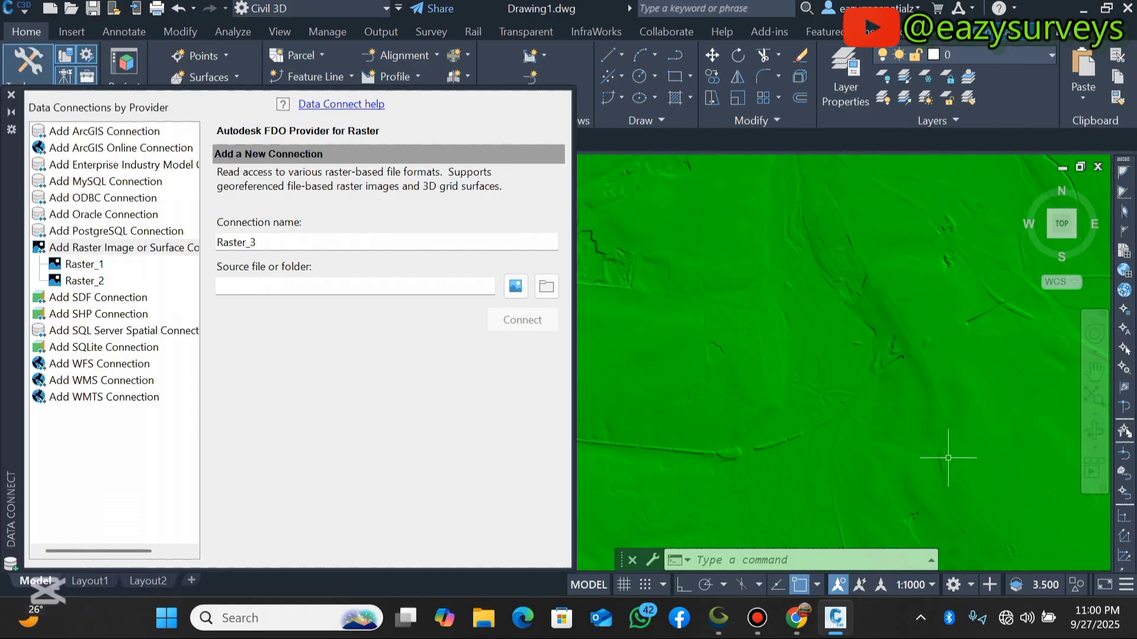
Inspect the terrain and extent of the imported DTM raster, and close the Data Connect palette
scroll(936, 391, "up", 2)
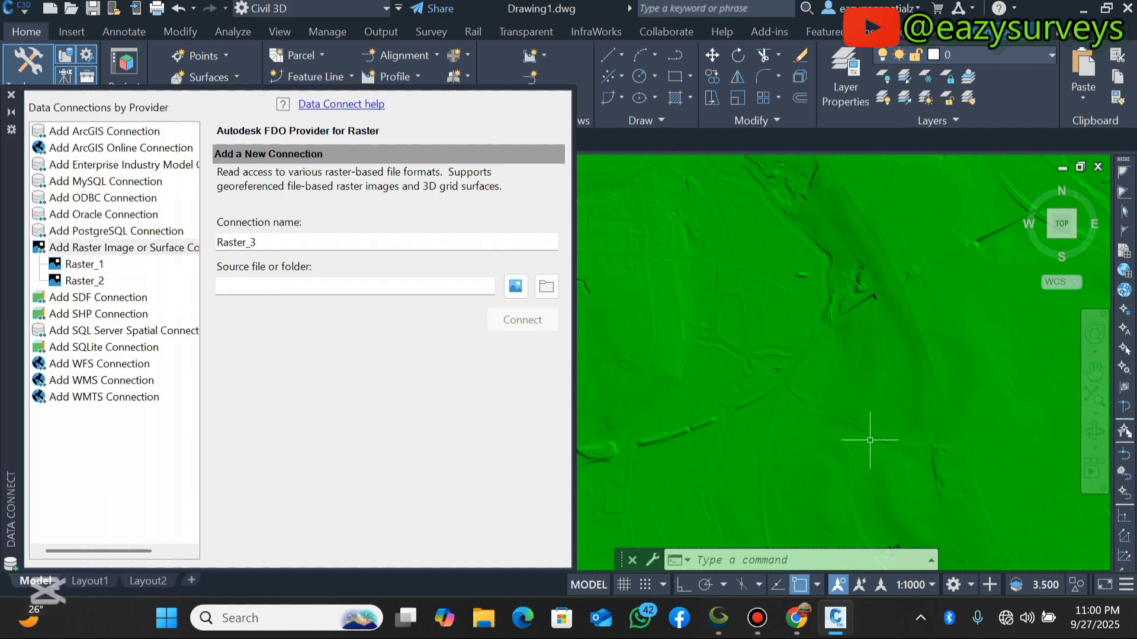
scroll(837, 432, "down", 2)
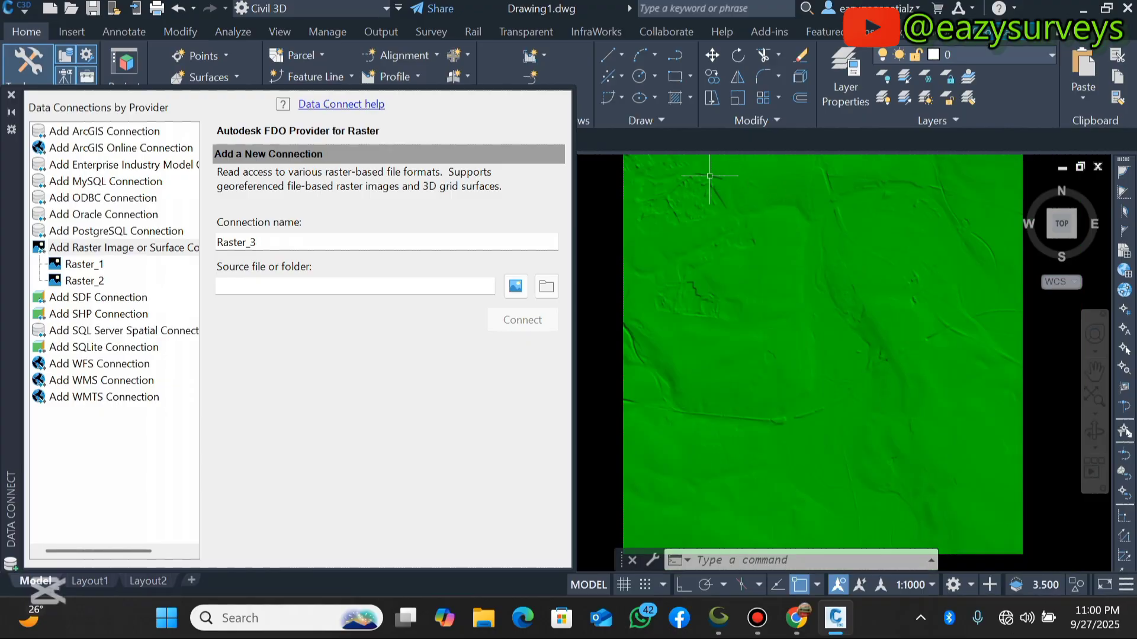
scroll(811, 254, "up", 2)
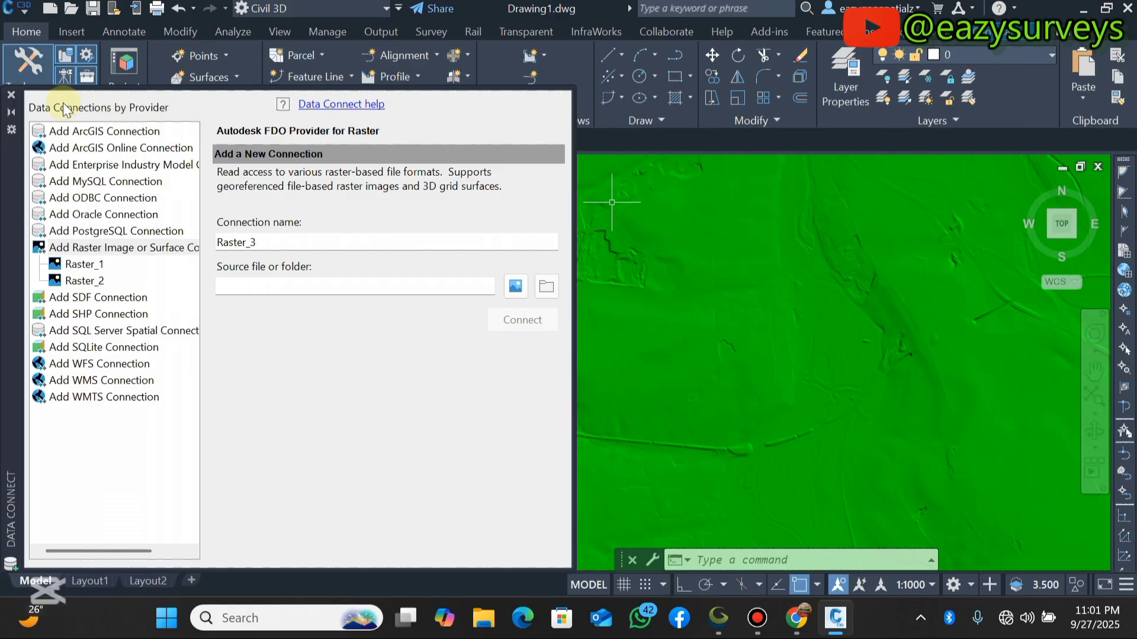
left_click(11, 96)
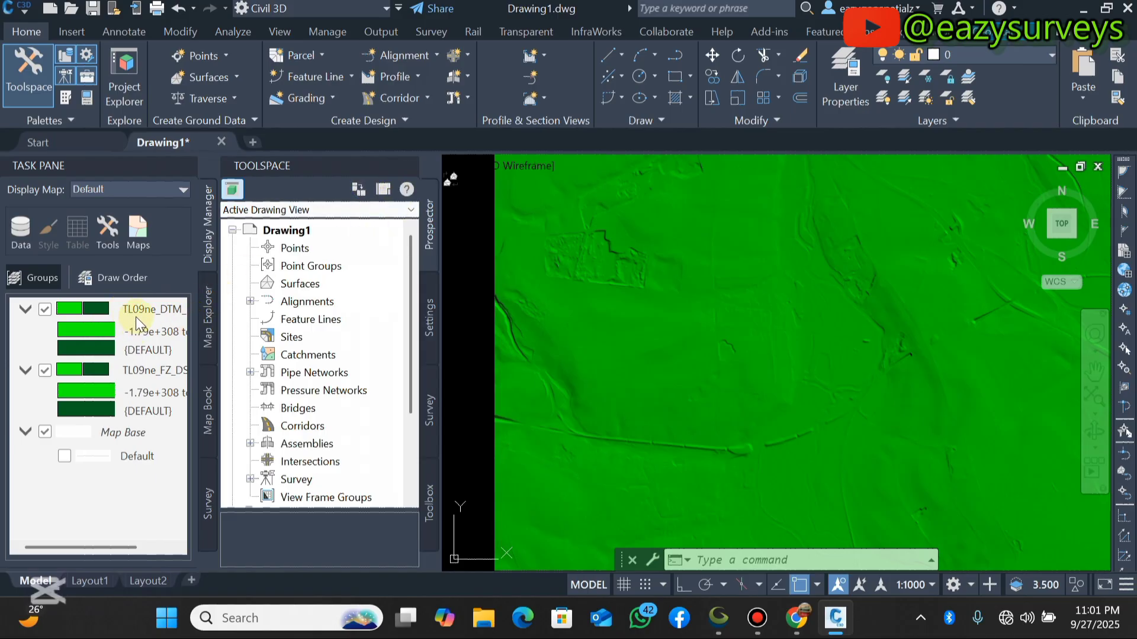
Check the full raster layer names in the Display Manager and hide the TL09ne_DTM_1m layer
left_click(176, 545)
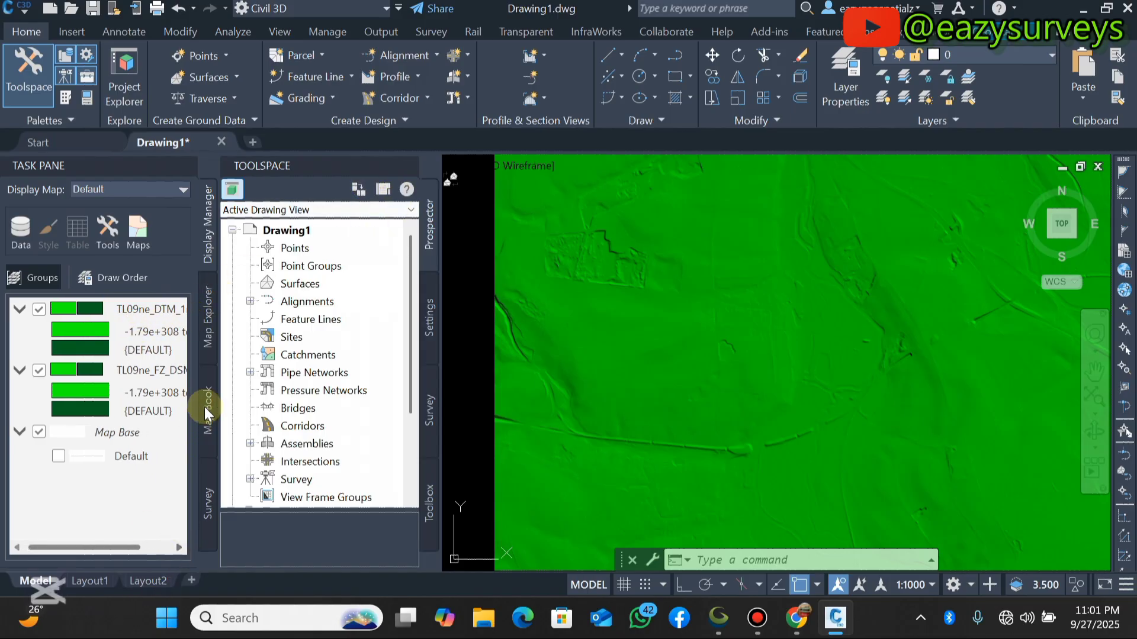
left_click(178, 545)
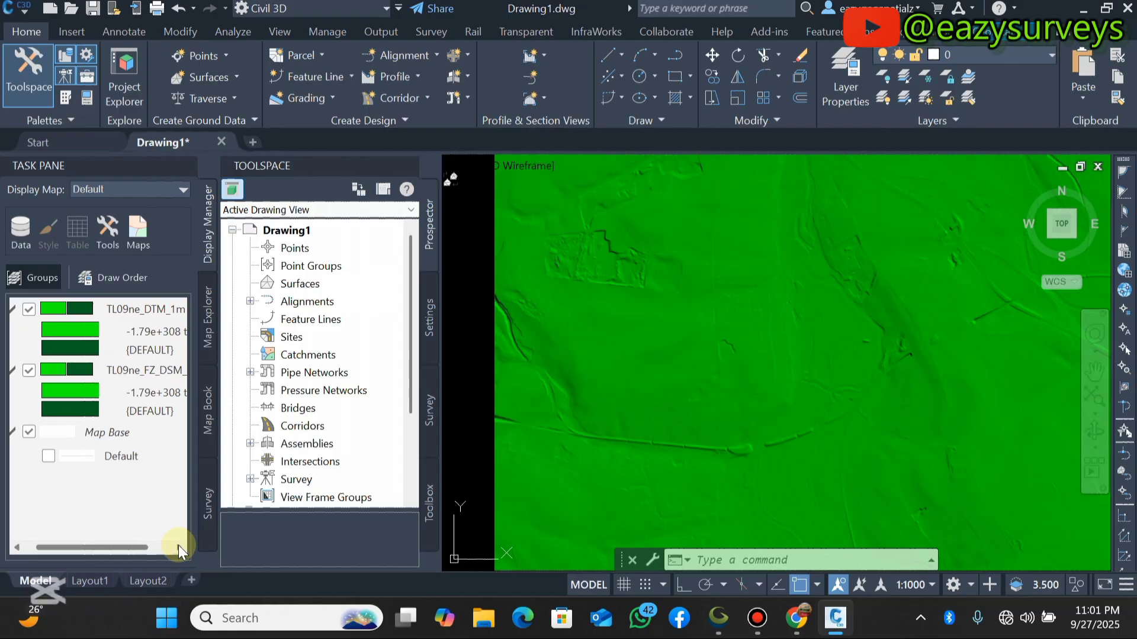
left_click(179, 545)
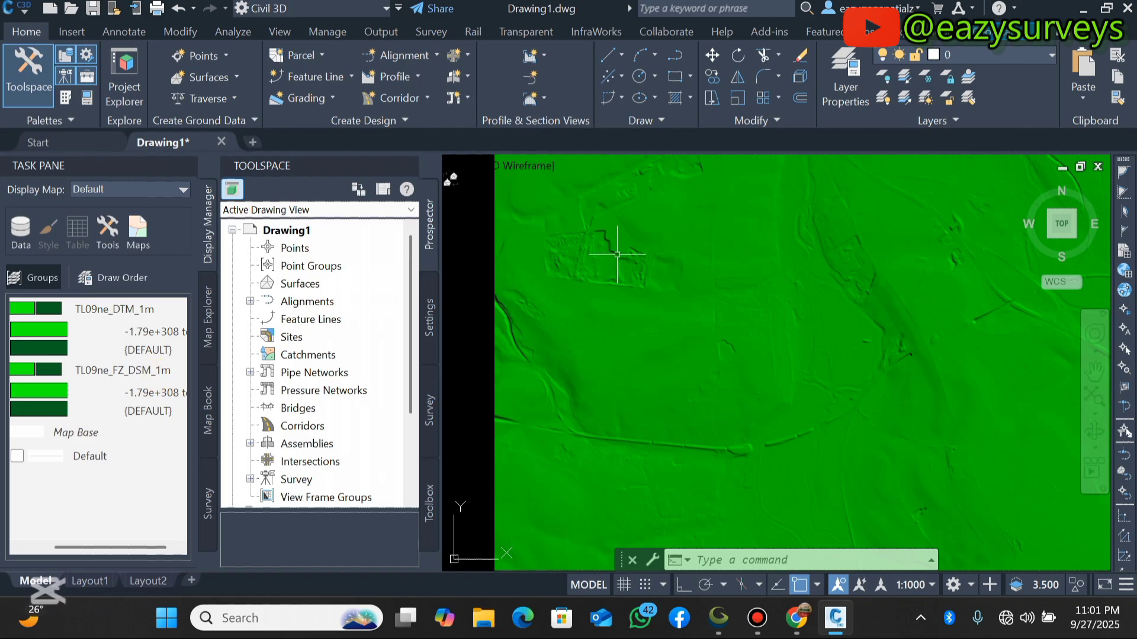
left_click_drag(123, 546, 73, 551)
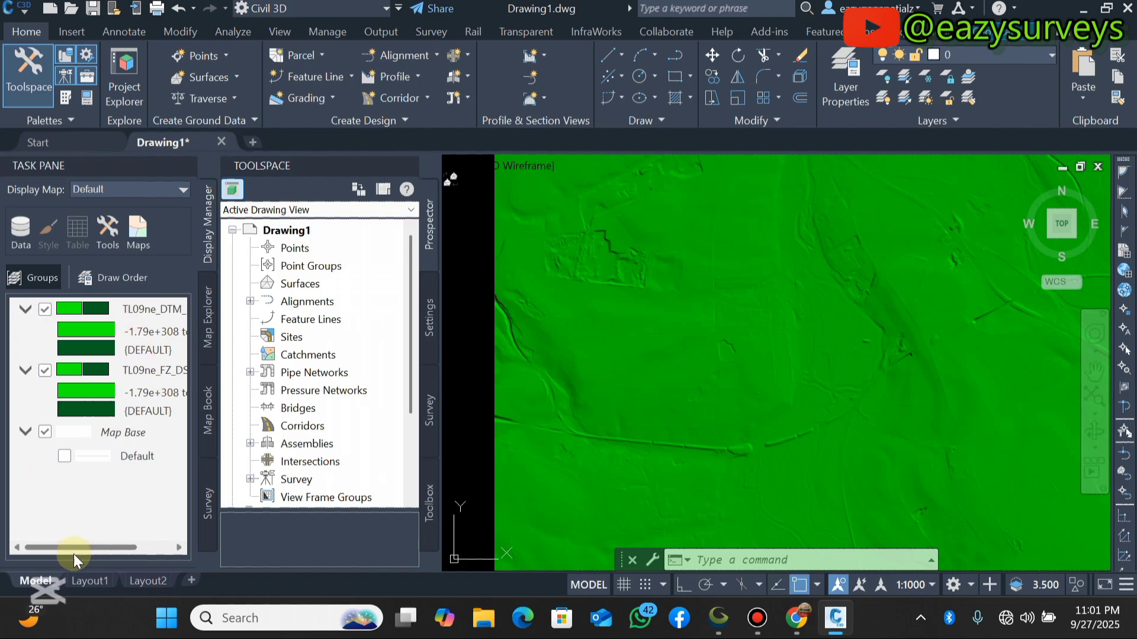
left_click(47, 314)
left_click(45, 311)
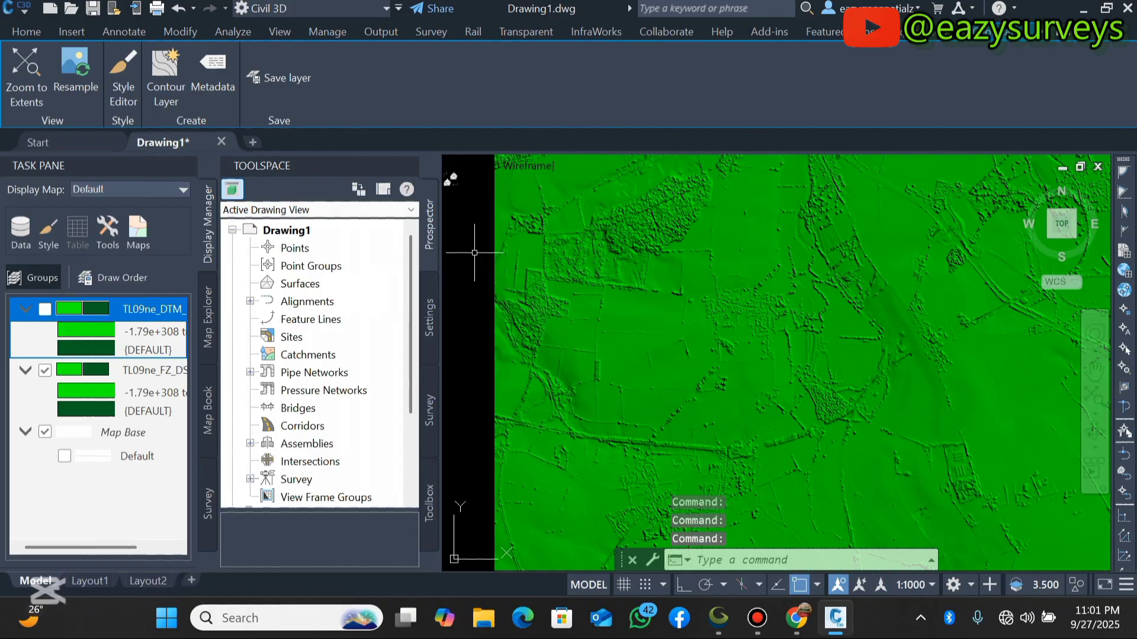
Examine the trees, buildings and overall extent of the DSM raster in the drawing
scroll(687, 236, "up", 3)
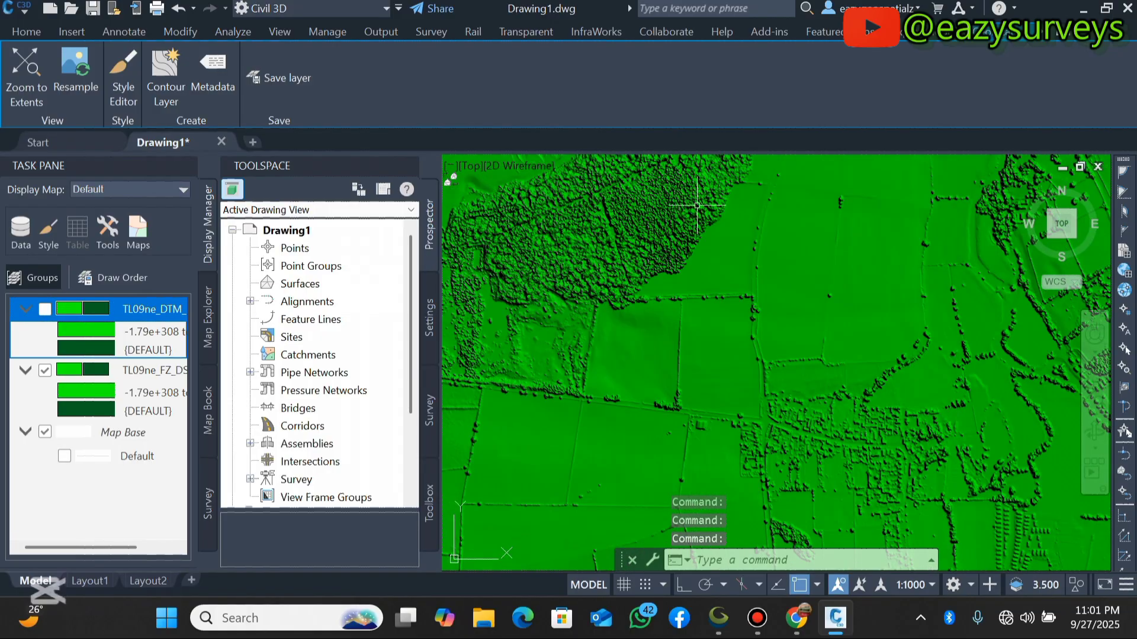
scroll(725, 260, "up", 4)
scroll(724, 261, "down", 5)
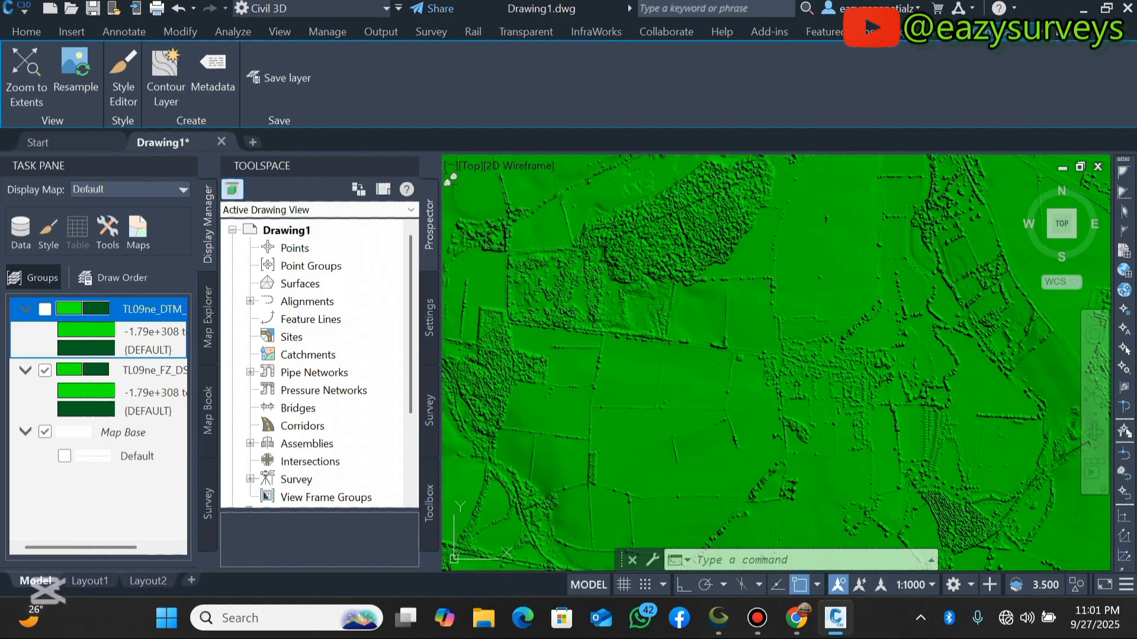
scroll(724, 261, "down", 2)
scroll(964, 436, "down", 1)
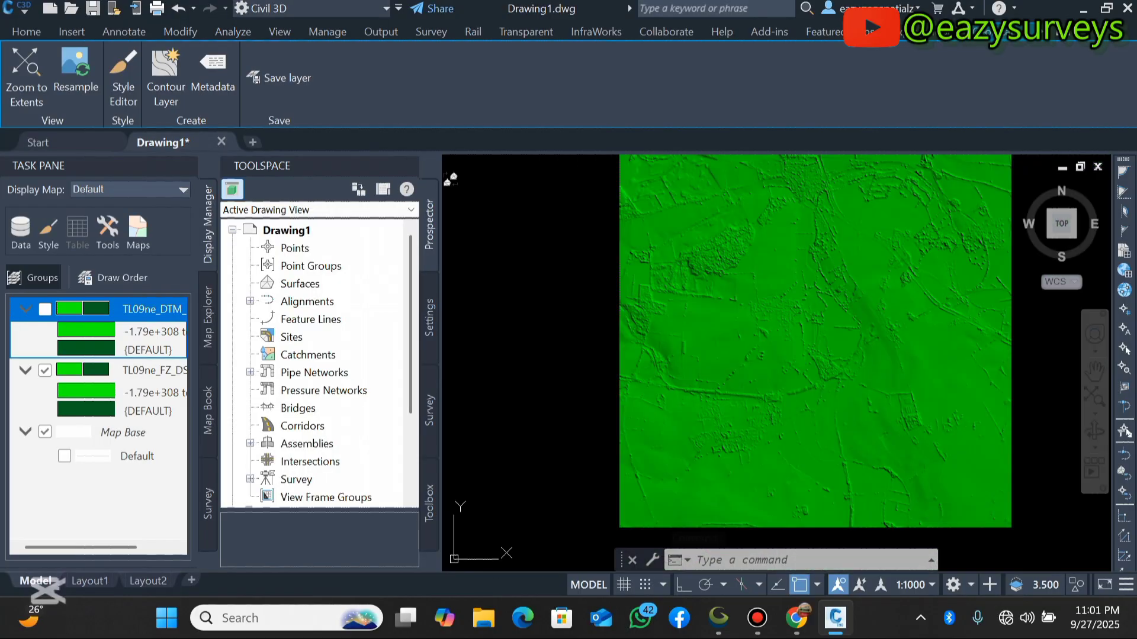
scroll(918, 395, "up", 4)
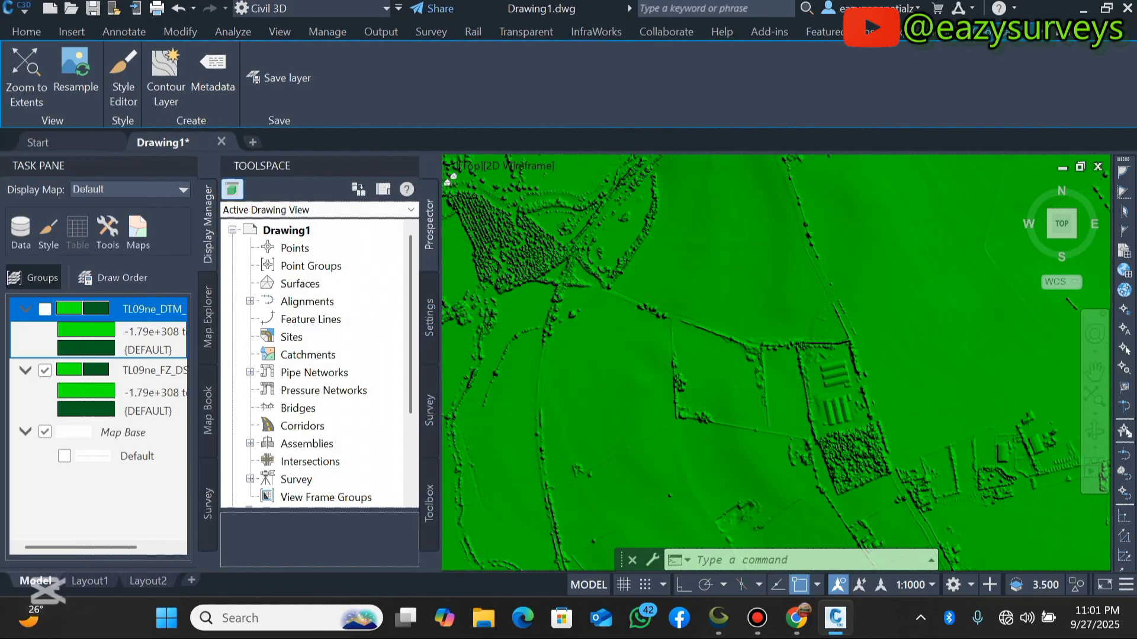
scroll(835, 391, "up", 2)
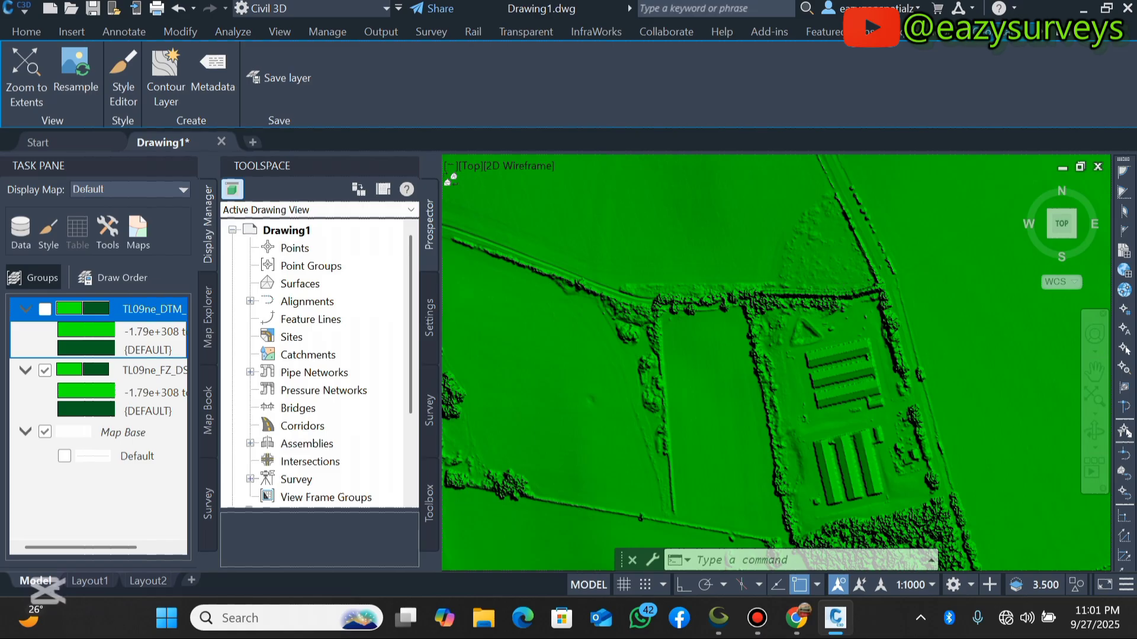
scroll(835, 335, "up", 2)
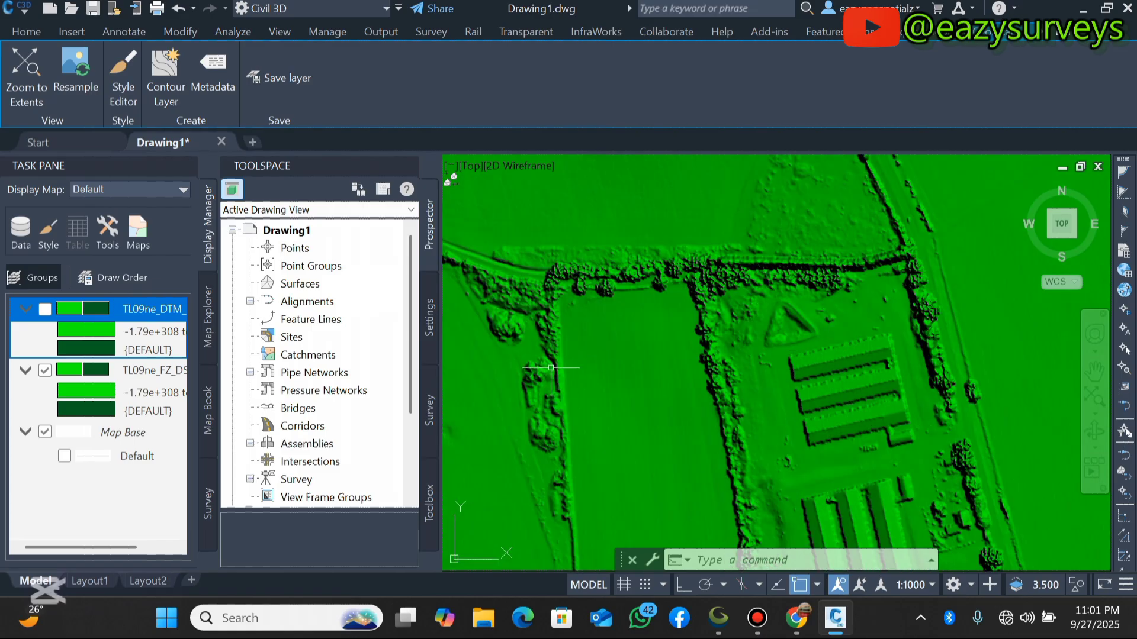
Hide the TL09ne_FZ_DSM_1m layer and show the TL09ne_DTM_1m layer to view the bare terrain over the same area
left_click(46, 369)
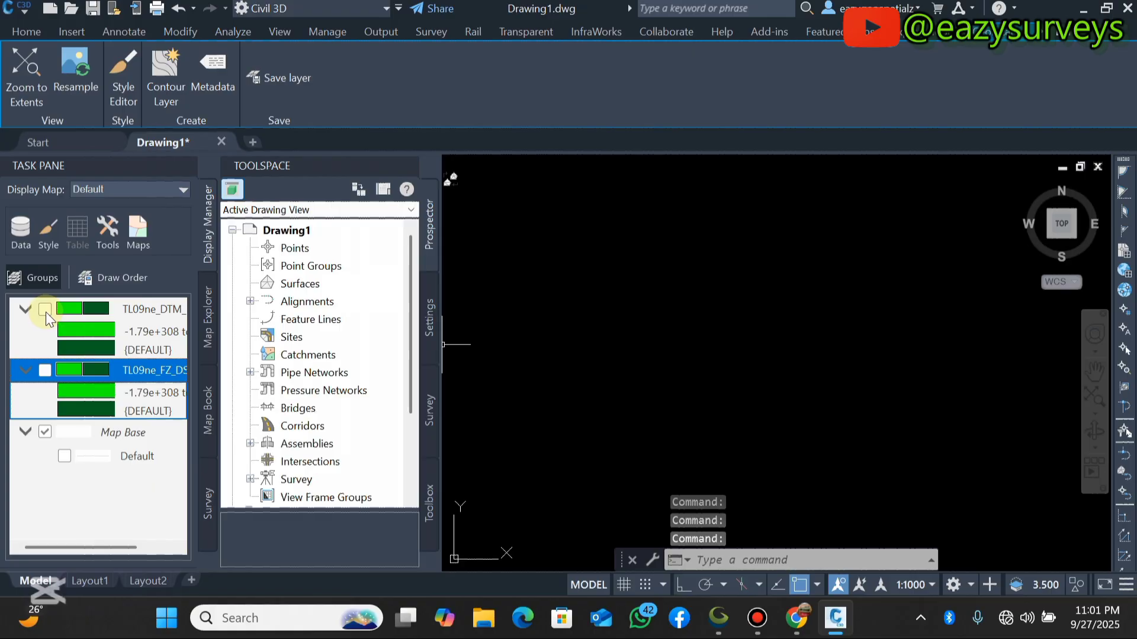
left_click(45, 309)
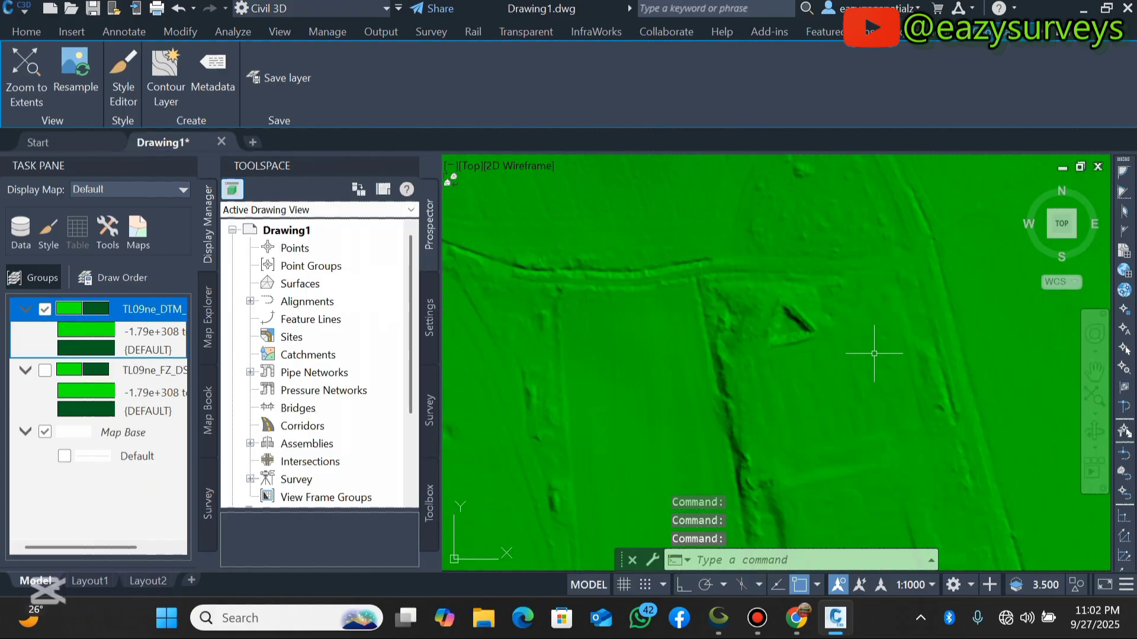
scroll(868, 343, "down", 2)
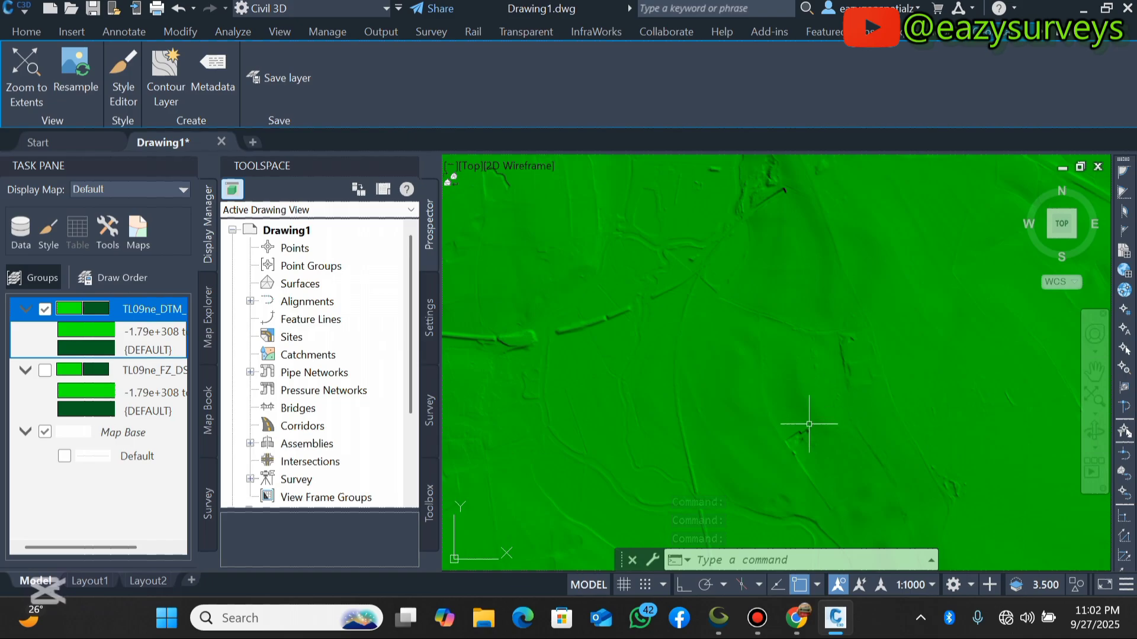
left_click(152, 308)
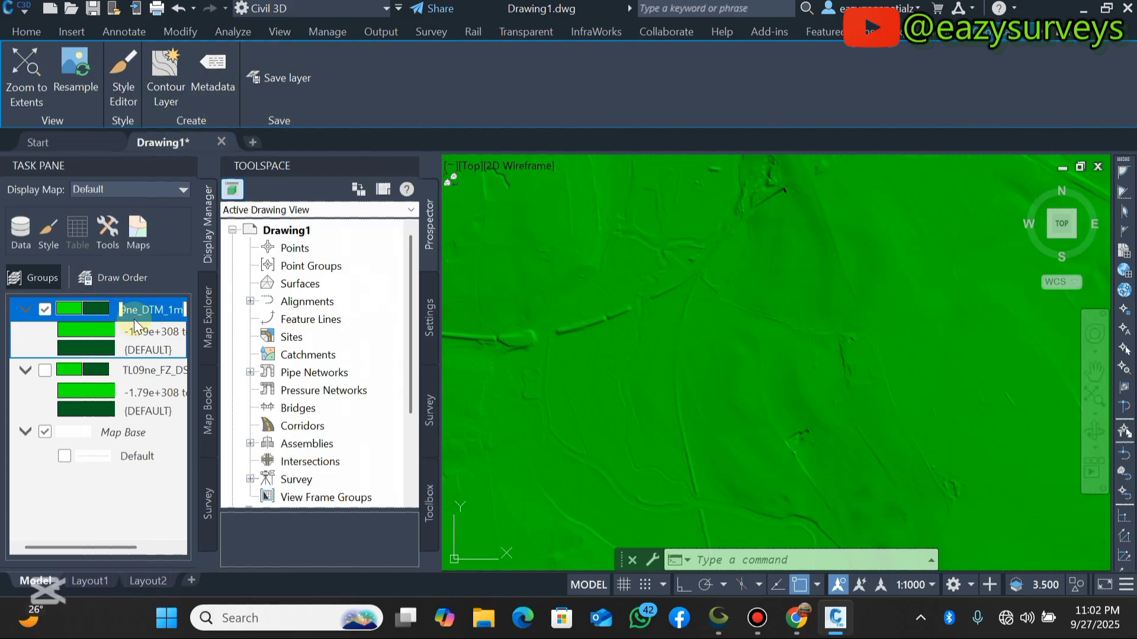
left_click(136, 368)
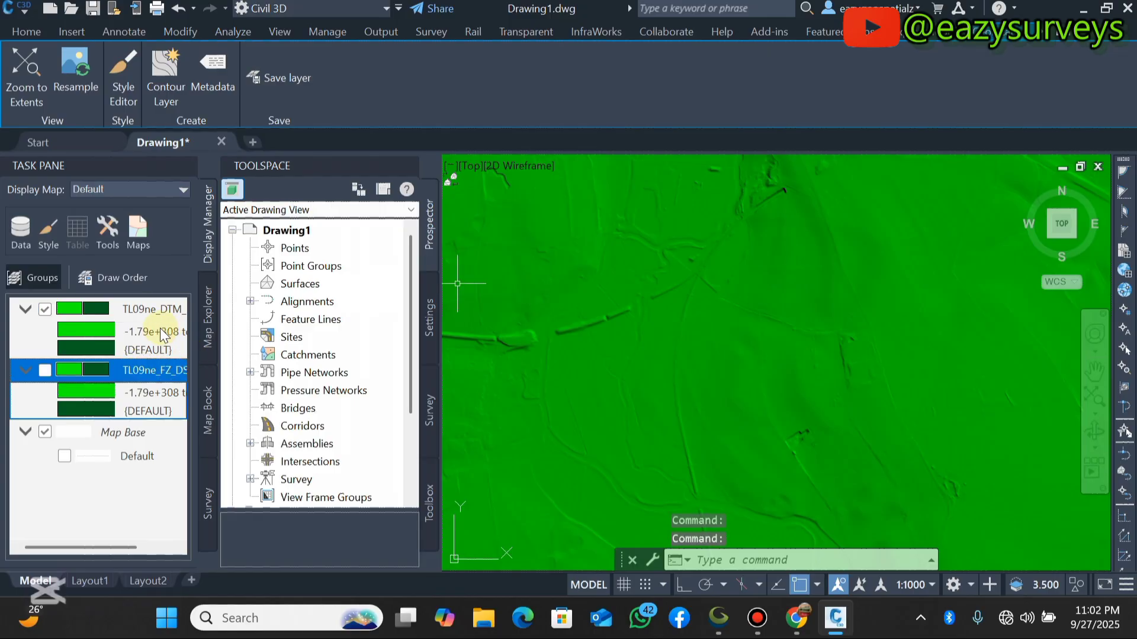
left_click(137, 306)
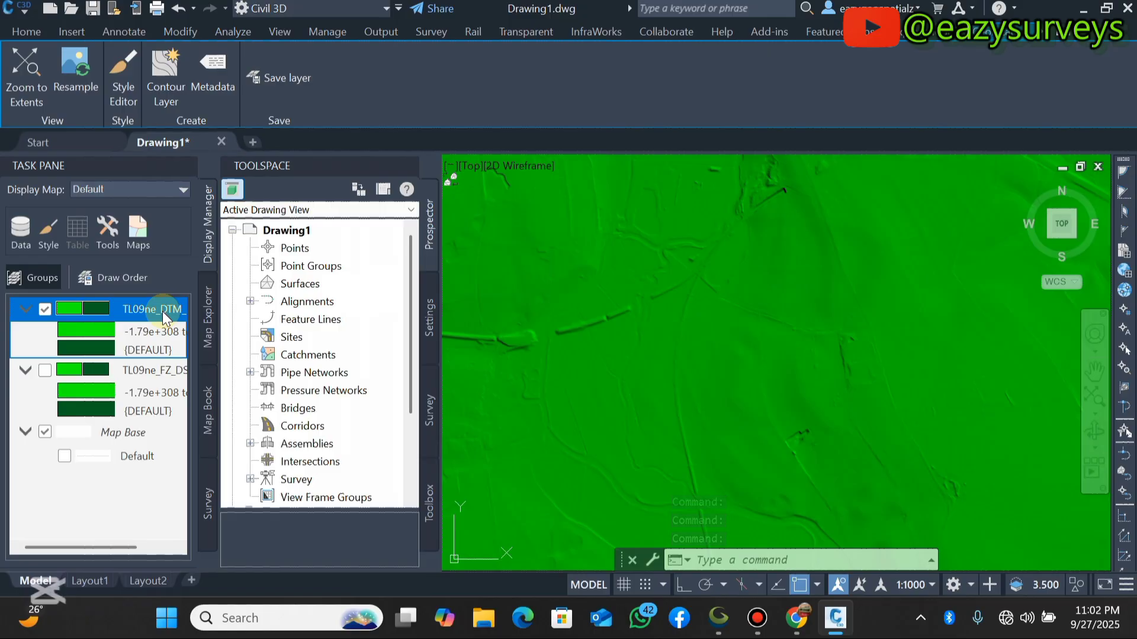
left_click(144, 371)
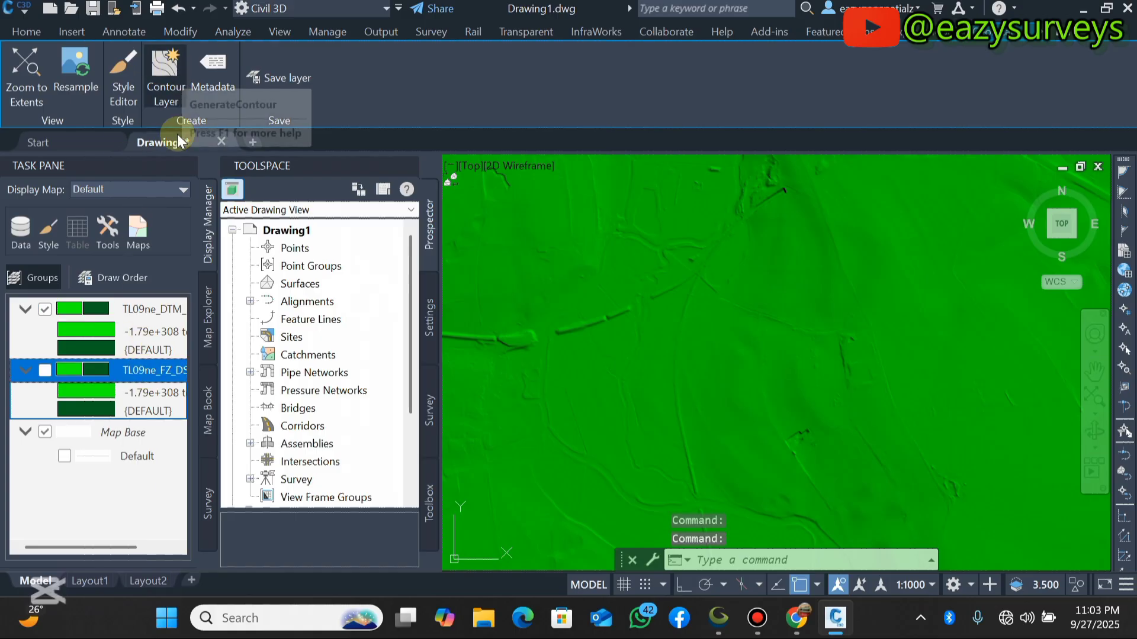
Set up a contour layer from the TL09ne_DTM_1m raster with a 20-meter interval, elevation labels and Polyline output
left_click(151, 309)
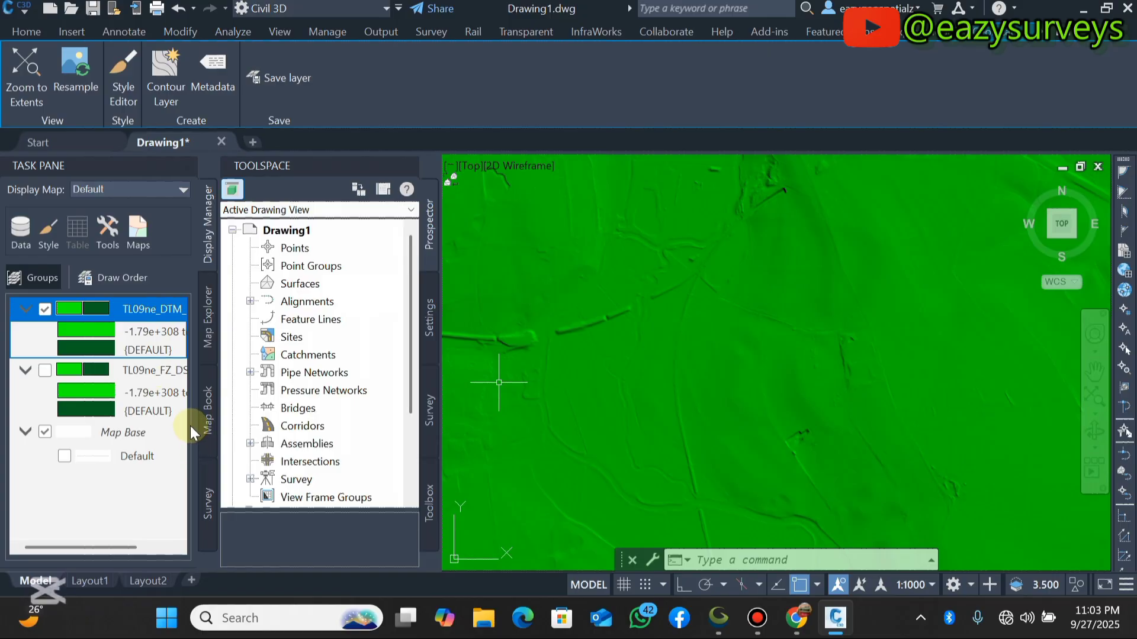
left_click(181, 545)
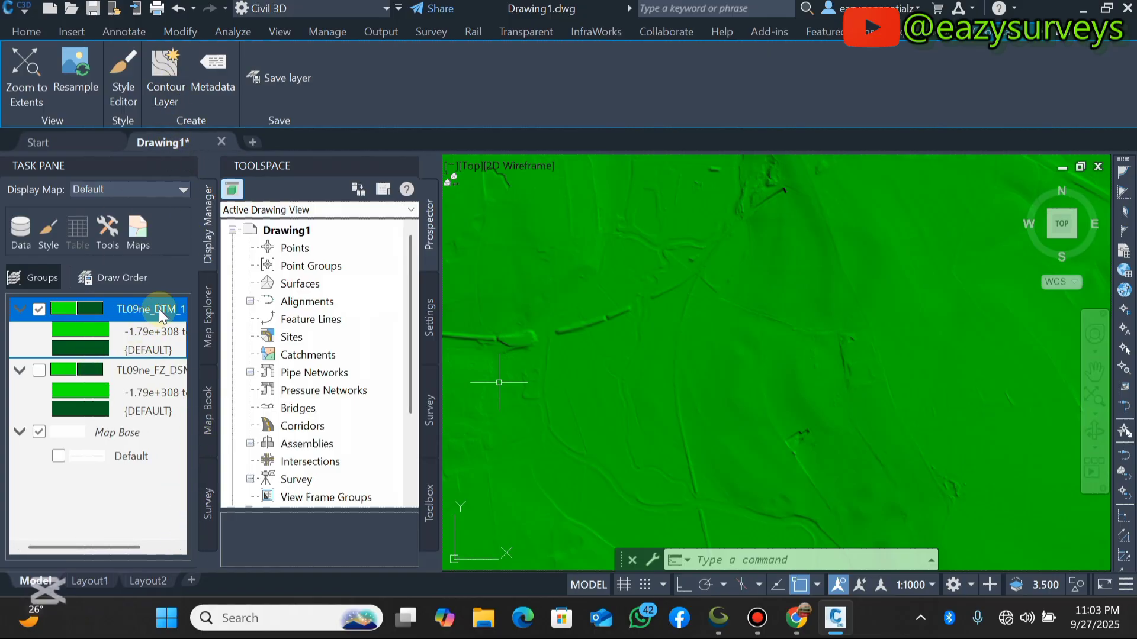
left_click(164, 71)
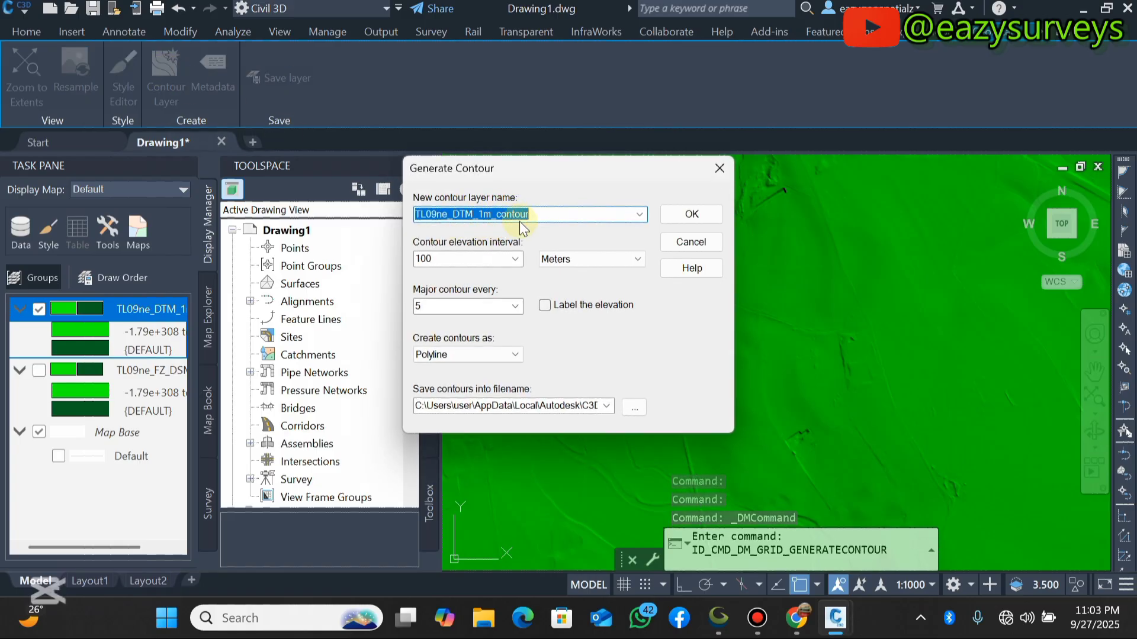
left_click(515, 259)
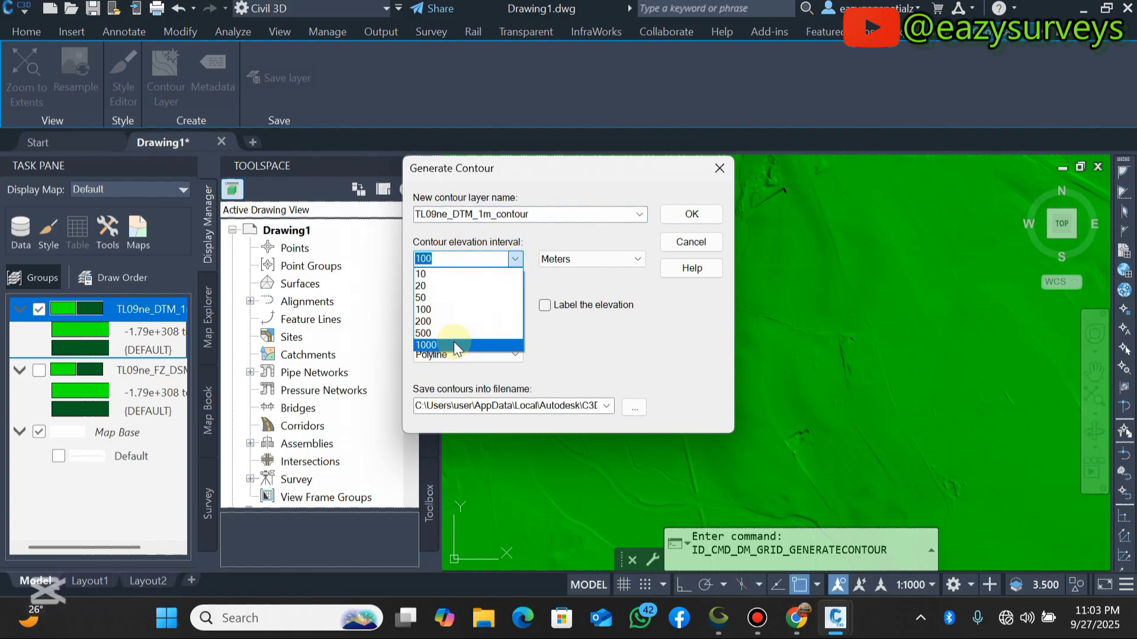
left_click(438, 285)
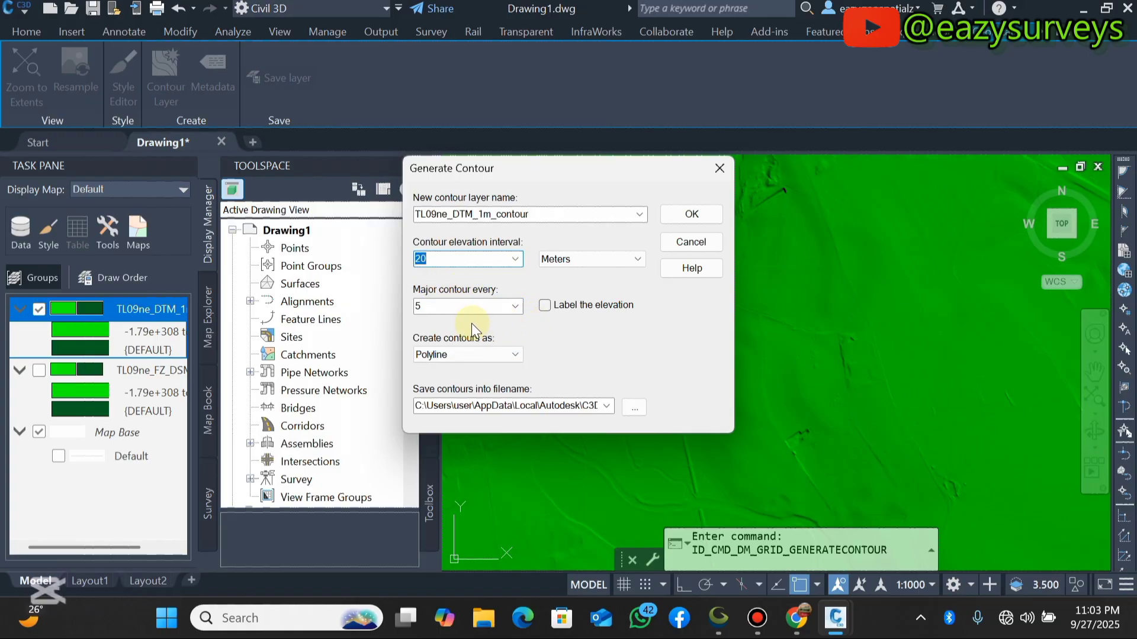
double_click(457, 307)
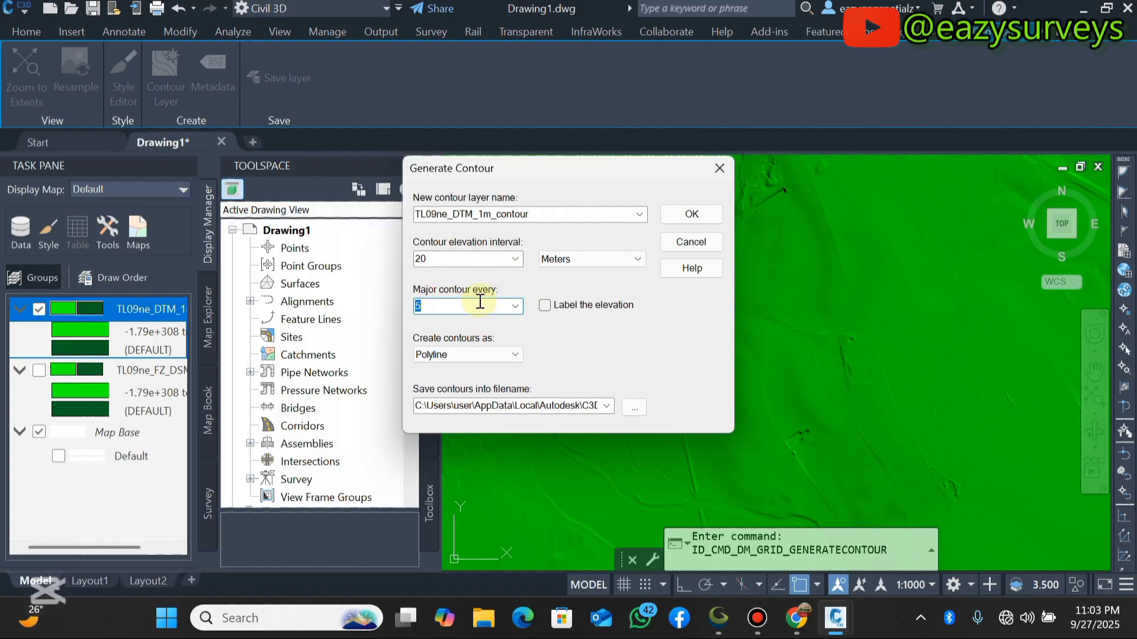
left_click(545, 306)
left_click(514, 355)
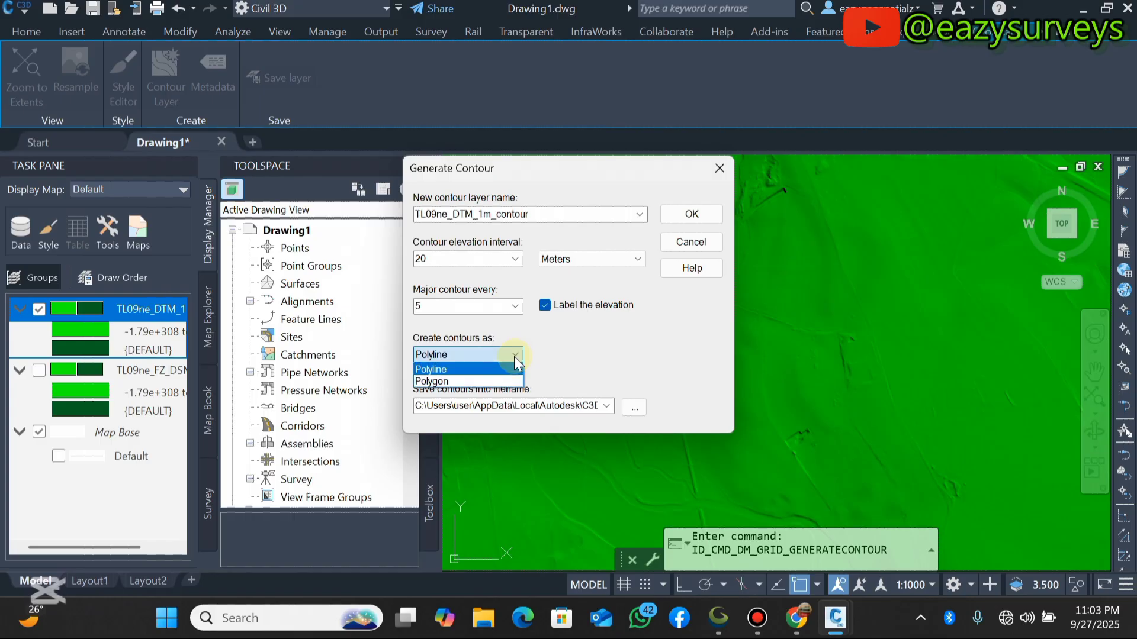
left_click(514, 357)
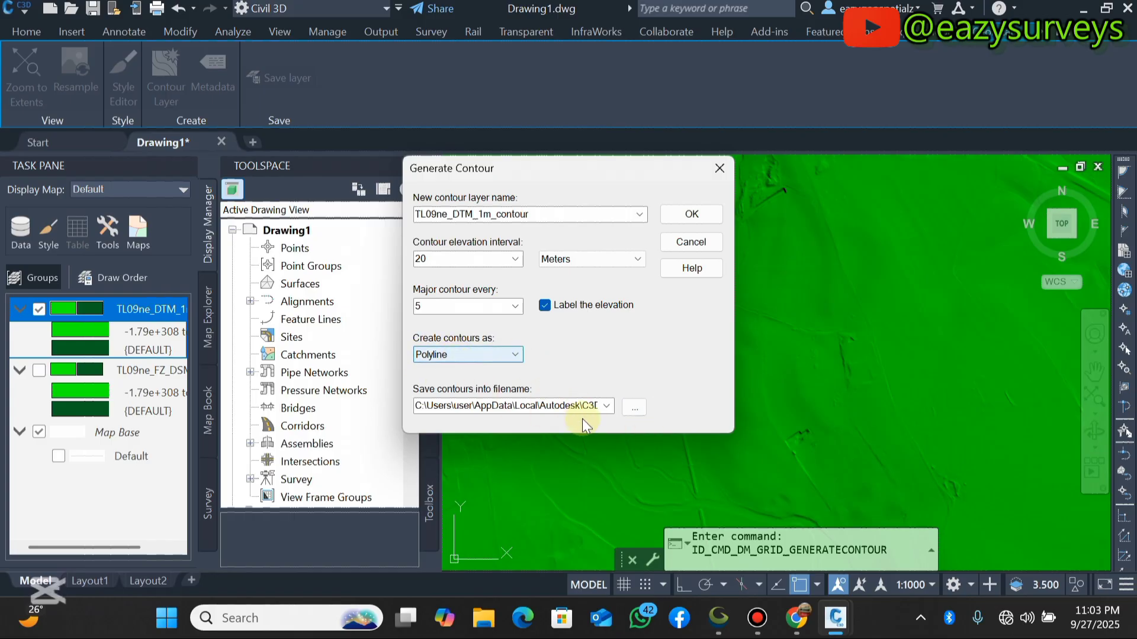
Set the contour output file to DTM_CONTOUR in SDF format in the lidar composite DTM folder and generate the contours
left_click(631, 408)
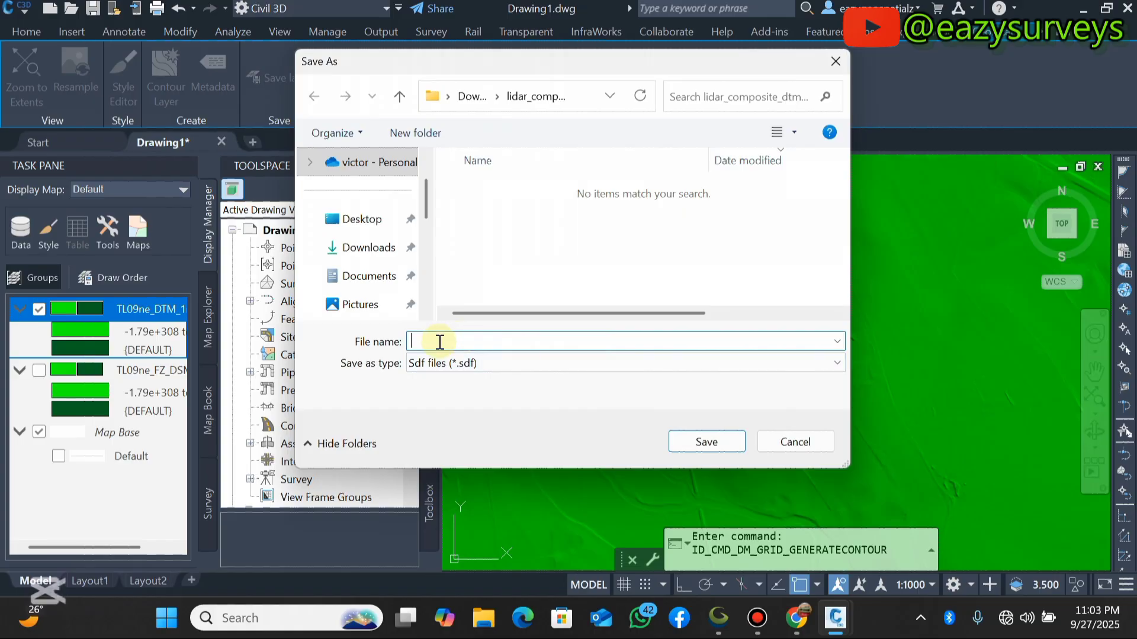
type("DTM_CONTOUR")
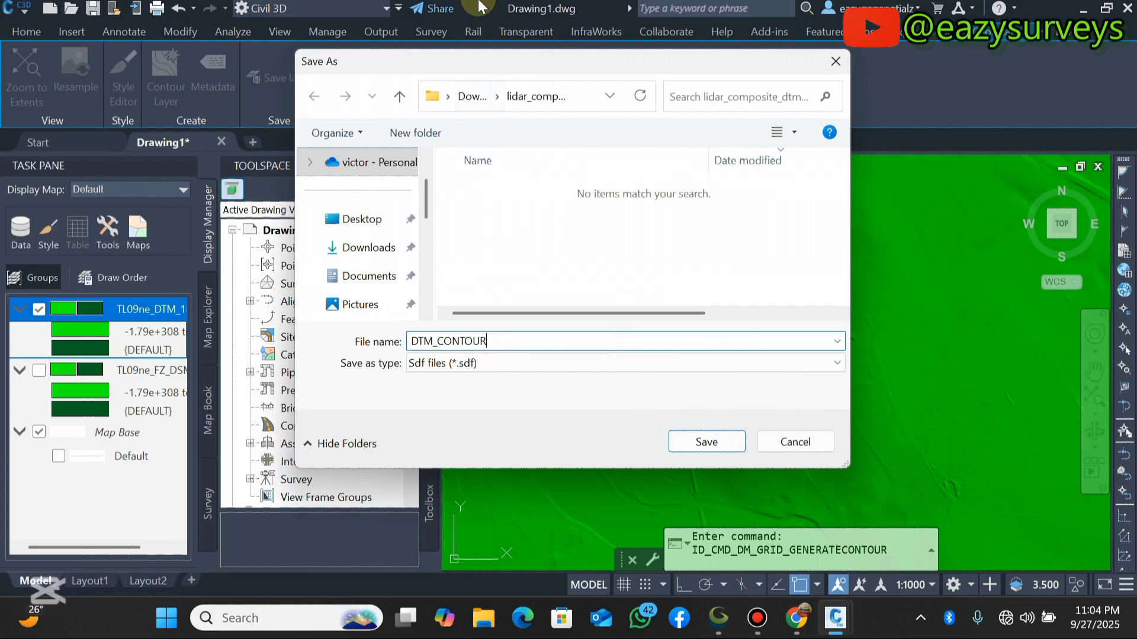
left_click(709, 440)
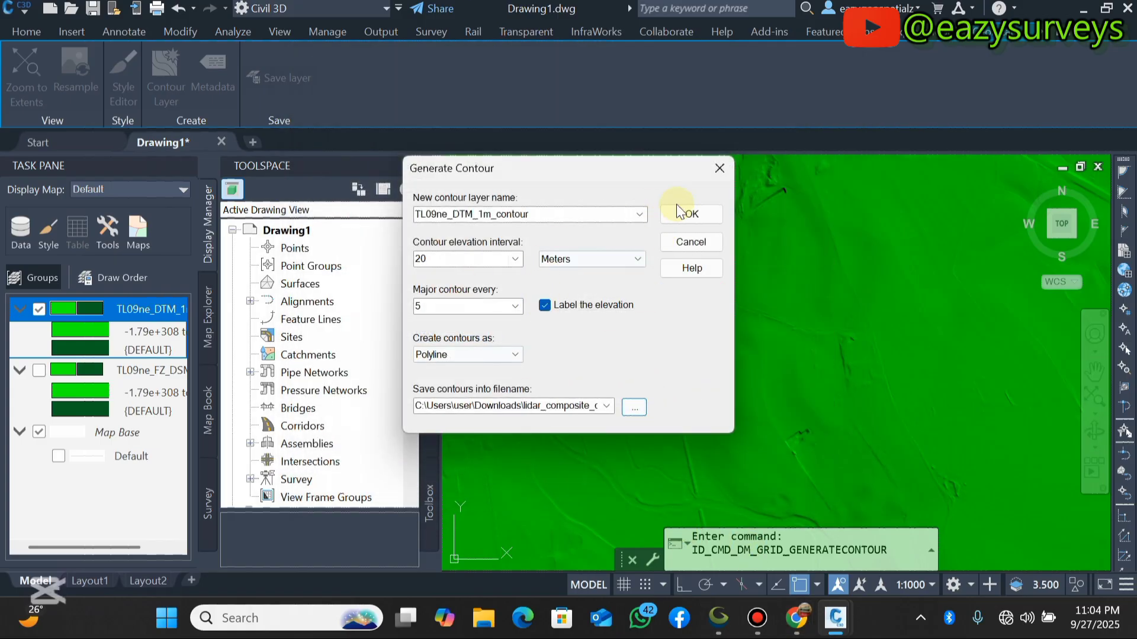
left_click(701, 212)
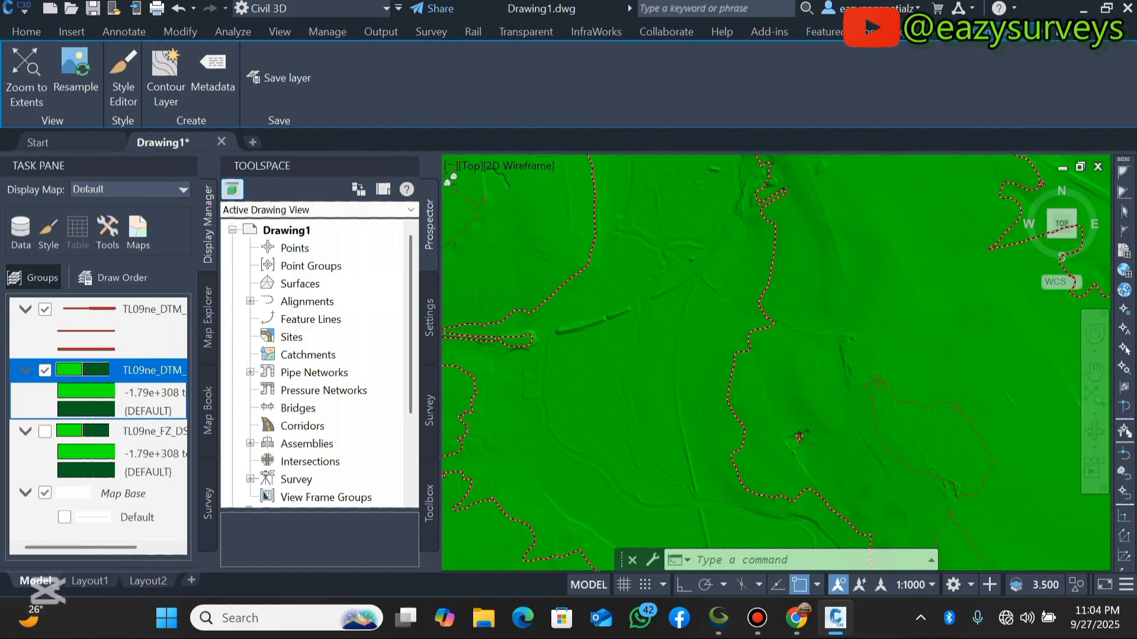
left_click(237, 357)
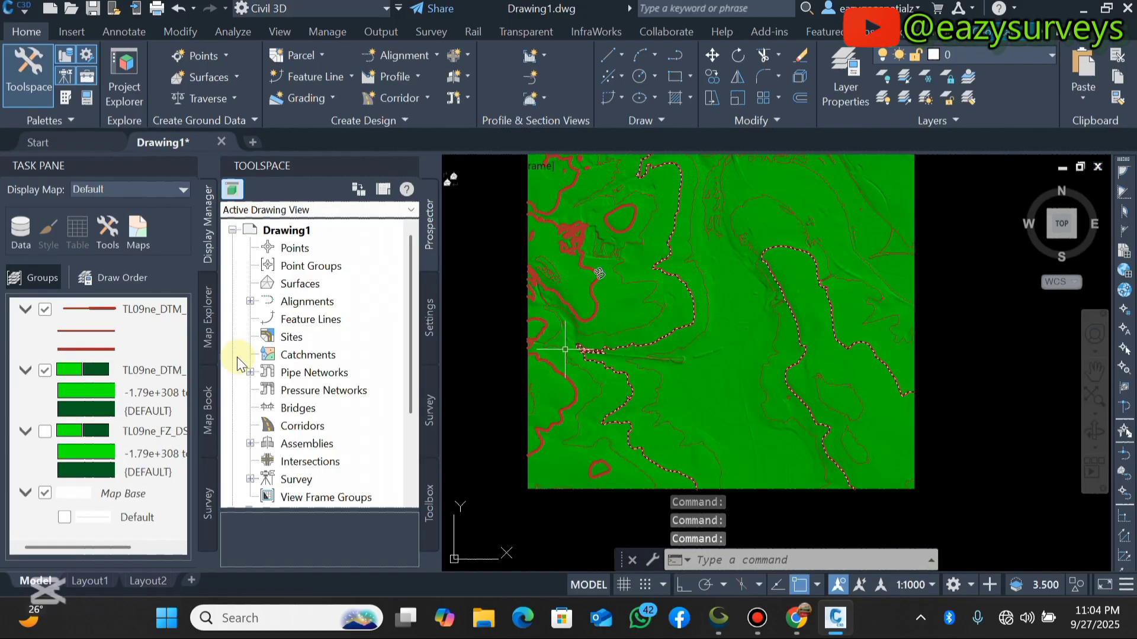
Change the line color of the minor contours (IsMajor = False) to white in the contour layer's style, and close the Style Editor
left_click(154, 308)
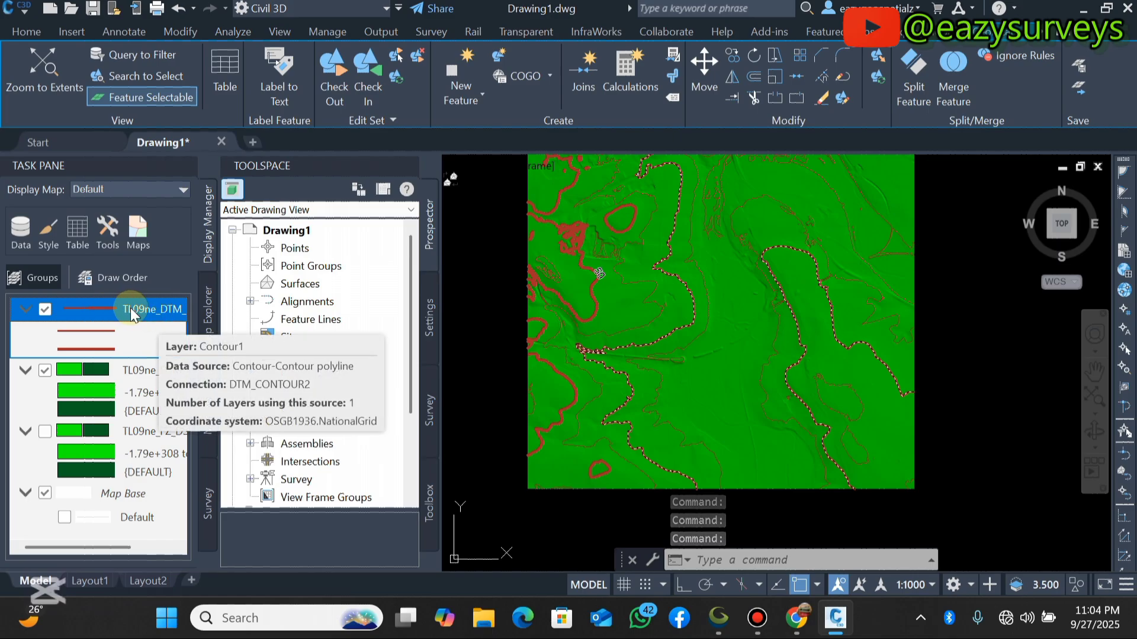
right_click(130, 308)
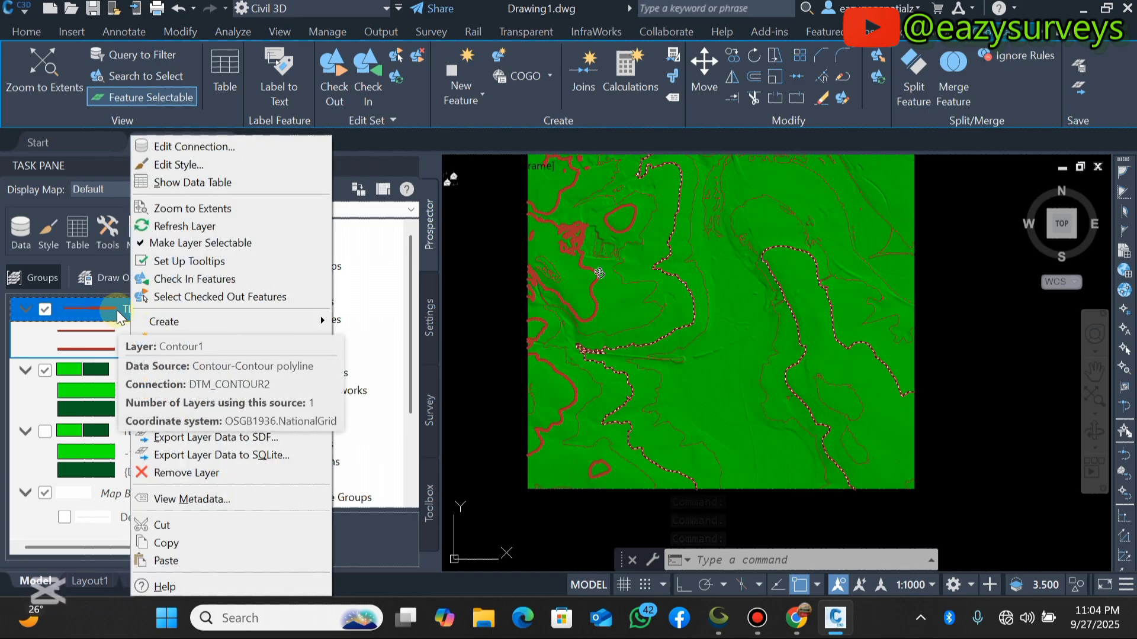
left_click(177, 165)
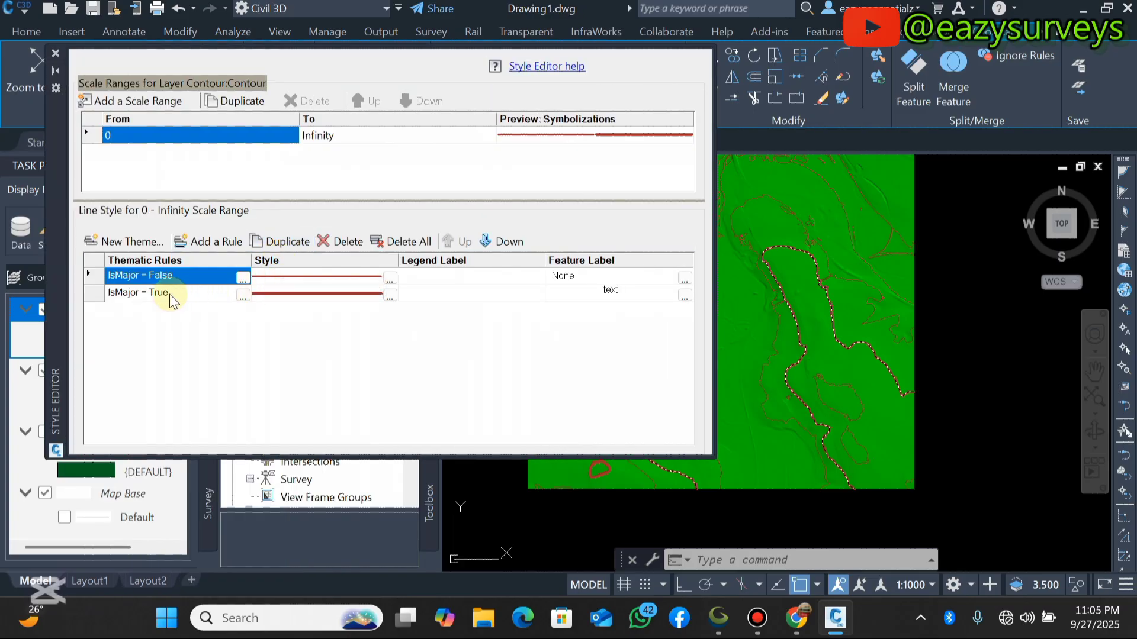
left_click(390, 278)
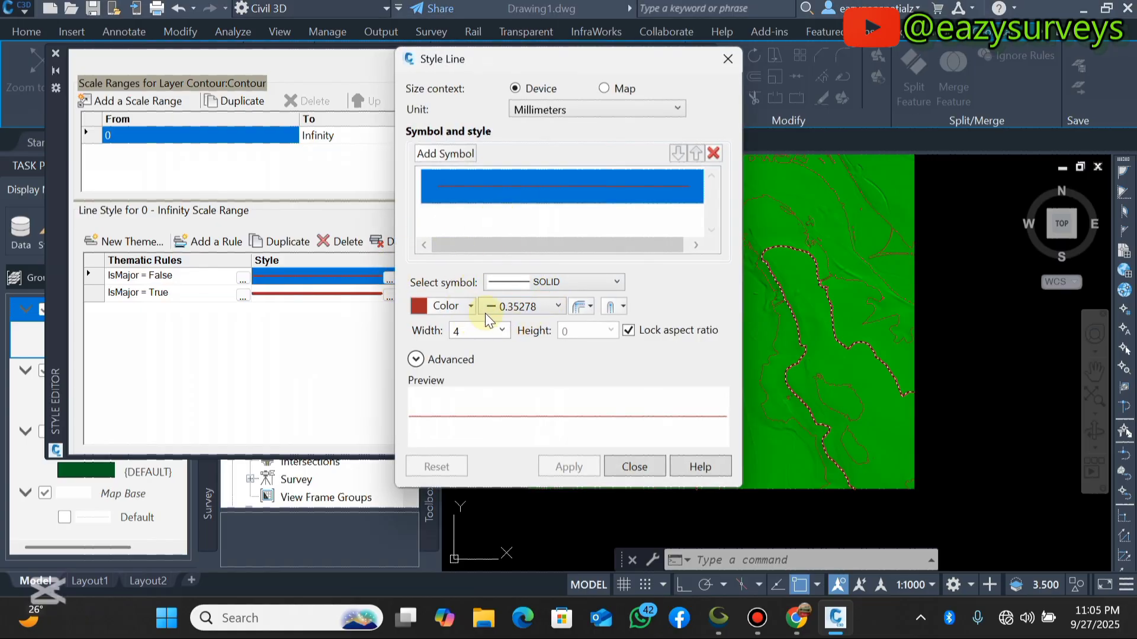
left_click(468, 303)
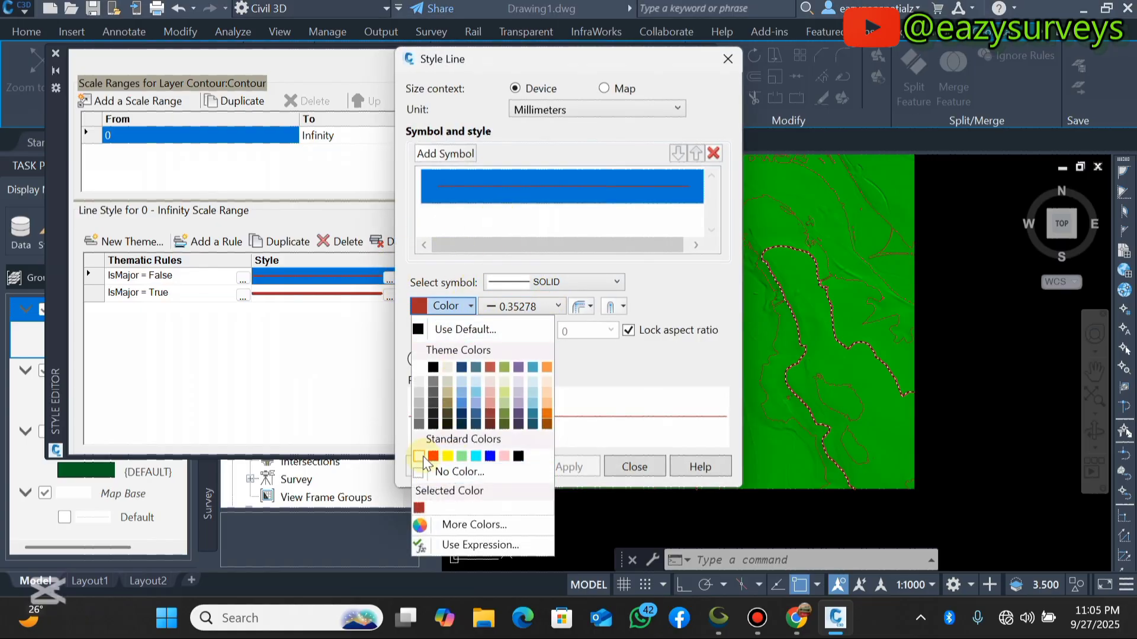
left_click(422, 456)
left_click(574, 465)
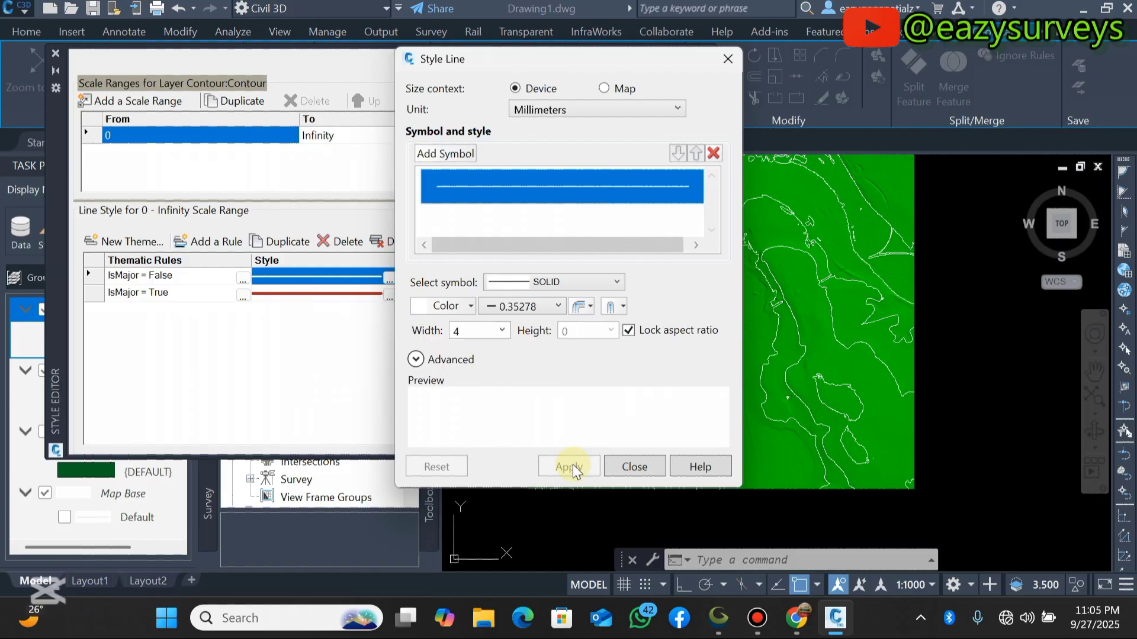
left_click(635, 467)
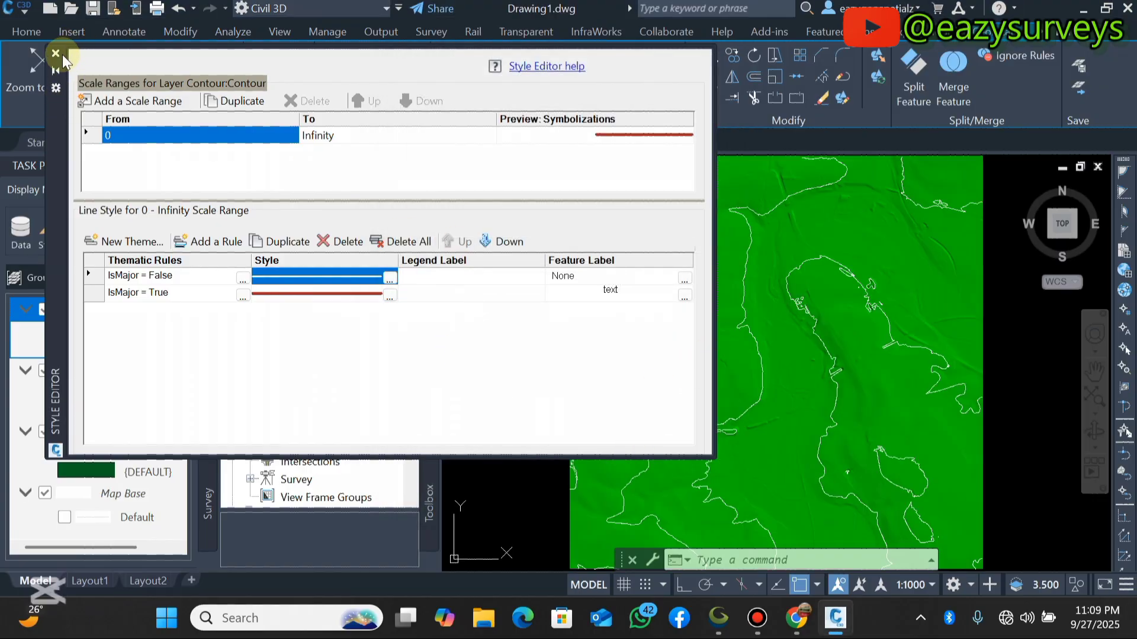
left_click(55, 53)
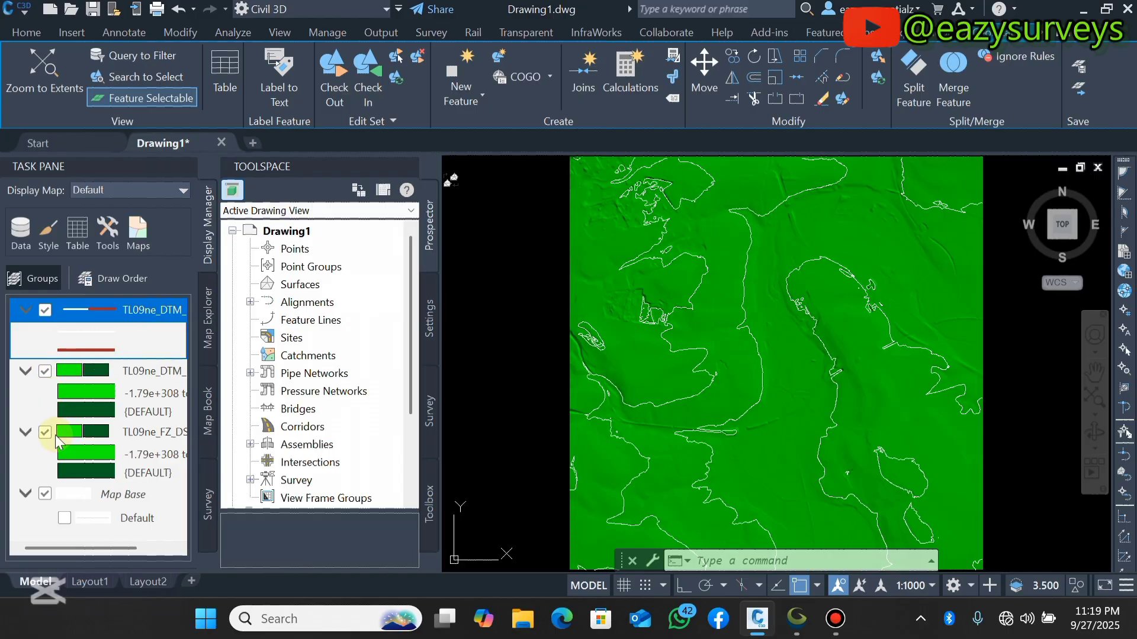
Hide the TL09ne_DTM_1m raster and the contour layer so only the DSM raster is shown
left_click(45, 371)
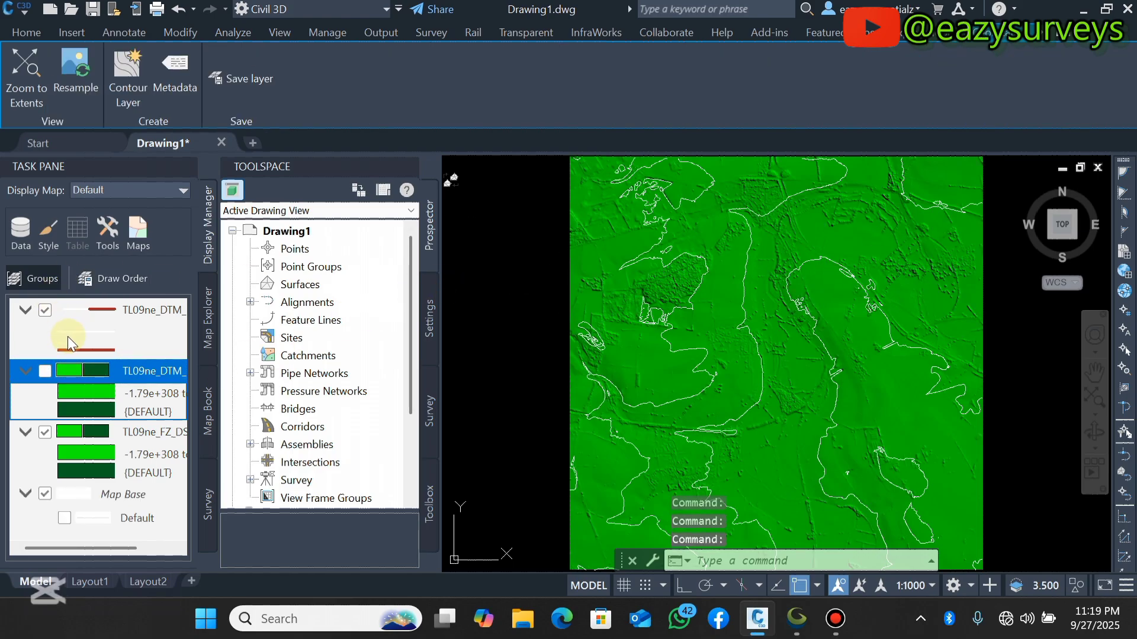
left_click(45, 310)
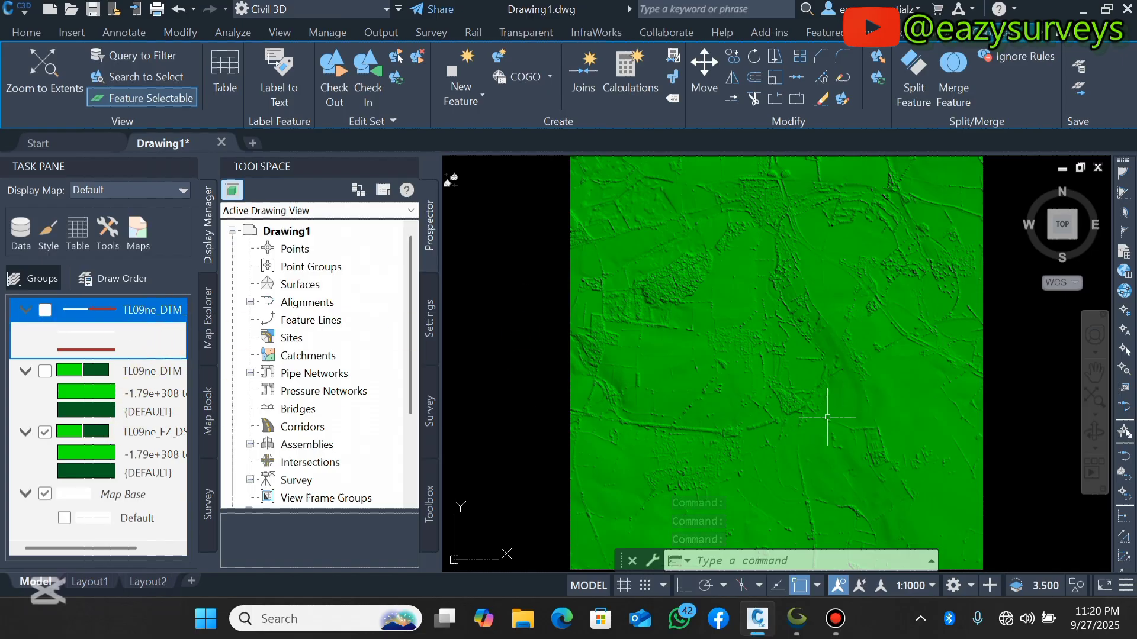
Compare the buildings and trees in the DSM with the bare terrain by showing the TL09ne_DTM_1m layer and hiding it again
scroll(879, 416, "up", 5)
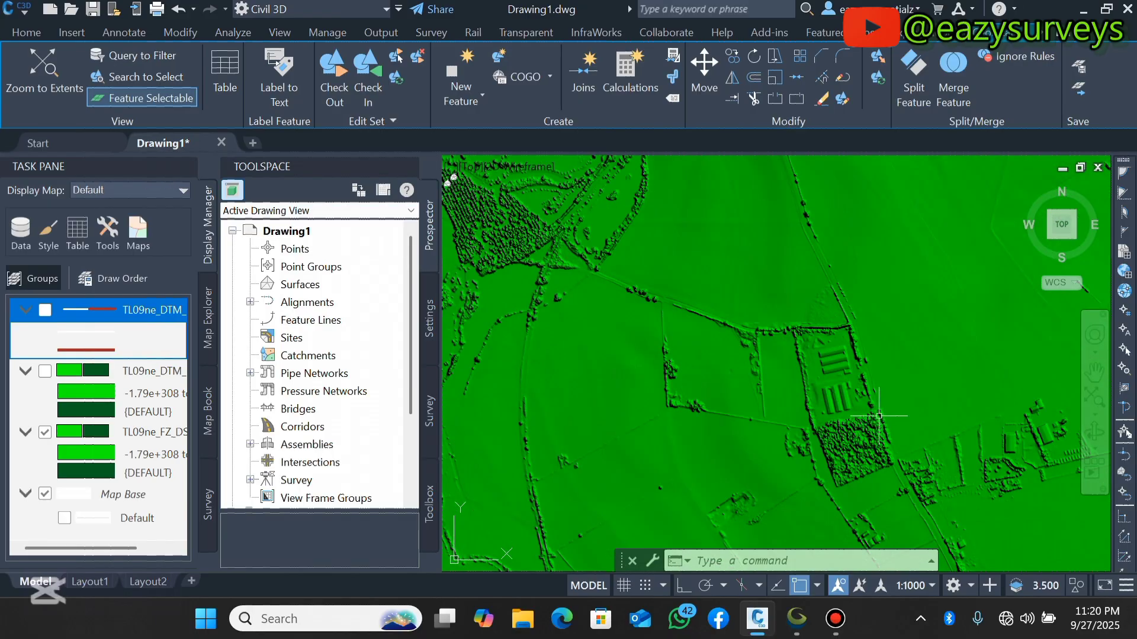
scroll(834, 379, "up", 3)
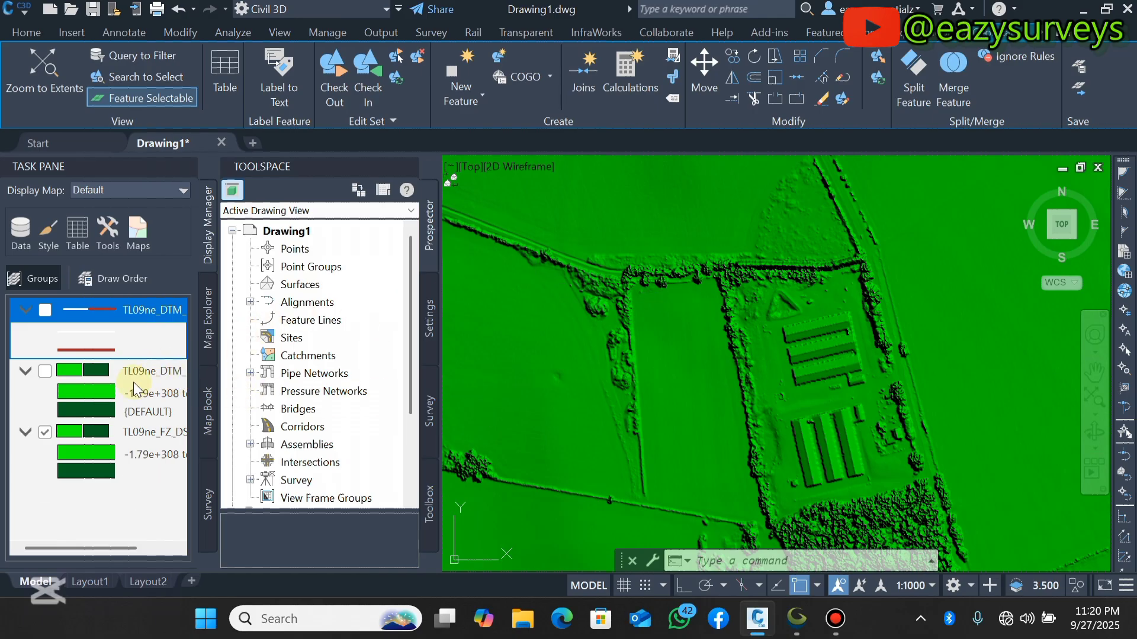
left_click(43, 372)
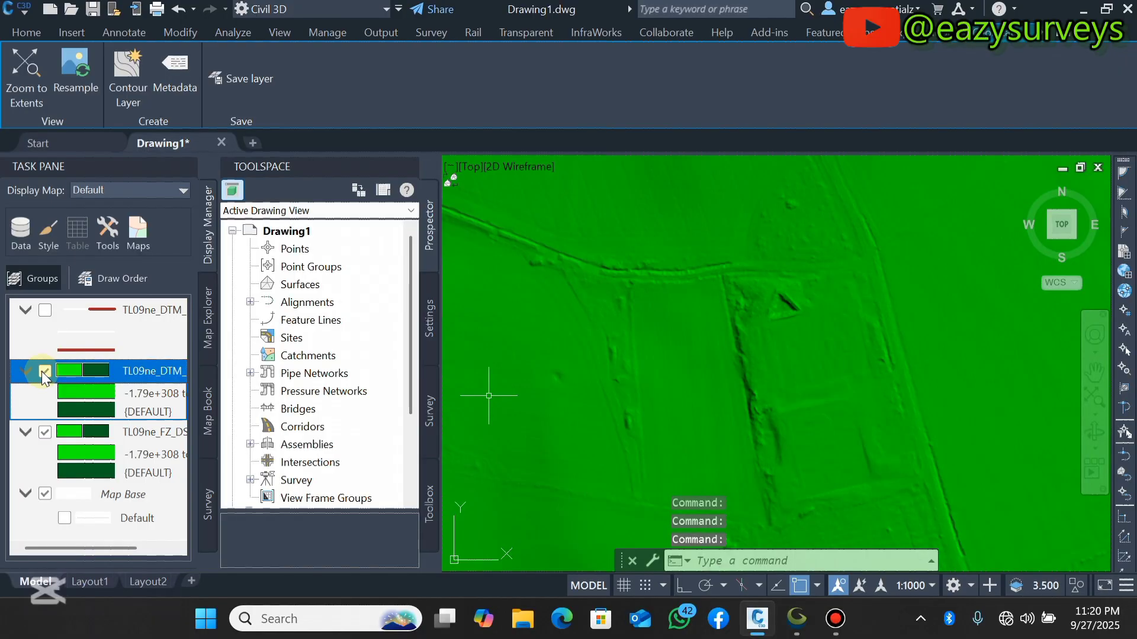
left_click(44, 371)
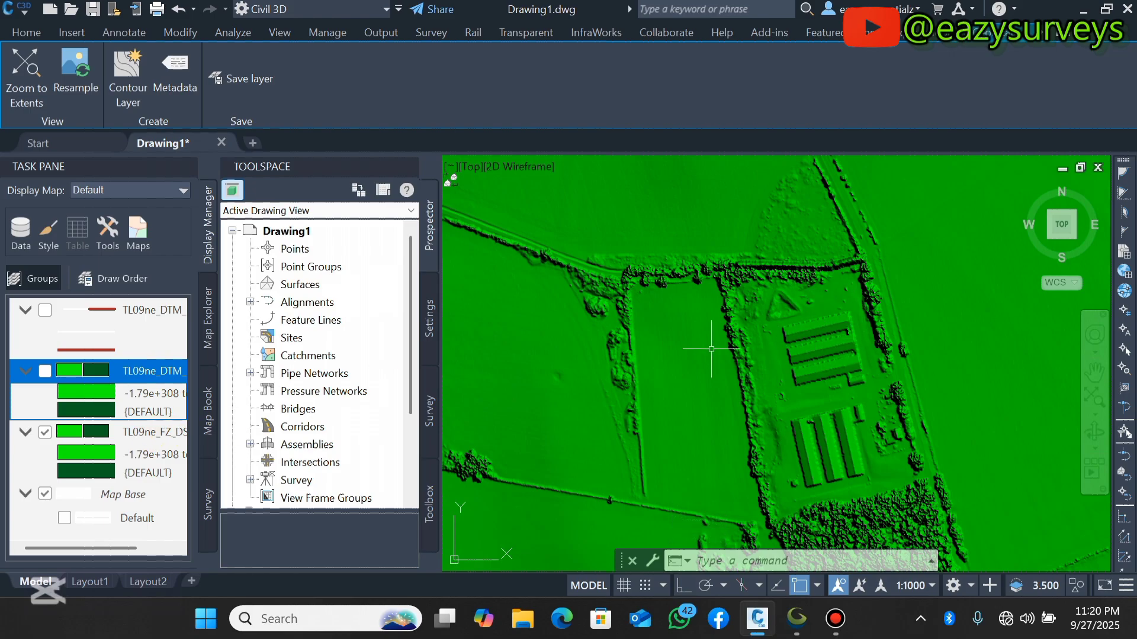
Open the style of the TL09ne_FZ_DSM_1m raster layer for editing and start a new Theme for band 1
left_click(149, 433)
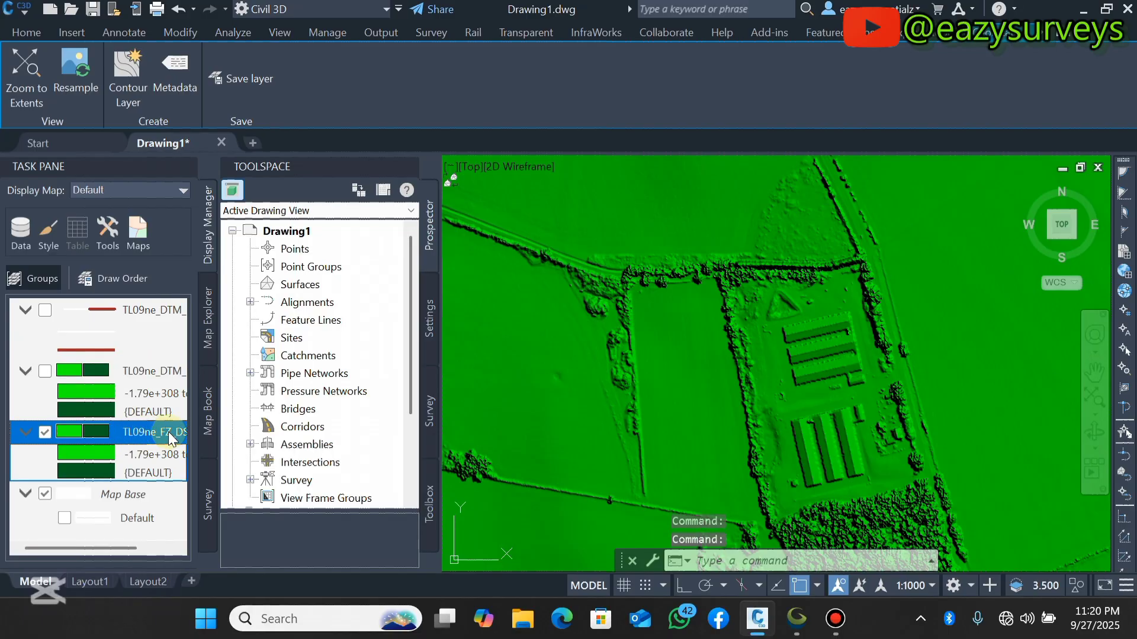
left_click(177, 546)
left_click(176, 545)
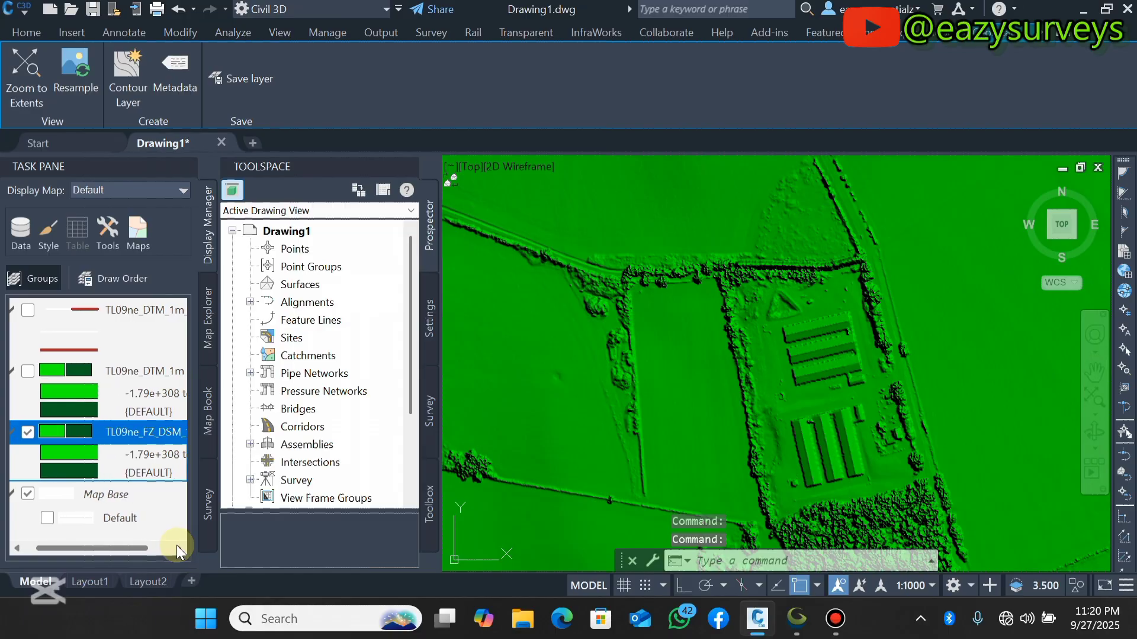
left_click(177, 546)
right_click(135, 438)
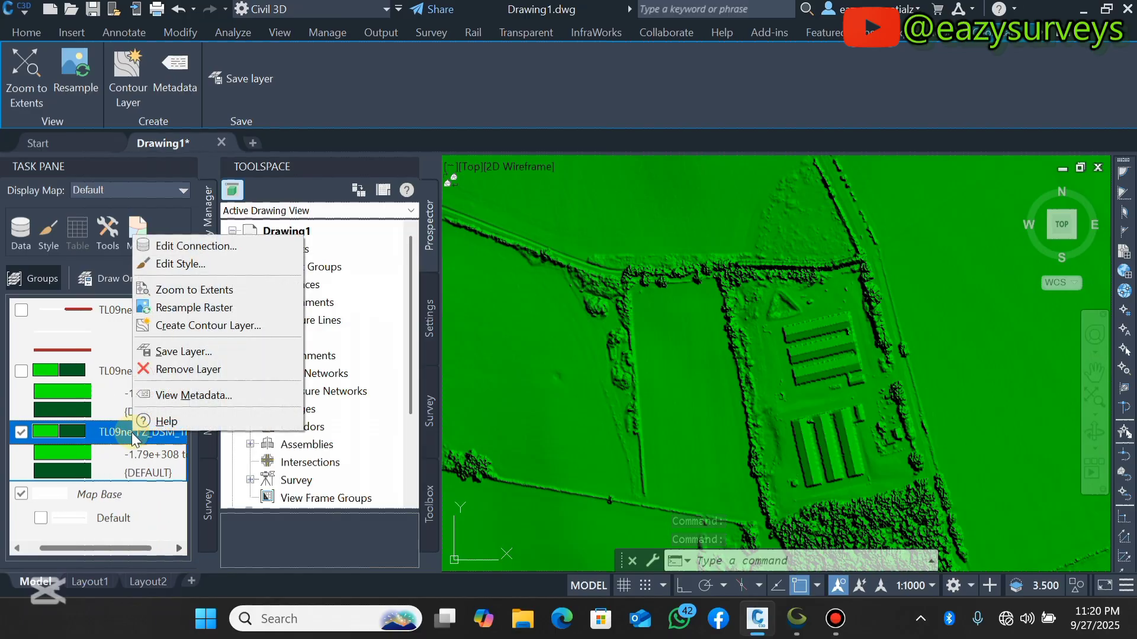
left_click(196, 267)
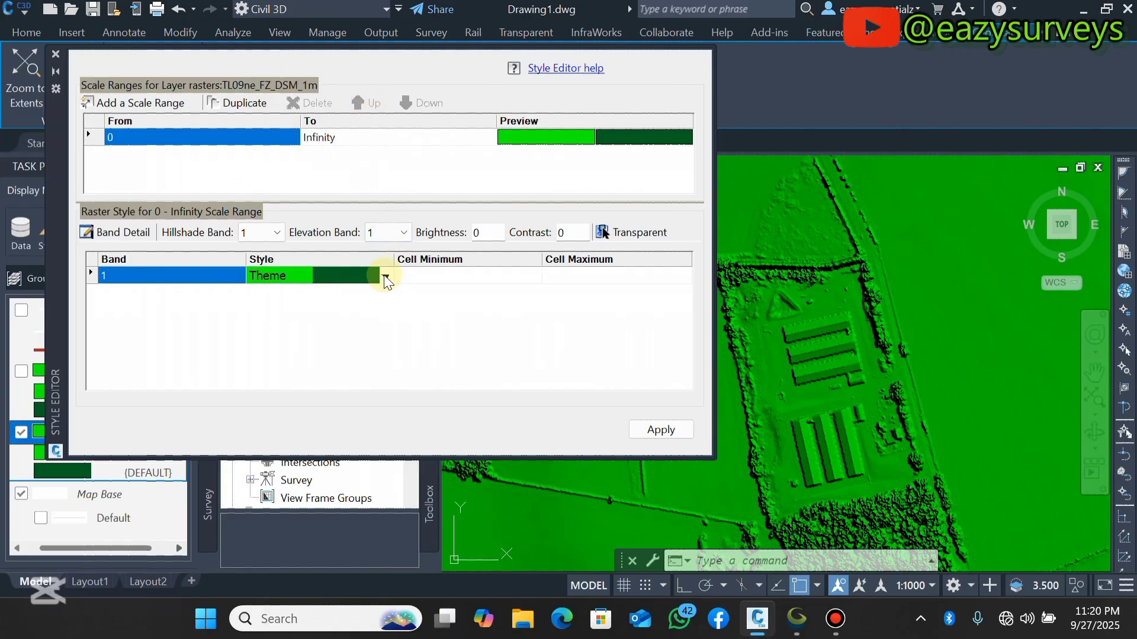
left_click(383, 274)
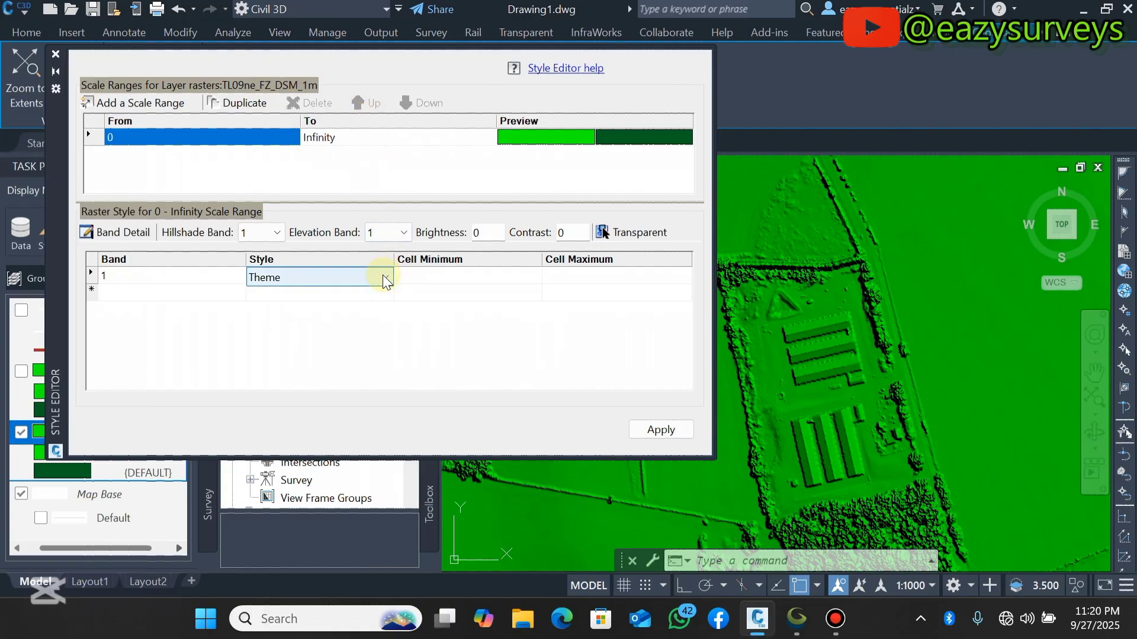
left_click(384, 276)
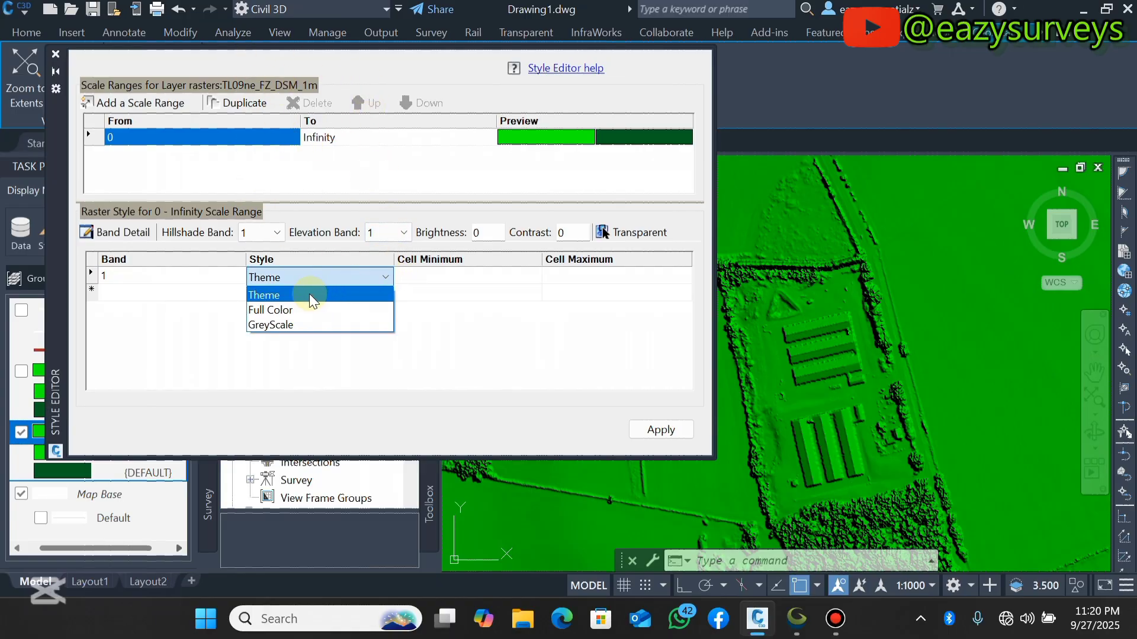
left_click(266, 295)
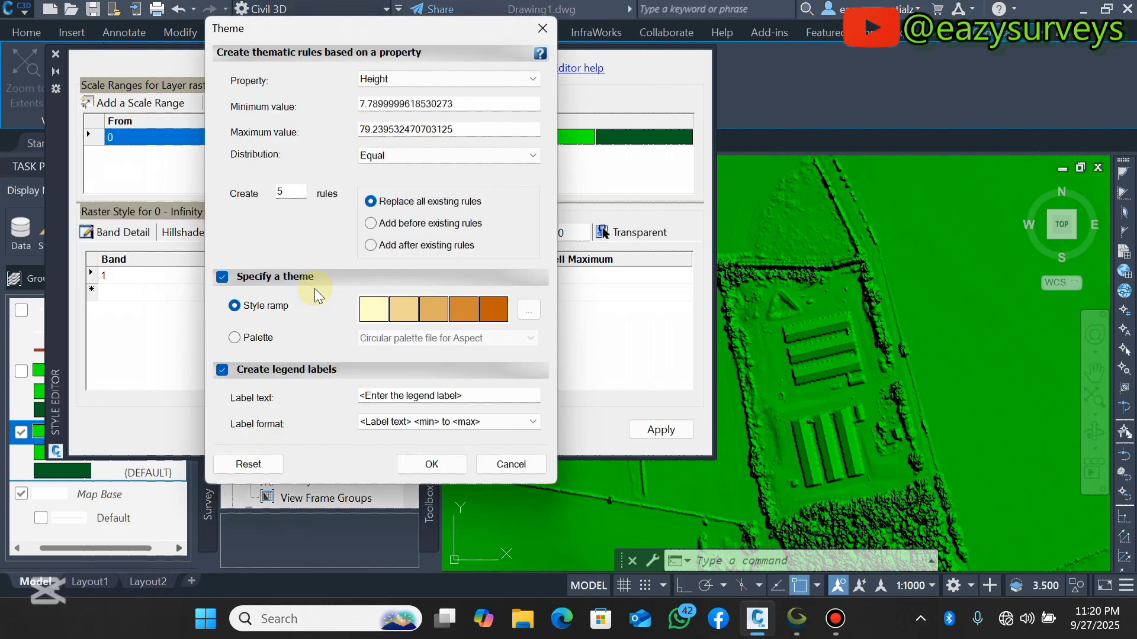
Try Slope and Aspect as the theme property, and set it back to Height
left_click(530, 80)
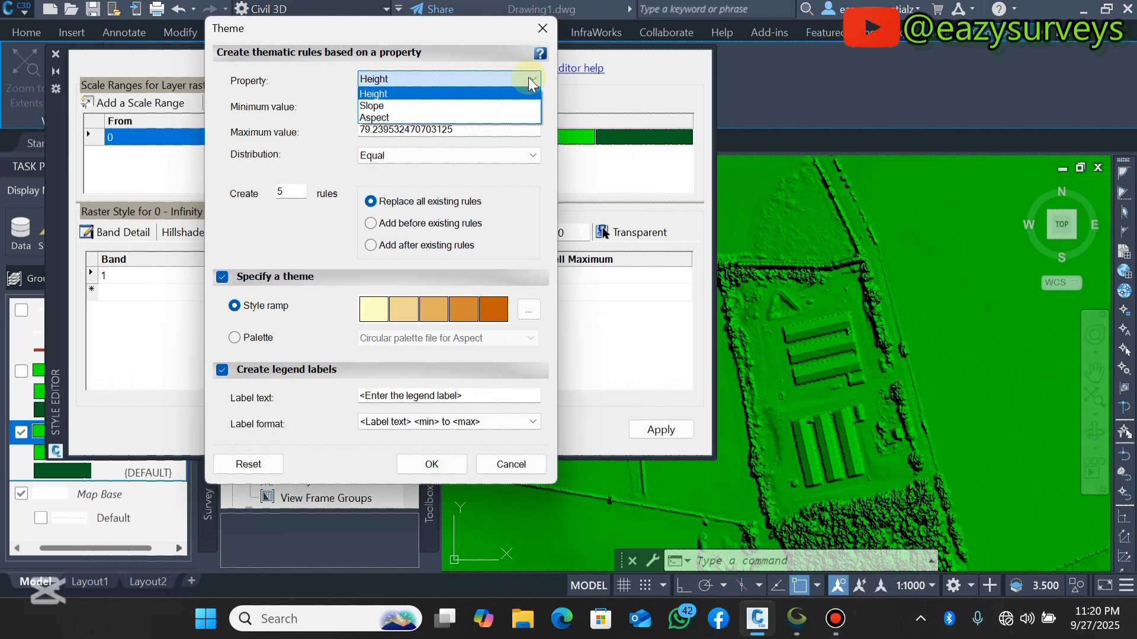
left_click(379, 106)
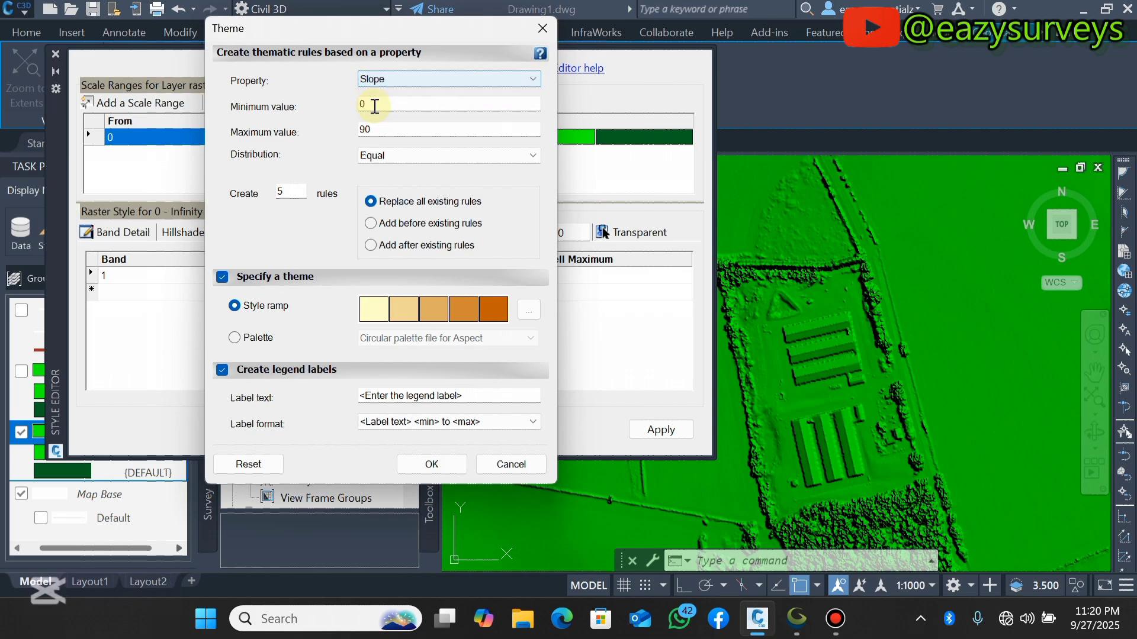
left_click(490, 80)
left_click(421, 117)
left_click(507, 78)
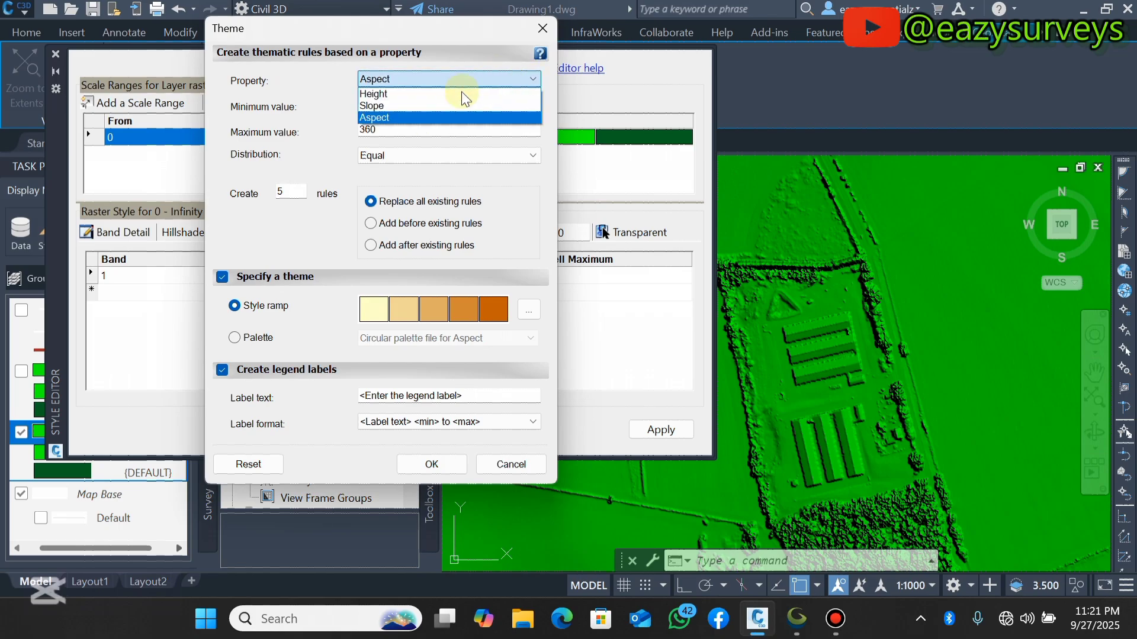
left_click(421, 93)
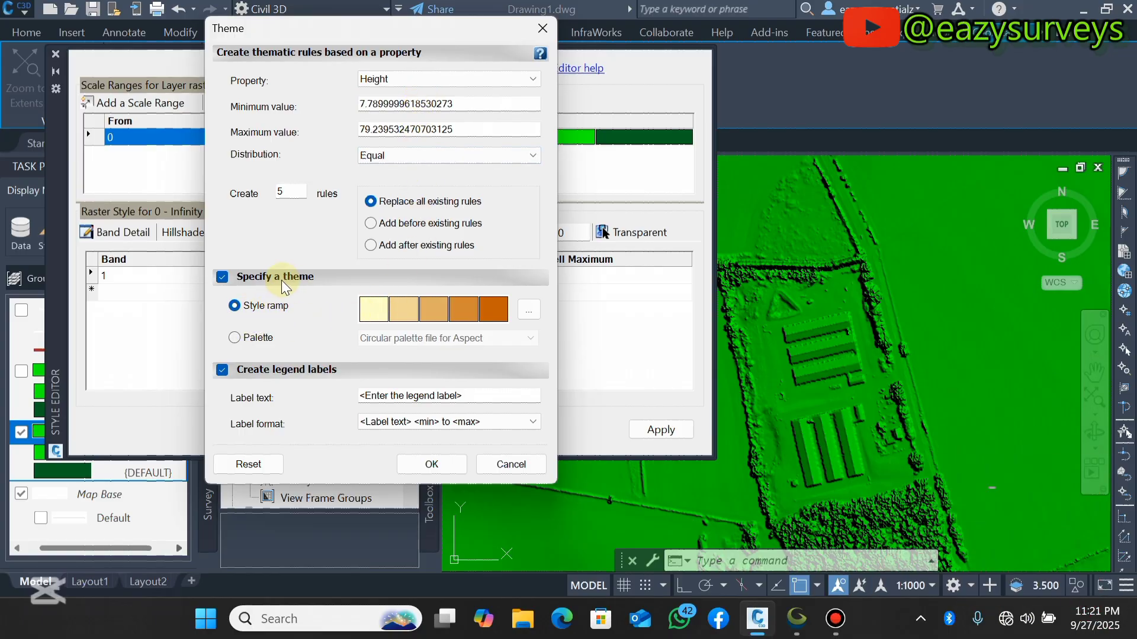
Switch the theme from a style ramp to a palette, trying the Depth 1 and Land Cover 1 palettes
left_click(235, 338)
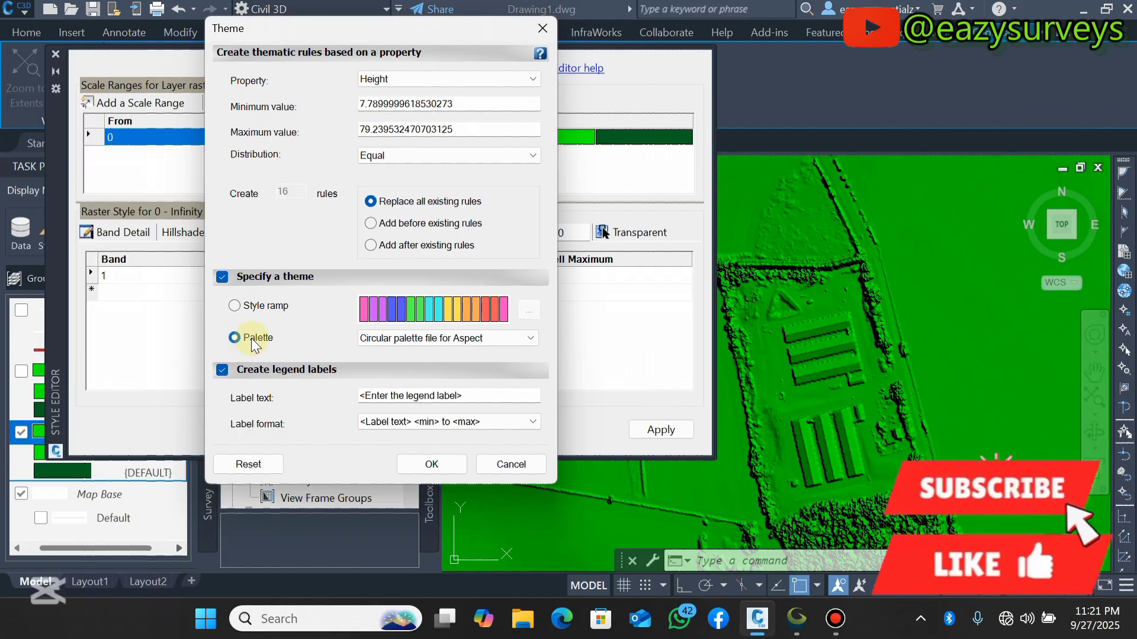
left_click(531, 338)
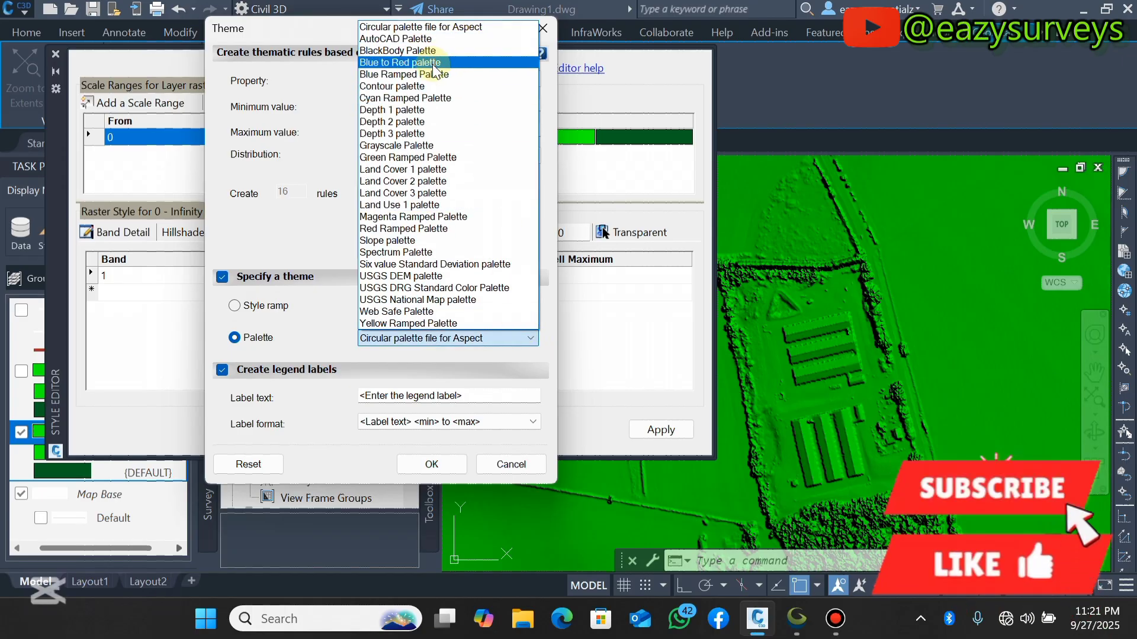
left_click(408, 110)
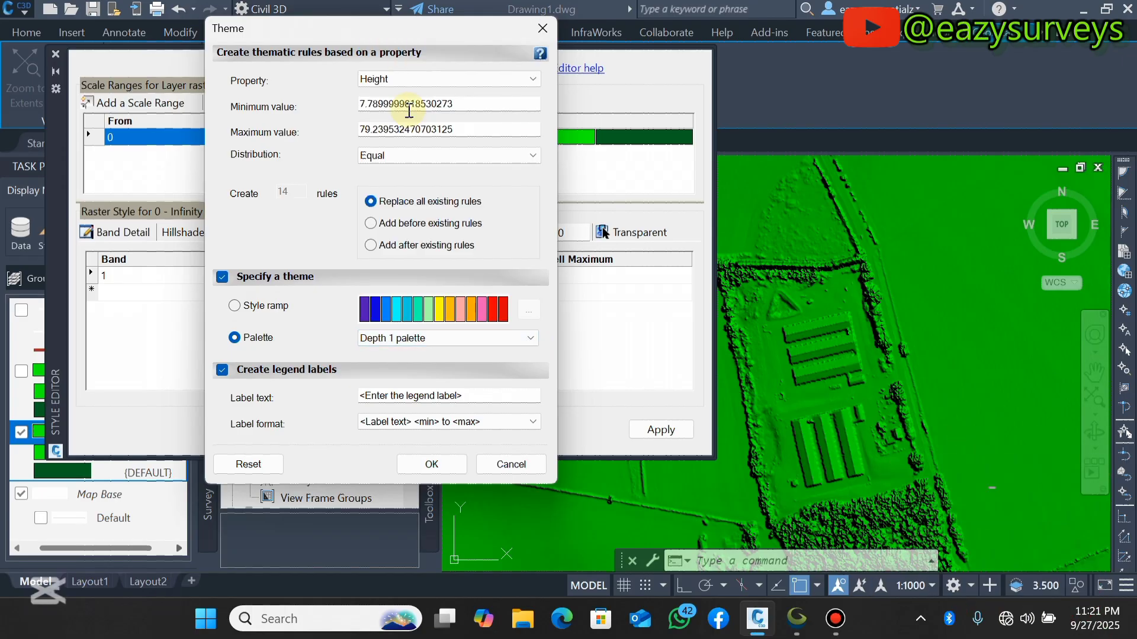
left_click(525, 338)
left_click(436, 170)
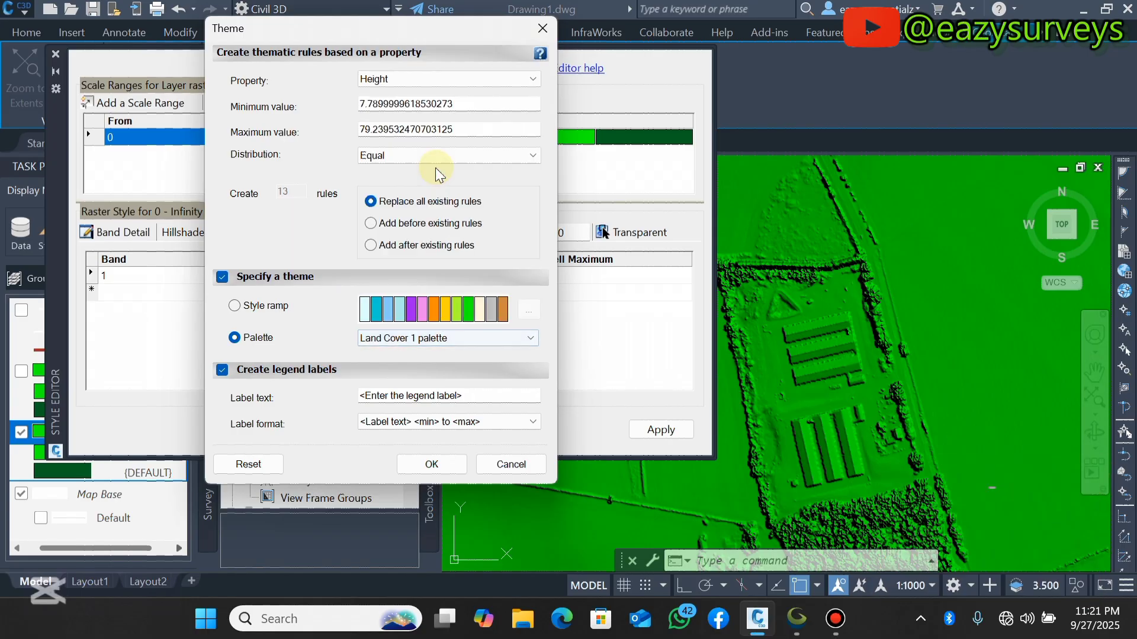
Set the theme's color palette to the Blue to Red palette
left_click(524, 338)
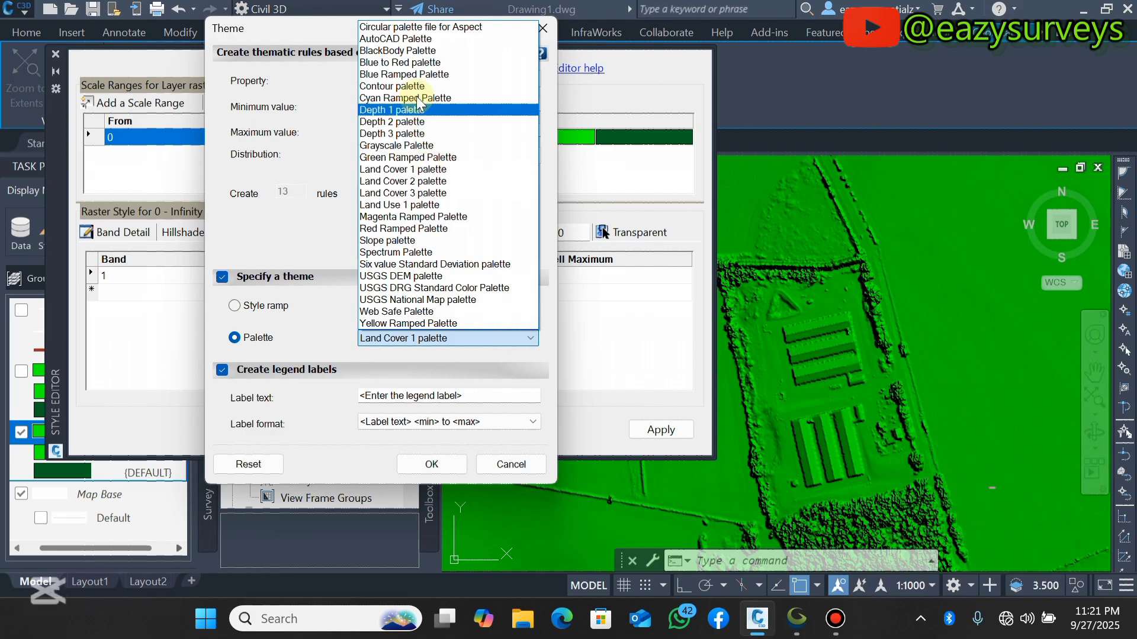
left_click(397, 63)
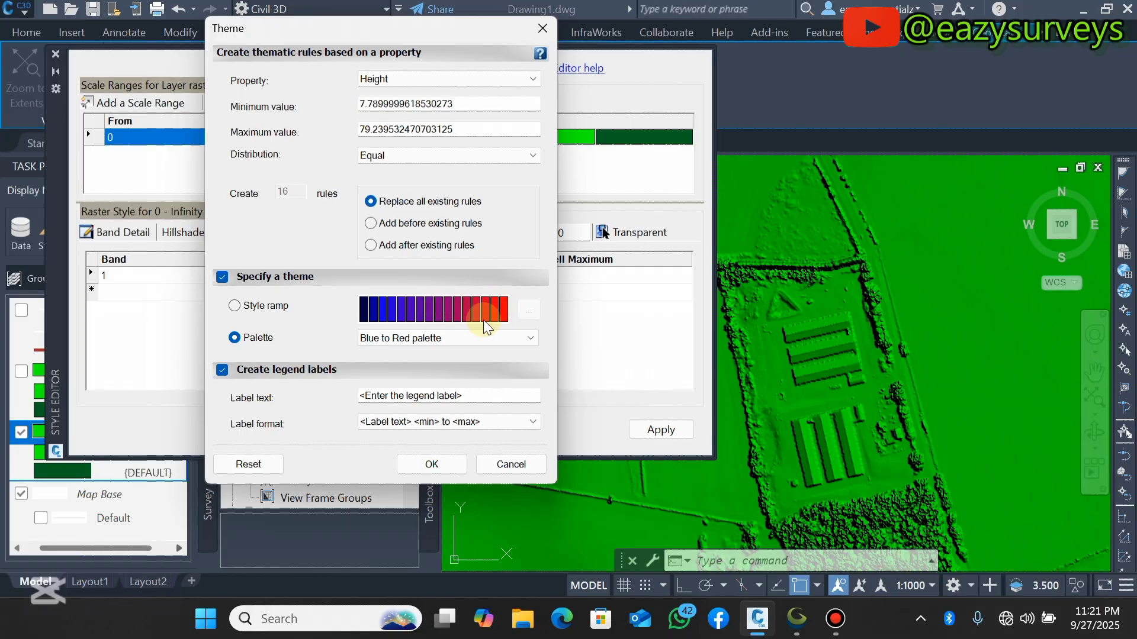
left_click(521, 338)
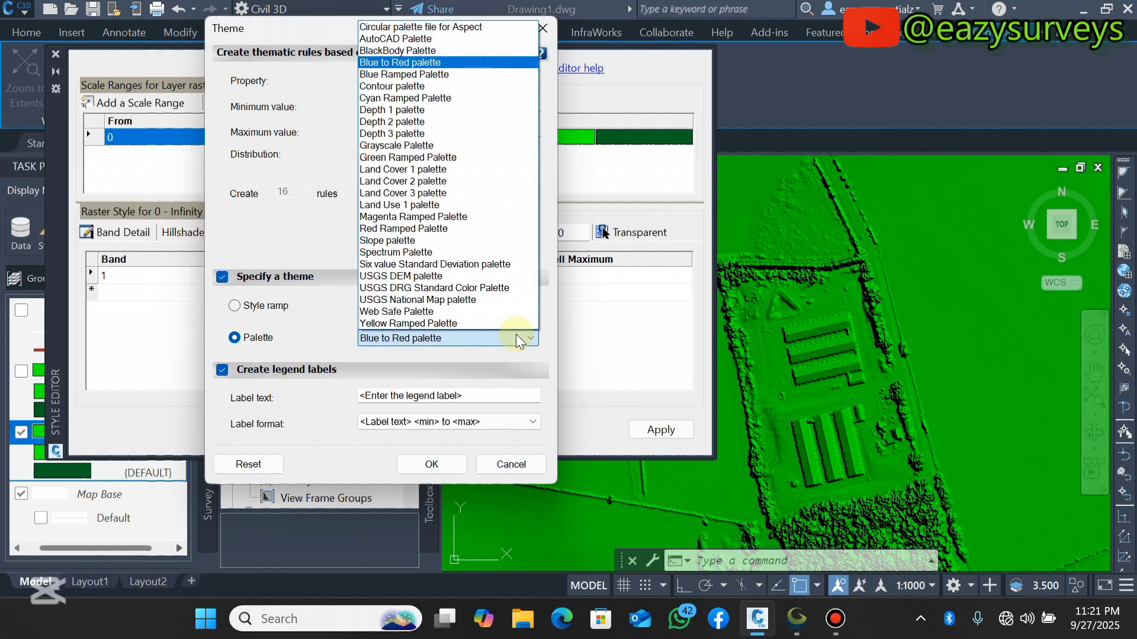
left_click(403, 64)
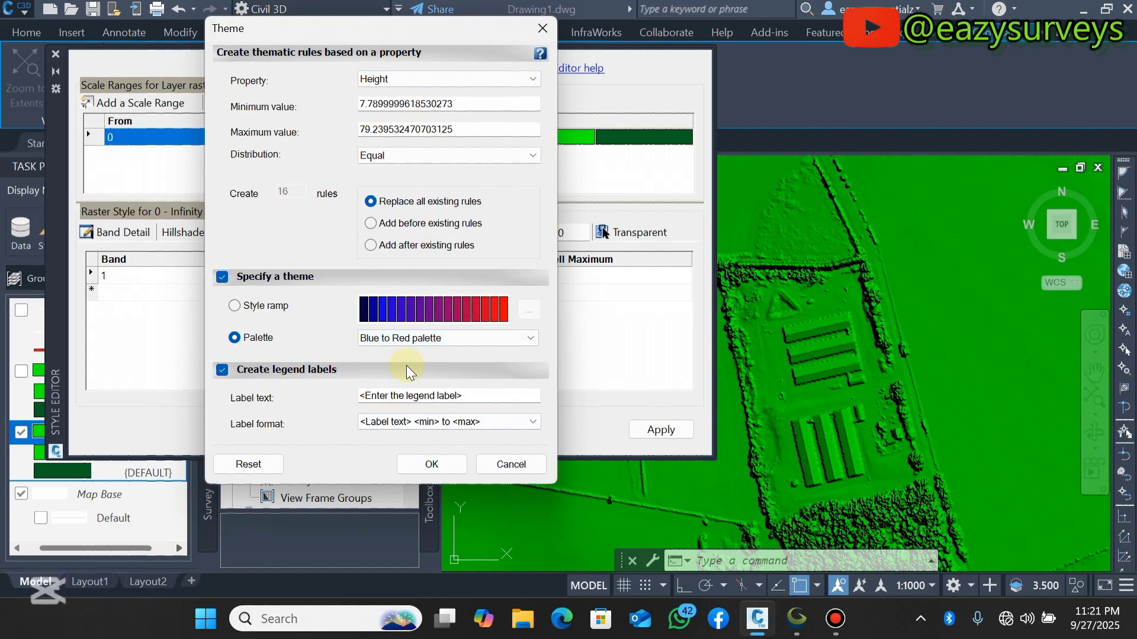
Keep the Equal distribution, apply the height theme to the DSM raster and close the Style Editor
left_click(515, 155)
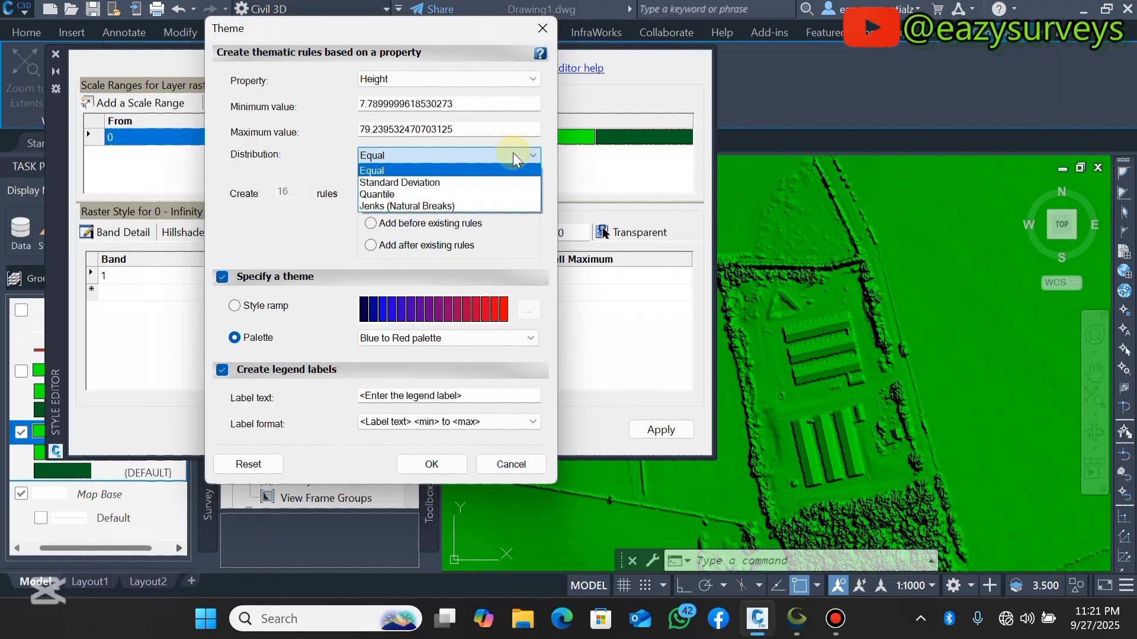
left_click(407, 155)
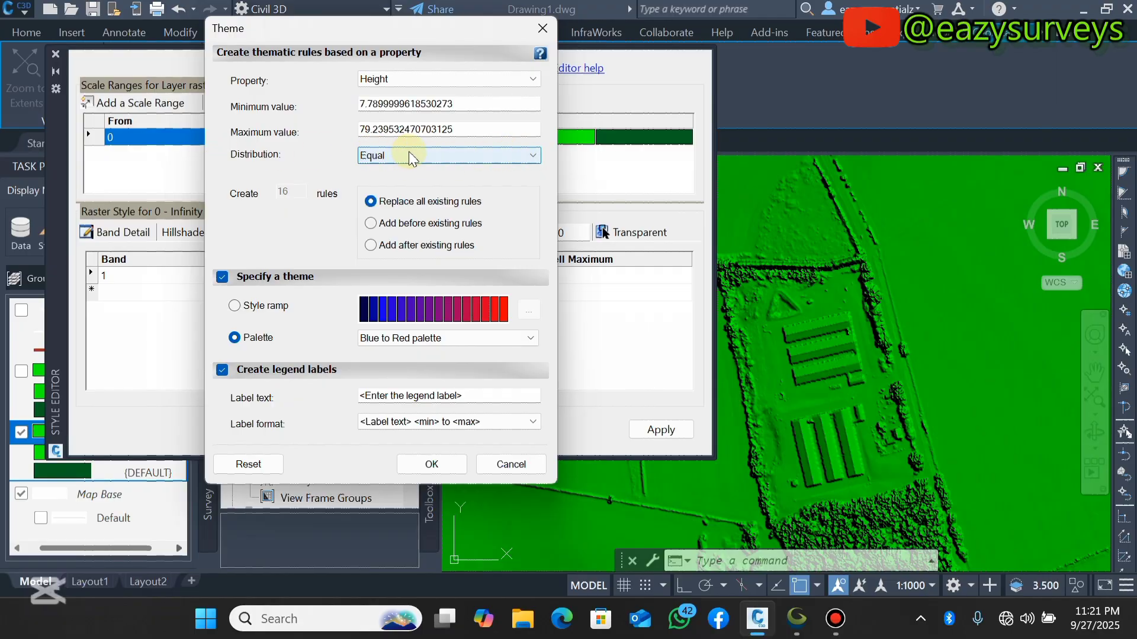
left_click(433, 465)
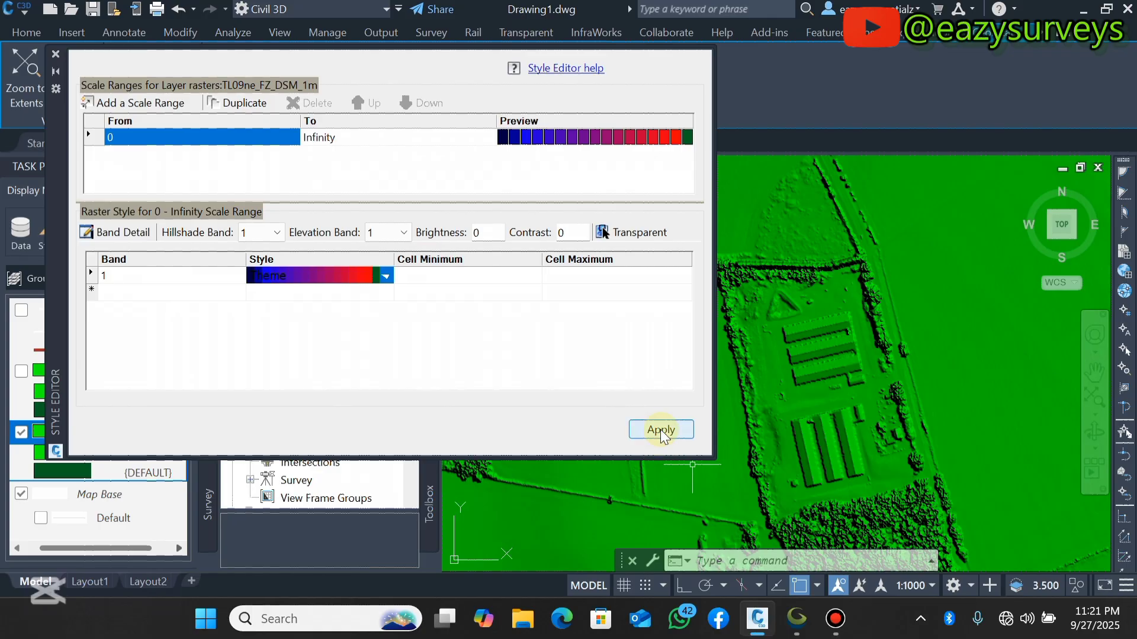
left_click(682, 421)
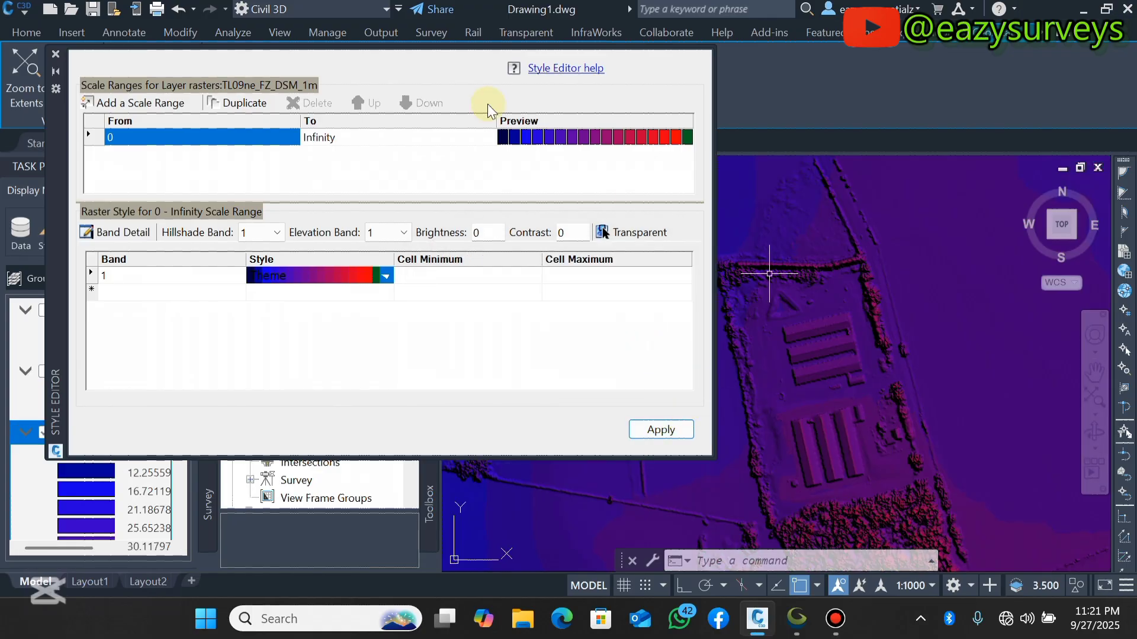
left_click(56, 54)
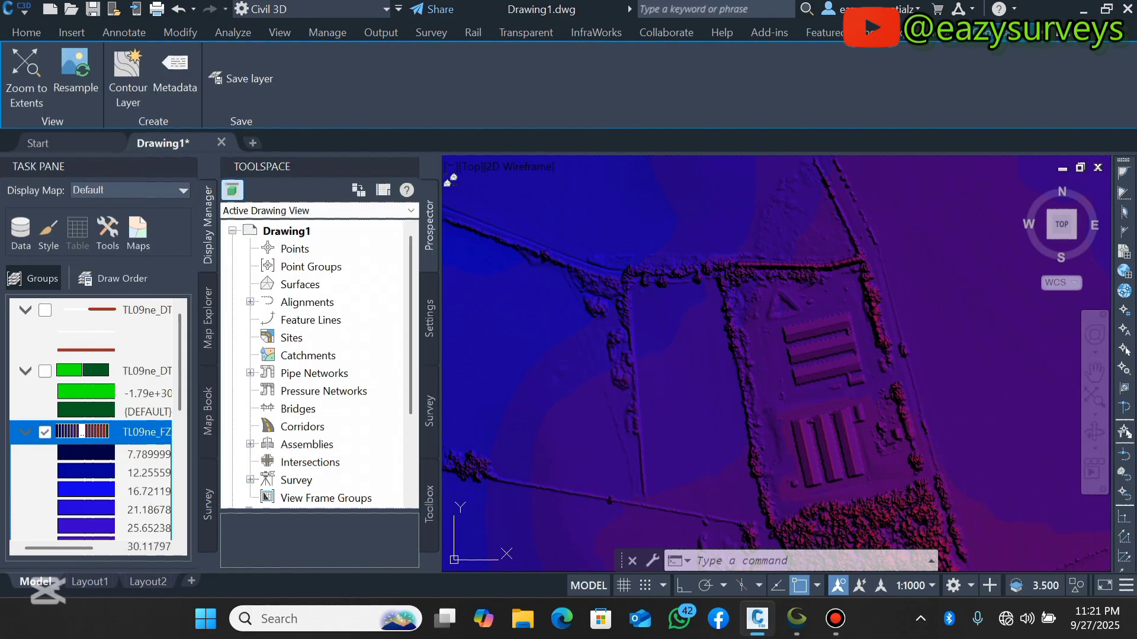
Examine the height colors of the themed DSM raster across the valley, the tree belts, the buildings and the whole tile
scroll(791, 338, "down", 3)
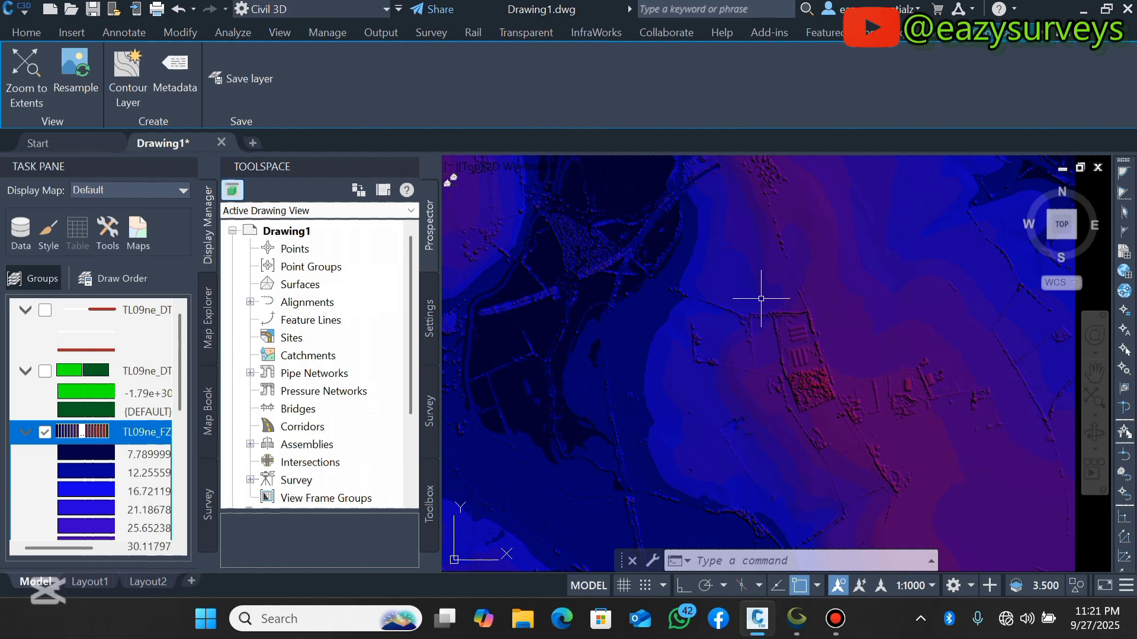
scroll(686, 316, "down", 2)
scroll(610, 332, "up", 2)
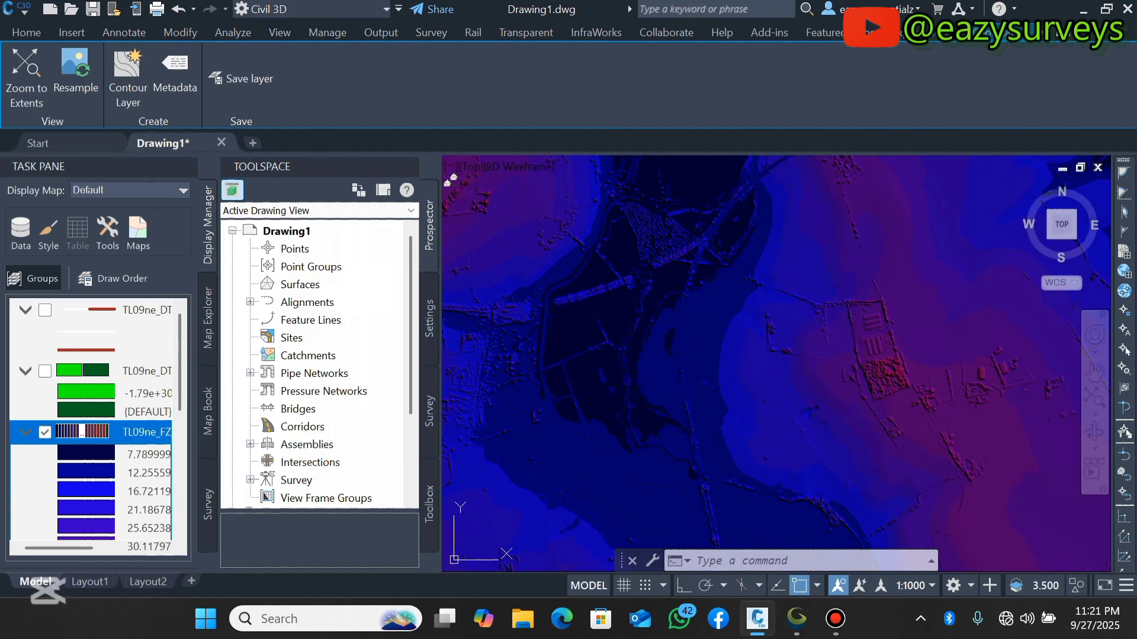
scroll(595, 347, "up", 3)
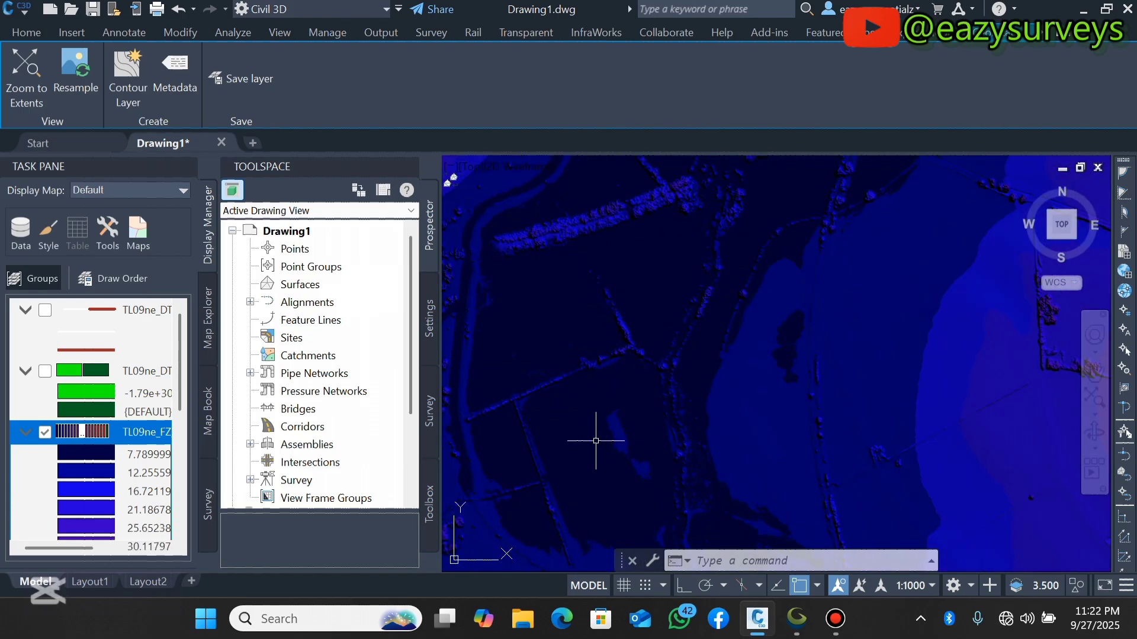
scroll(596, 318, "down", 4)
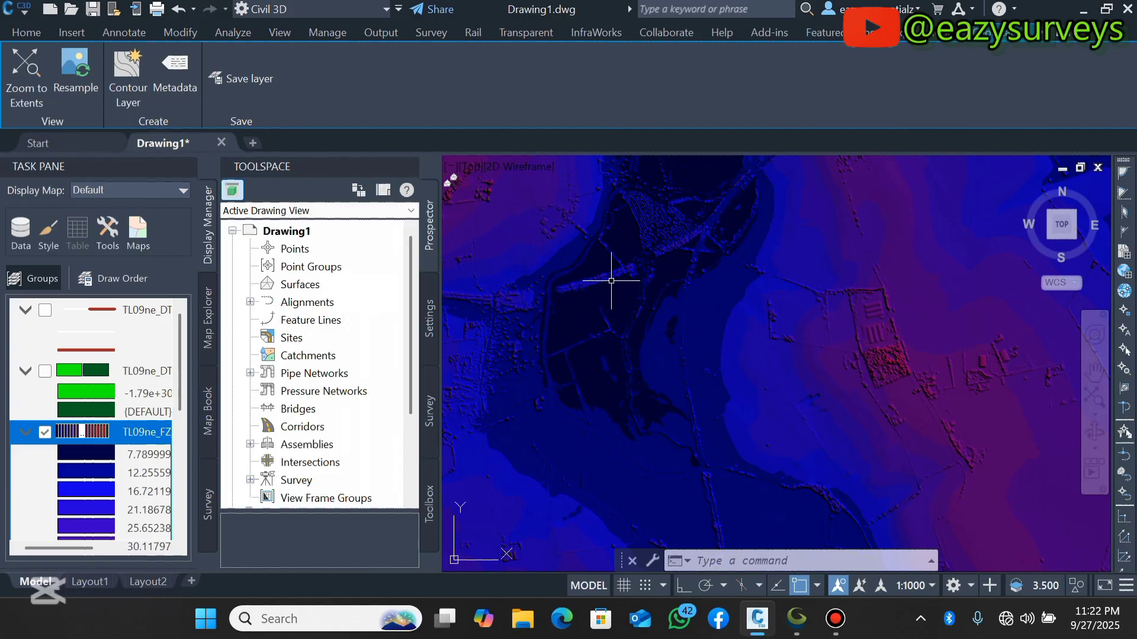
scroll(611, 281, "up", 3)
scroll(611, 271, "up", 3)
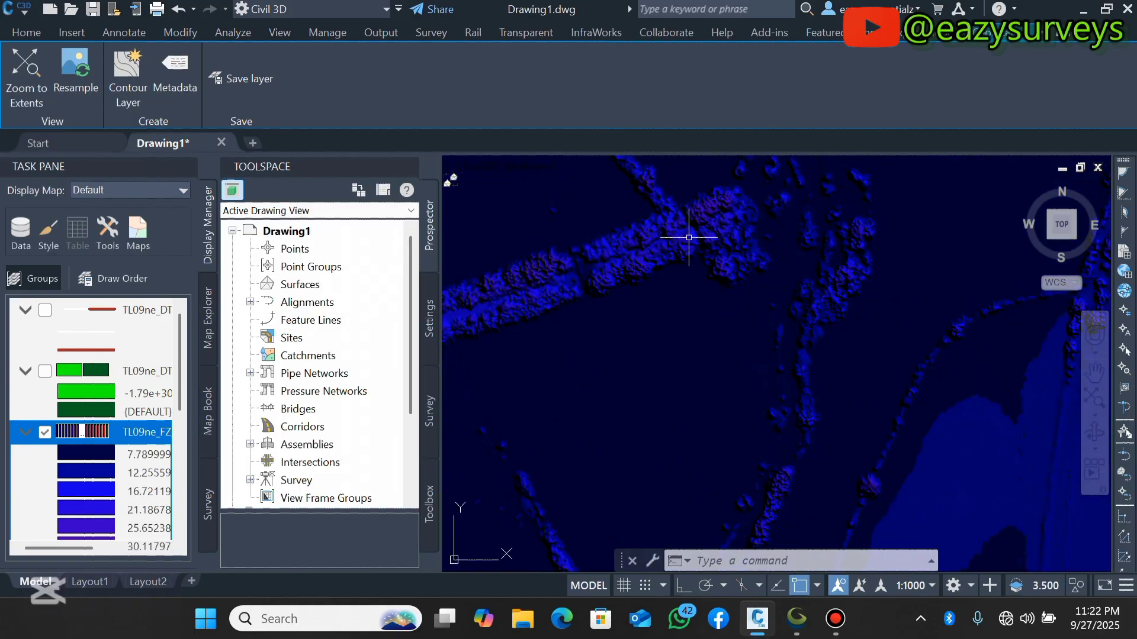
scroll(702, 247, "down", 2)
scroll(701, 256, "down", 2)
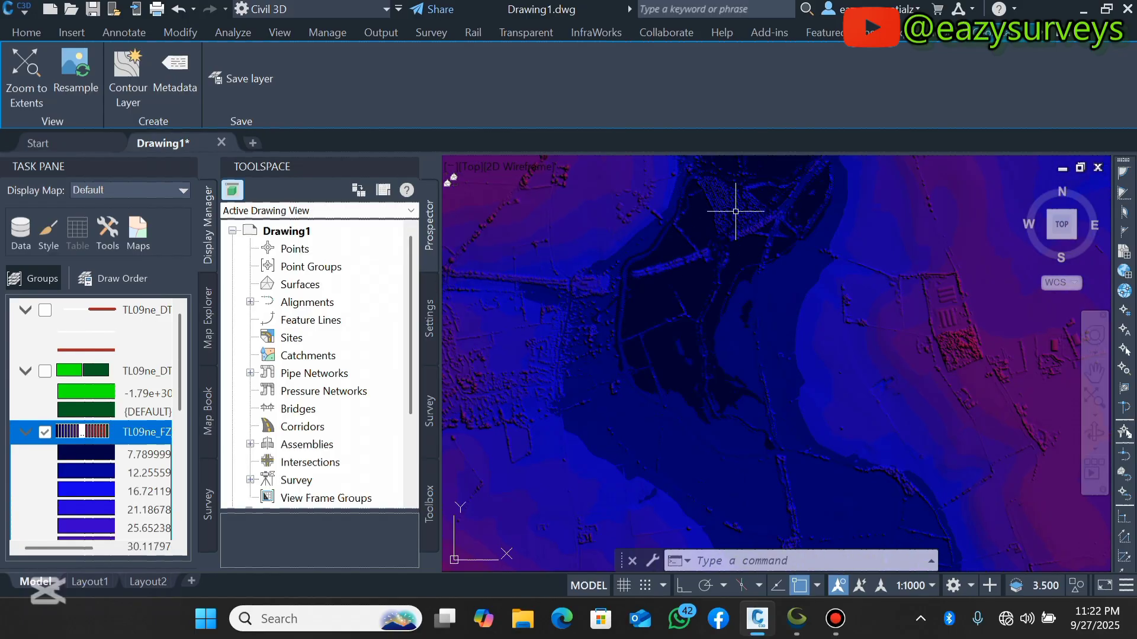
scroll(704, 178, "down", 4)
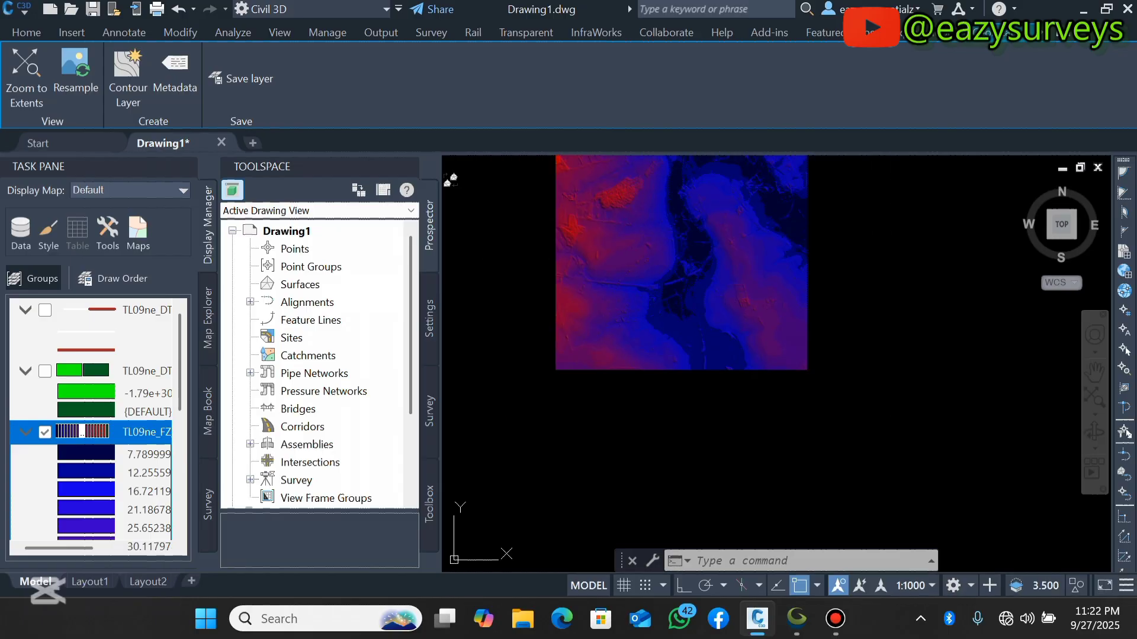
scroll(769, 291, "up", 6)
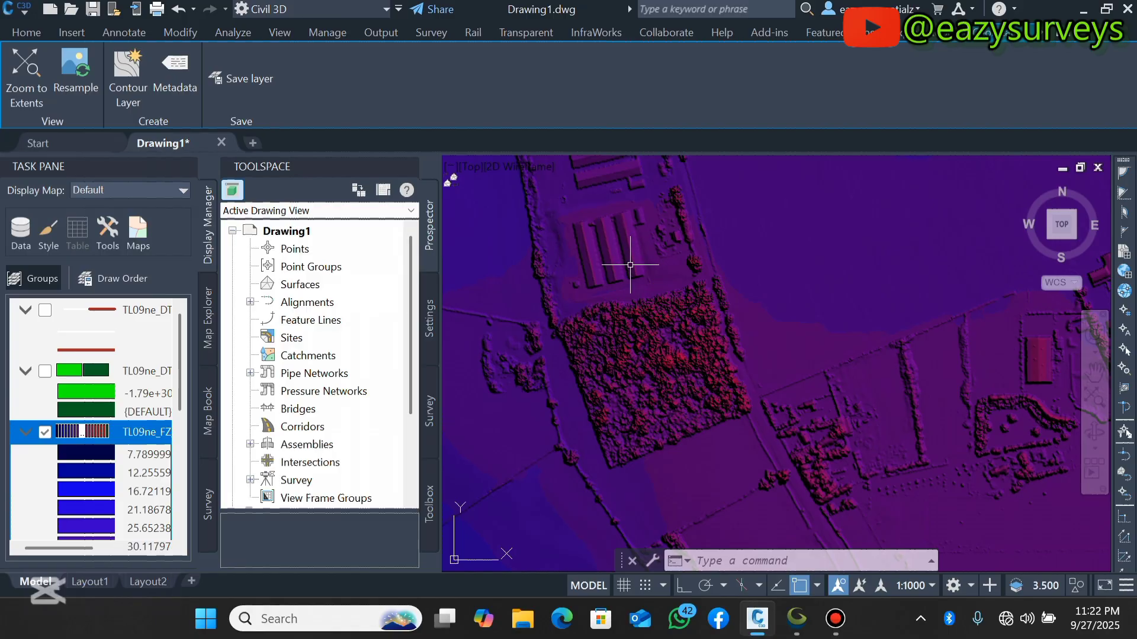
scroll(630, 264, "down", 2)
scroll(630, 265, "down", 3)
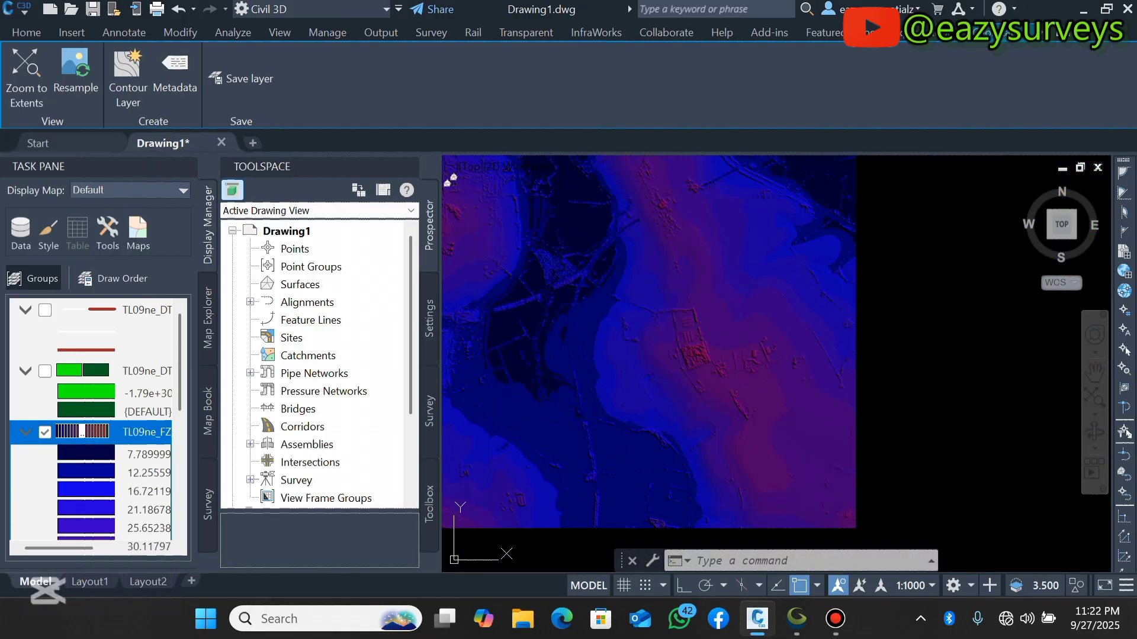
scroll(743, 382, "down", 3)
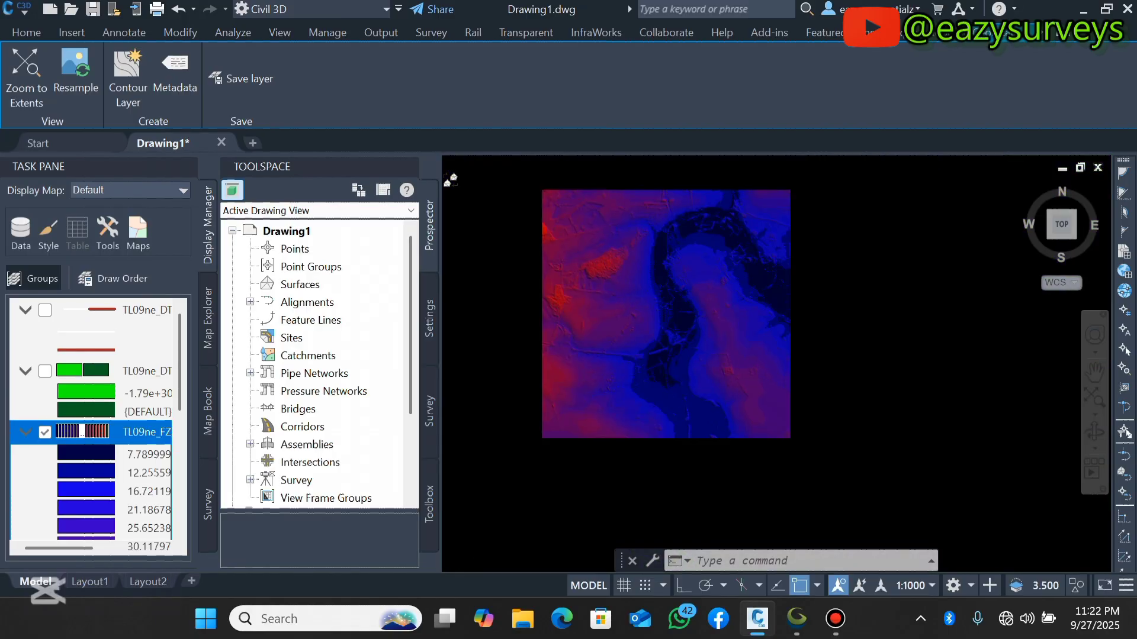
scroll(609, 269, "up", 4)
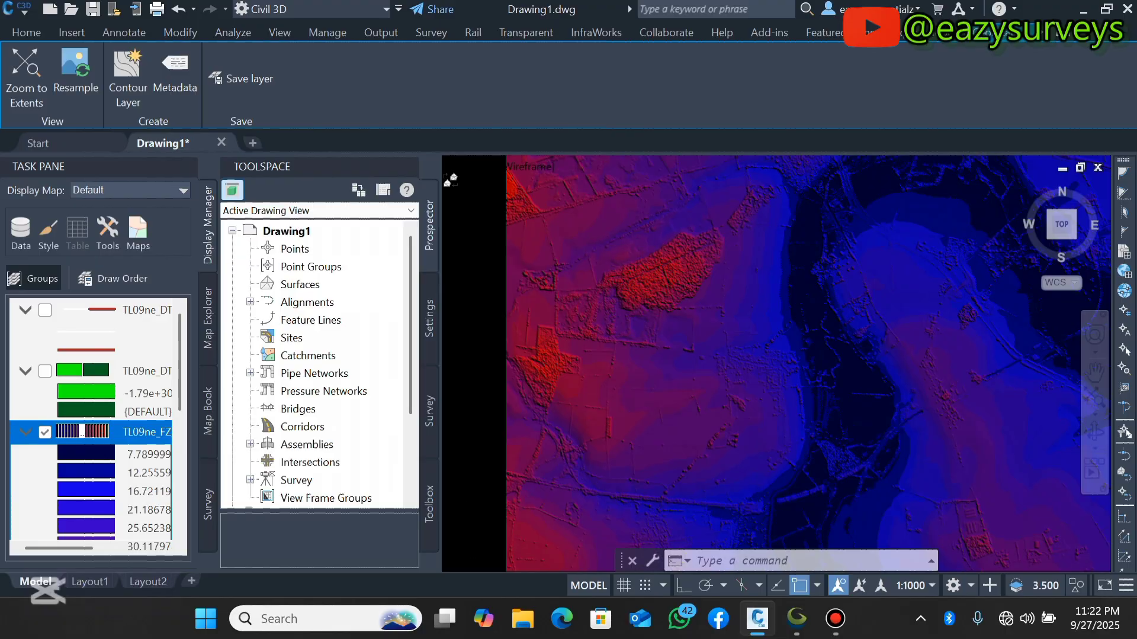
Examine the dense woodland blocks, hedgerows and buildings on the western side of the height-themed DSM raster
scroll(651, 272, "up", 2)
scroll(653, 302, "up", 3)
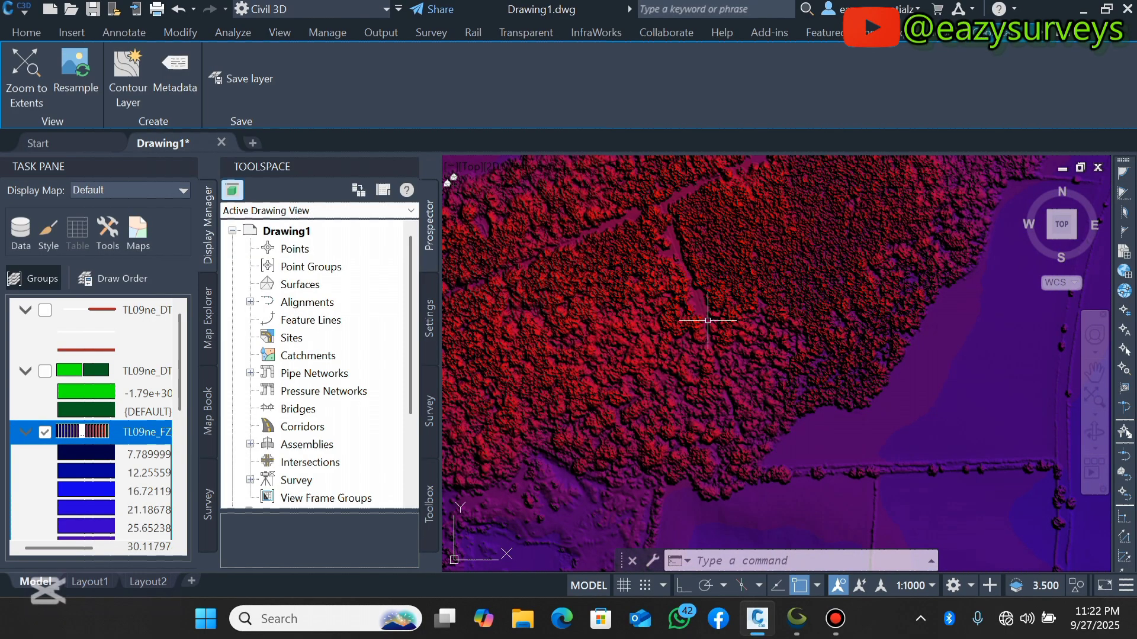
scroll(707, 320, "down", 4)
scroll(708, 320, "down", 4)
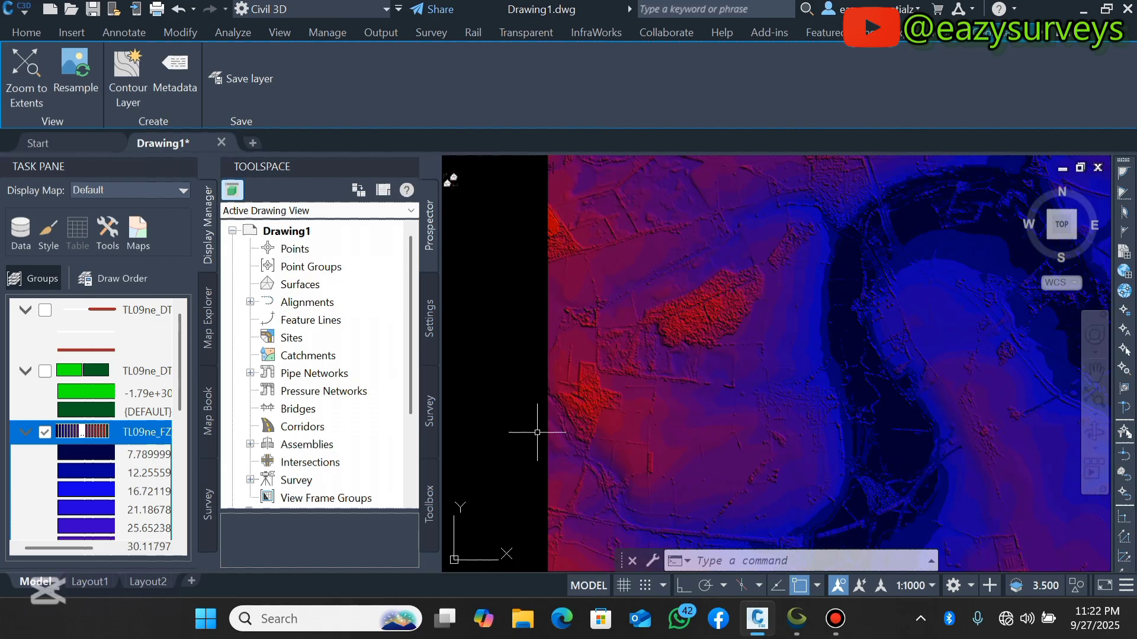
scroll(587, 390, "up", 5)
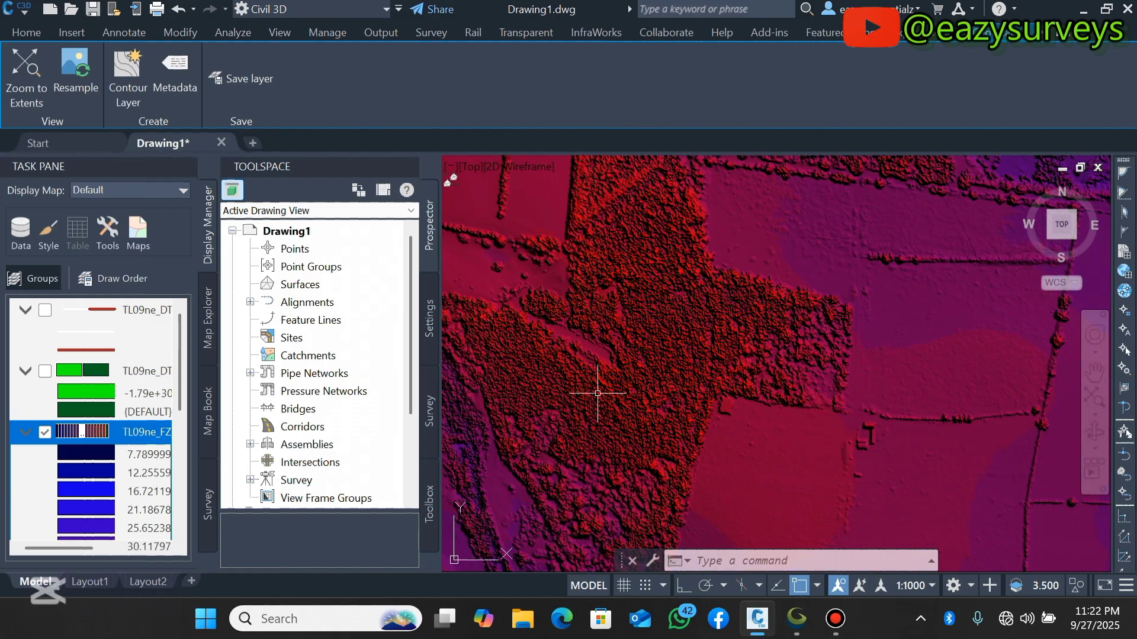
scroll(598, 392, "up", 2)
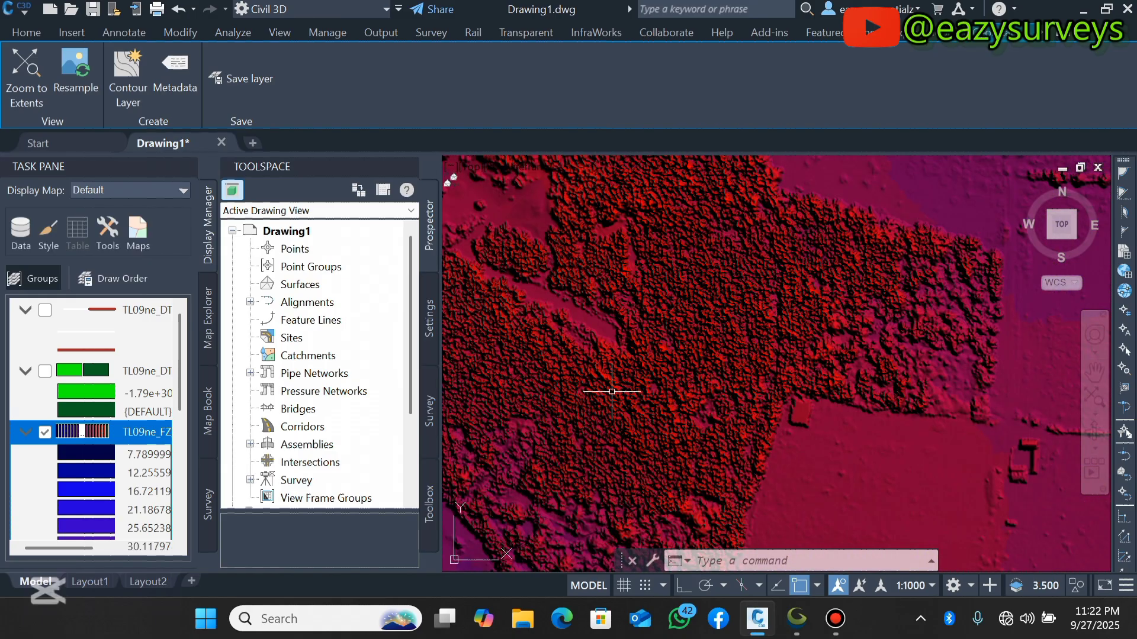
scroll(616, 392, "down", 2)
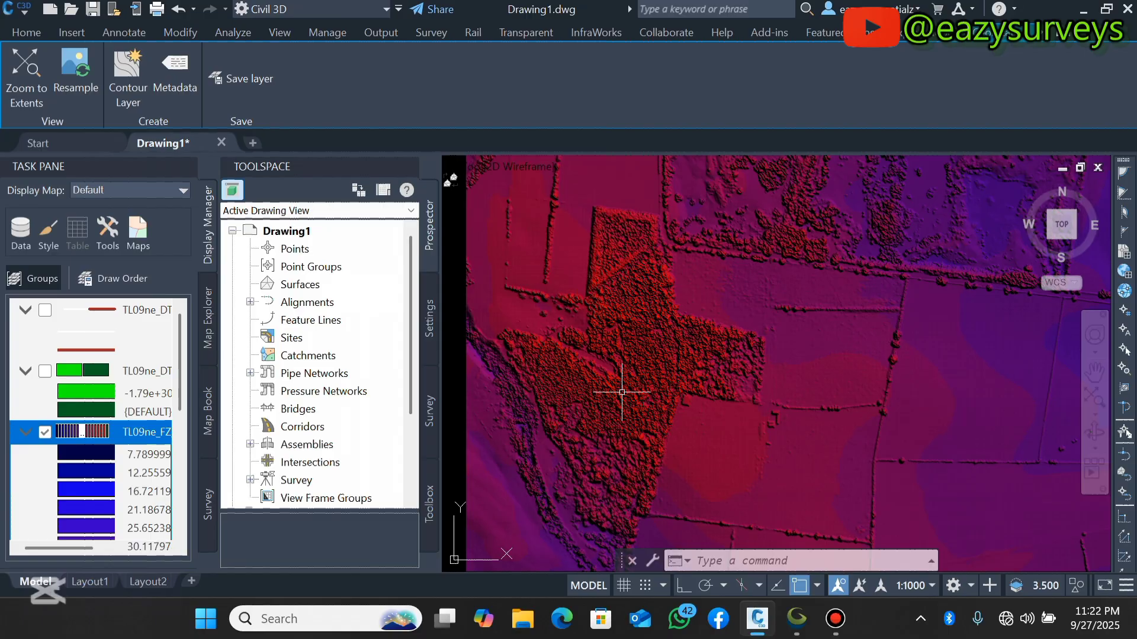
scroll(622, 392, "down", 2)
scroll(621, 391, "down", 2)
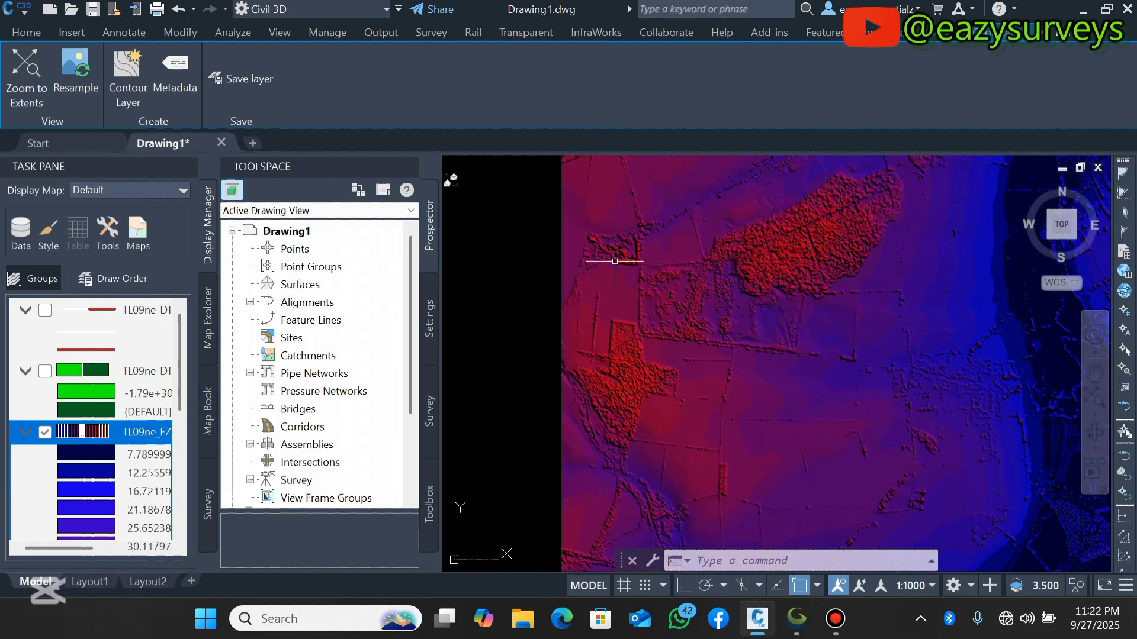
scroll(616, 243, "up", 4)
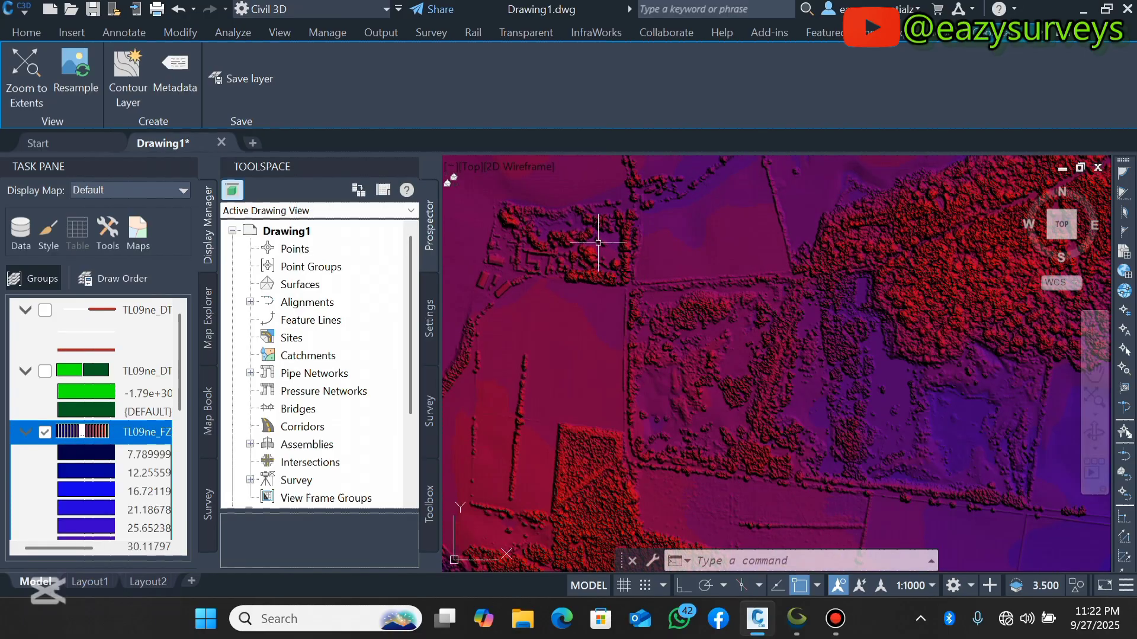
scroll(533, 330, "down", 1)
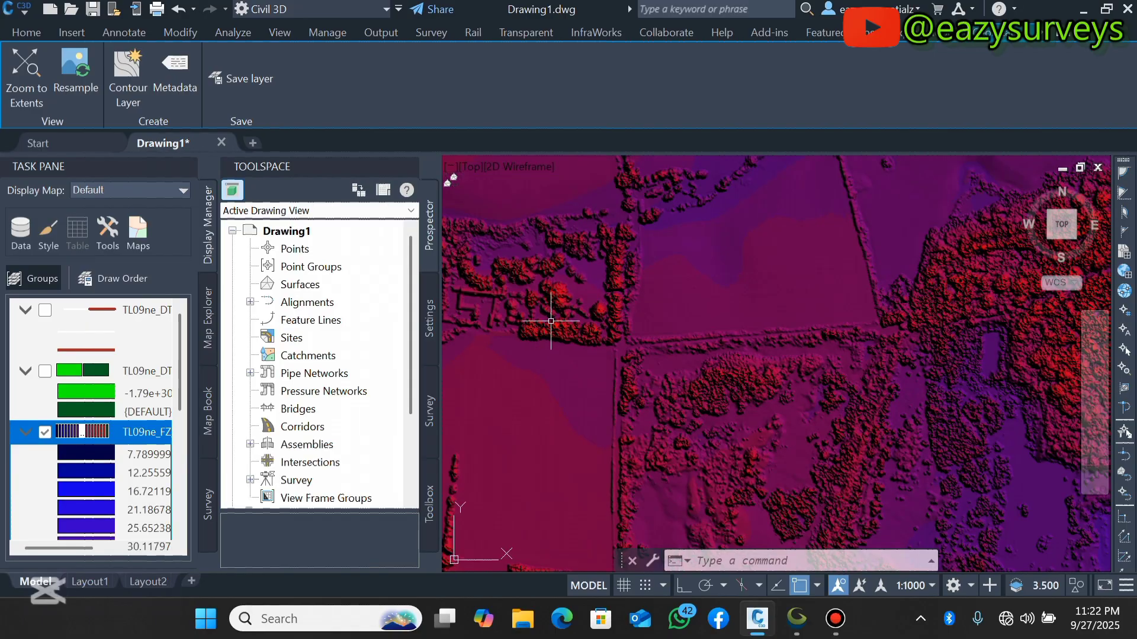
Switch to Global Mapper and browse the data files to the lidar_point_cloud-2009-NaN-TL09ne folder in Downloads
left_click(1084, 11)
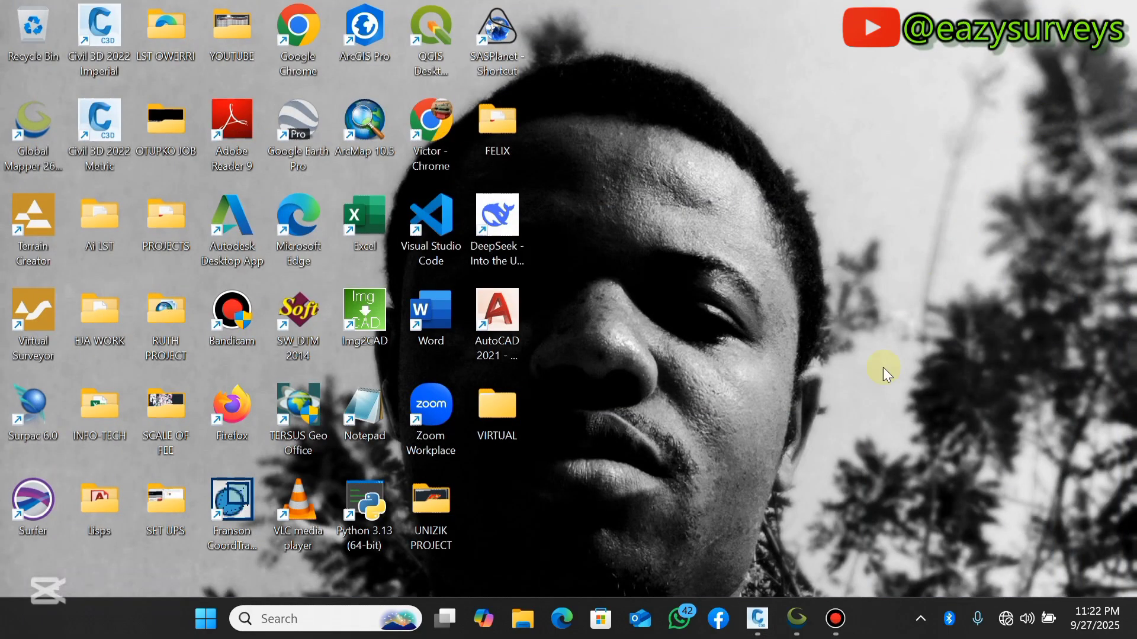
left_click(794, 621)
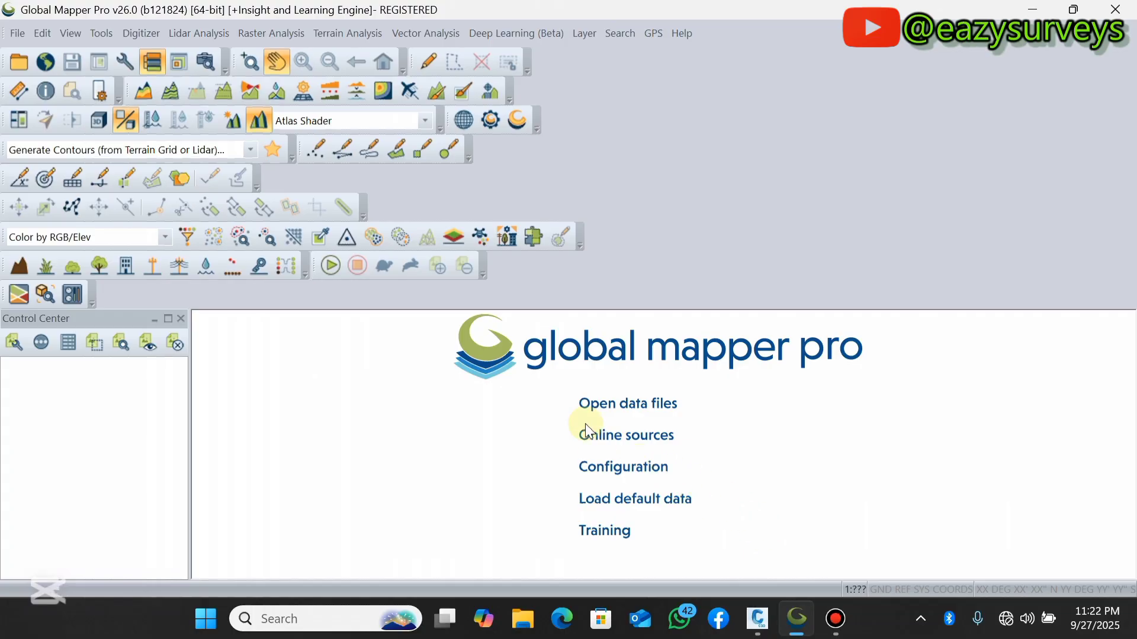
left_click(629, 408)
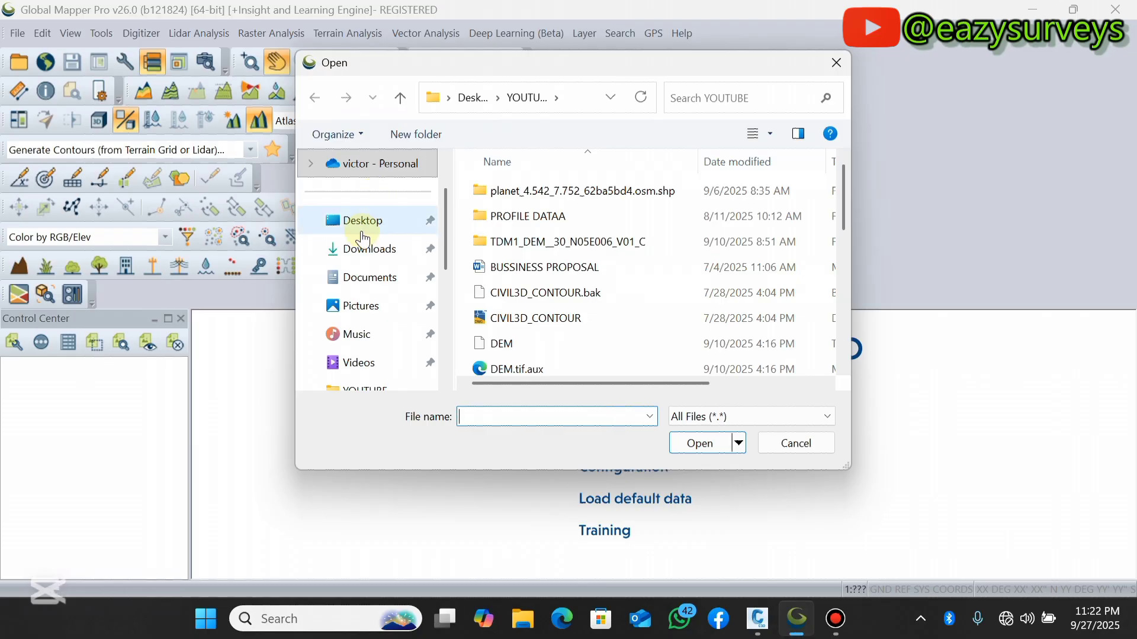
left_click(364, 253)
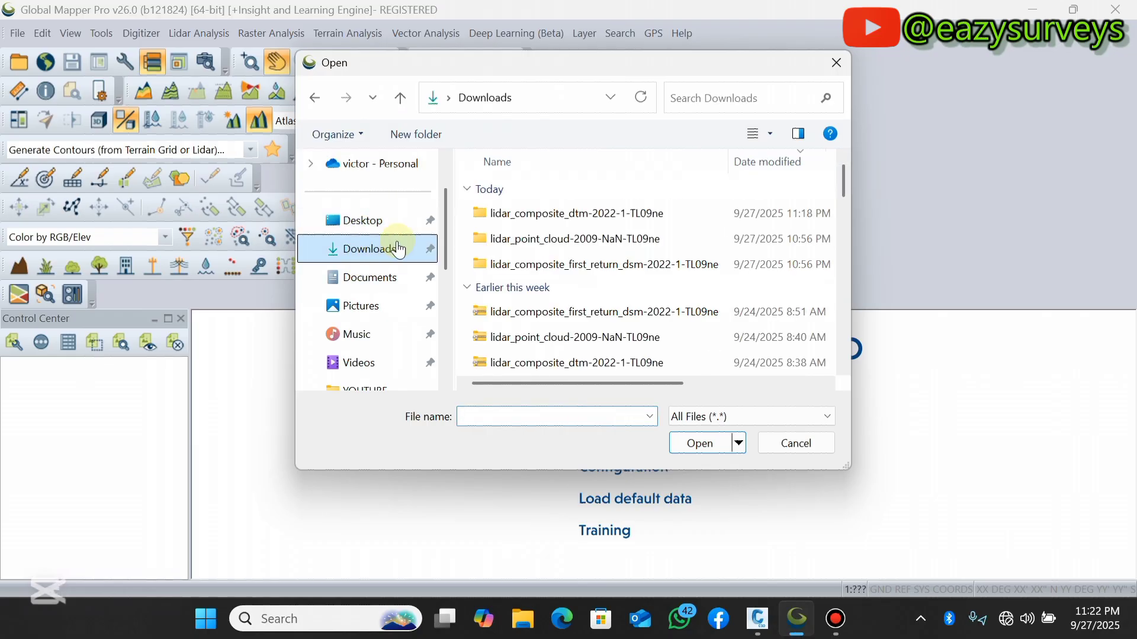
double_click(570, 243)
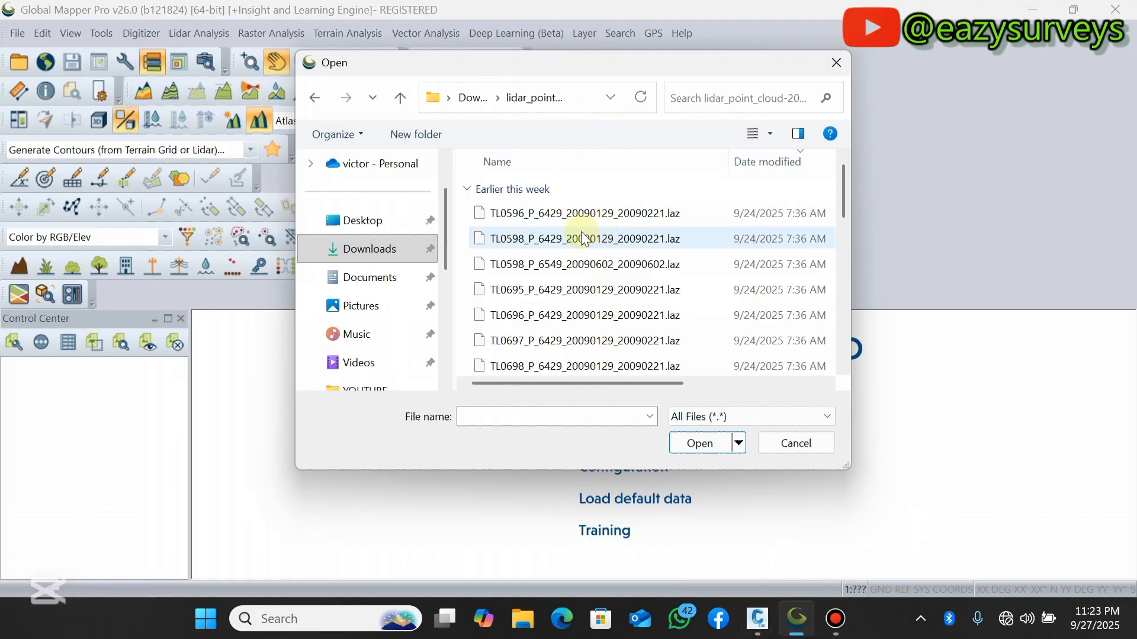
Open all the LAZ tiles in the folder, from TL0596_P_6429 through TL0595_P_6429
left_click(488, 214)
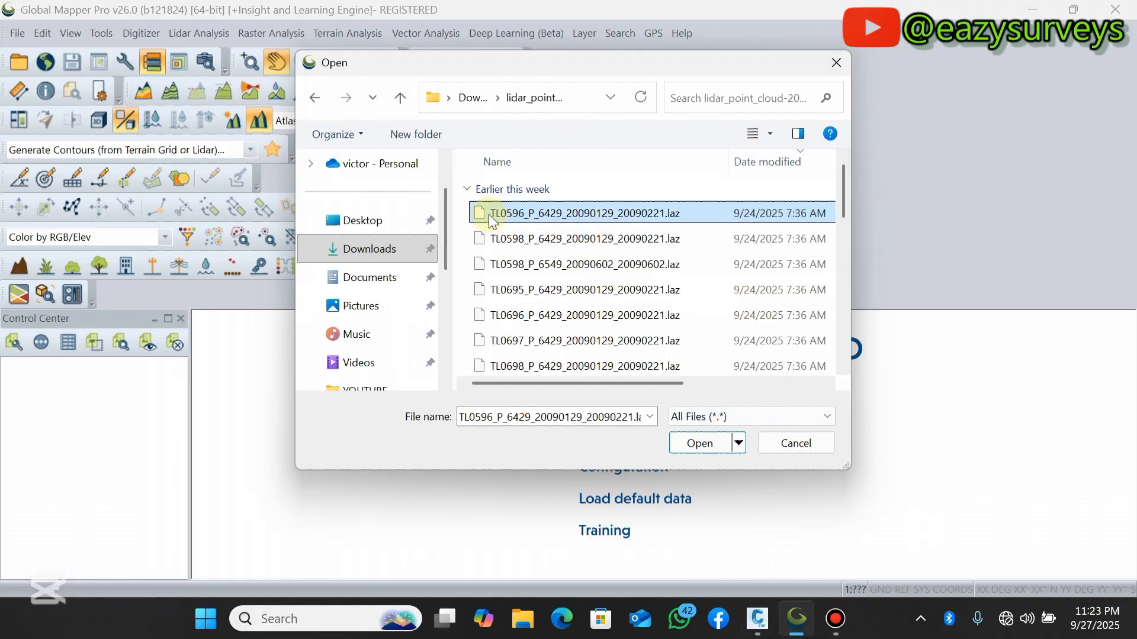
scroll(577, 299, "down", 8)
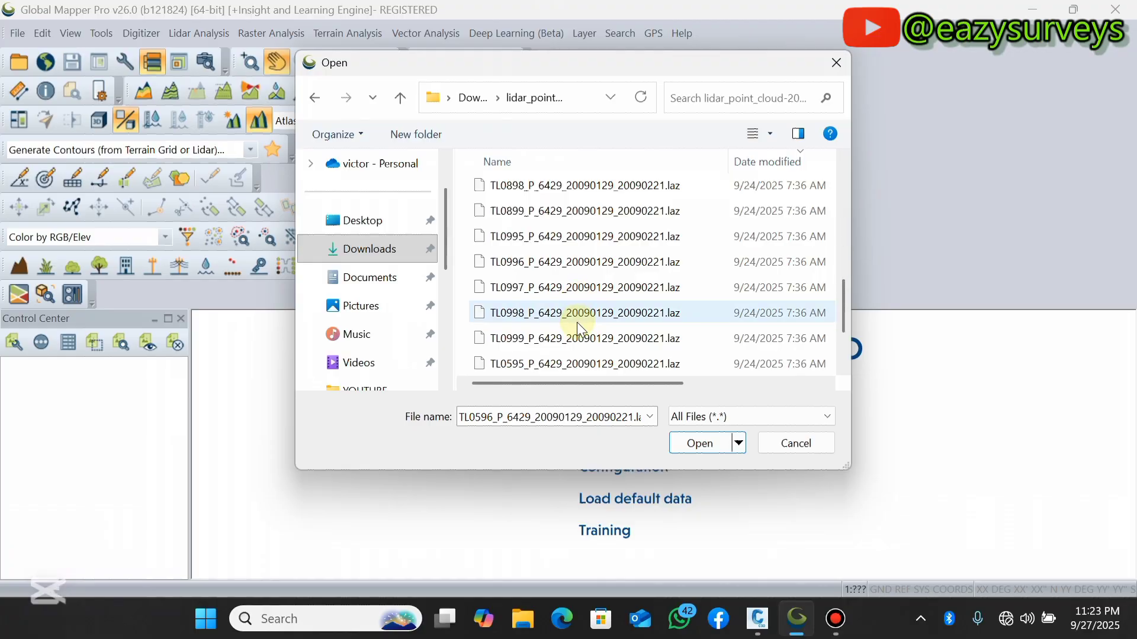
left_click(559, 363, "shift")
scroll(569, 205, "up", 3)
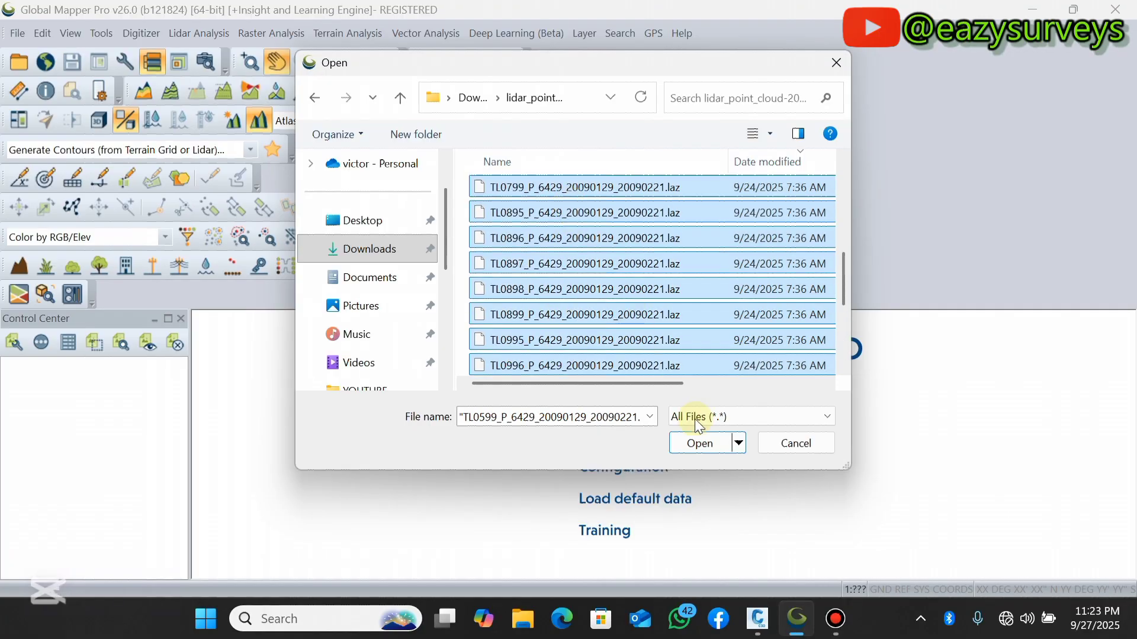
left_click(699, 445)
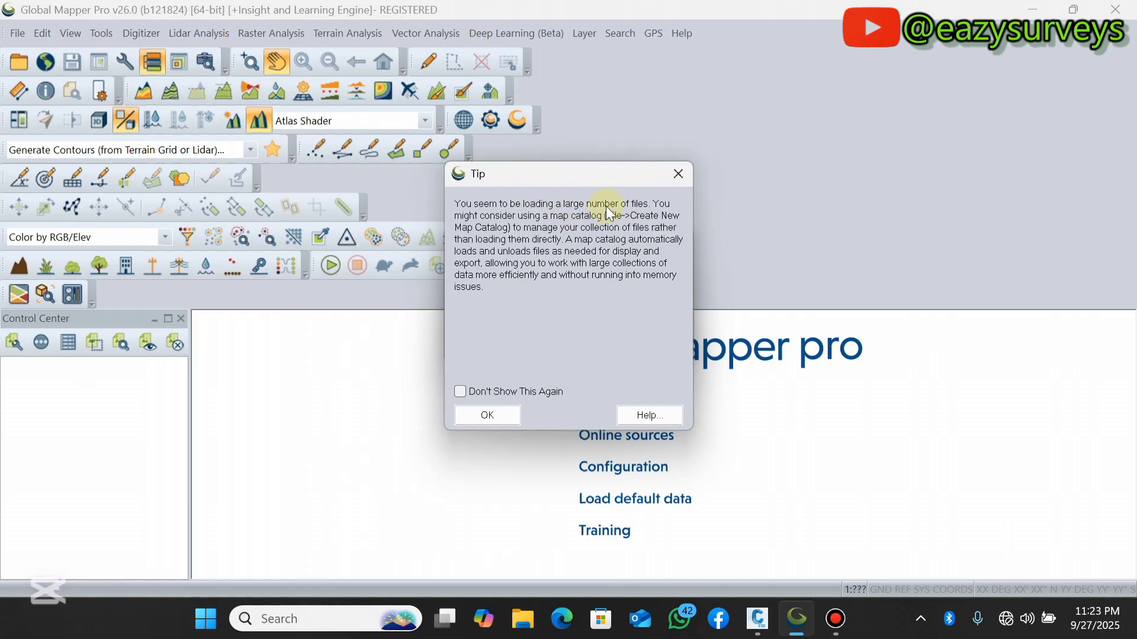
Dismiss the large-file tip and accept the Orthographic projection with WGS84 datum and meters for the first LAZ tile
left_click(488, 416)
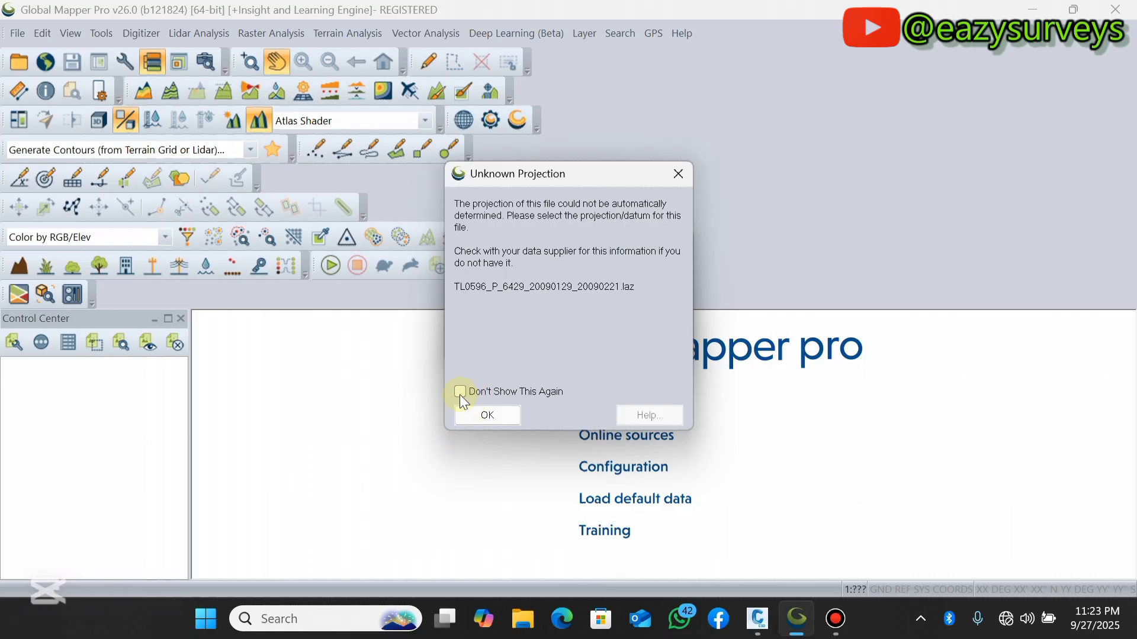
left_click(487, 415)
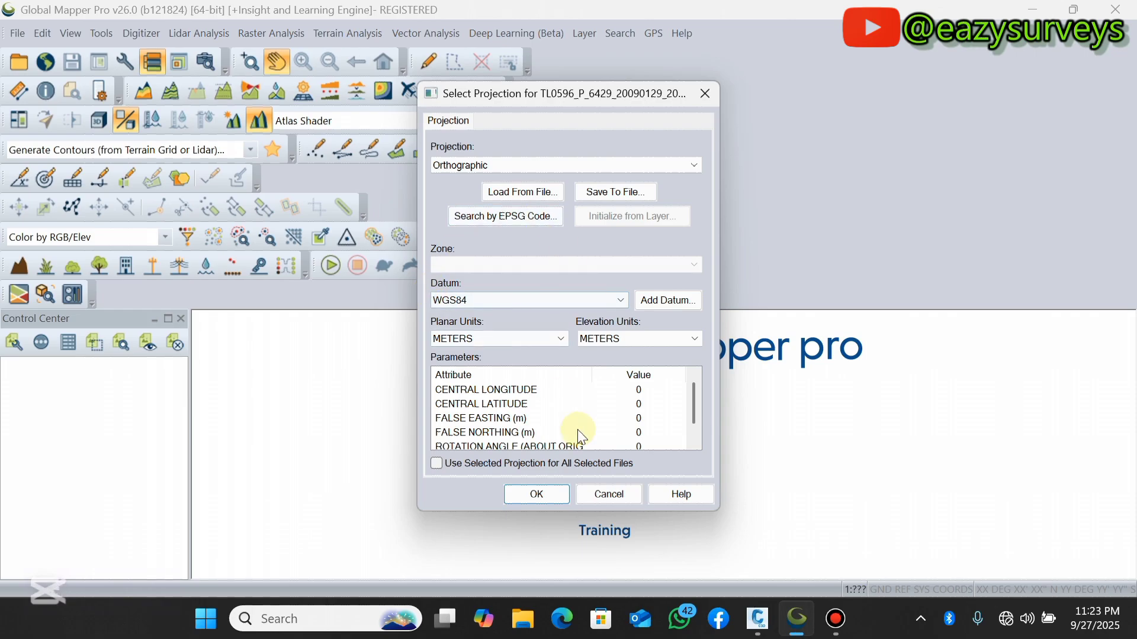
left_click(531, 496)
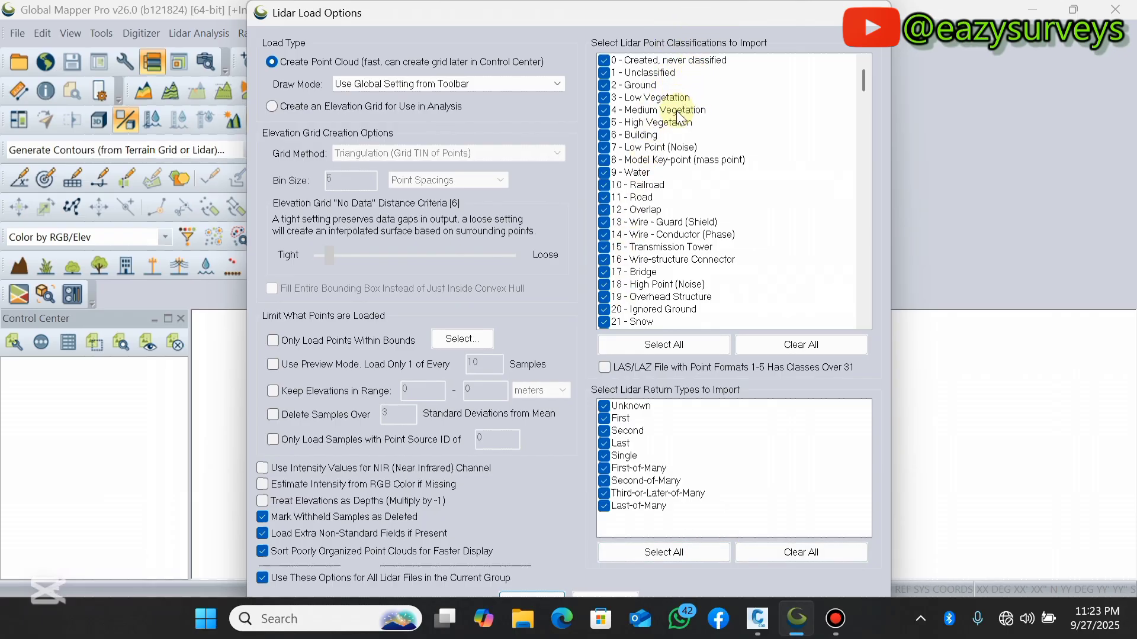
Load the tiles as a point cloud with all classifications and return types, using the Orthographic WGS84 projection for all selected files
scroll(672, 125, "down", 7)
scroll(666, 183, "up", 7)
left_click(660, 549)
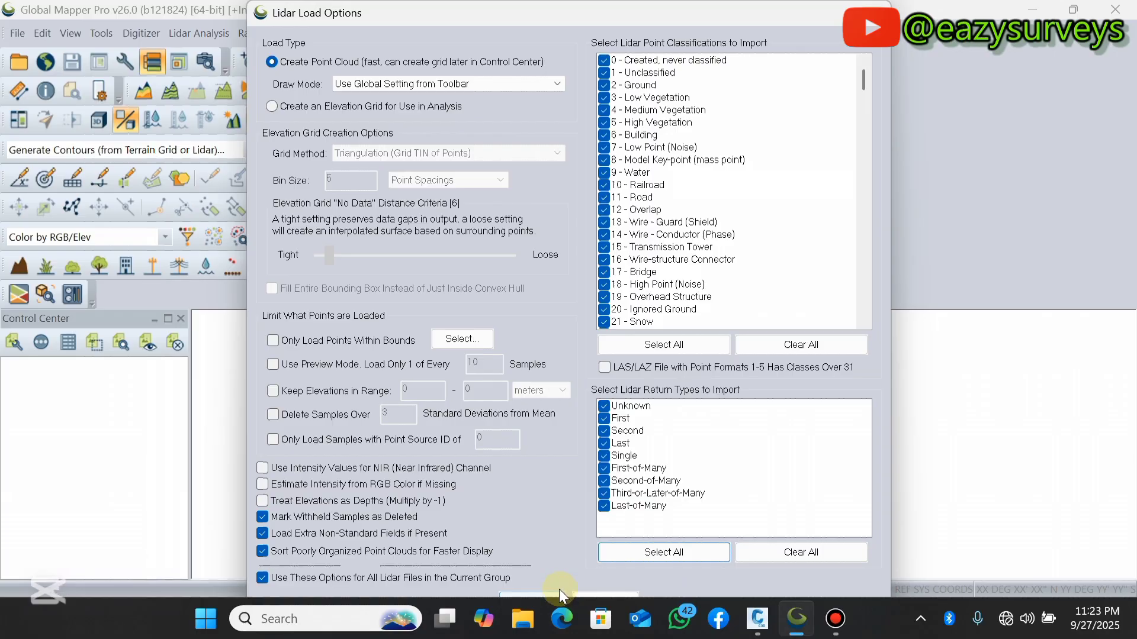
left_click(540, 593)
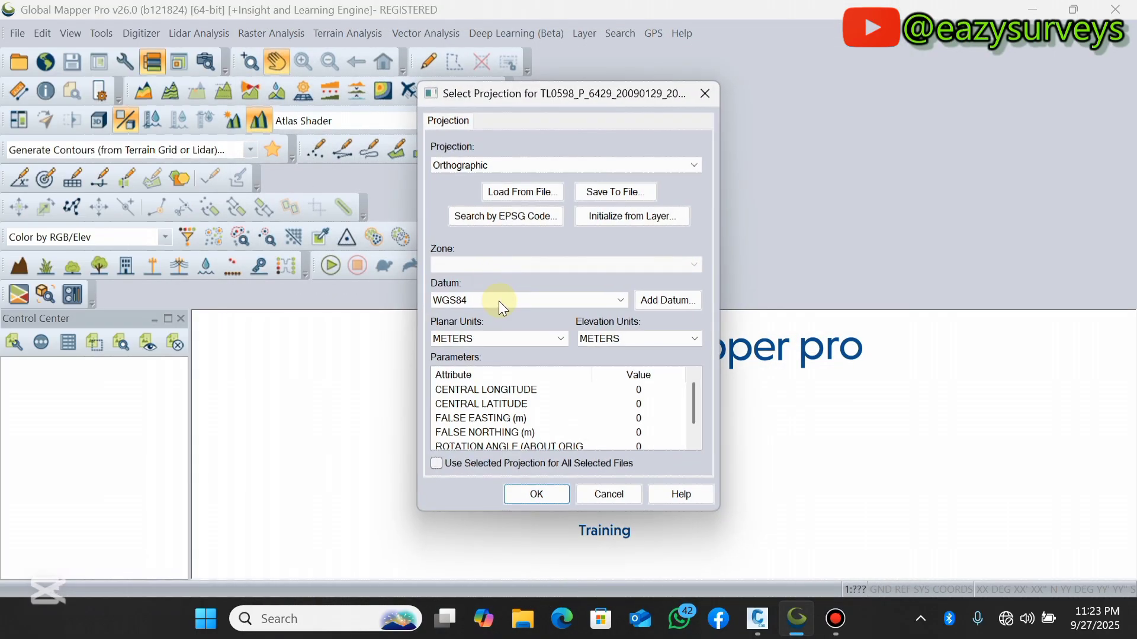
left_click(437, 463)
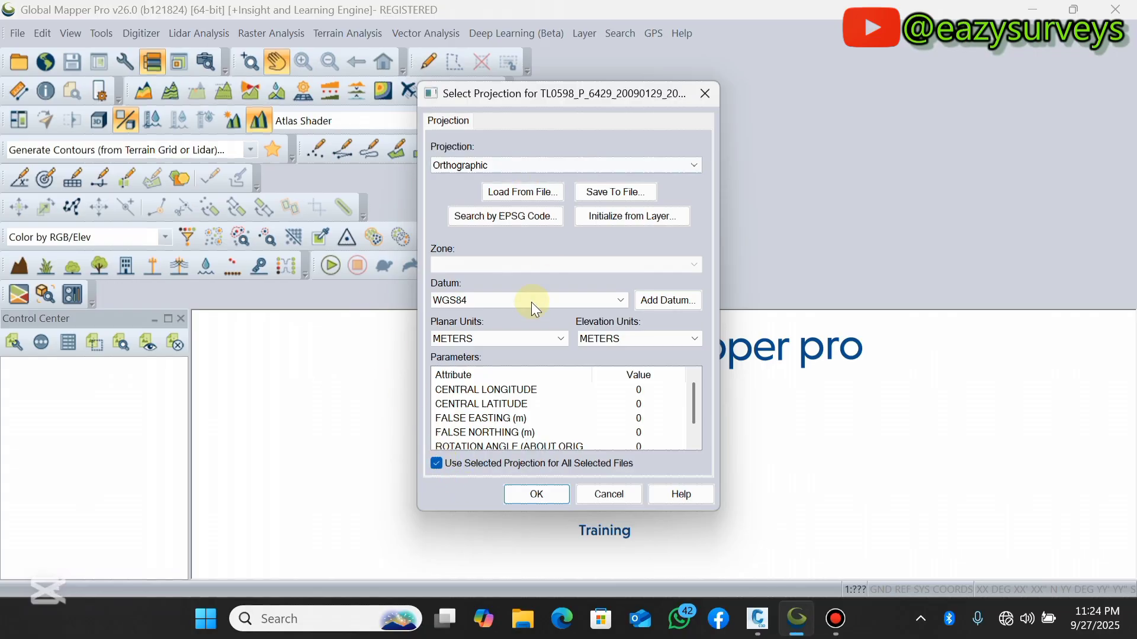
left_click(546, 499)
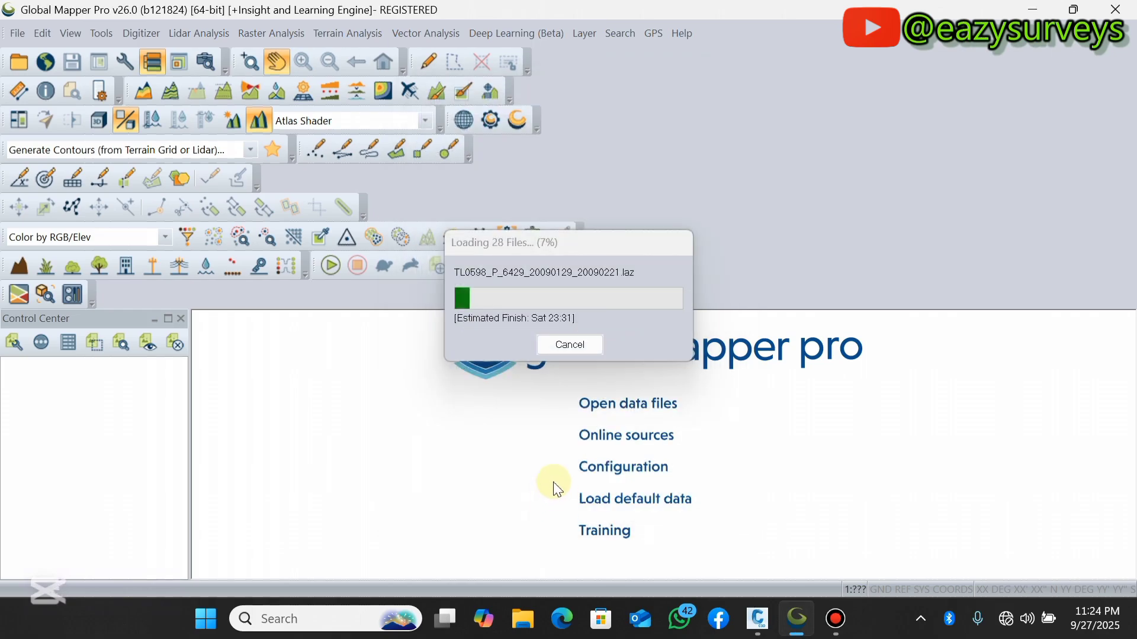
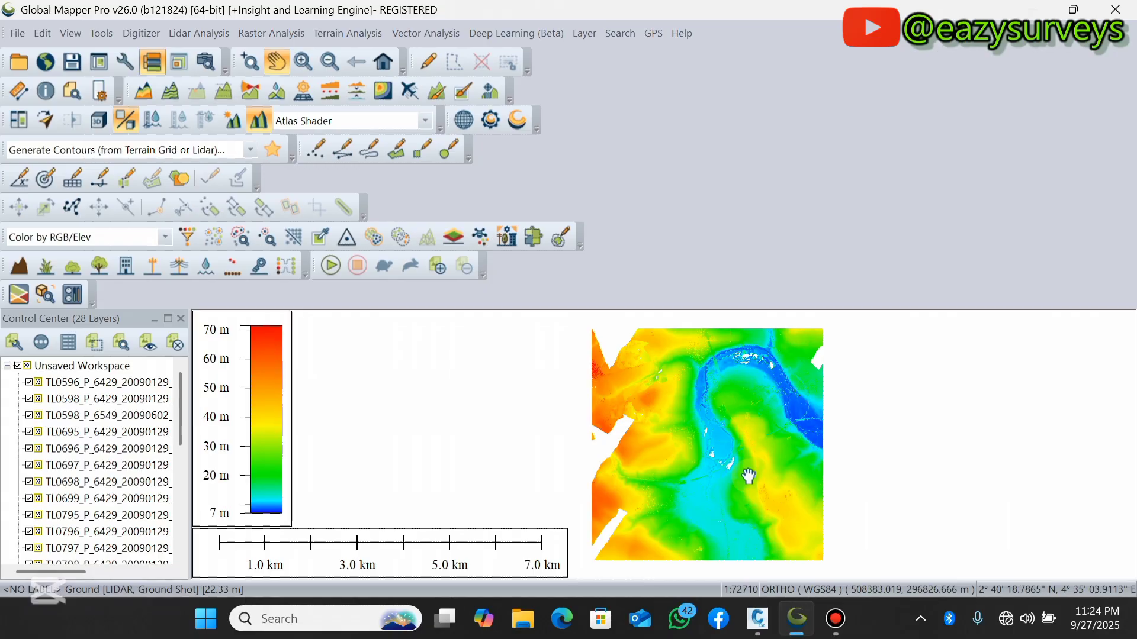
Examine the loaded LIDAR point cloud, from the individual points and their spacing to the elevation colors across the river valley
scroll(723, 481, "up", 5)
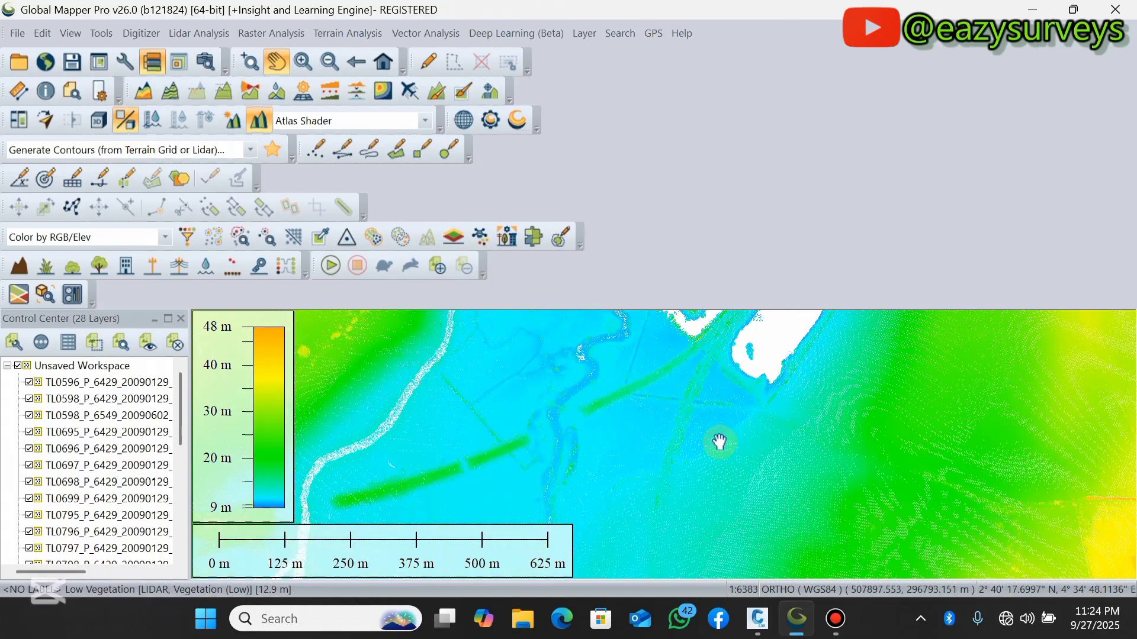
scroll(691, 417, "up", 9)
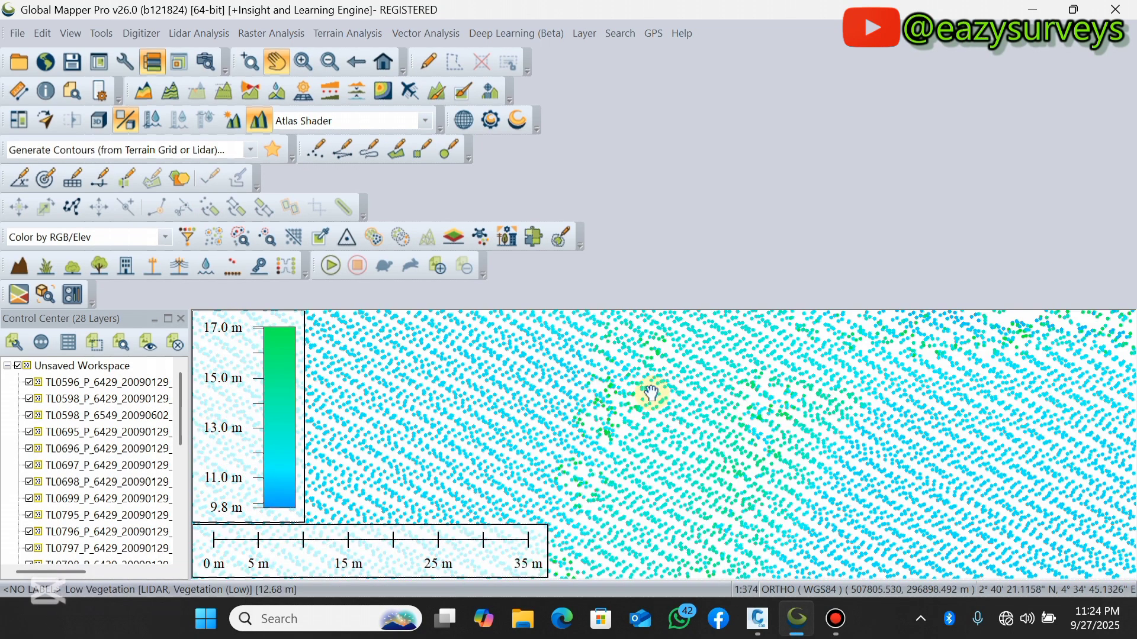
scroll(680, 399, "down", 7)
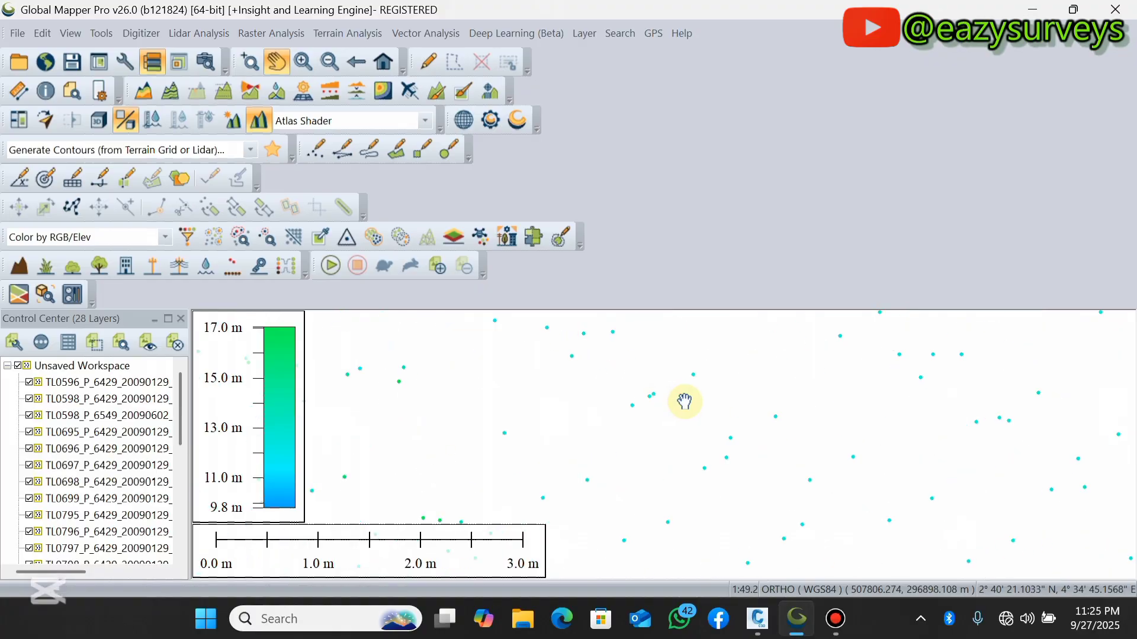
scroll(453, 380, "up", 4)
scroll(456, 380, "up", 3)
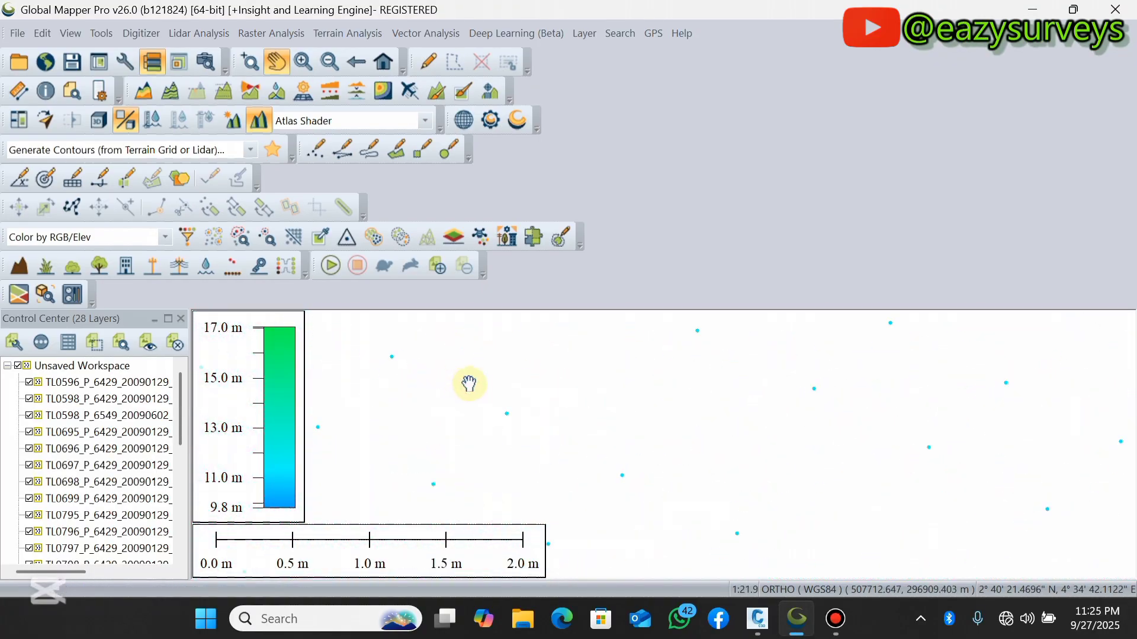
scroll(515, 403, "down", 12)
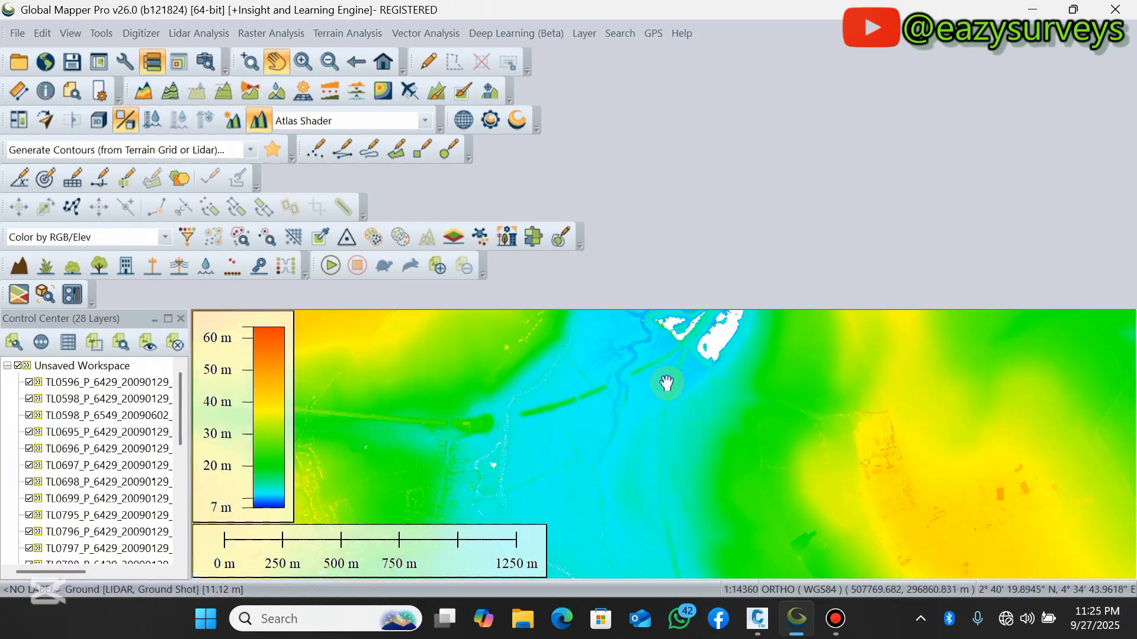
scroll(401, 446, "up", 9)
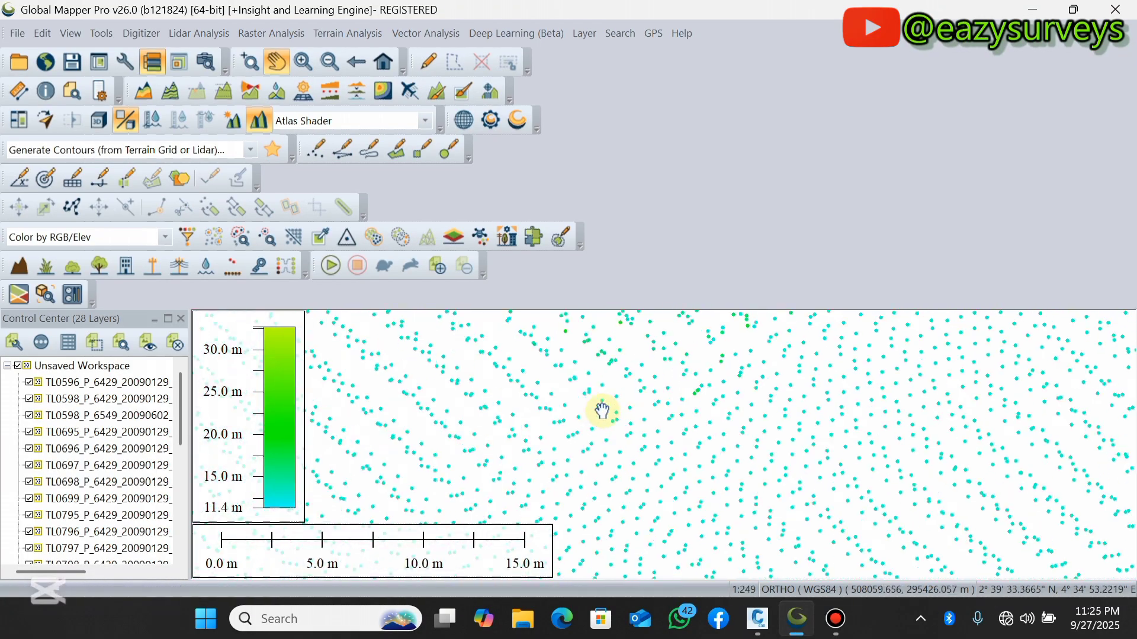
scroll(602, 411, "down", 7)
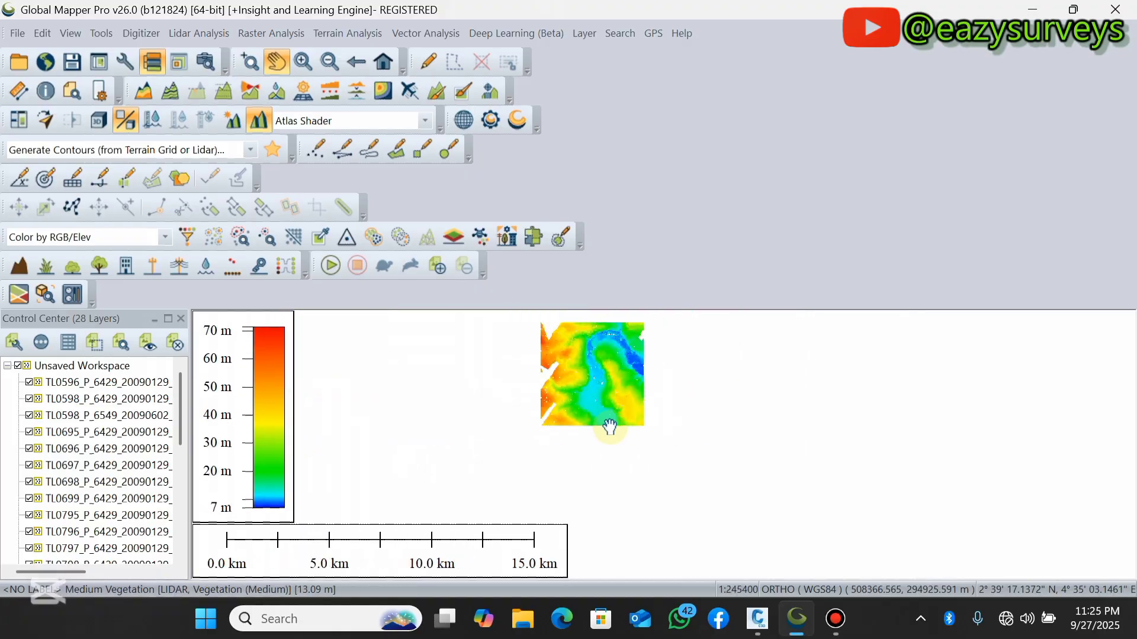
scroll(567, 382, "up", 3)
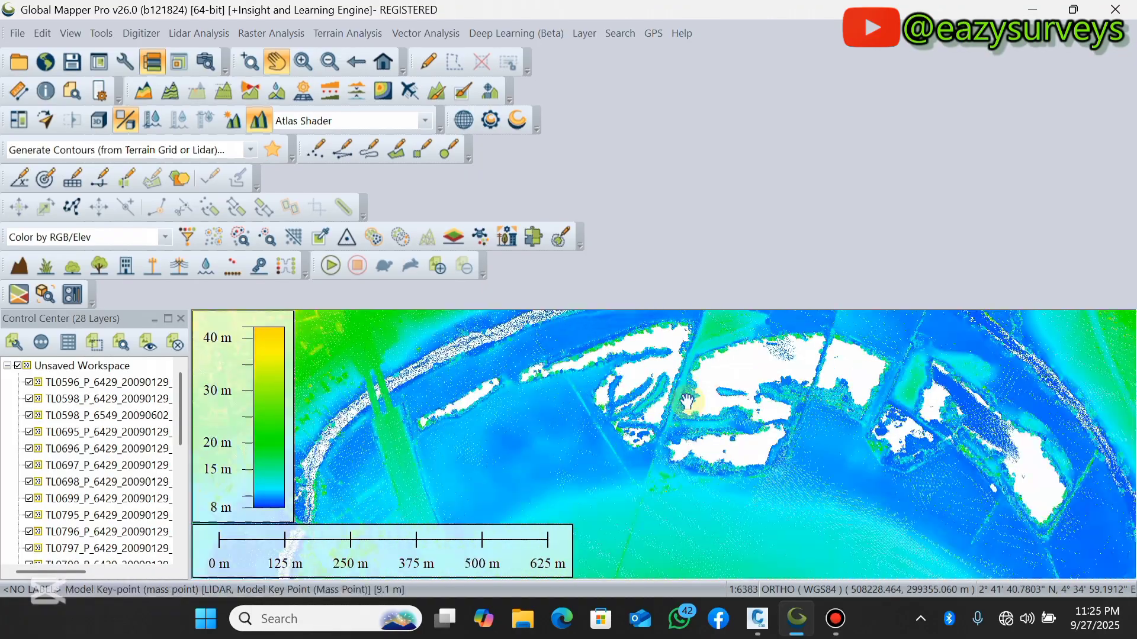
scroll(540, 424, "up", 6)
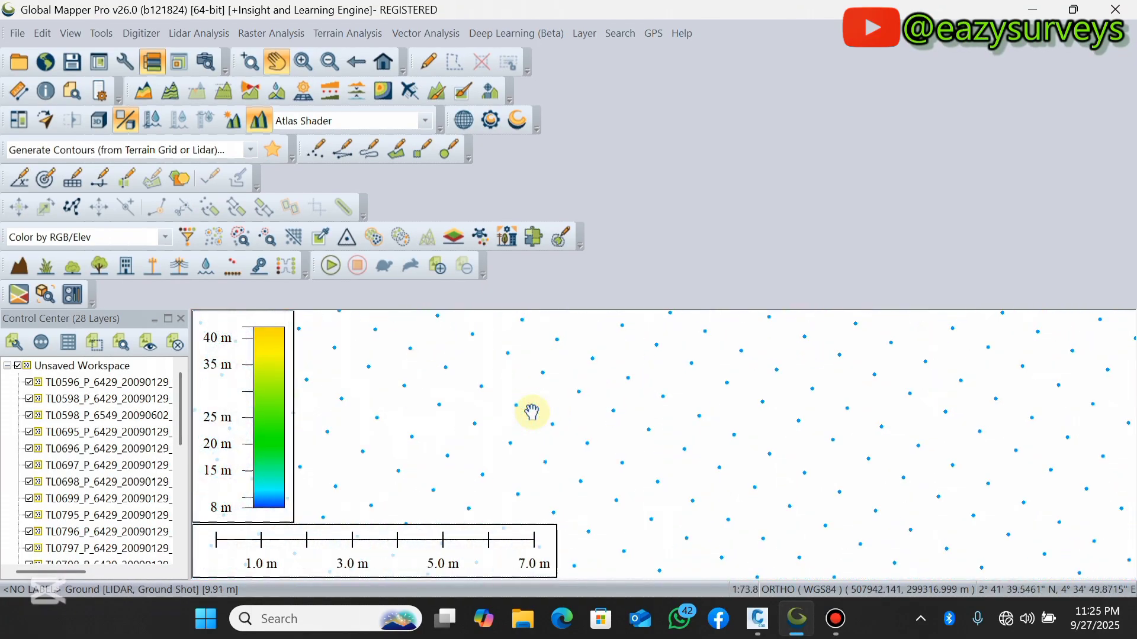
scroll(530, 408, "down", 2)
scroll(531, 391, "down", 6)
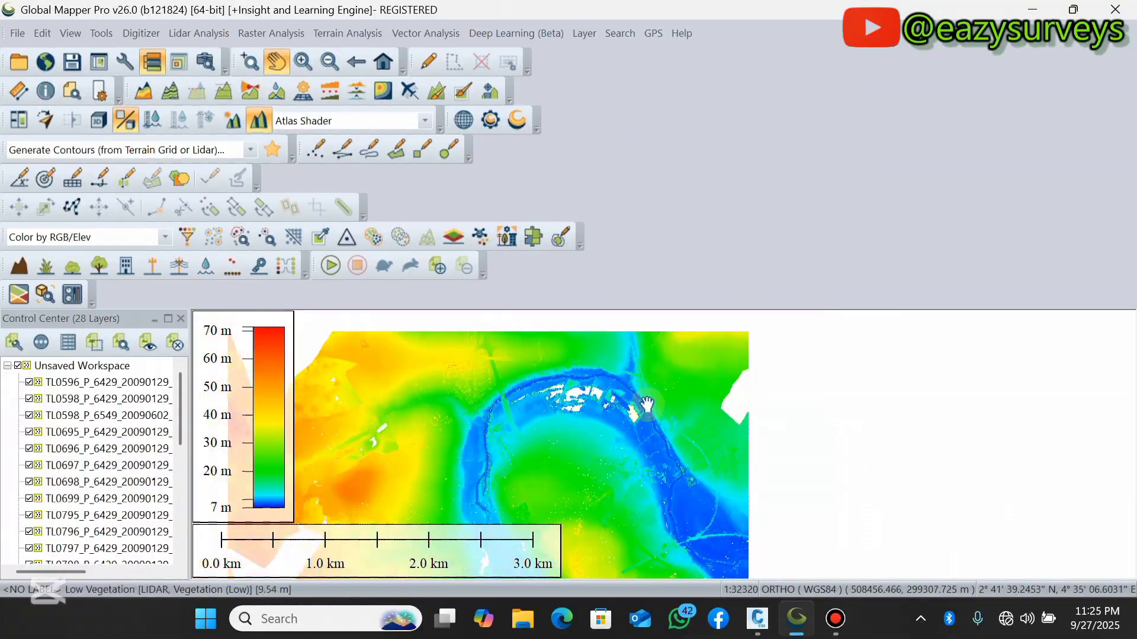
Examine the point cloud in the 2D map, from the point spacing beside the river to the full tile coverage
scroll(683, 470, "up", 3)
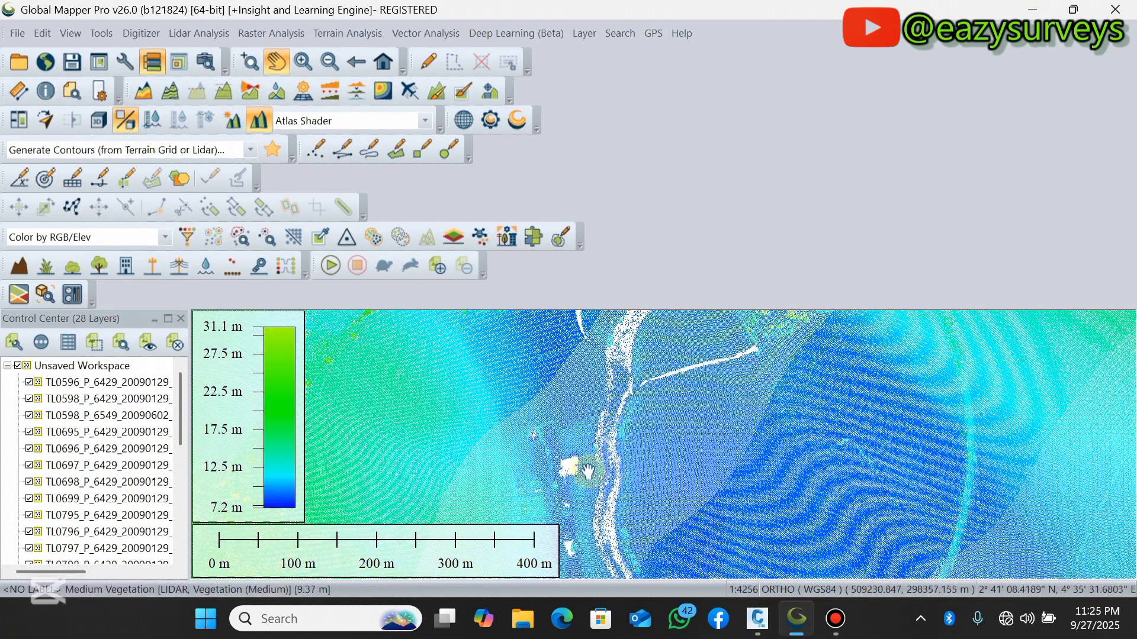
scroll(588, 472, "up", 5)
scroll(581, 401, "down", 3)
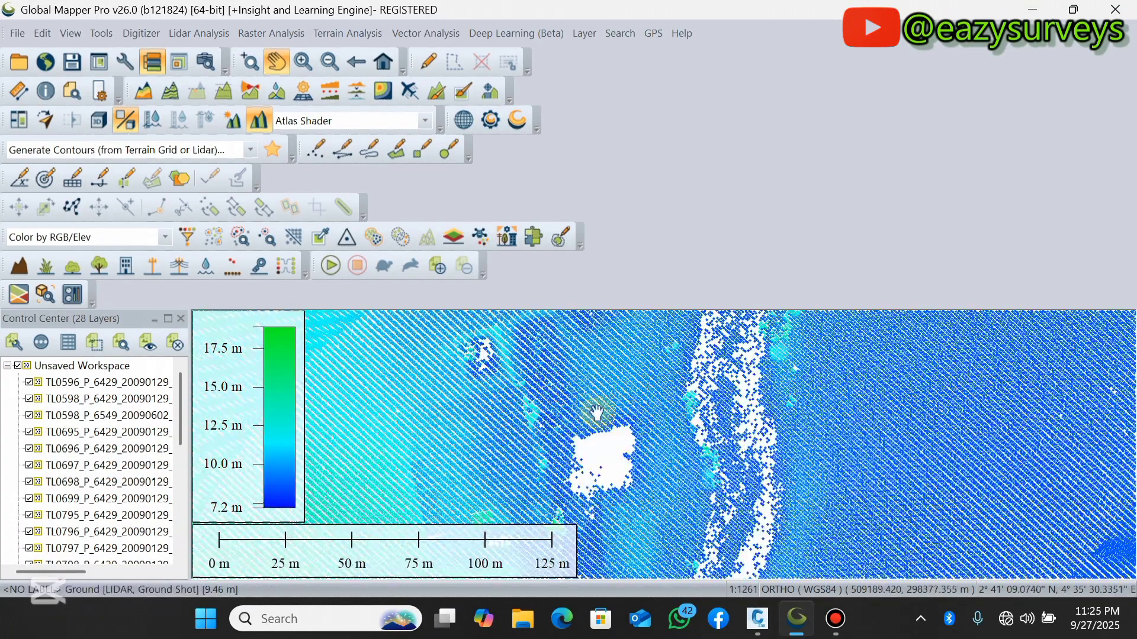
scroll(597, 413, "down", 5)
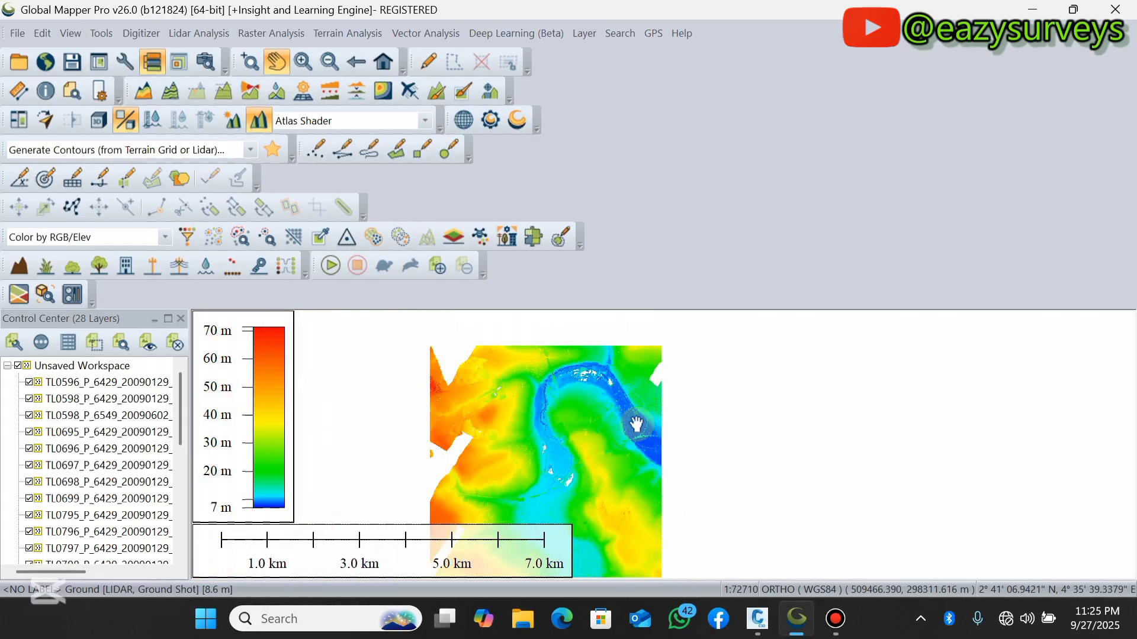
left_click_drag(581, 430, 643, 405)
left_click_drag(633, 494, 623, 486)
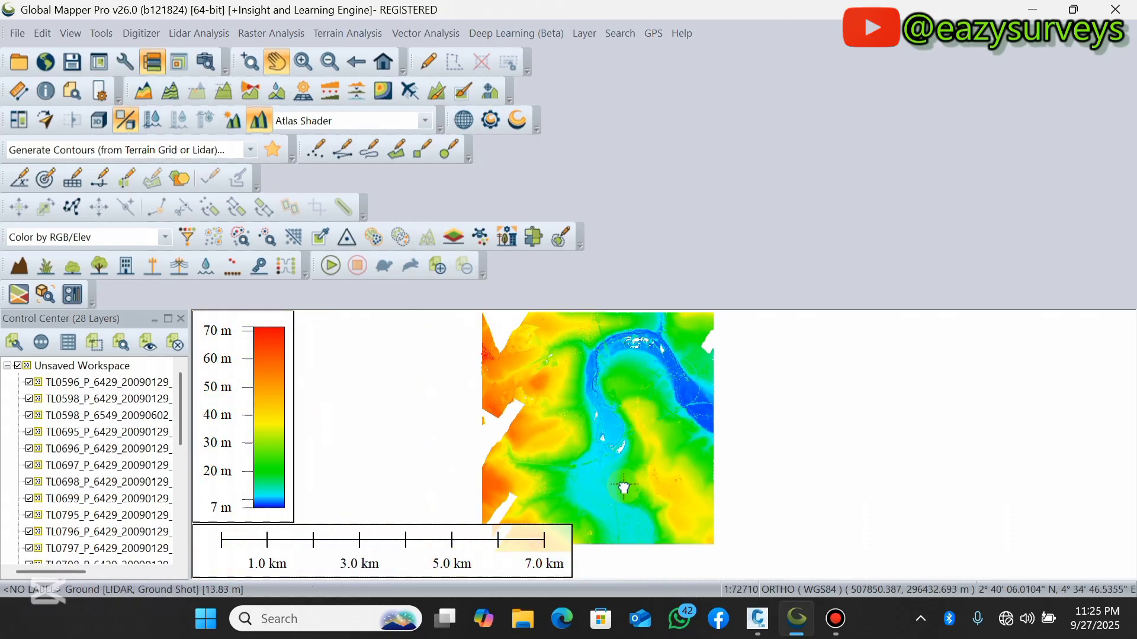
left_click_drag(597, 437, 607, 434)
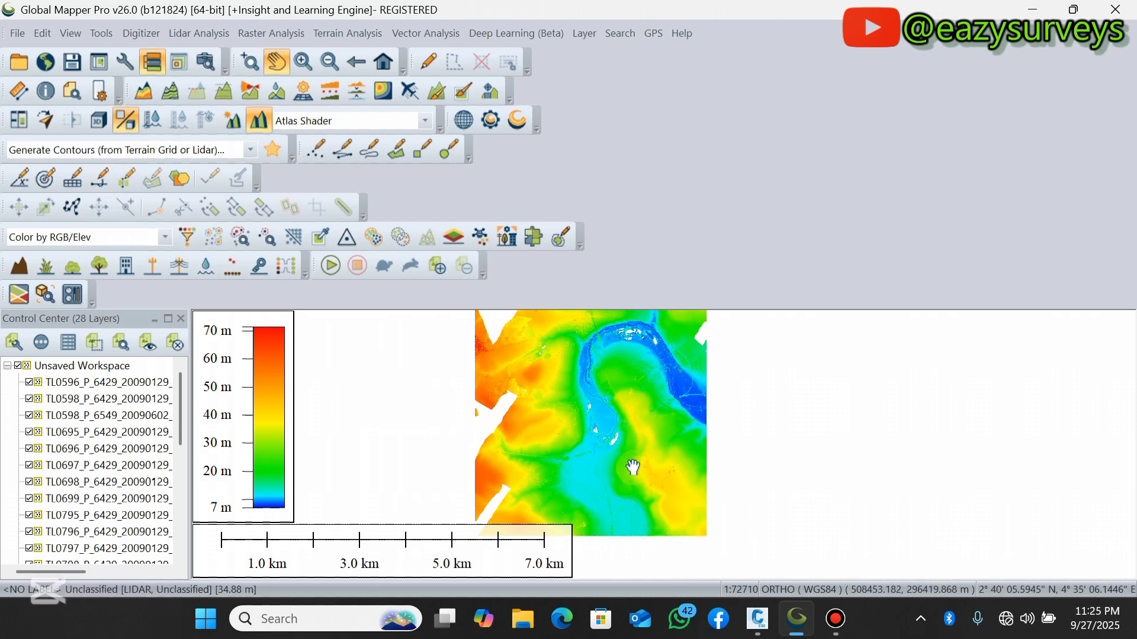
scroll(600, 427, "up", 2)
left_click_drag(600, 426, 587, 441)
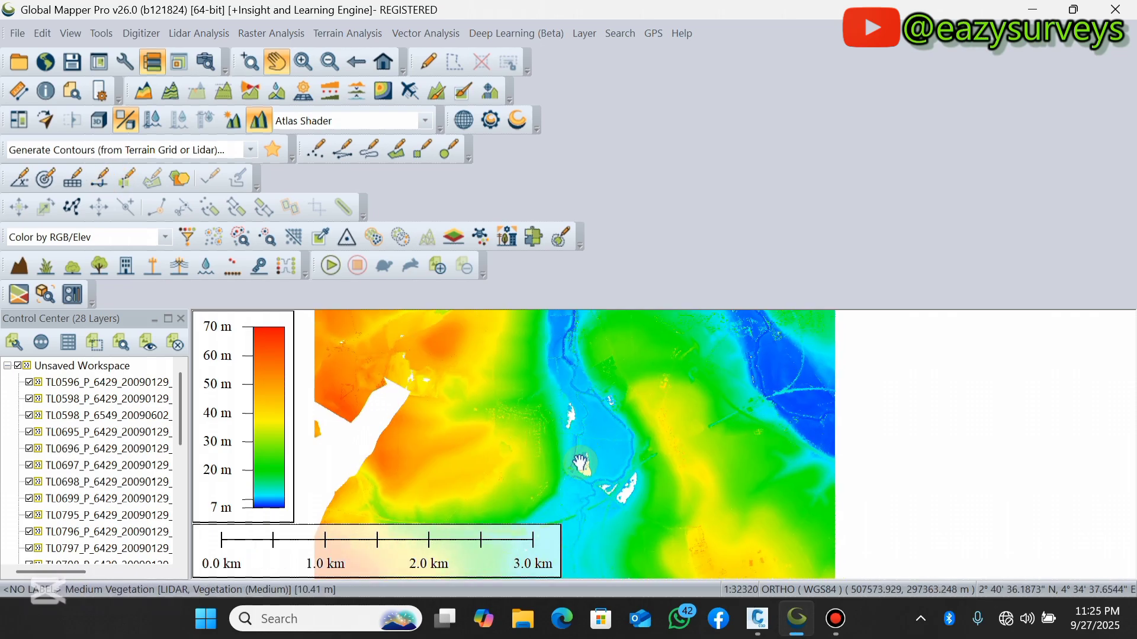
Open the point cloud in a maximized 3D Viewer and inspect its hills and vegetation up close
left_click(98, 121)
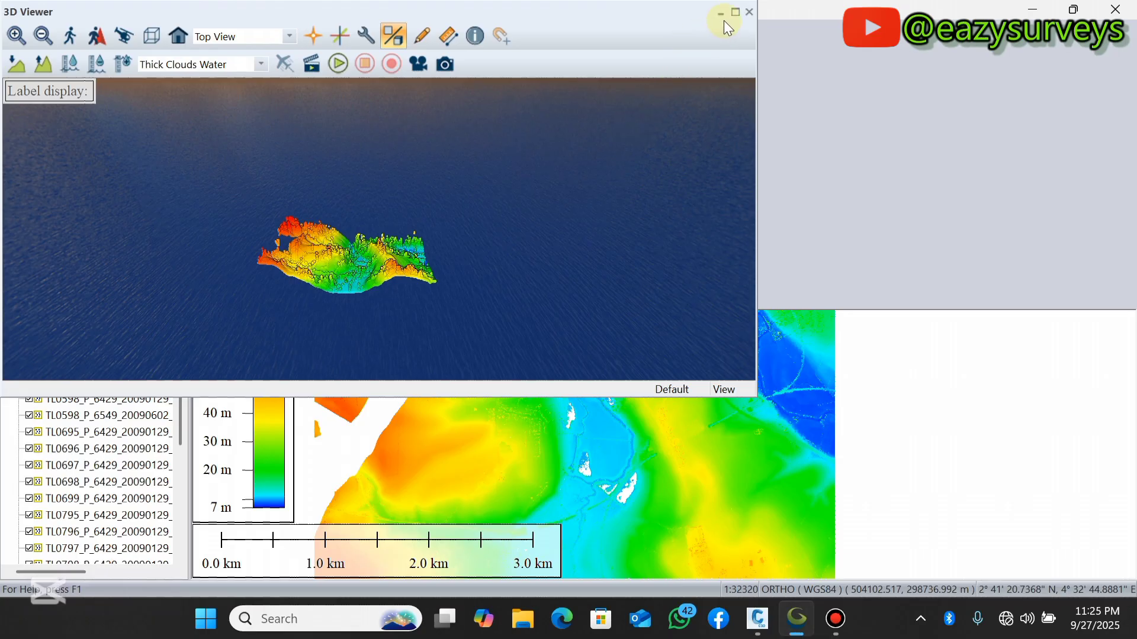
left_click(736, 12)
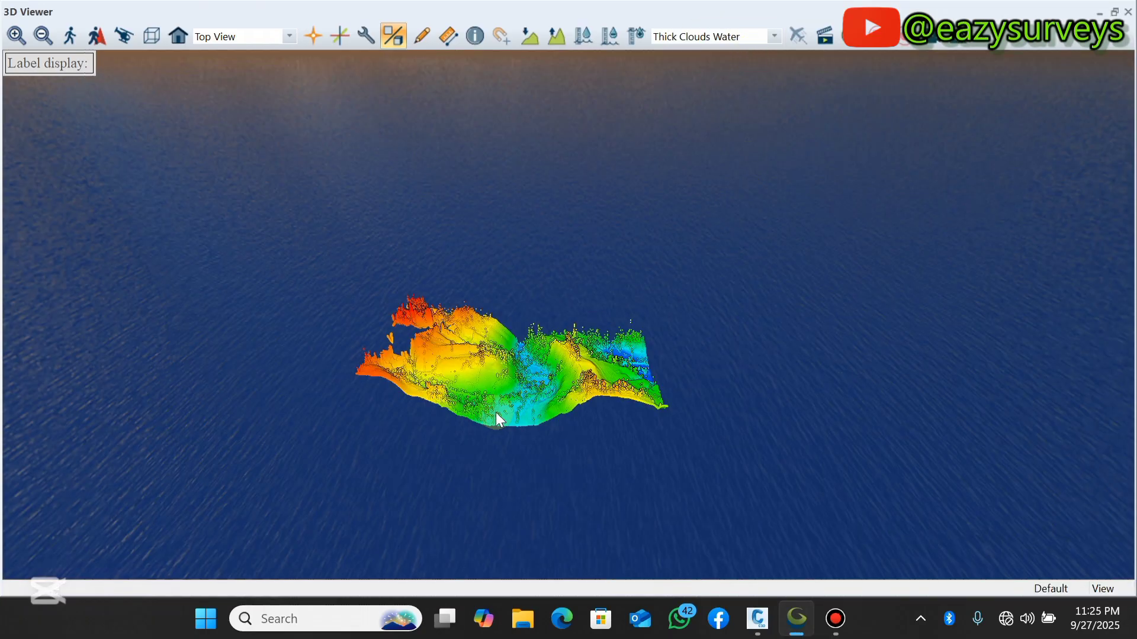
scroll(498, 409, "up", 3)
scroll(431, 450, "up", 3)
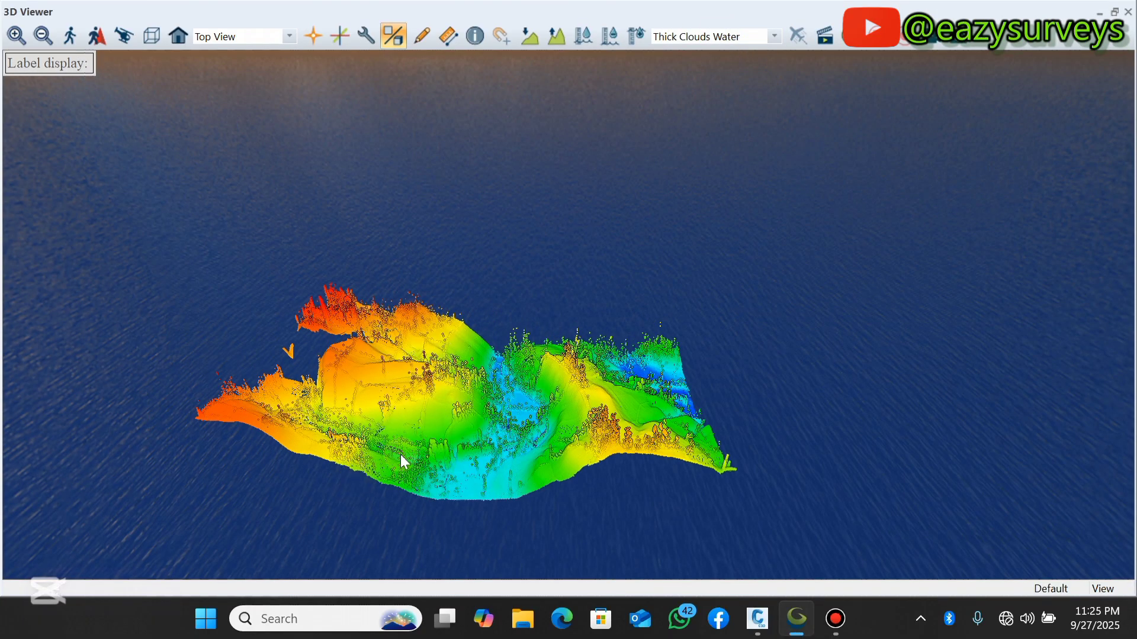
left_click_drag(400, 454, 462, 414)
scroll(435, 479, "up", 3)
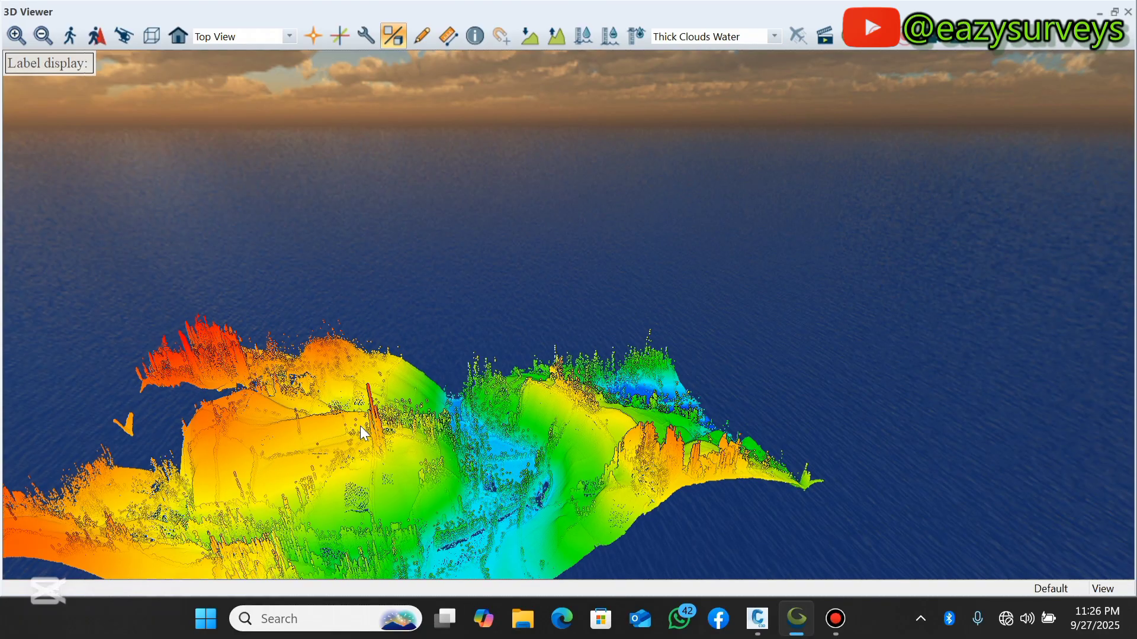
scroll(189, 467, "up", 2)
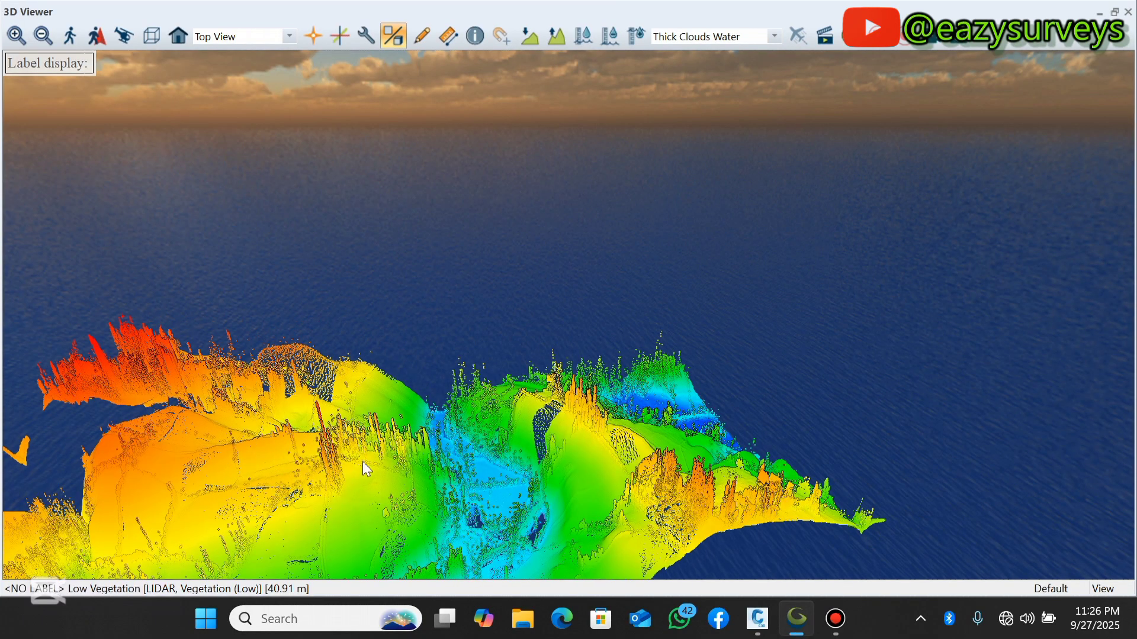
scroll(599, 372, "down", 2)
Examine the 3D point cloud from several sides, covering the vegetation peaks, the river valley and the high ground
mouse_move(426, 492)
left_mouse_down()
mouse_move(539, 458)
mouse_move(441, 499)
mouse_move(565, 496)
left_mouse_up()
left_click_drag(438, 492, 471, 431)
scroll(784, 469, "up", 2)
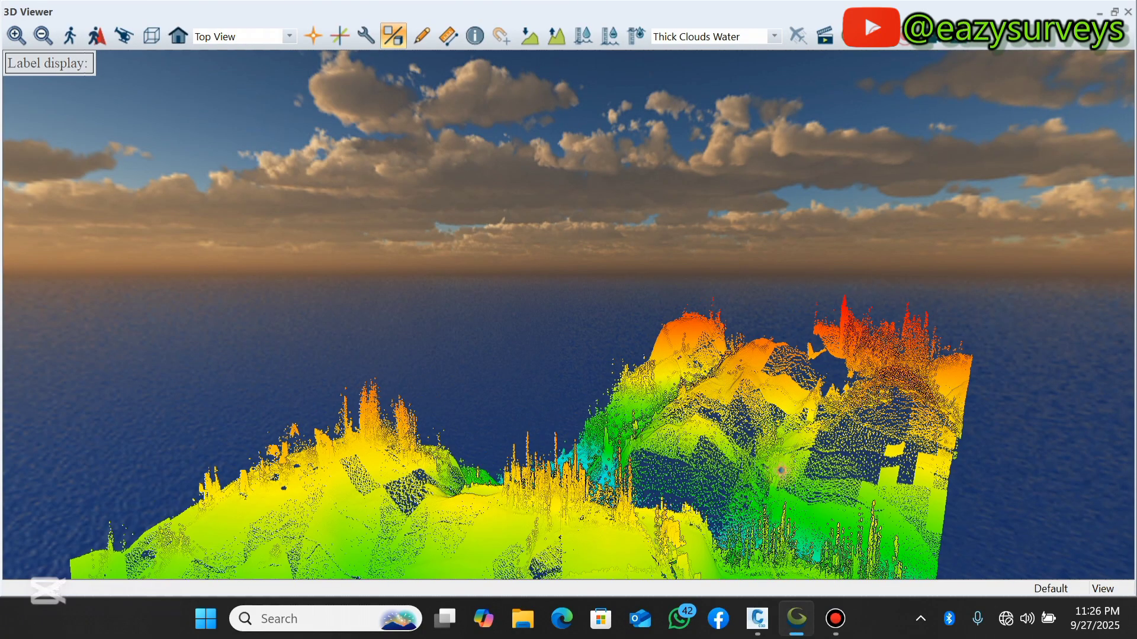
left_click_drag(784, 468, 1022, 500)
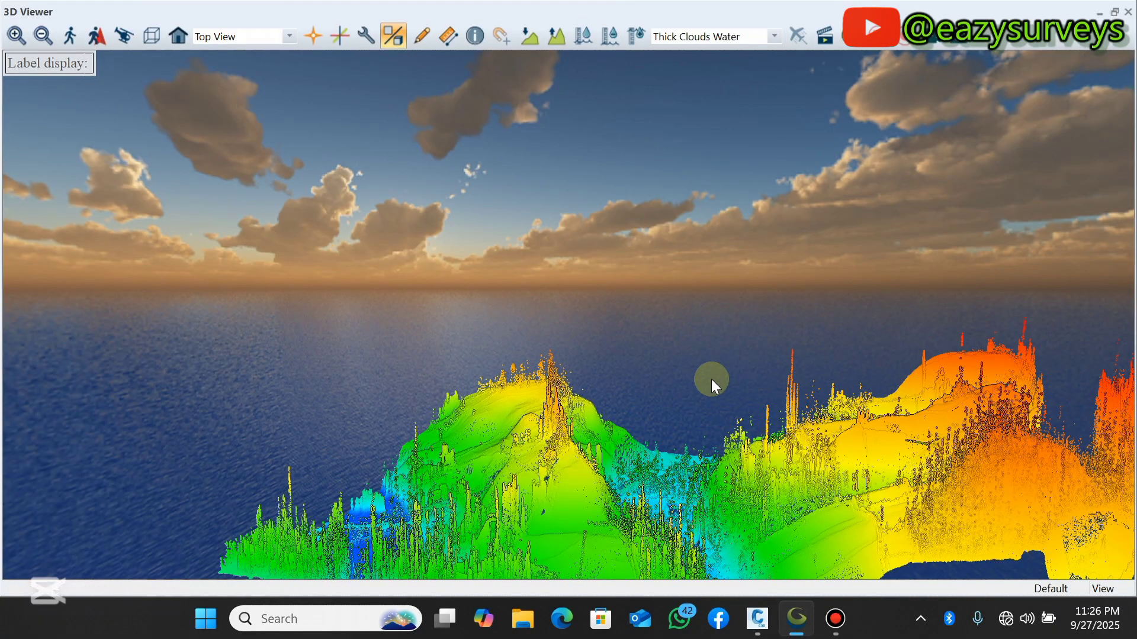
left_click_drag(712, 379, 503, 424)
scroll(503, 423, "up", 3)
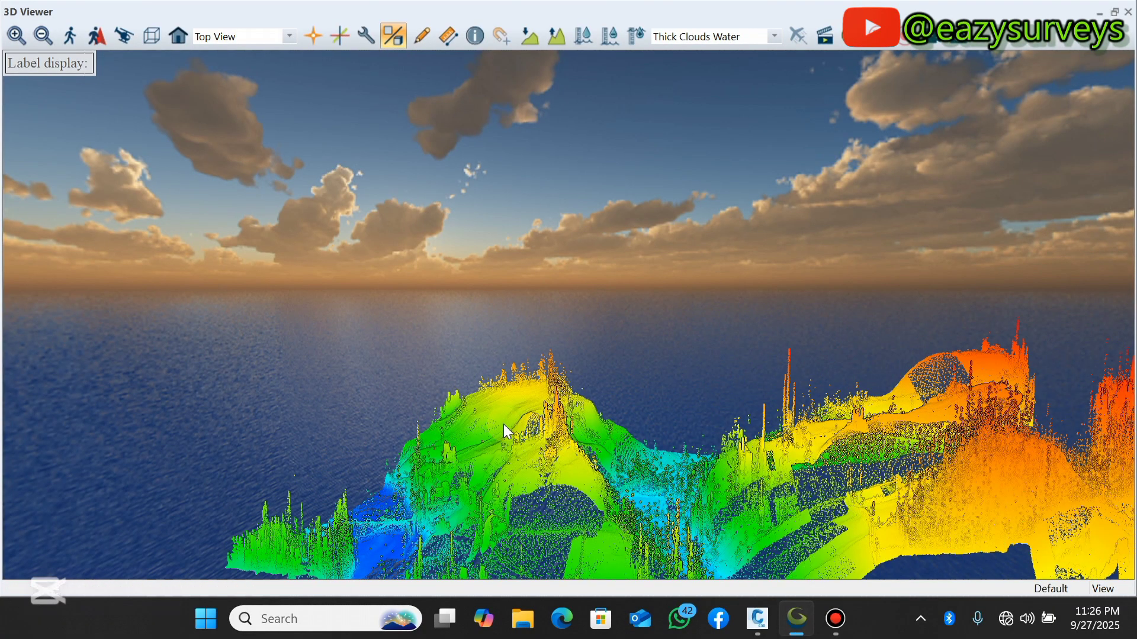
left_click_drag(705, 534, 678, 436)
scroll(678, 433, "down", 5)
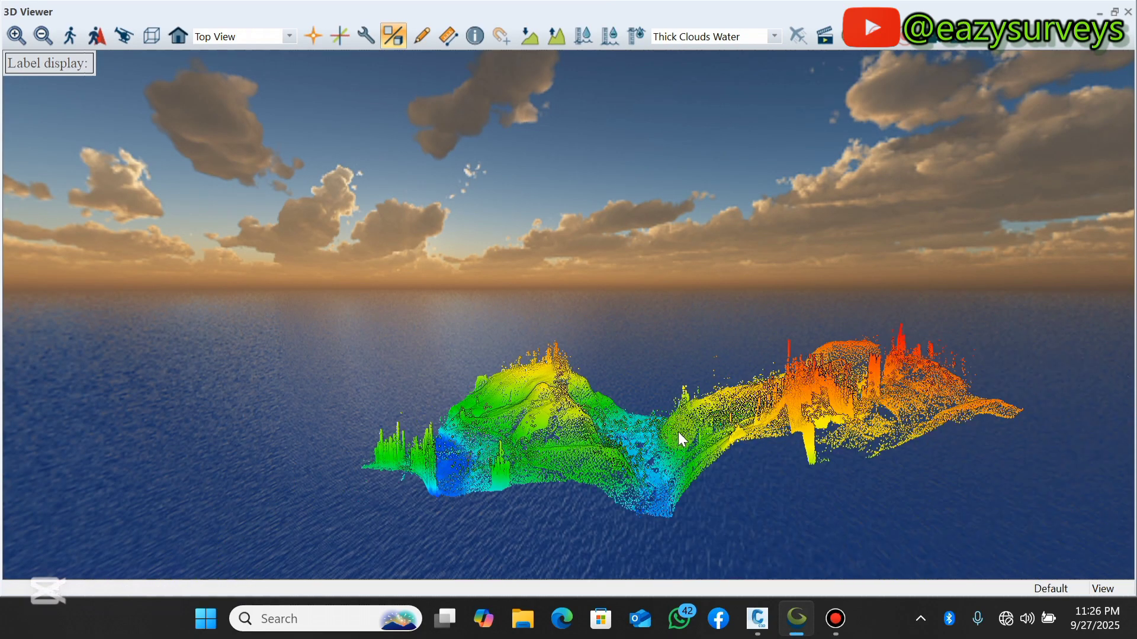
scroll(606, 431, "up", 3)
left_click_drag(835, 502, 515, 505)
scroll(515, 504, "up", 1)
scroll(635, 247, "down", 2)
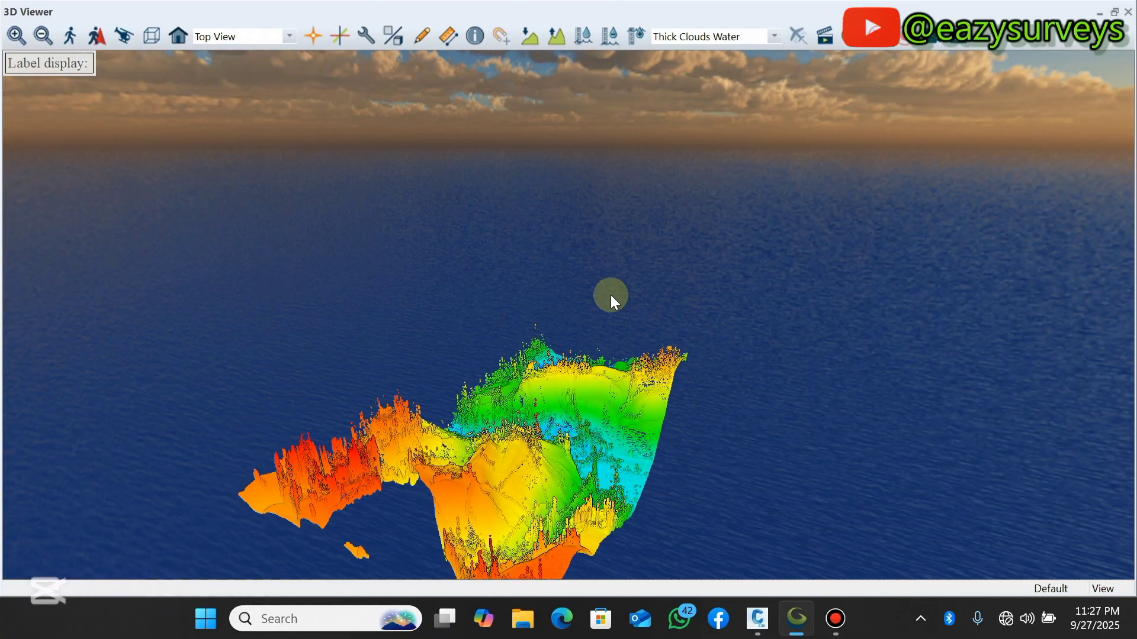
scroll(439, 499, "up", 1)
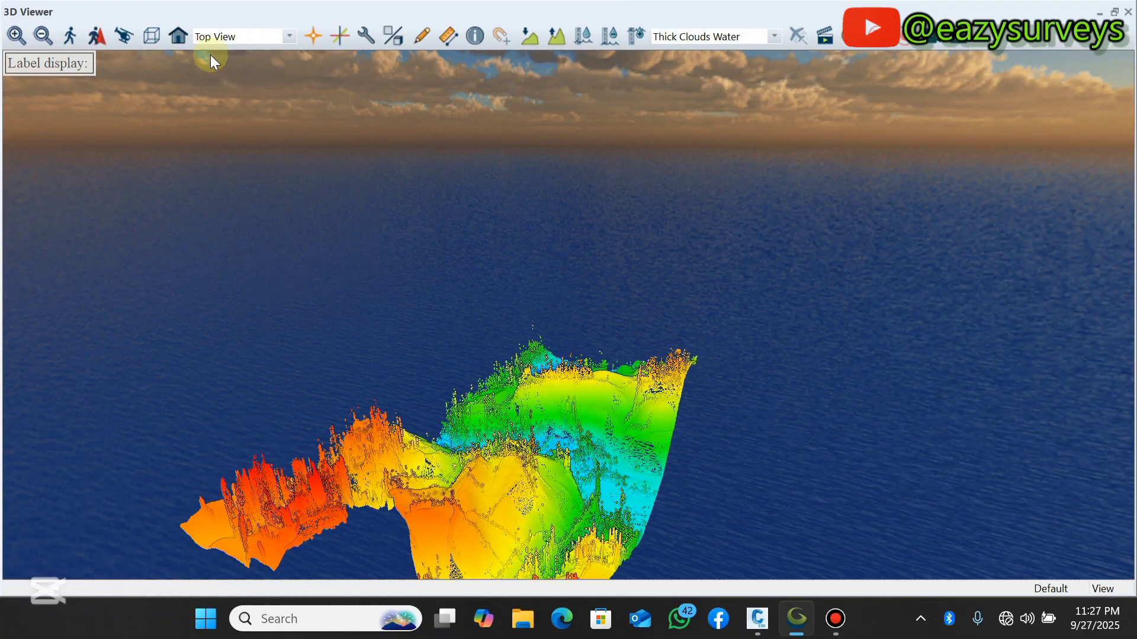
Switch the 3D Viewer to the orthographic view and inspect the terrain across the valley
left_click(152, 36)
left_click_drag(659, 302, 261, 446)
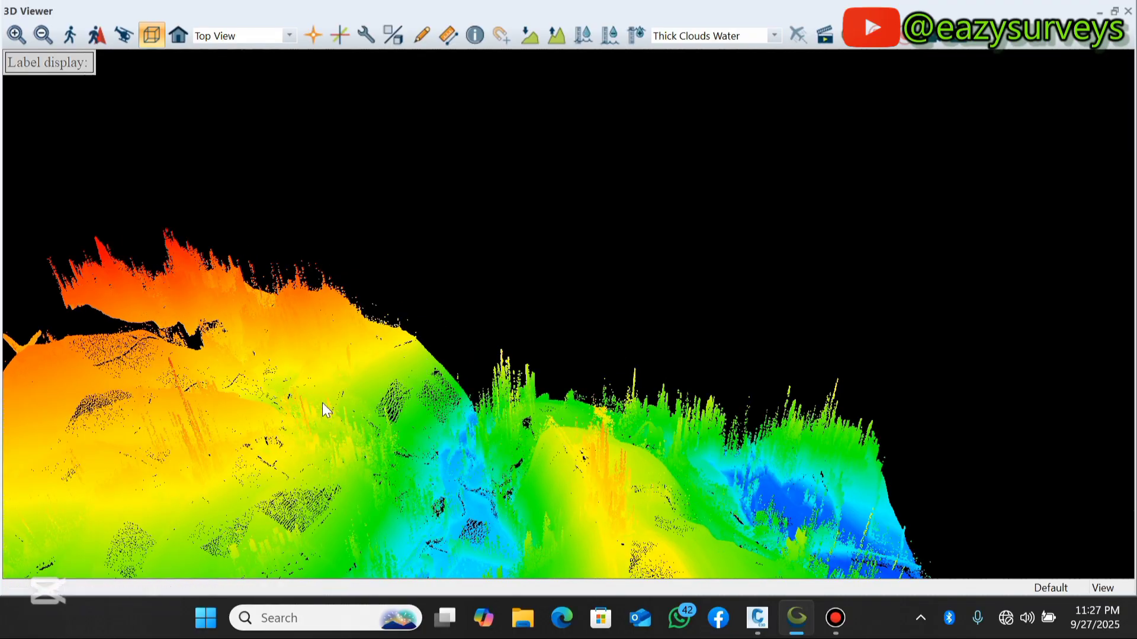
left_click_drag(637, 395, 579, 489)
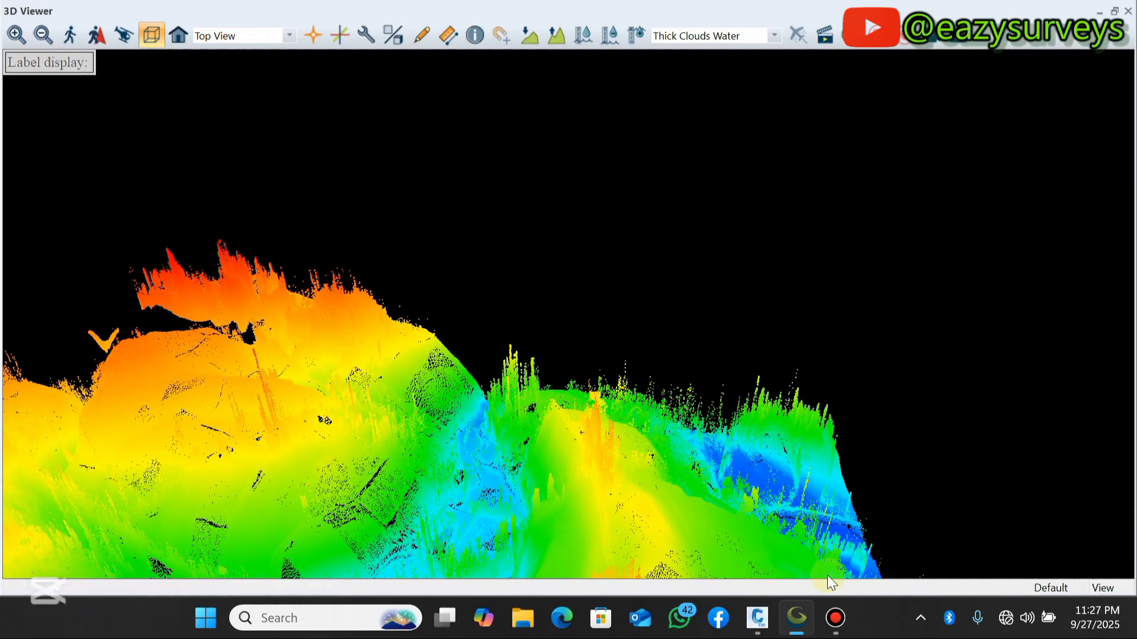
scroll(621, 319, "down", 4)
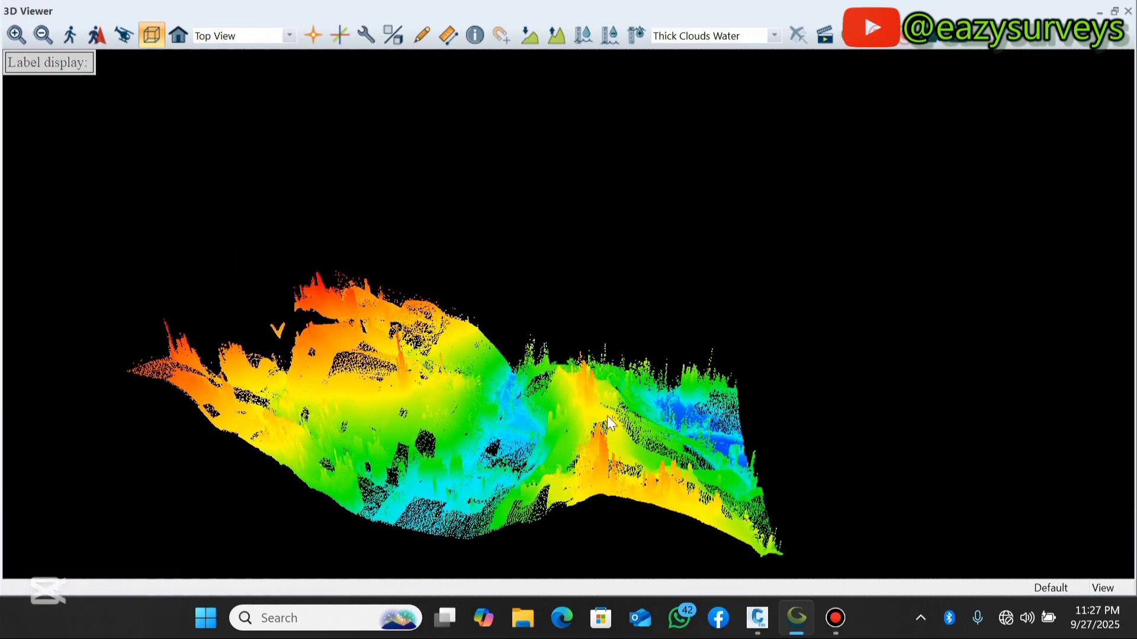
scroll(352, 511, "up", 2)
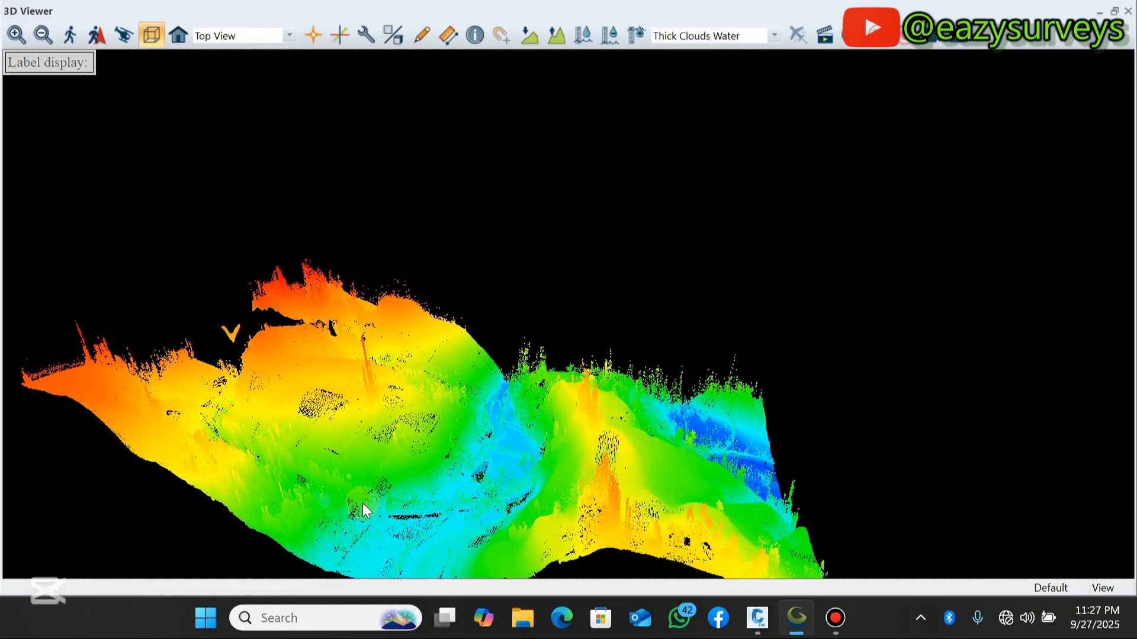
scroll(363, 505, "up", 2)
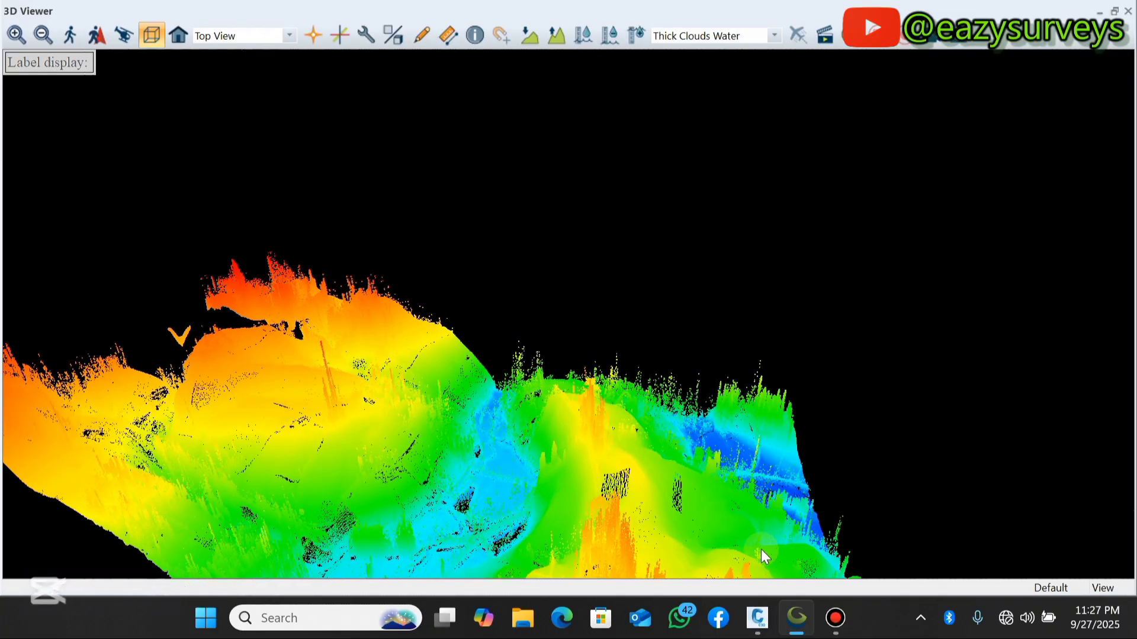
Switch to Civil 3D and look over the height-themed DSM from the woodland out to the river bend
left_click(758, 617)
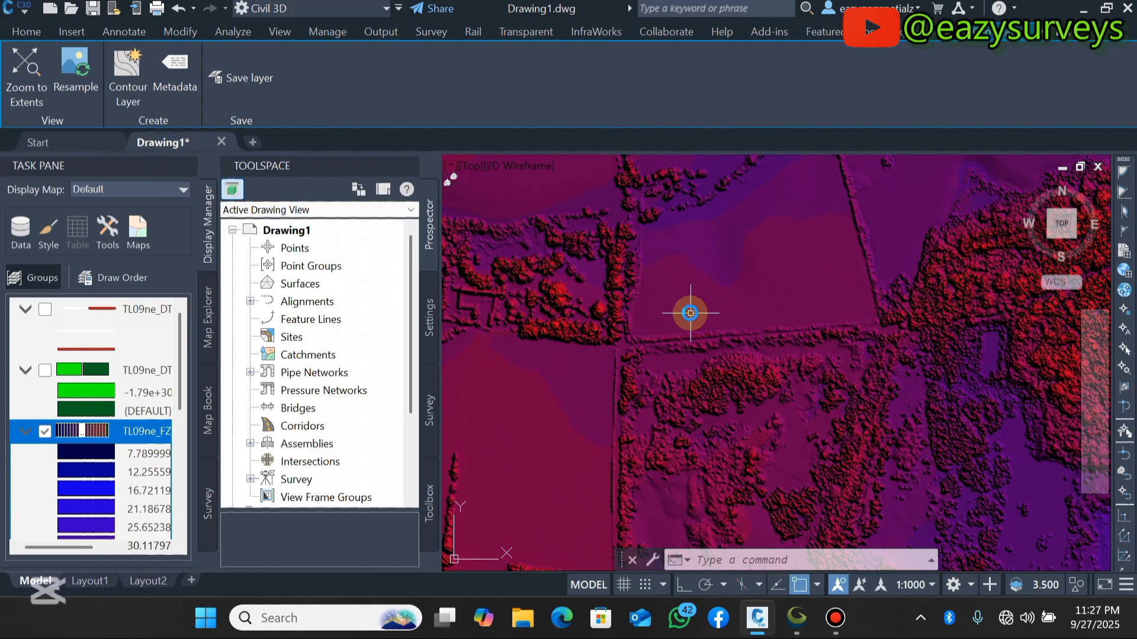
scroll(691, 313, "down", 3)
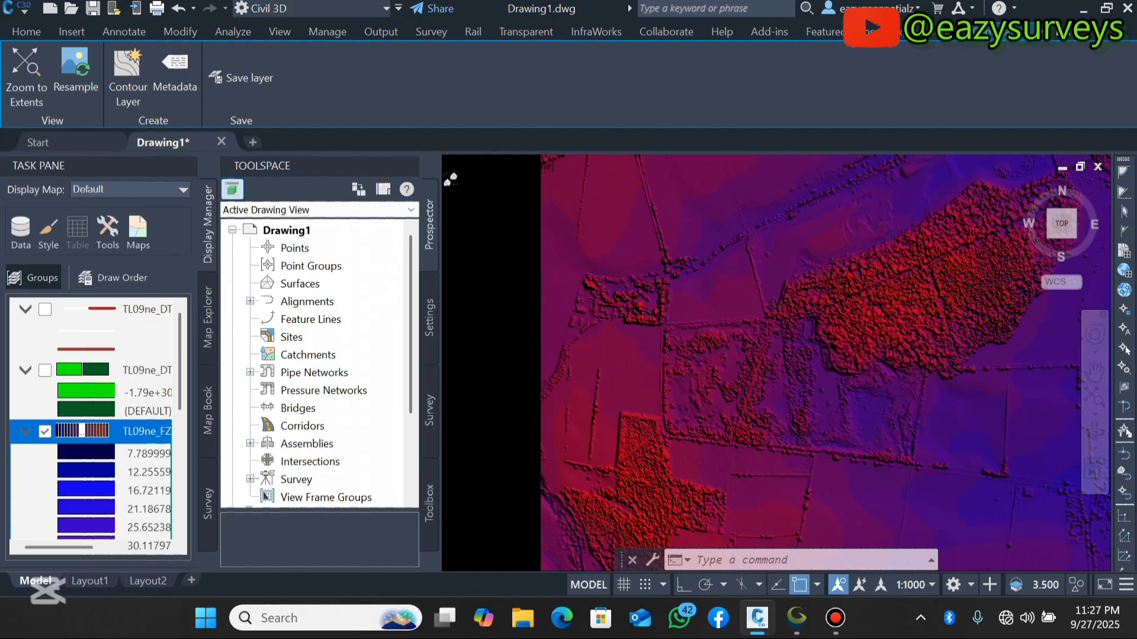
scroll(581, 360, "down", 5)
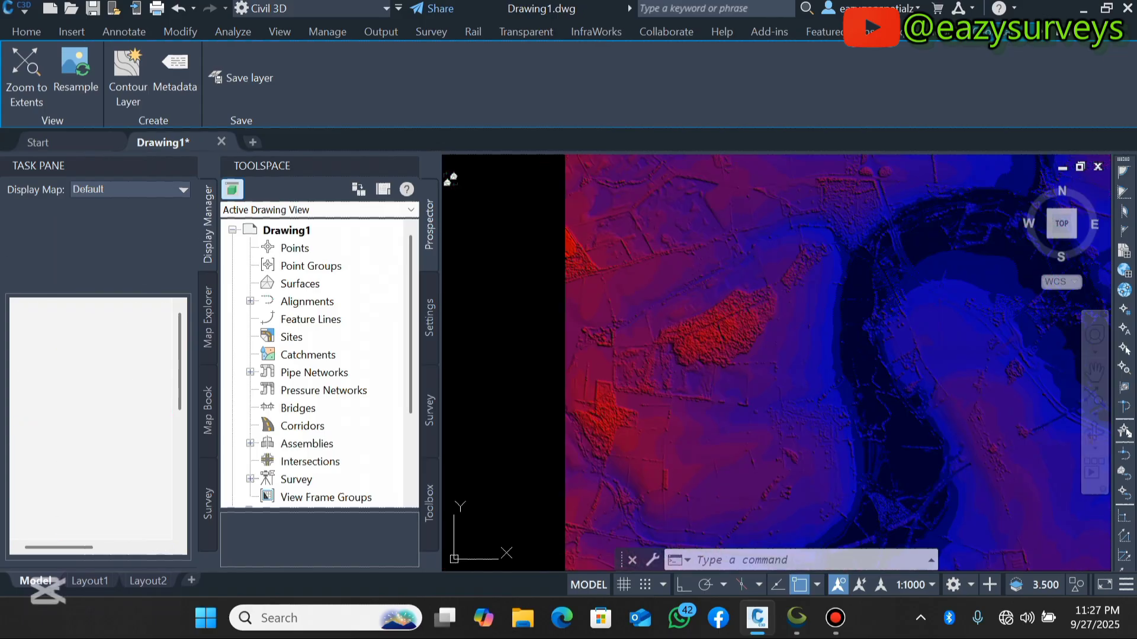
Switch back to Global Mapper, review the 3D point cloud, and return to the 2D map around the river
left_click(807, 631)
scroll(630, 269, "down", 5)
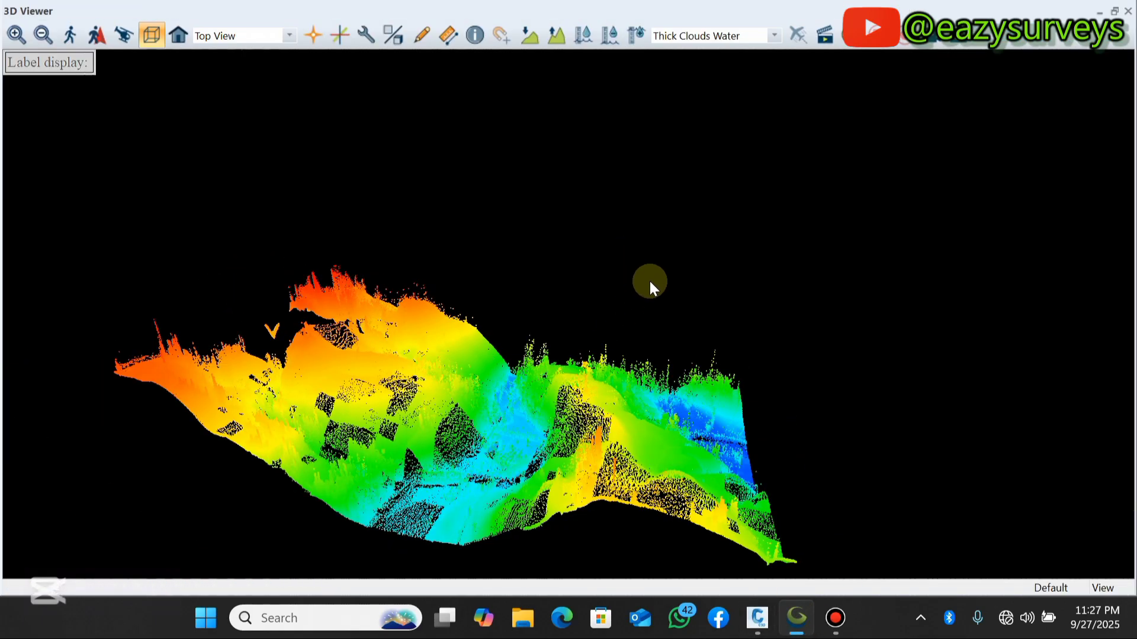
scroll(430, 492, "up", 1)
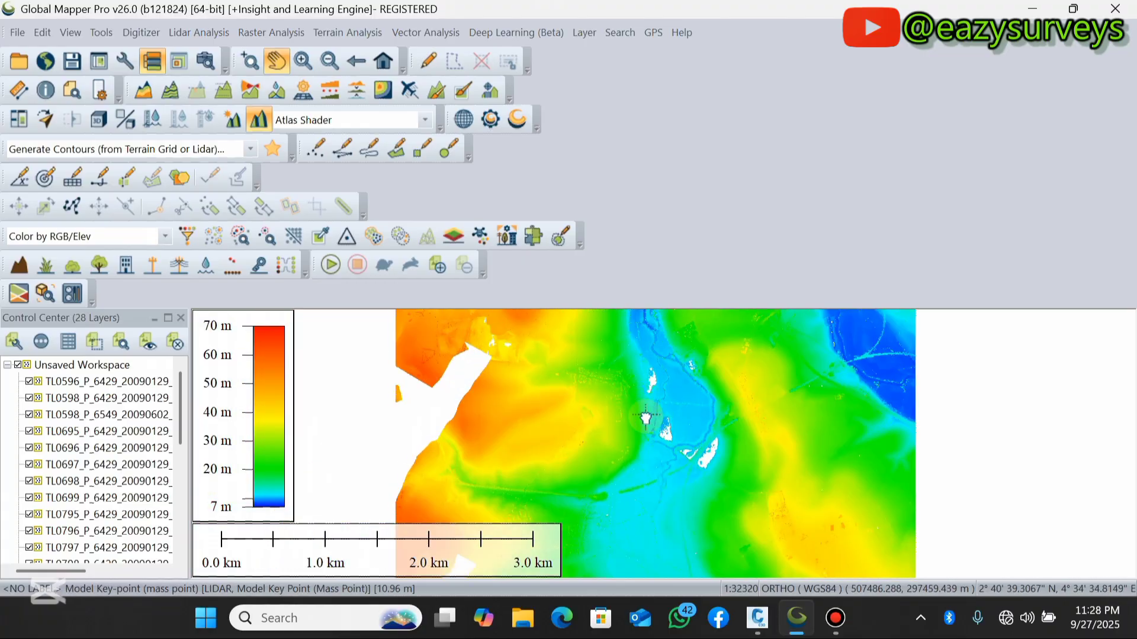
scroll(624, 437, "up", 1)
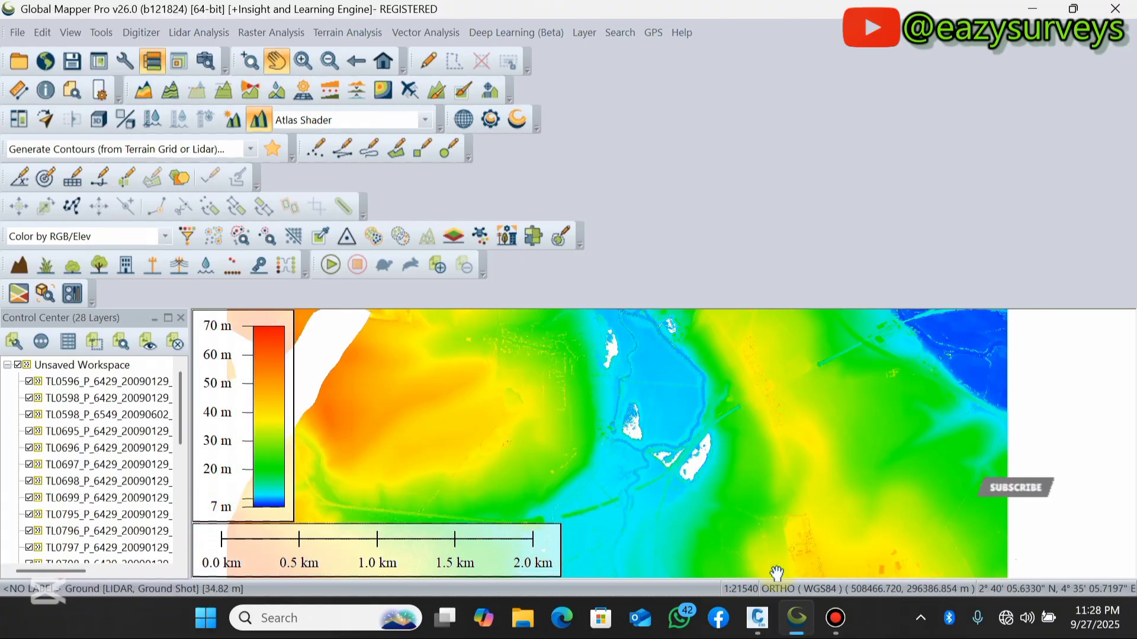